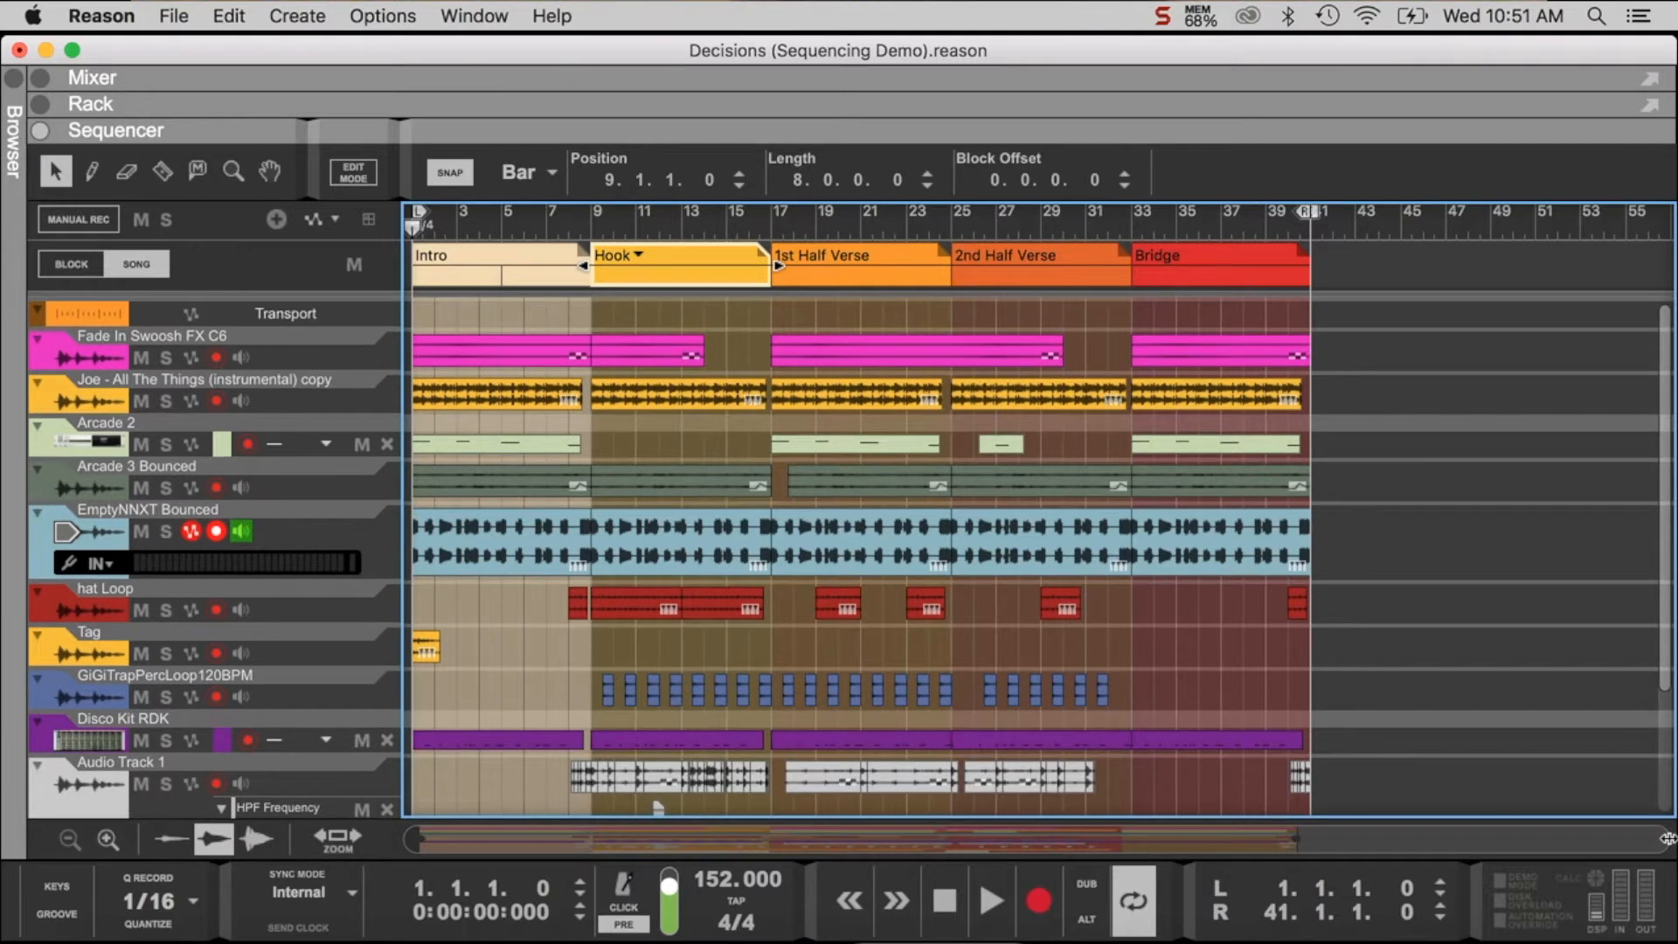
# - Play the soloed "Joe - All The Things (instrumental) copy" track and set its ShaperBox insert effect to Bypass
pyautogui.moveTo(1545, 837); pyautogui.dragTo(1429, 832)
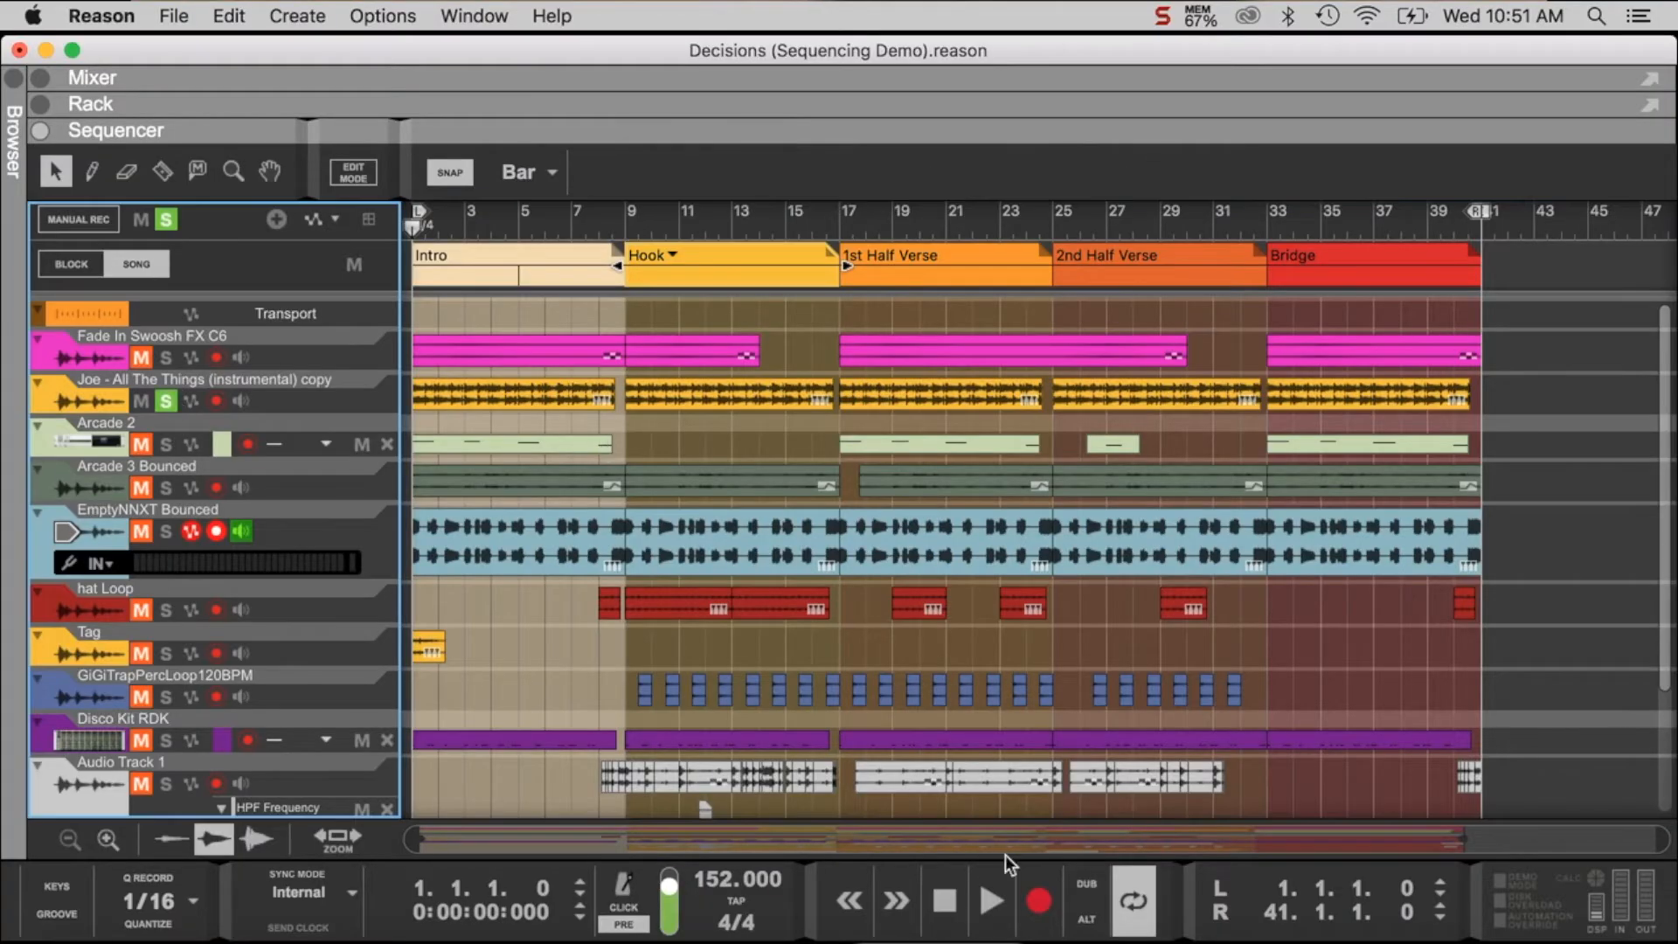
pyautogui.click(1002, 898)
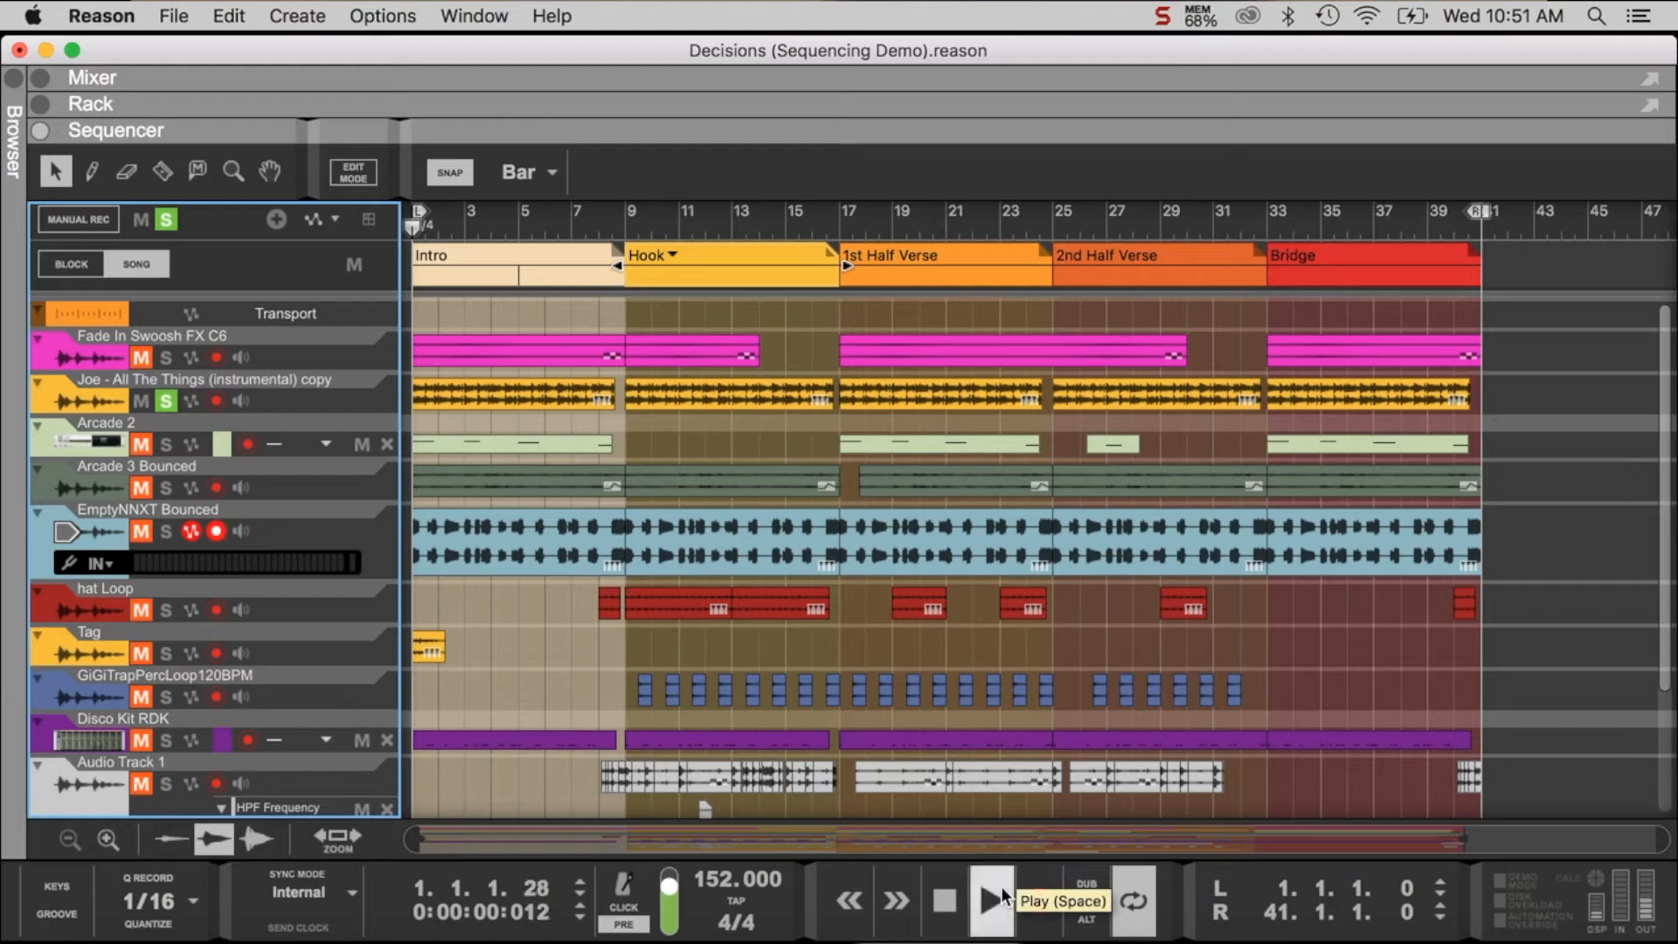
pyautogui.click(42, 105)
pyautogui.scroll(10, 491, 203)
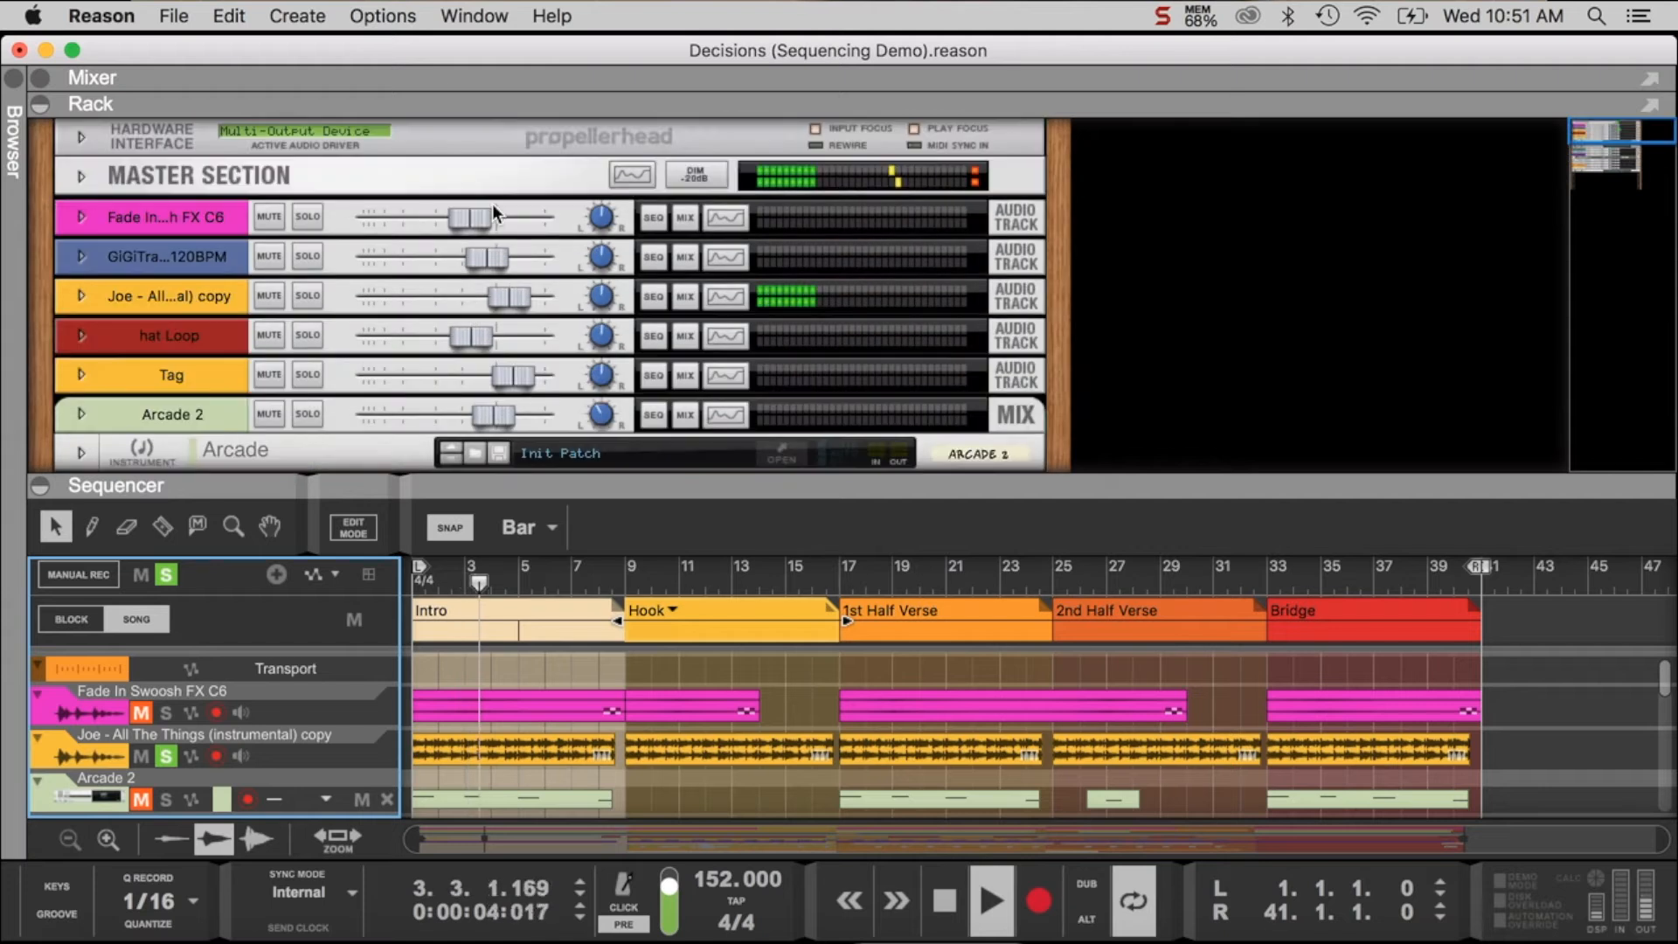
pyautogui.click(81, 296)
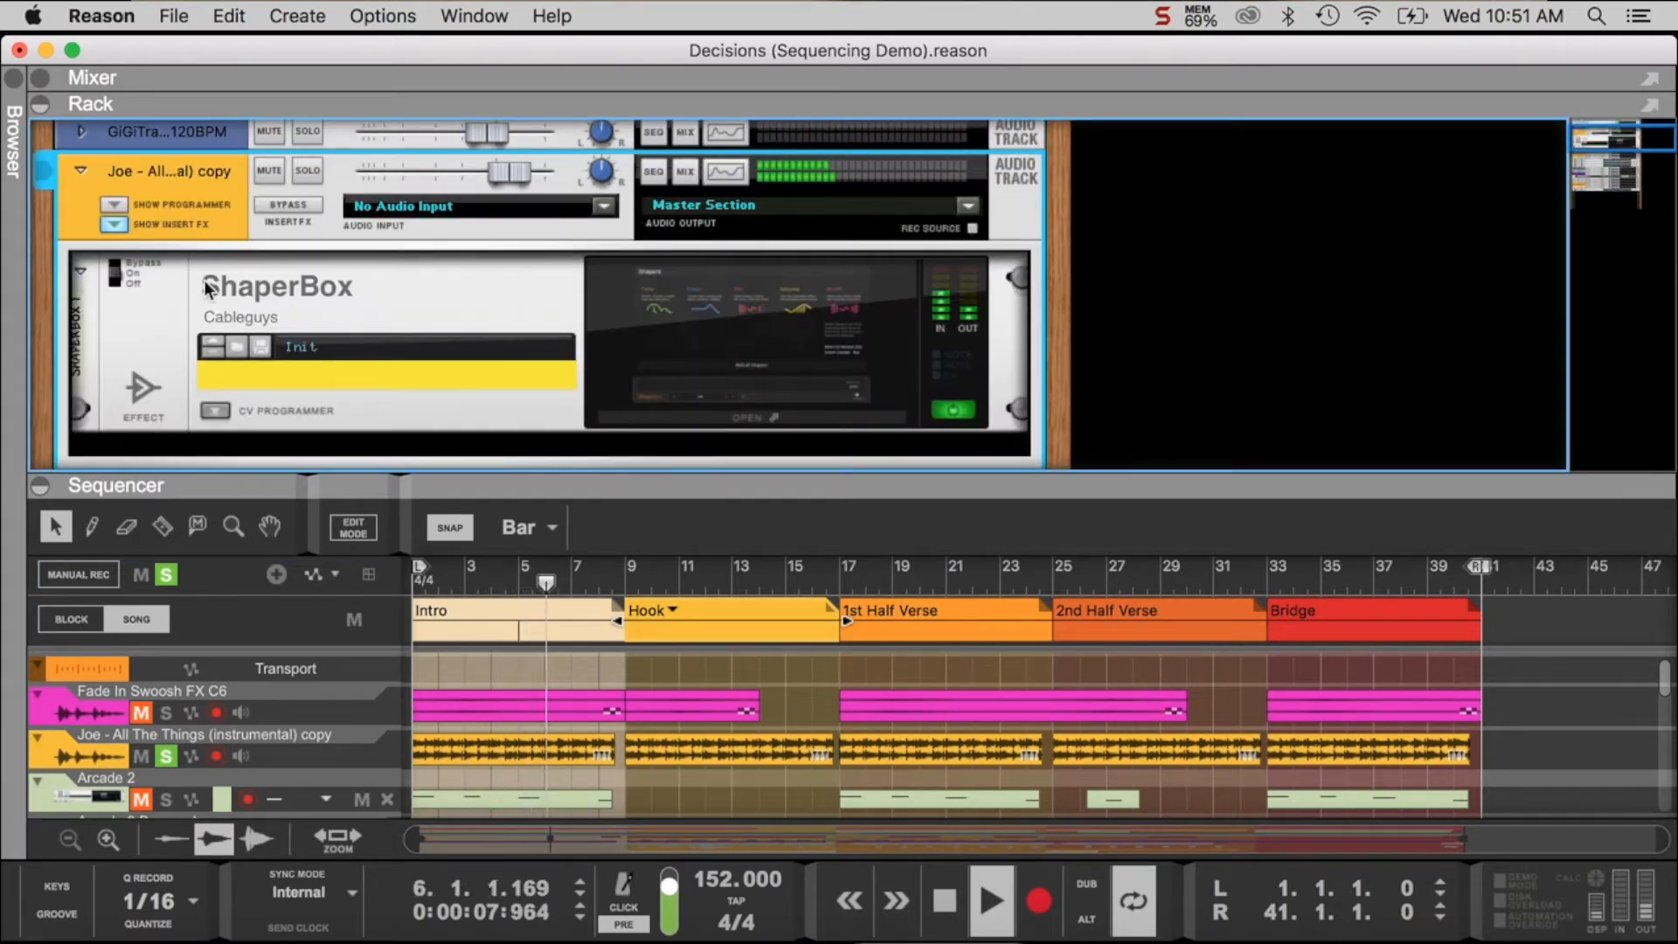
pyautogui.click(112, 261)
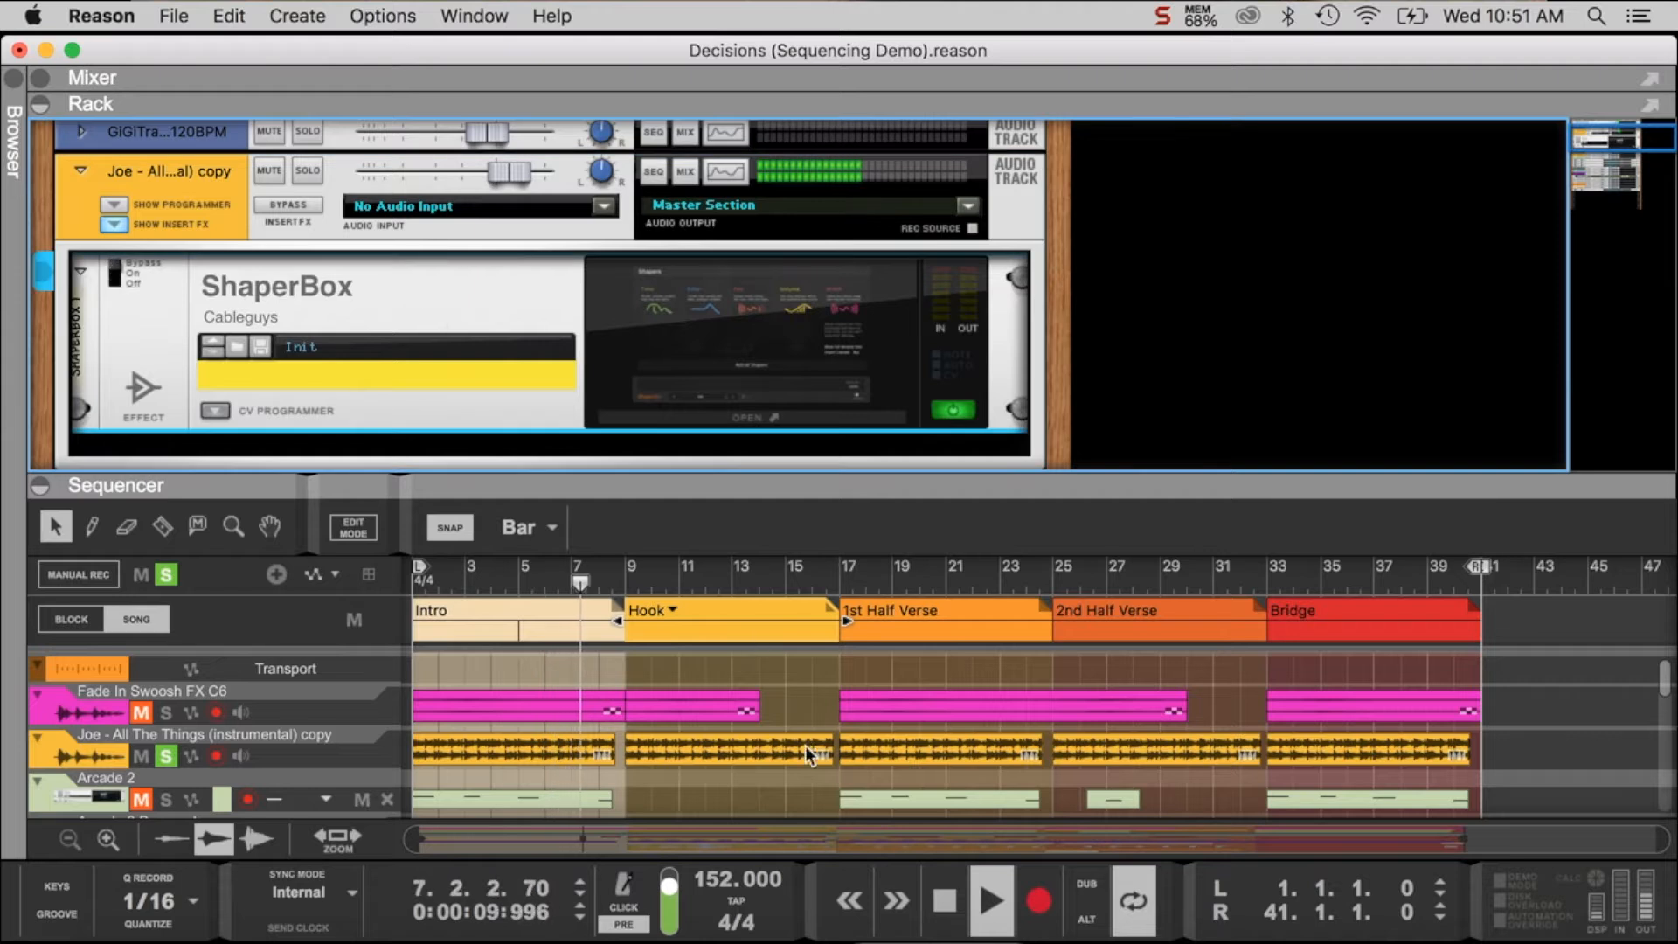
# - Replay the soloed sample from bar 1 with ShaperBox bypassed, examining its filter curve in the Spectrum EQ, and stop playback
pyautogui.doubleClick(944, 900)
pyautogui.click(1002, 896)
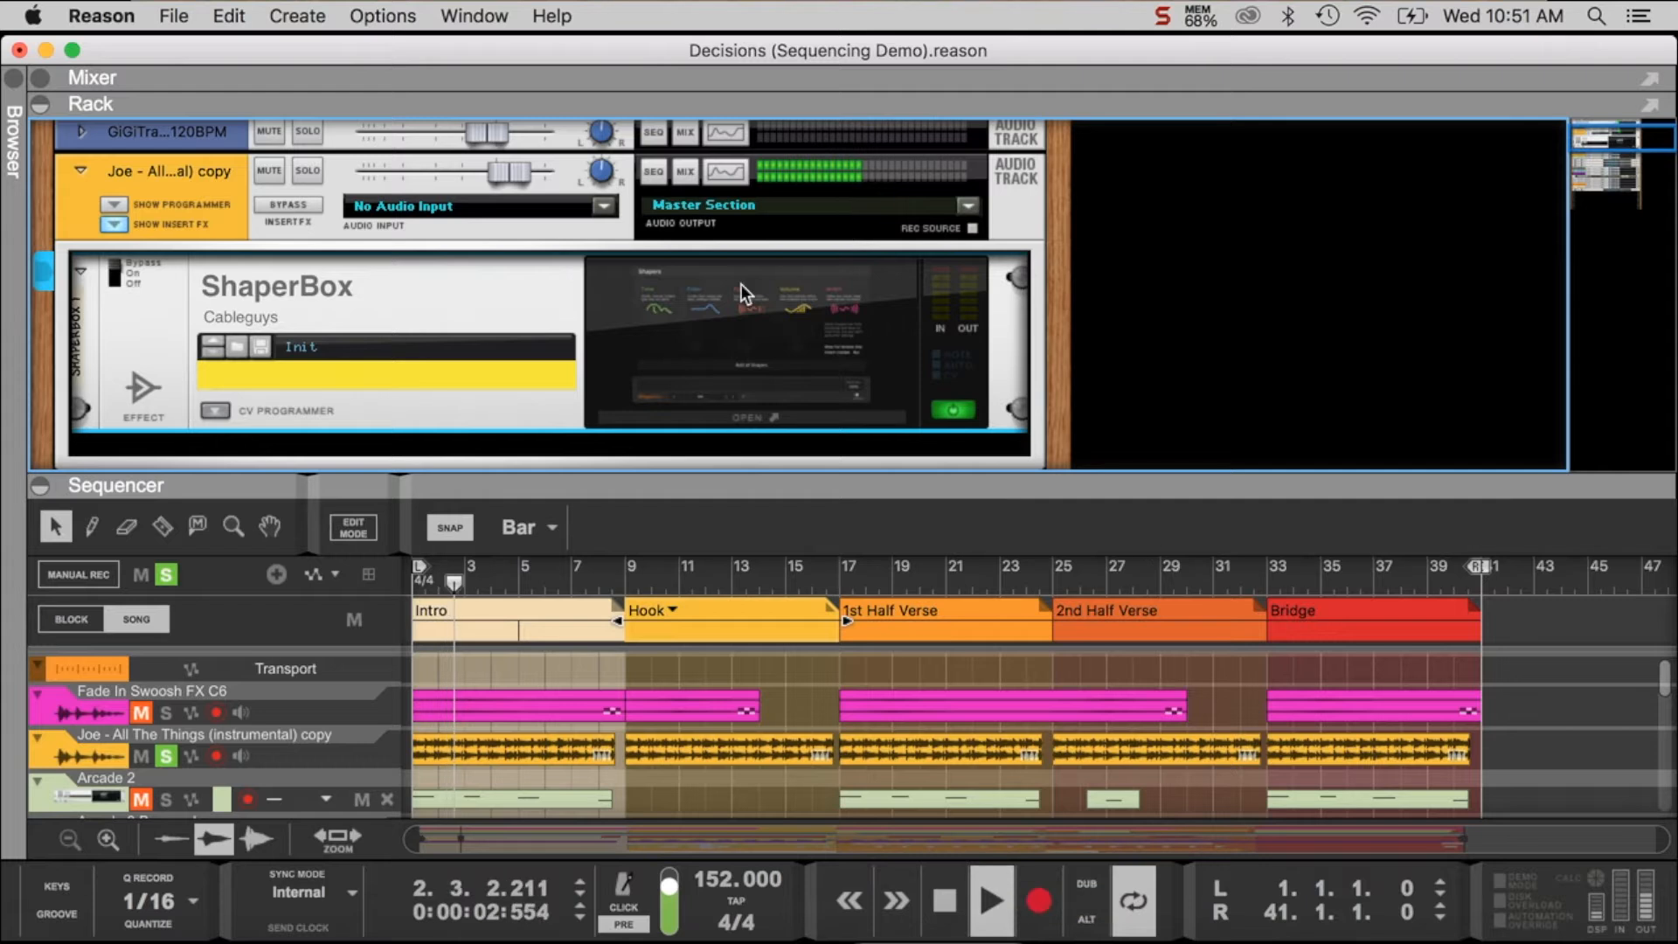
pyautogui.click(730, 171)
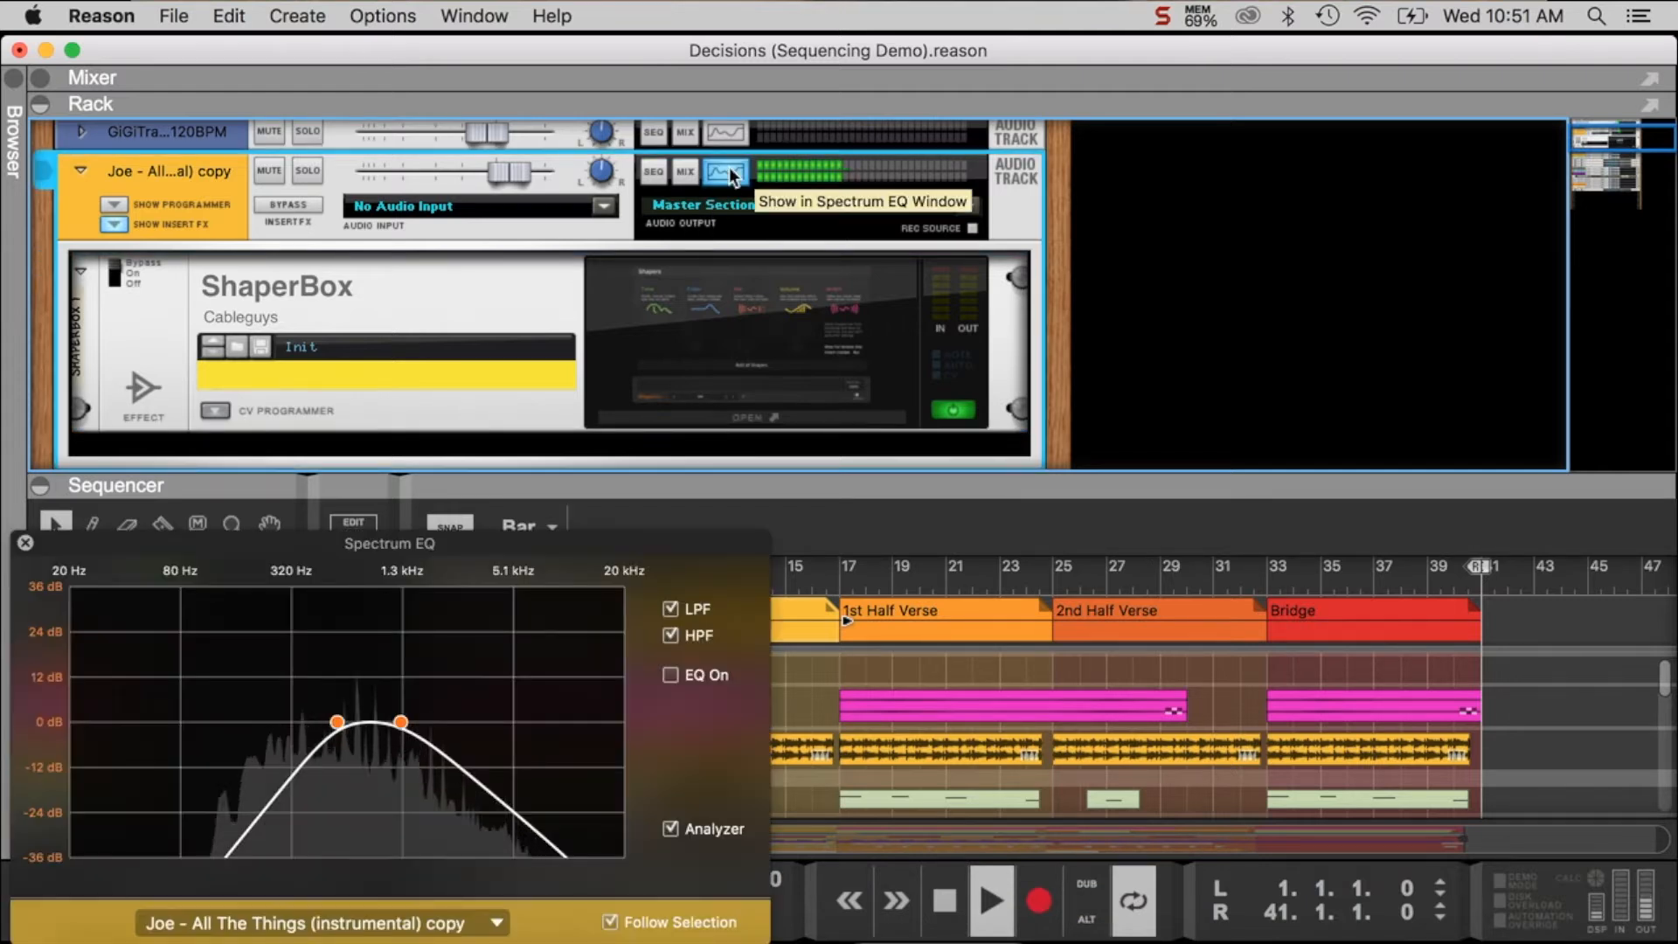
pyautogui.click(25, 542)
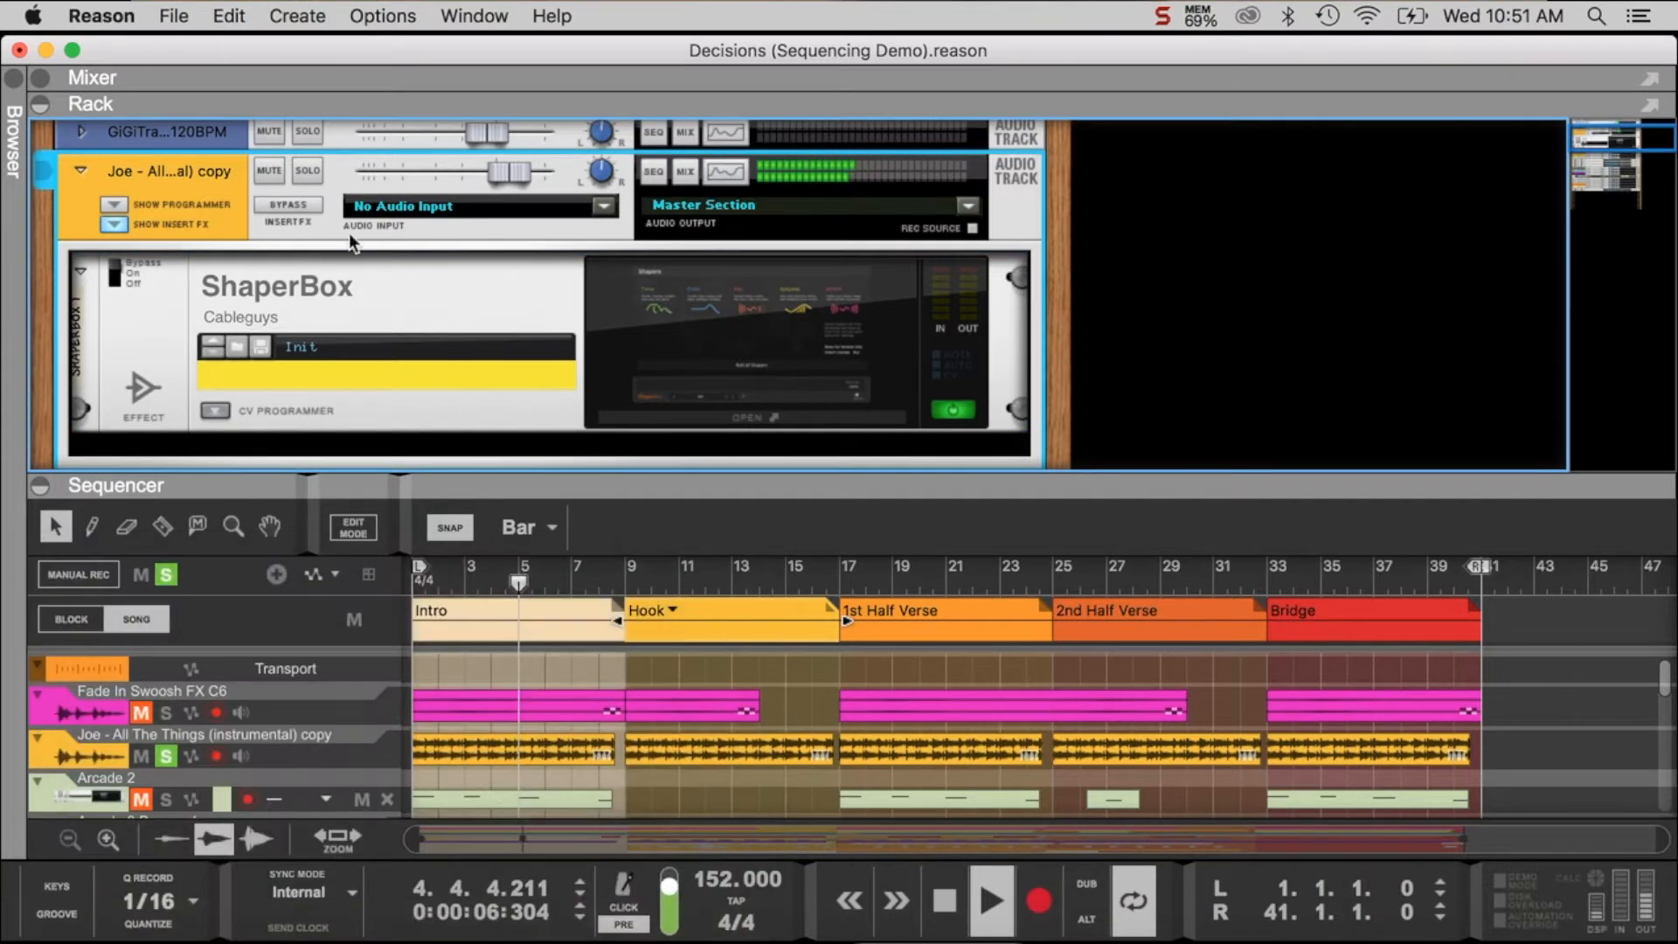
pyautogui.click(37, 103)
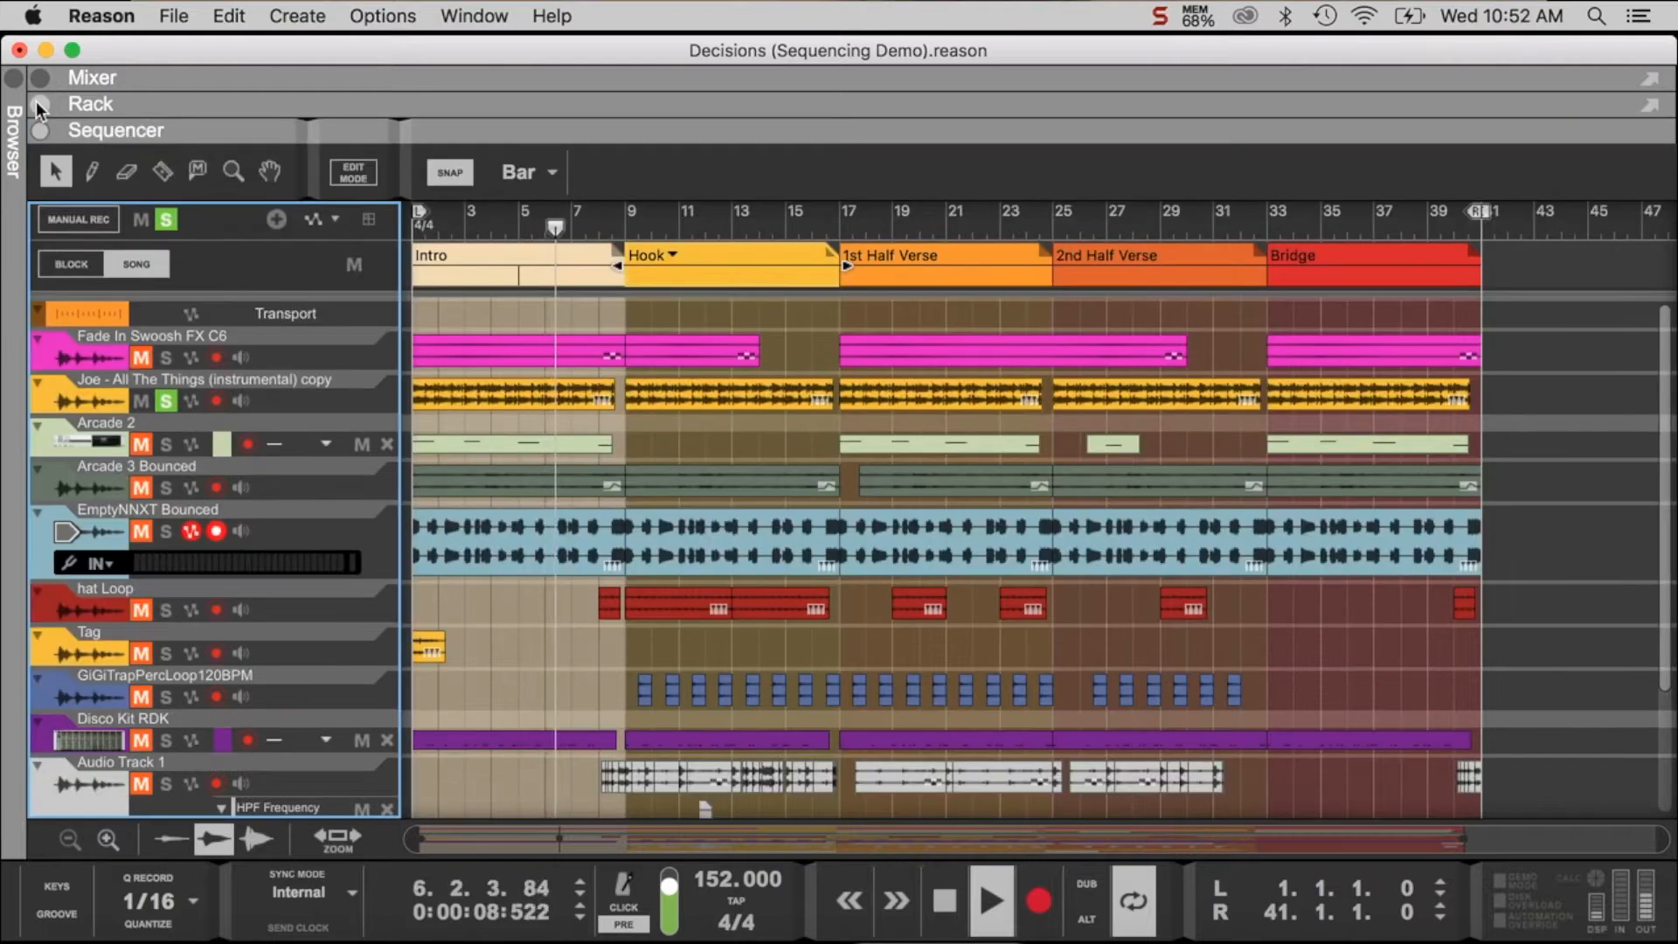
pyautogui.click(944, 900)
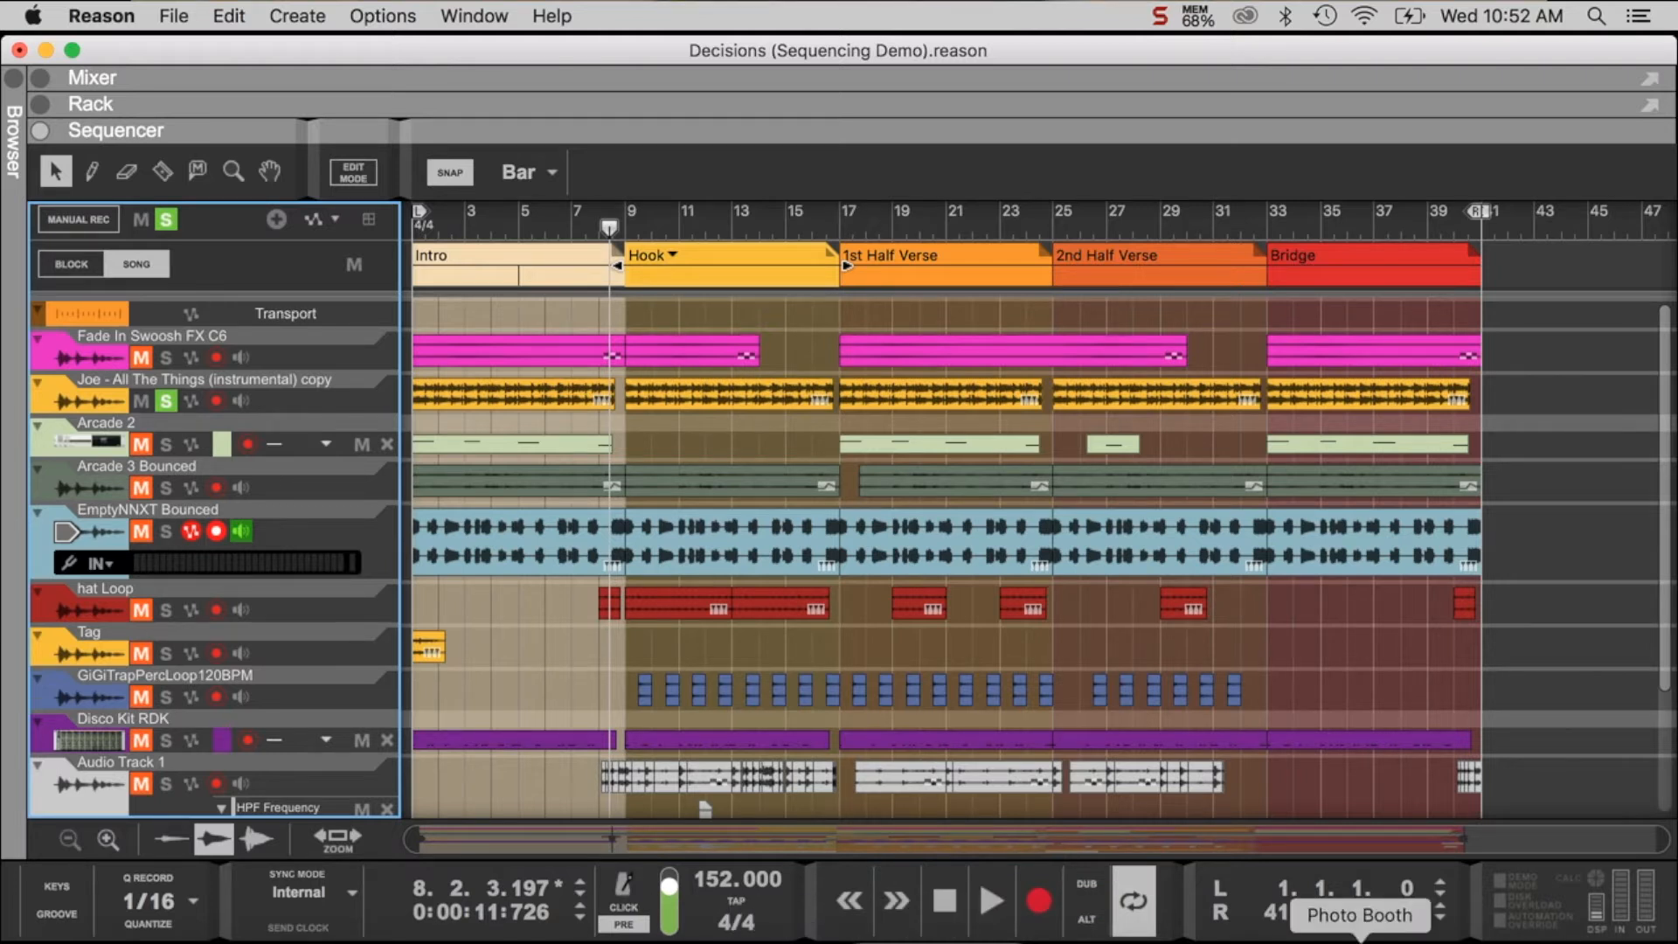
# - Switch to Preview to review the Sequencing Basics notes on sections, transitions and variations, and return to Reason
pyautogui.click(1191, 934)
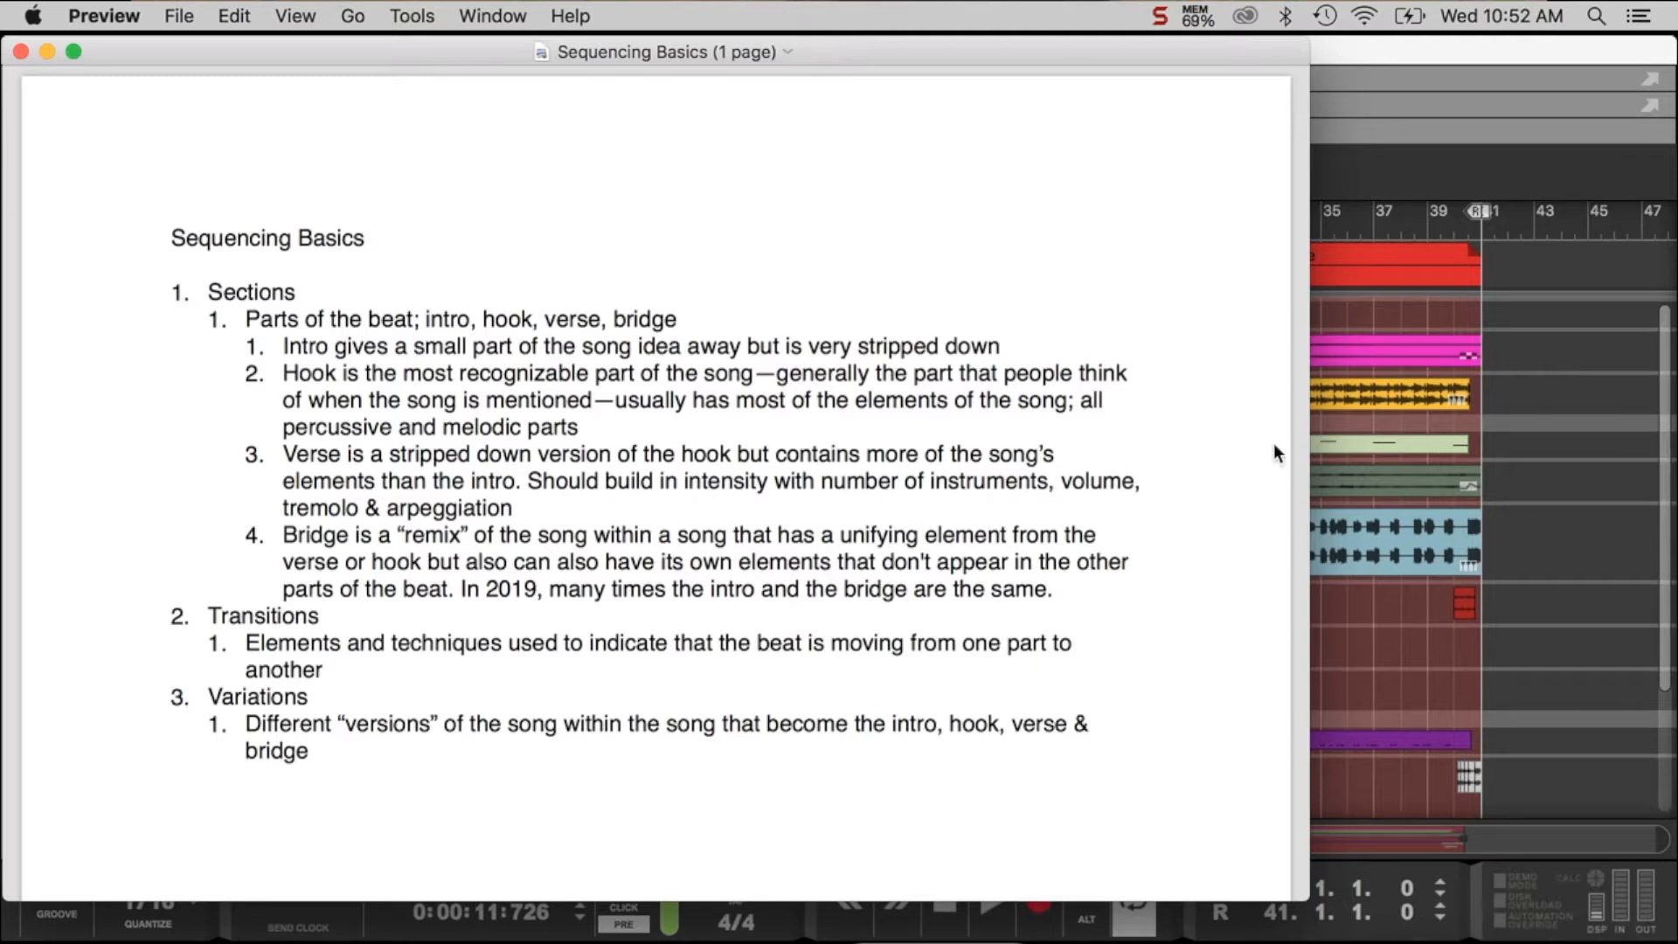
pyautogui.click(1628, 407)
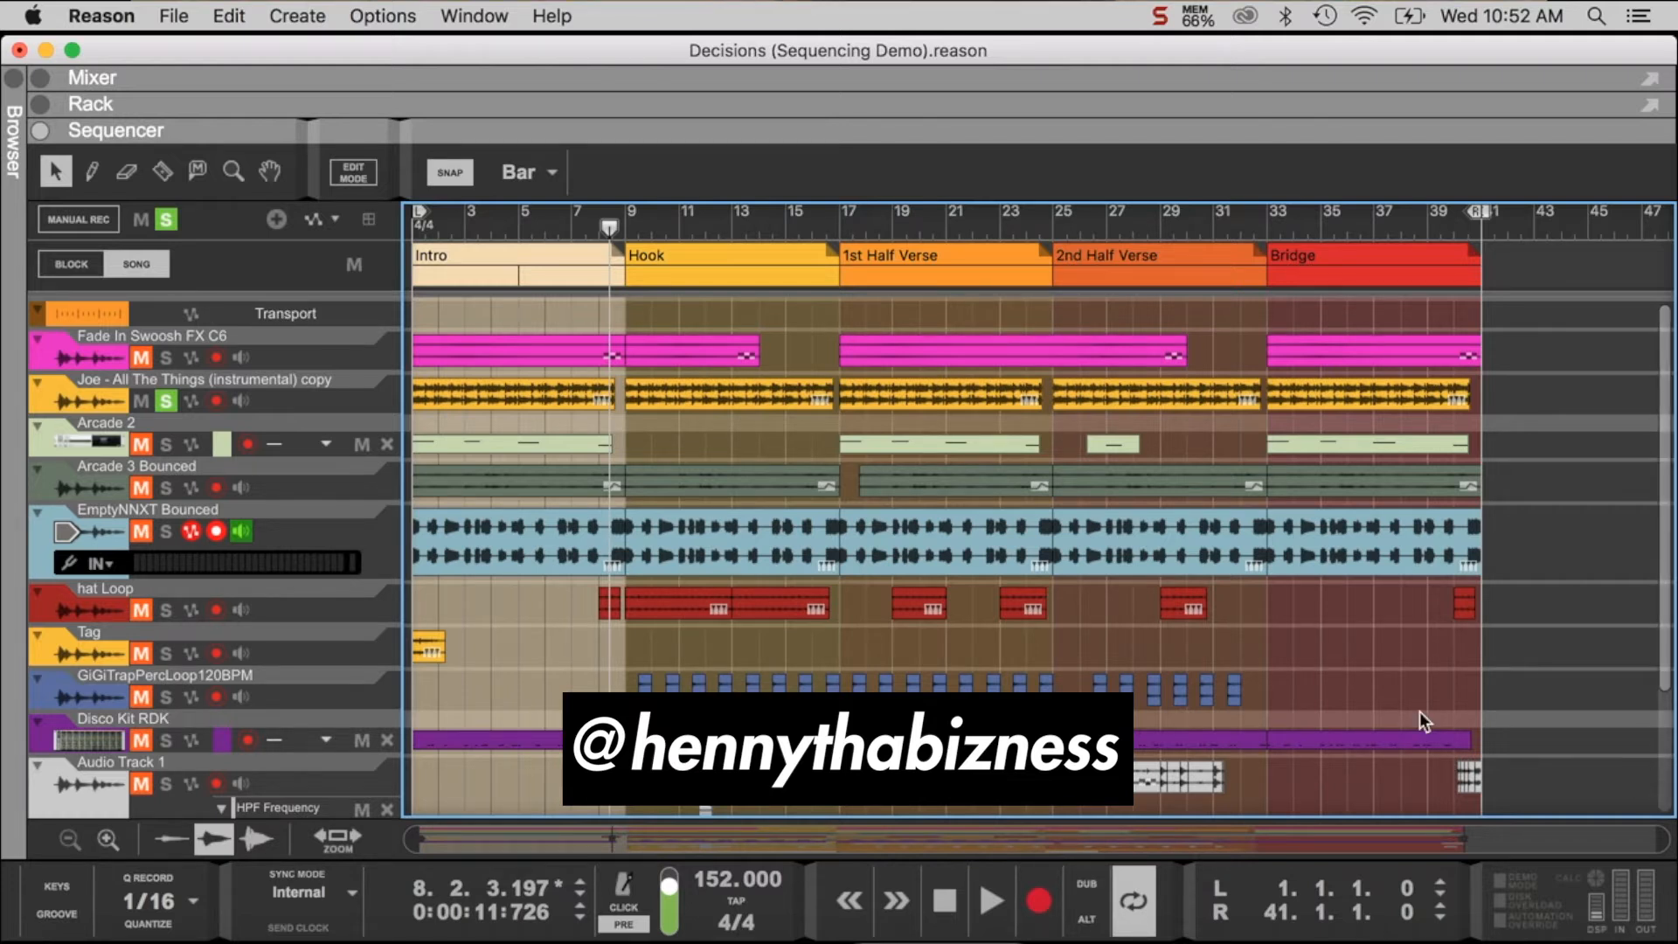
# - Set the loop locators around the Hook from bar 9 to bar 17 and unsolo the "Joe - All The Things" track
pyautogui.click(629, 224)
pyautogui.moveTo(425, 220); pyautogui.dragTo(647, 278)
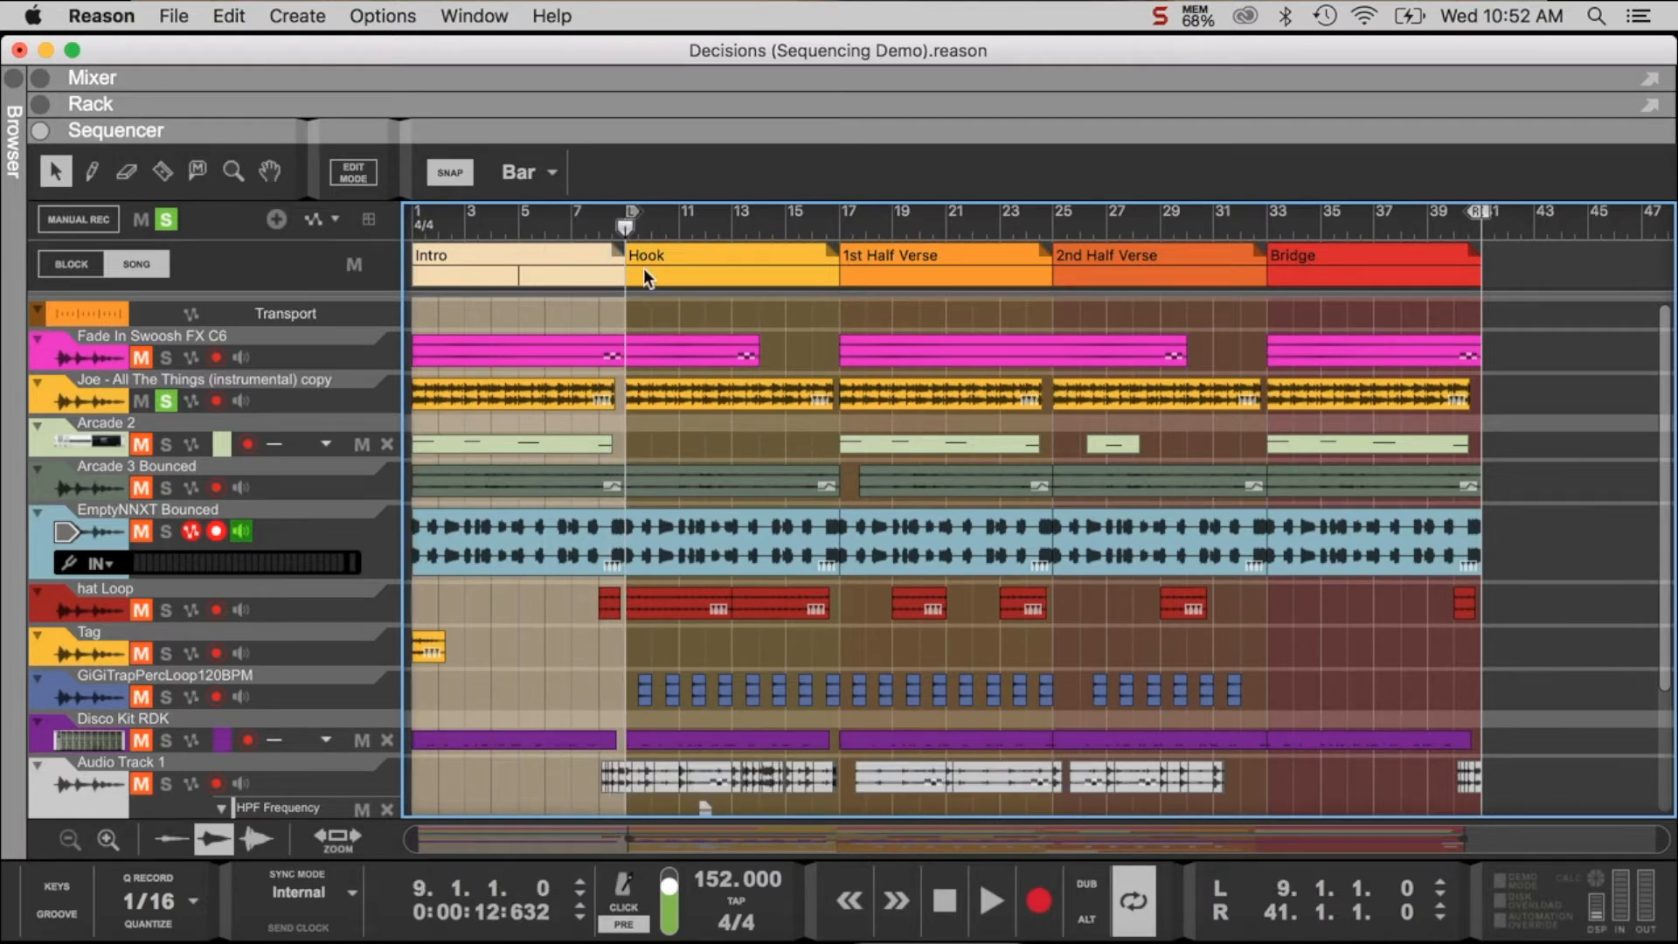
pyautogui.click(165, 401)
pyautogui.moveTo(1477, 214); pyautogui.dragTo(824, 276)
# - Check the ShaperBox bypass switch on the "Joe - All The Things" track, collapse the track's device and hide the rack
pyautogui.click(40, 105)
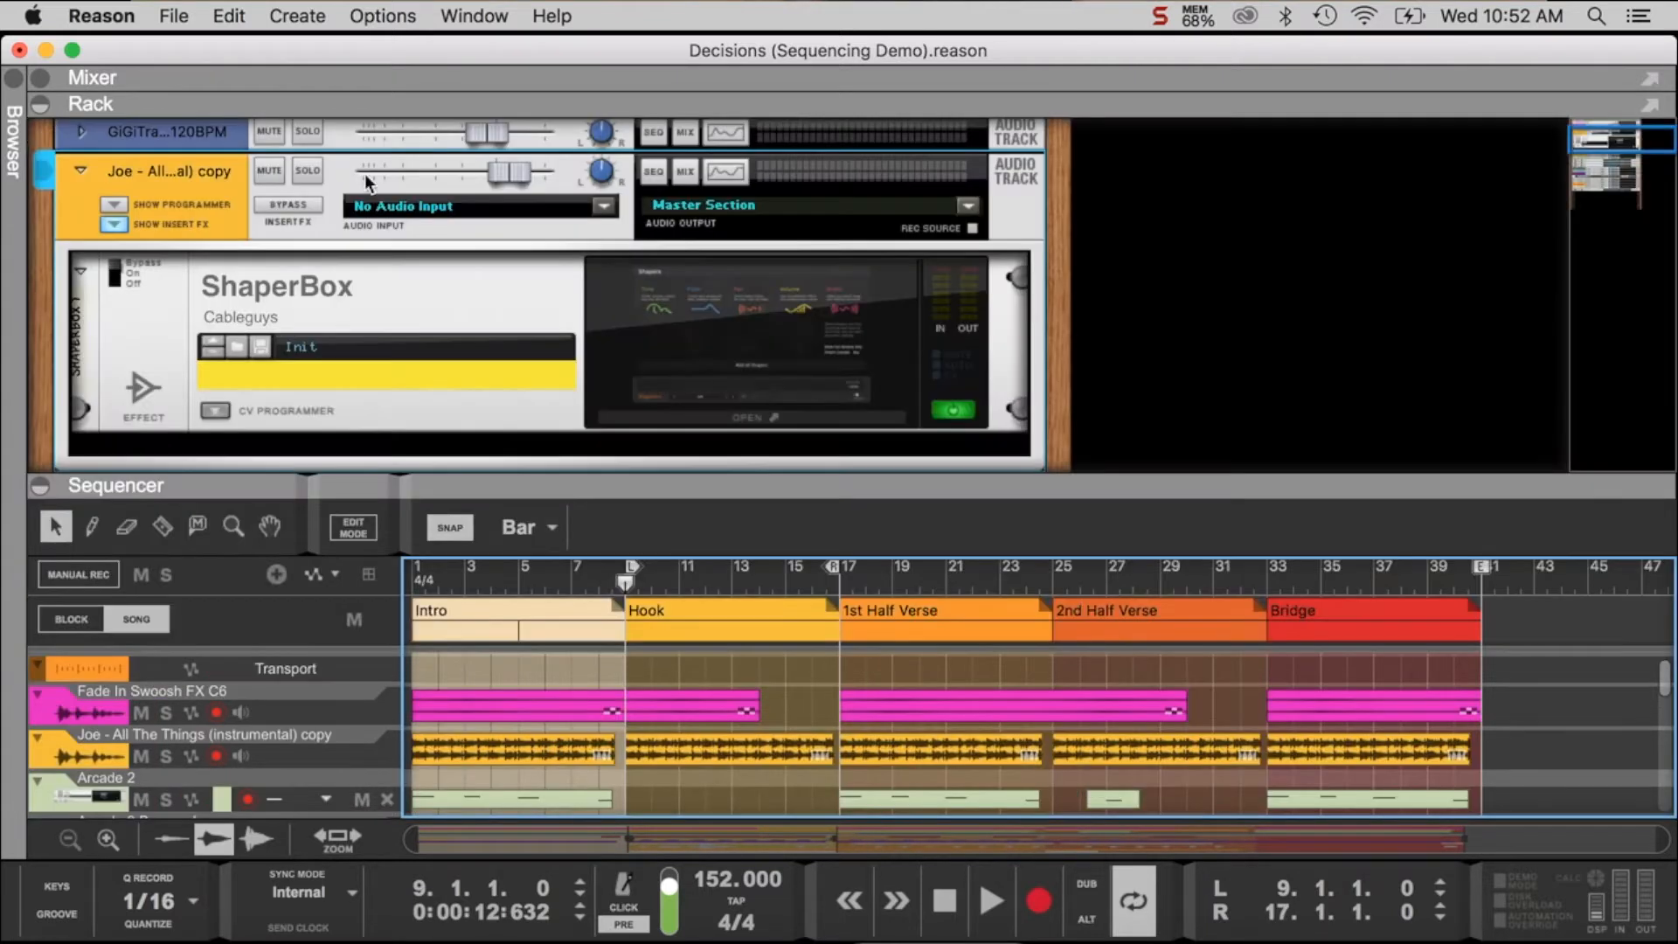
pyautogui.click(117, 278)
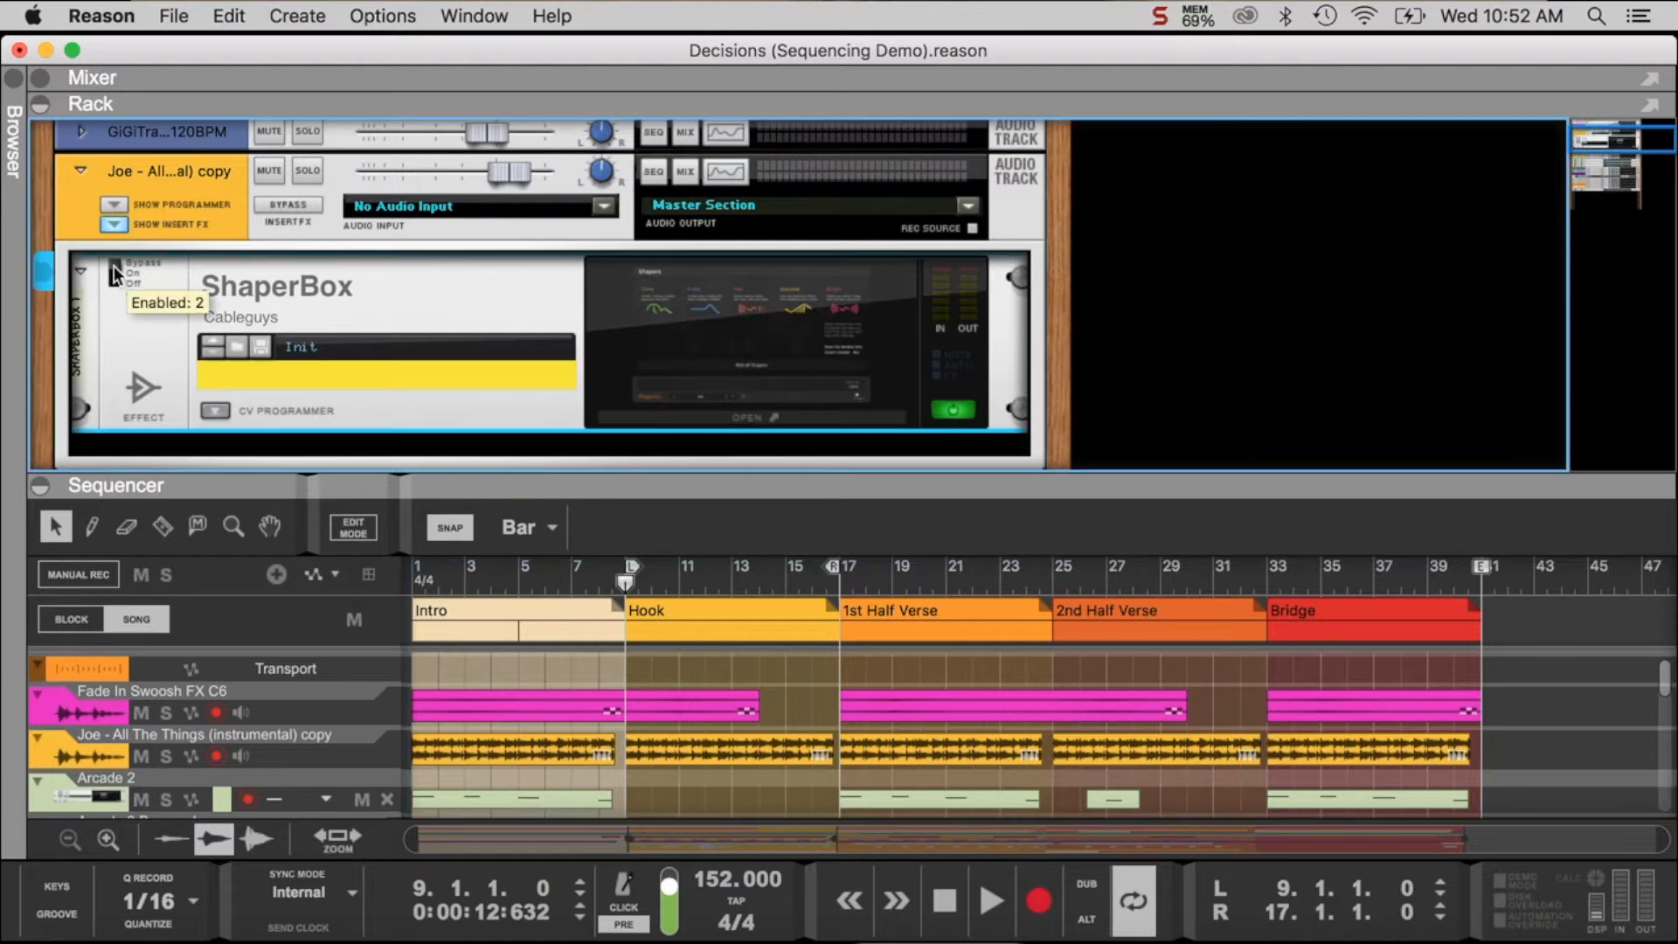
pyautogui.click(81, 173)
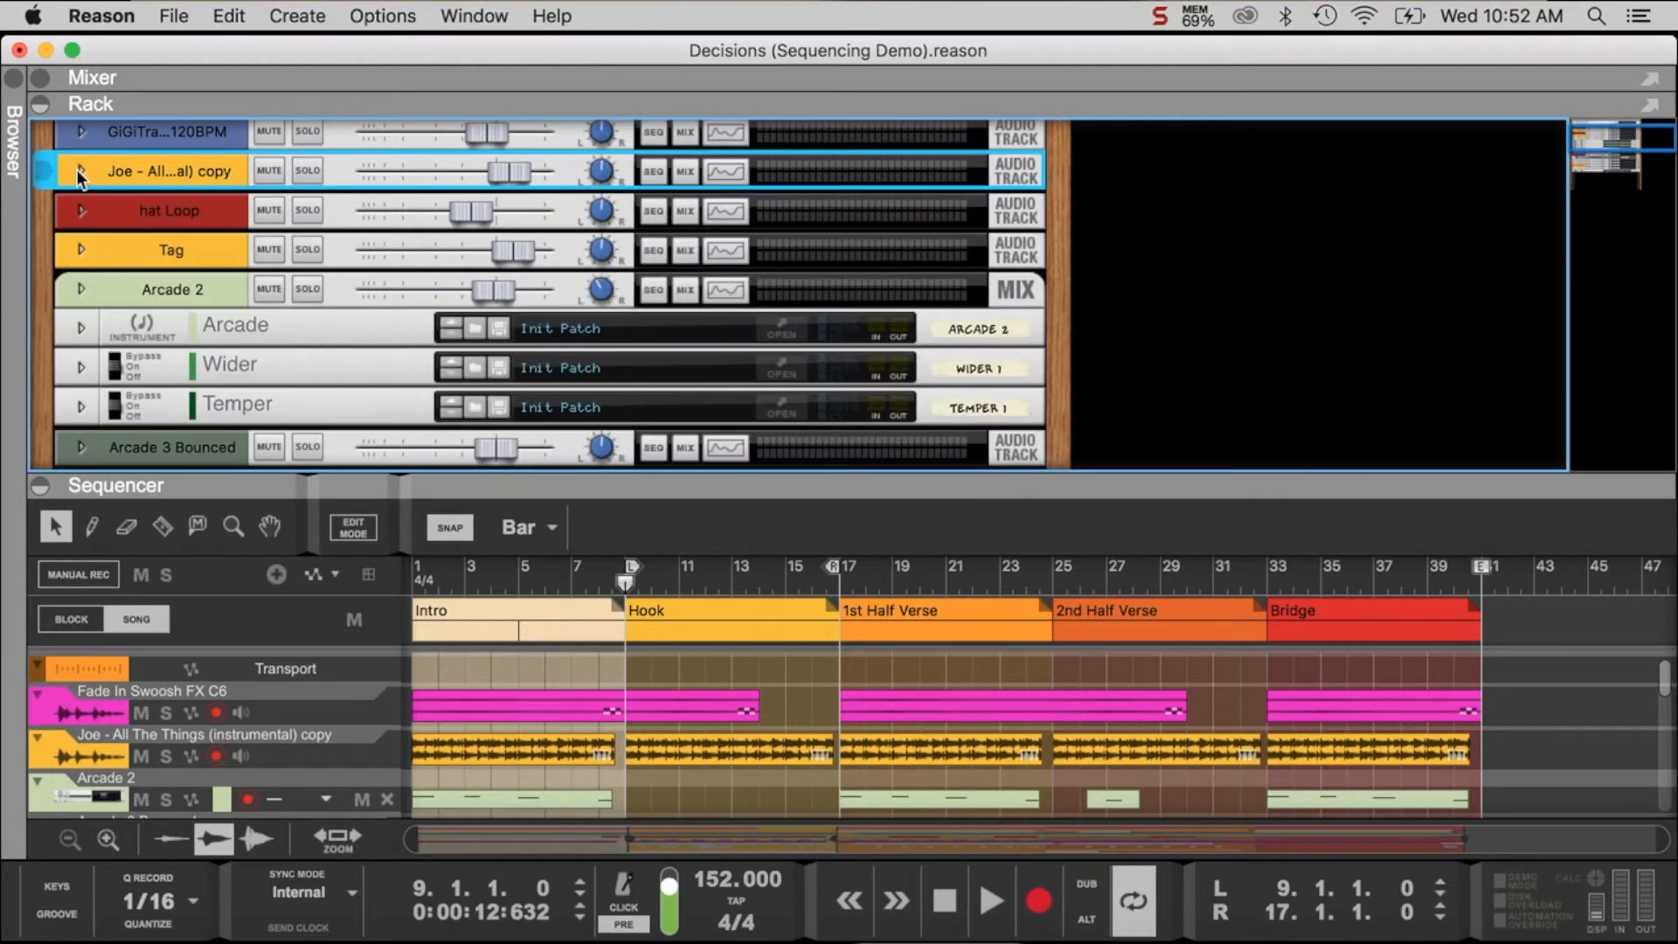
pyautogui.click(40, 105)
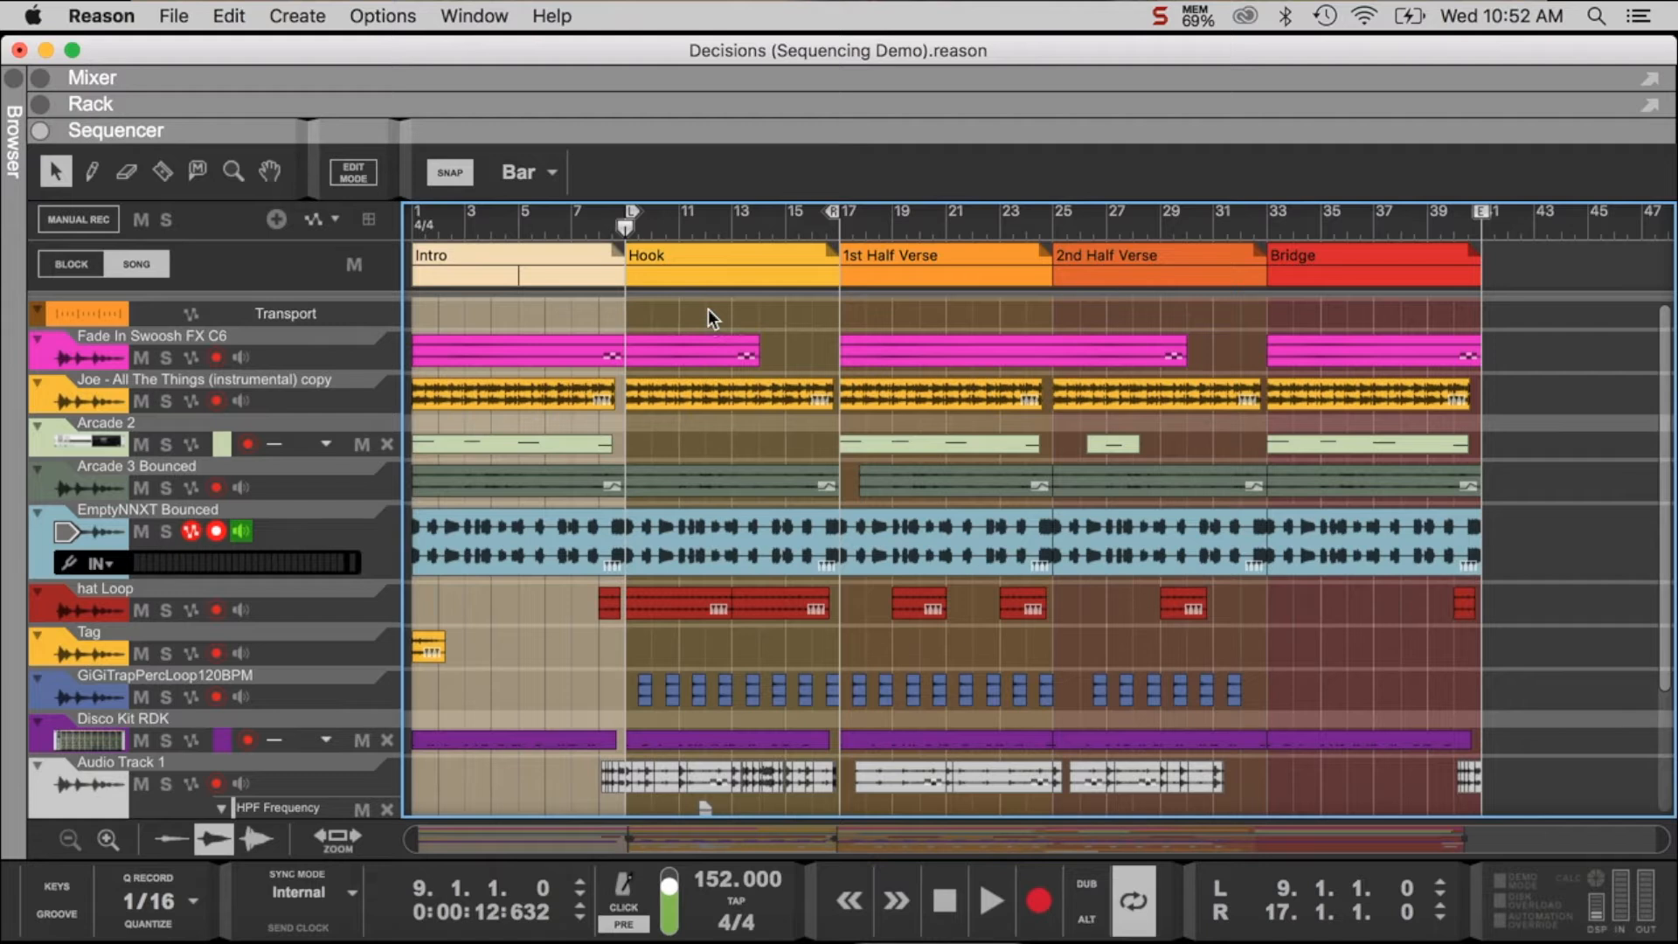
# - Listen to the full Hook loop and briefly solo the Arcade 3 Bounced track
pyautogui.press('space')
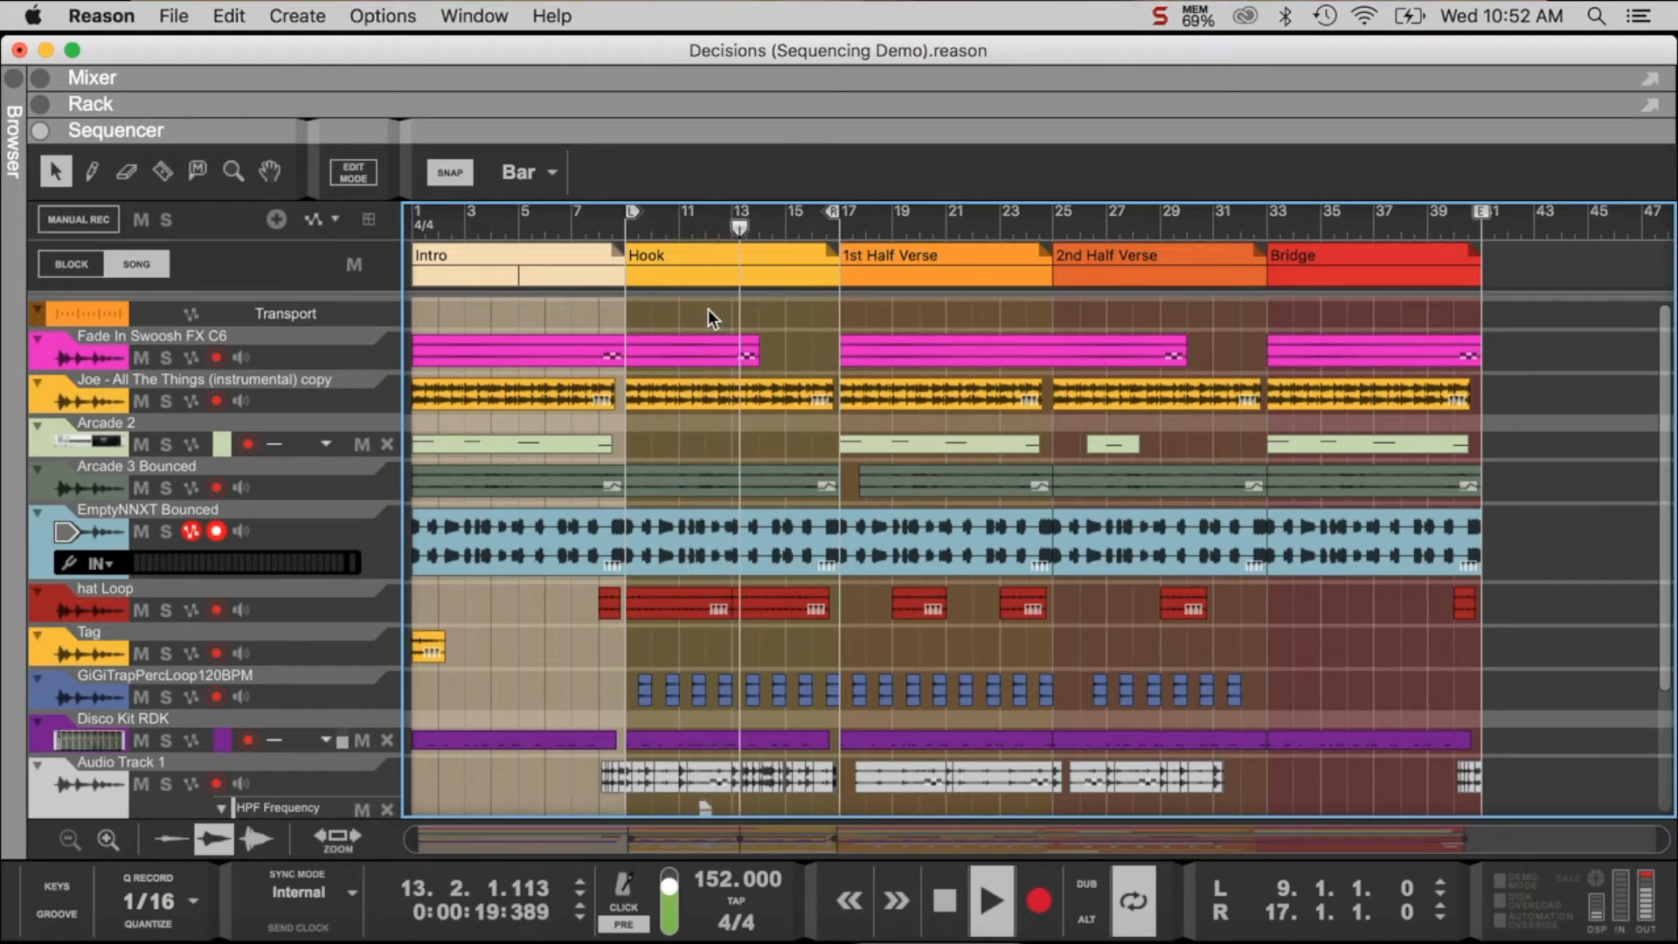
pyautogui.press('space')
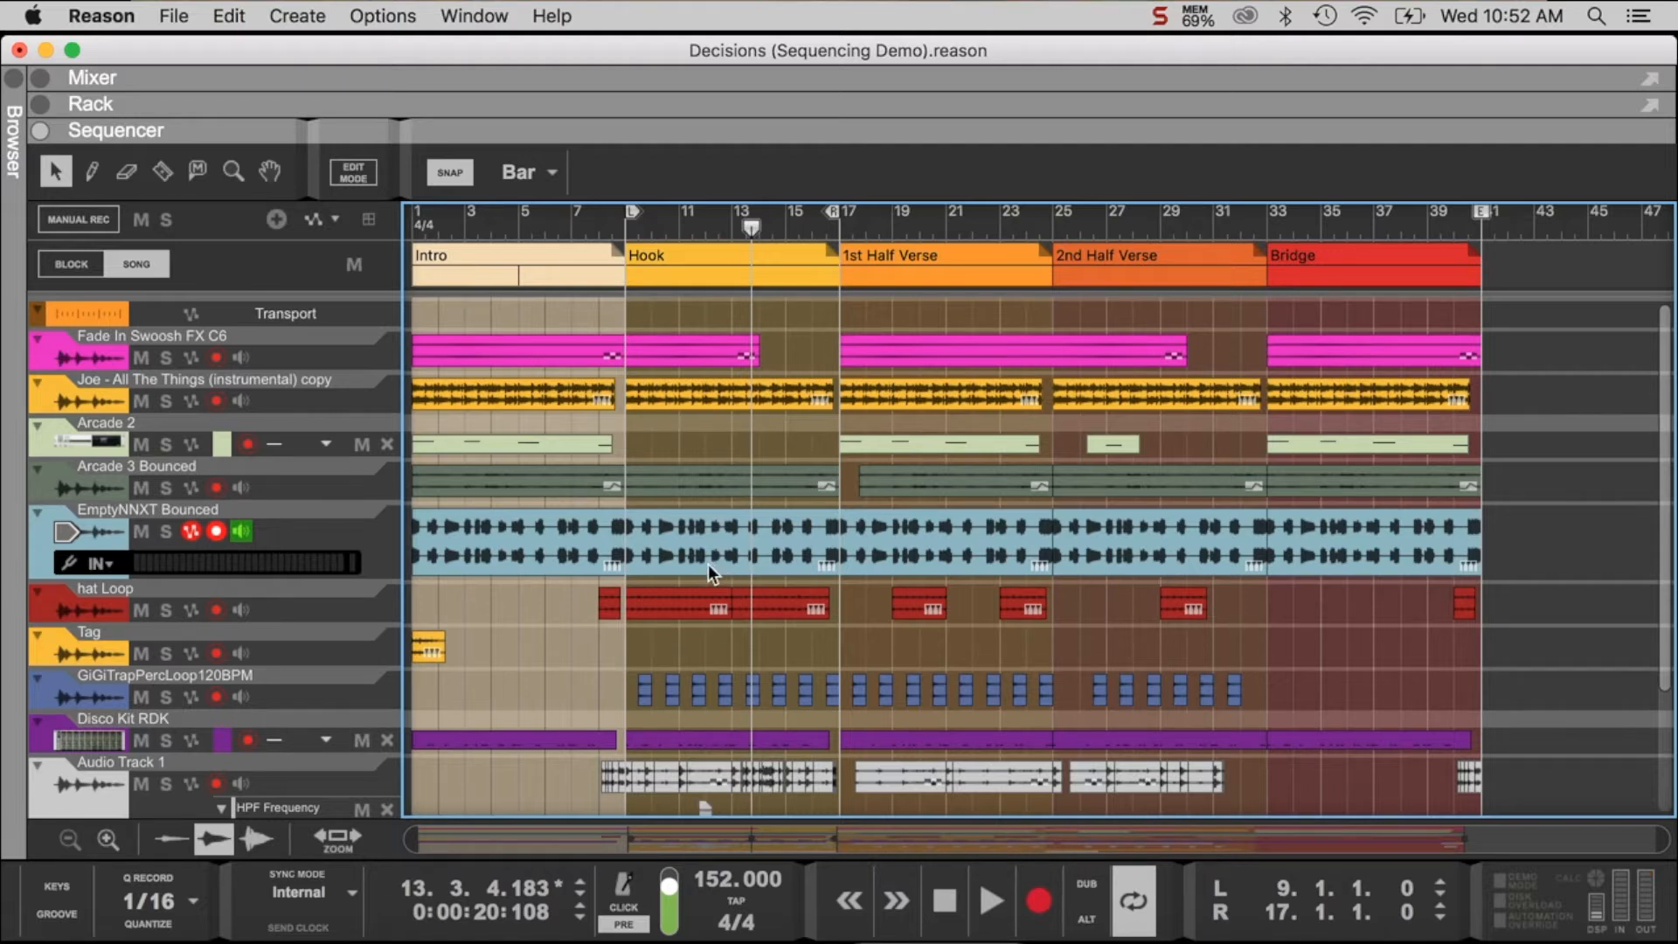
pyautogui.click(164, 486)
pyautogui.press('space')
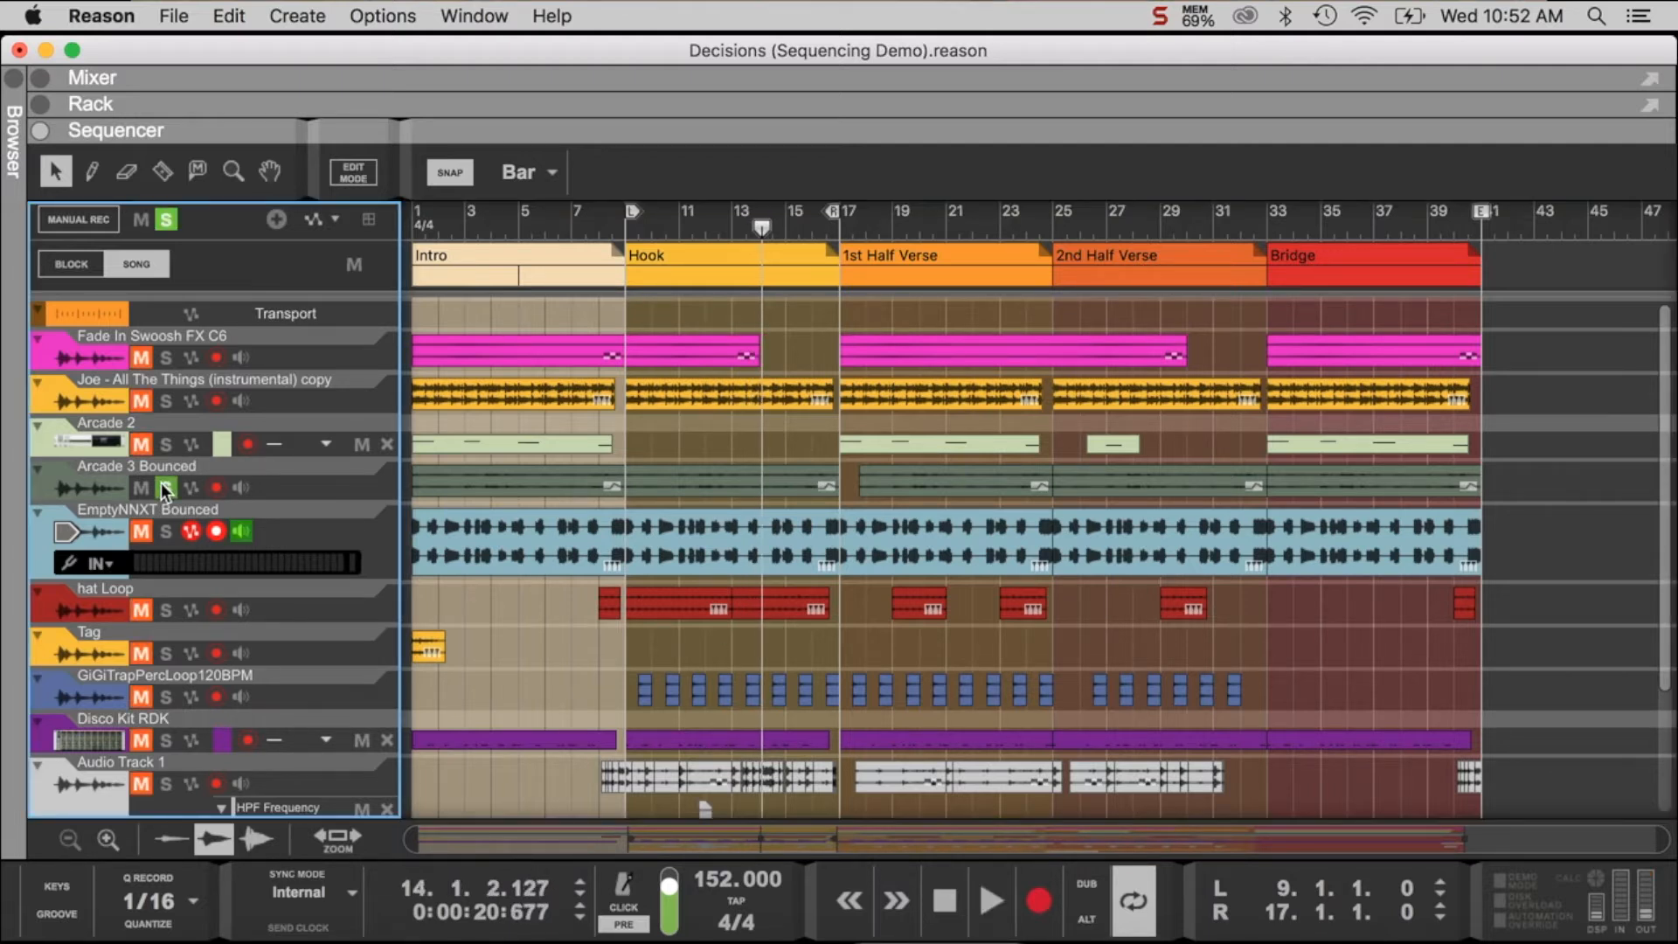
pyautogui.click(165, 487)
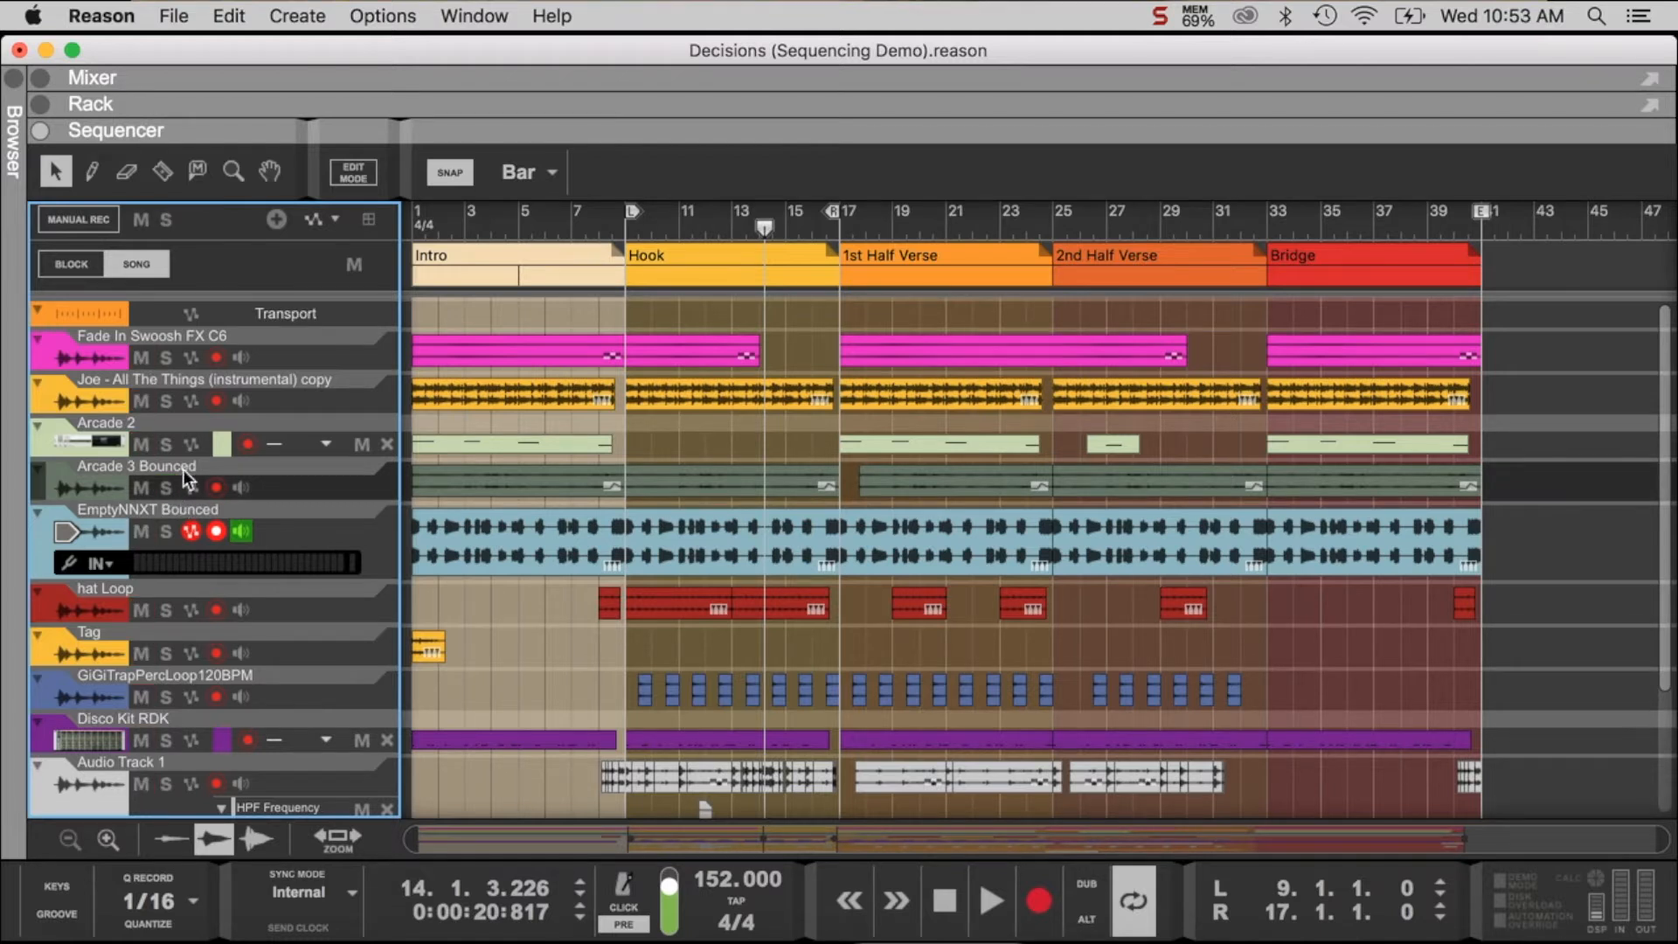
# - Audition the Arcade 1 track in solo from the start of the Hook at bar 9
pyautogui.scroll(-5, 186, 470)
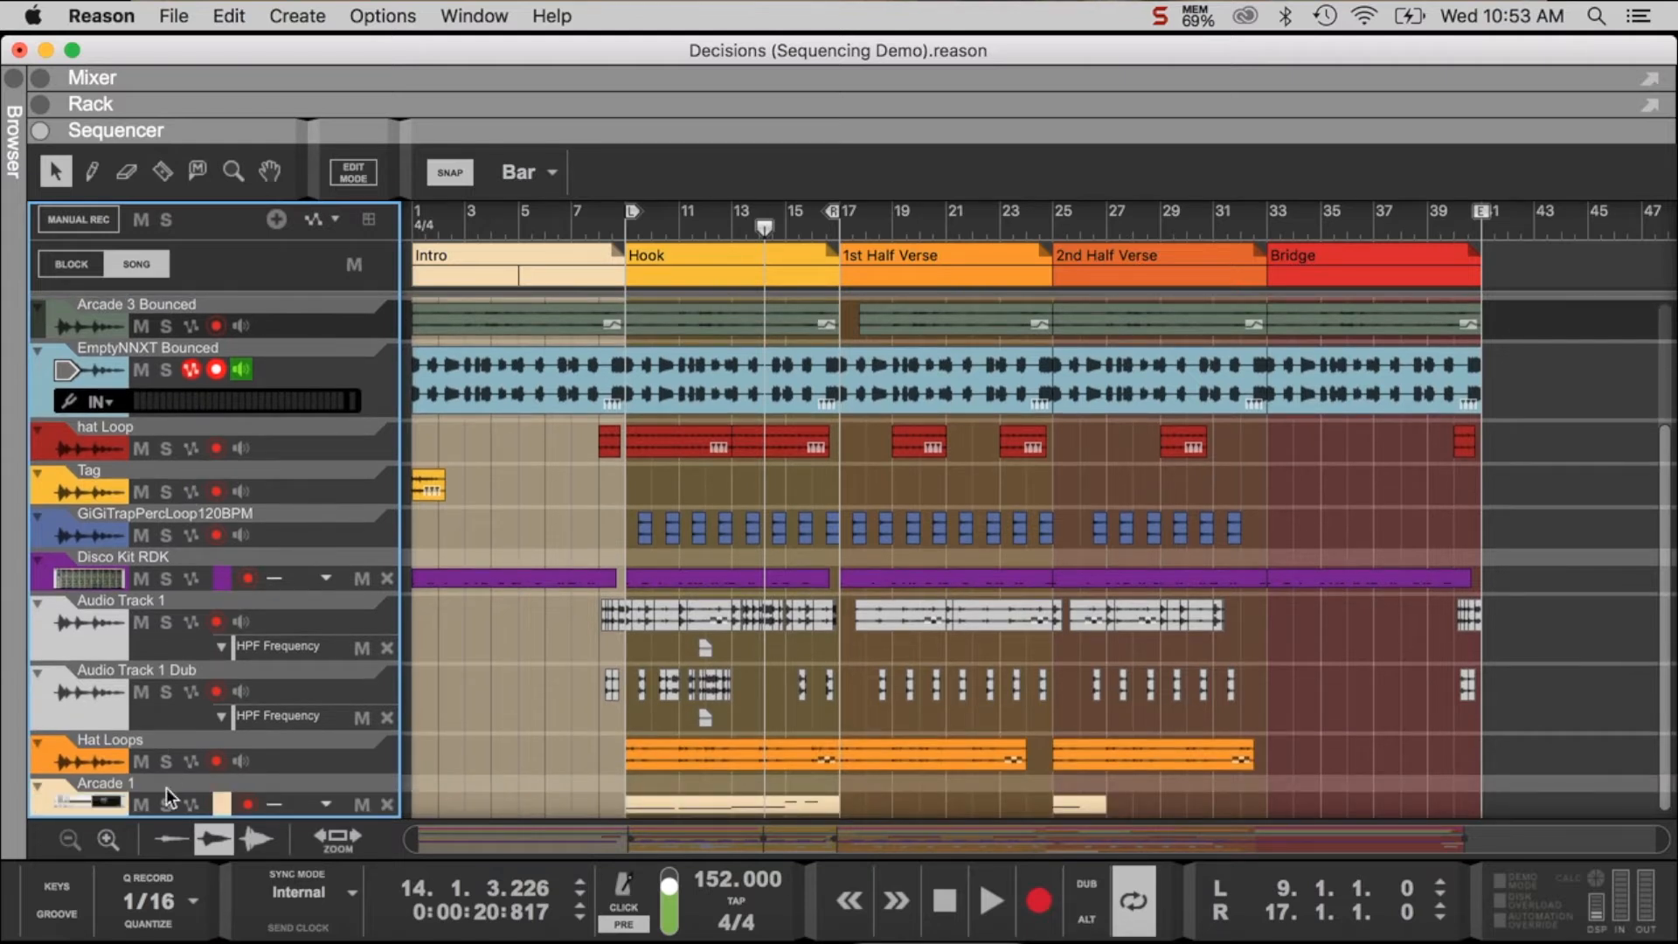
pyautogui.click(165, 805)
pyautogui.click(624, 224)
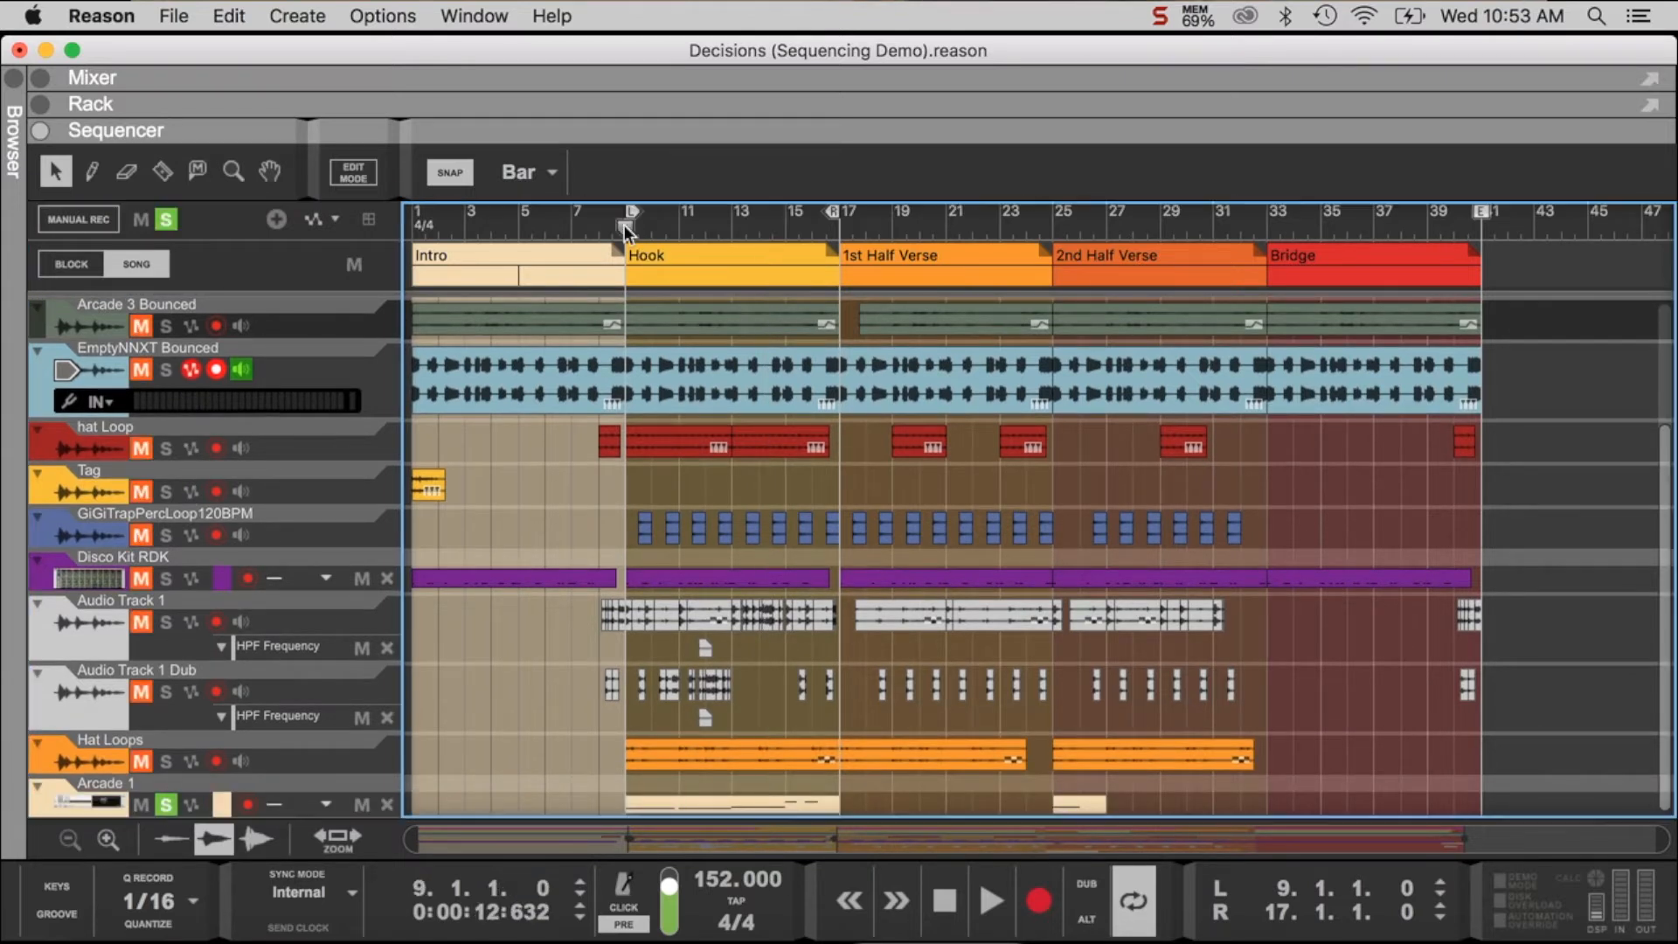
pyautogui.press('space')
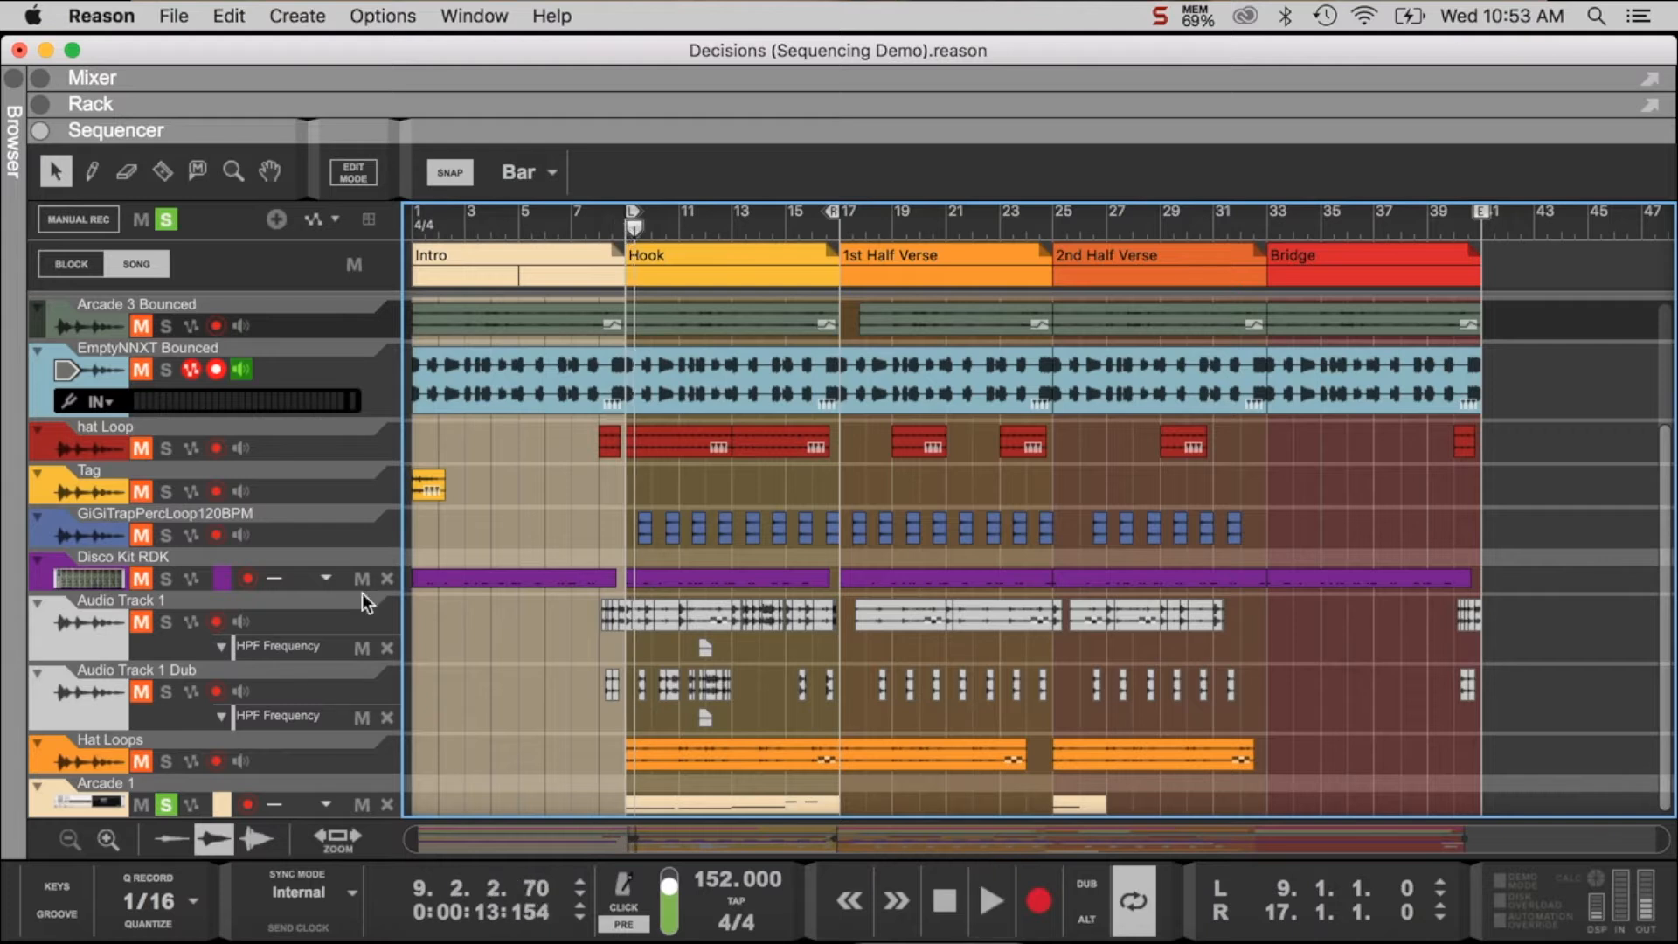
# - Unsolo and mute the Arcade 1 track, and play the Hook from bar 9 without it
pyautogui.click(154, 804)
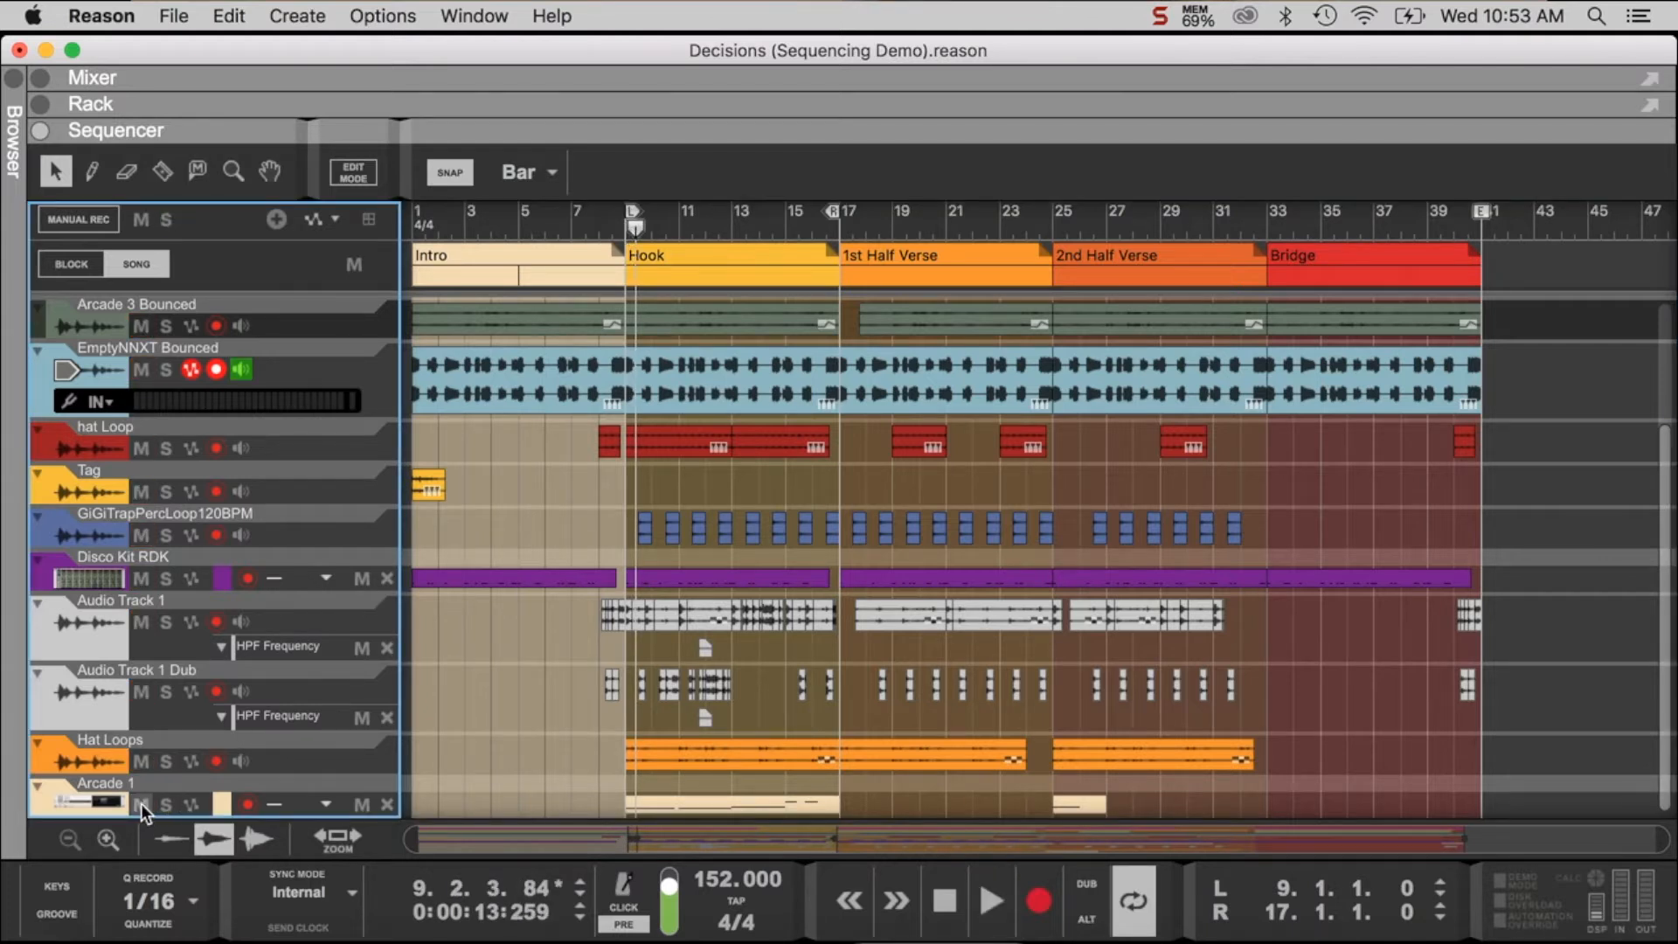
pyautogui.click(619, 234)
pyautogui.press('space')
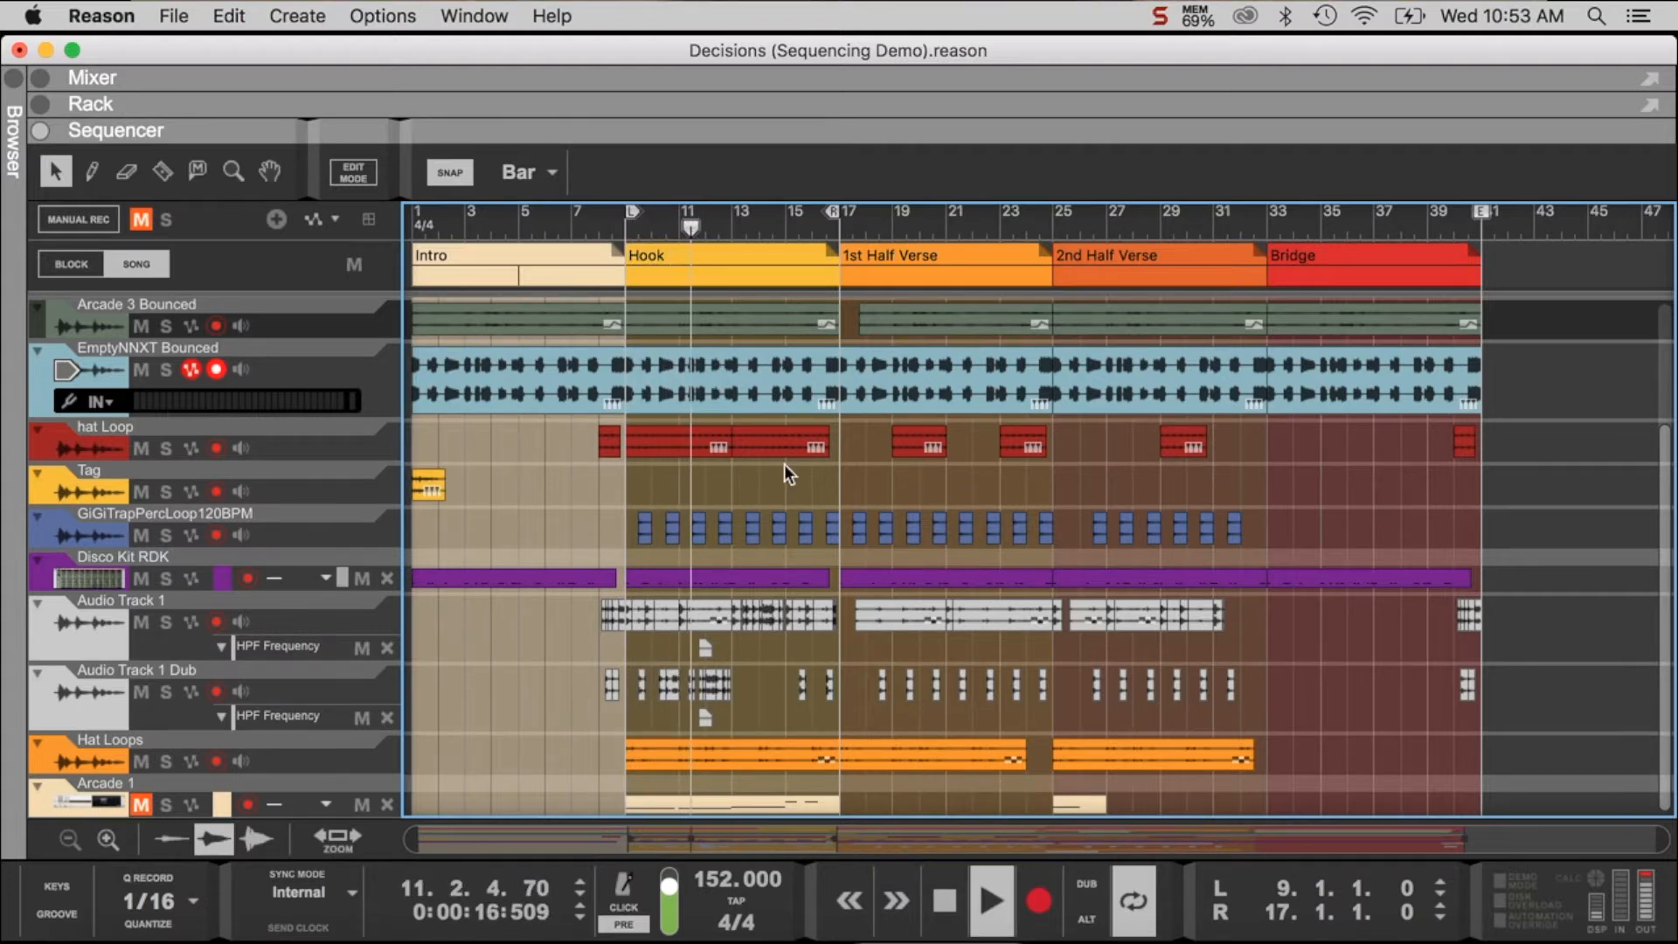
pyautogui.scroll(4, 784, 464)
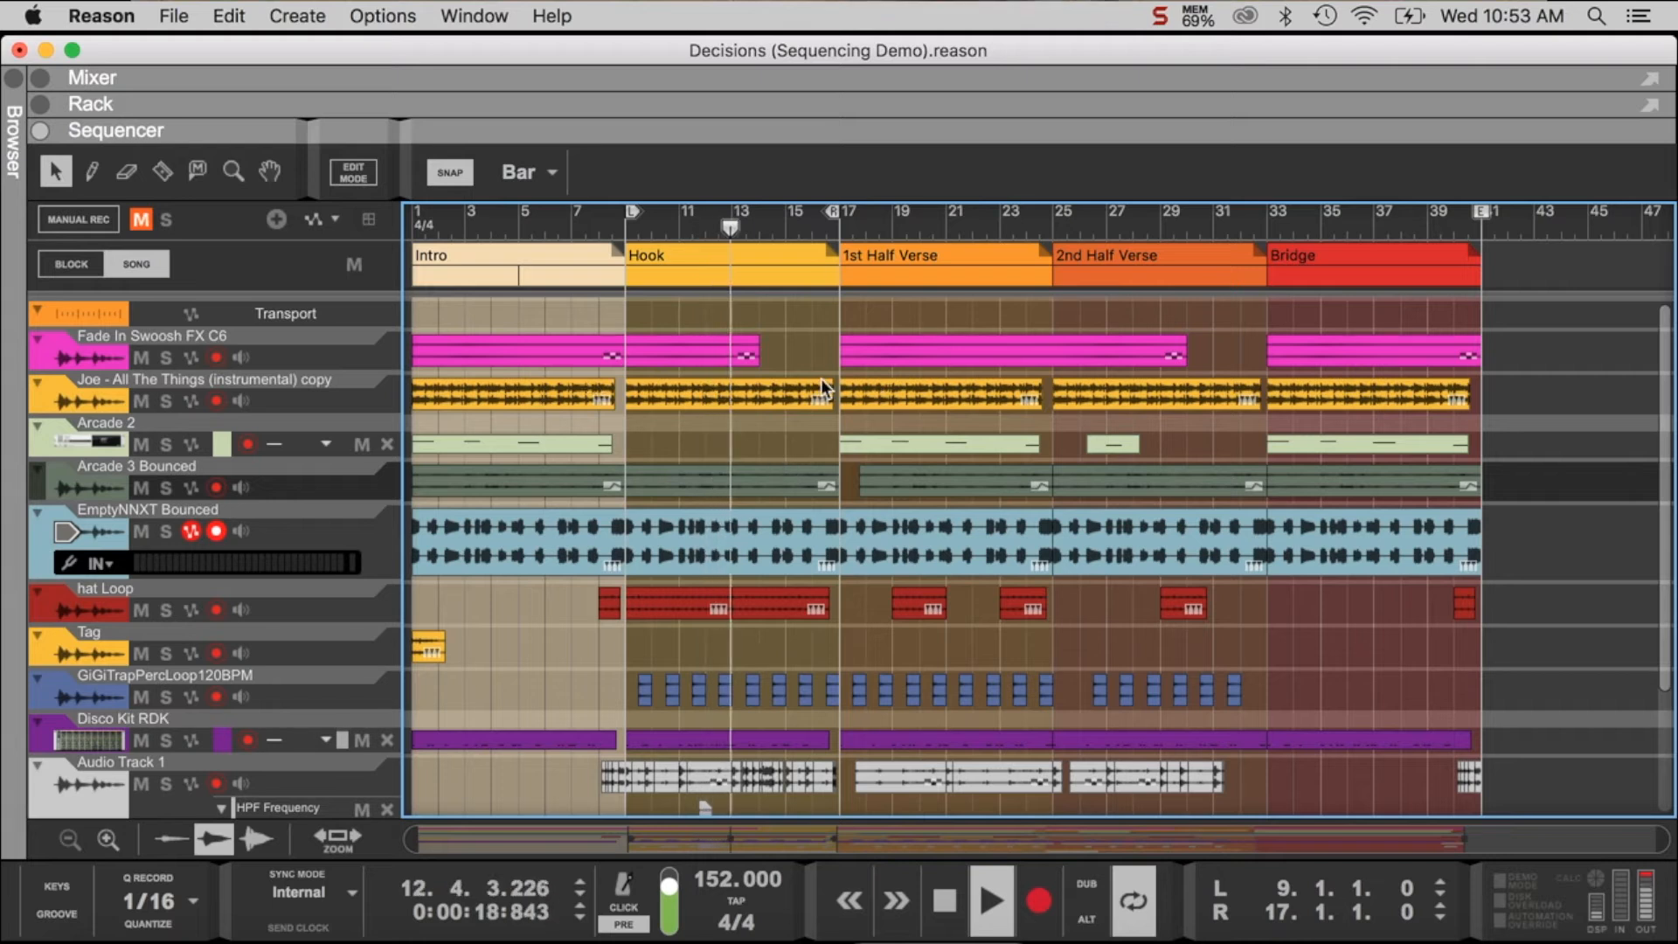
pyautogui.scroll(-1, 768, 394)
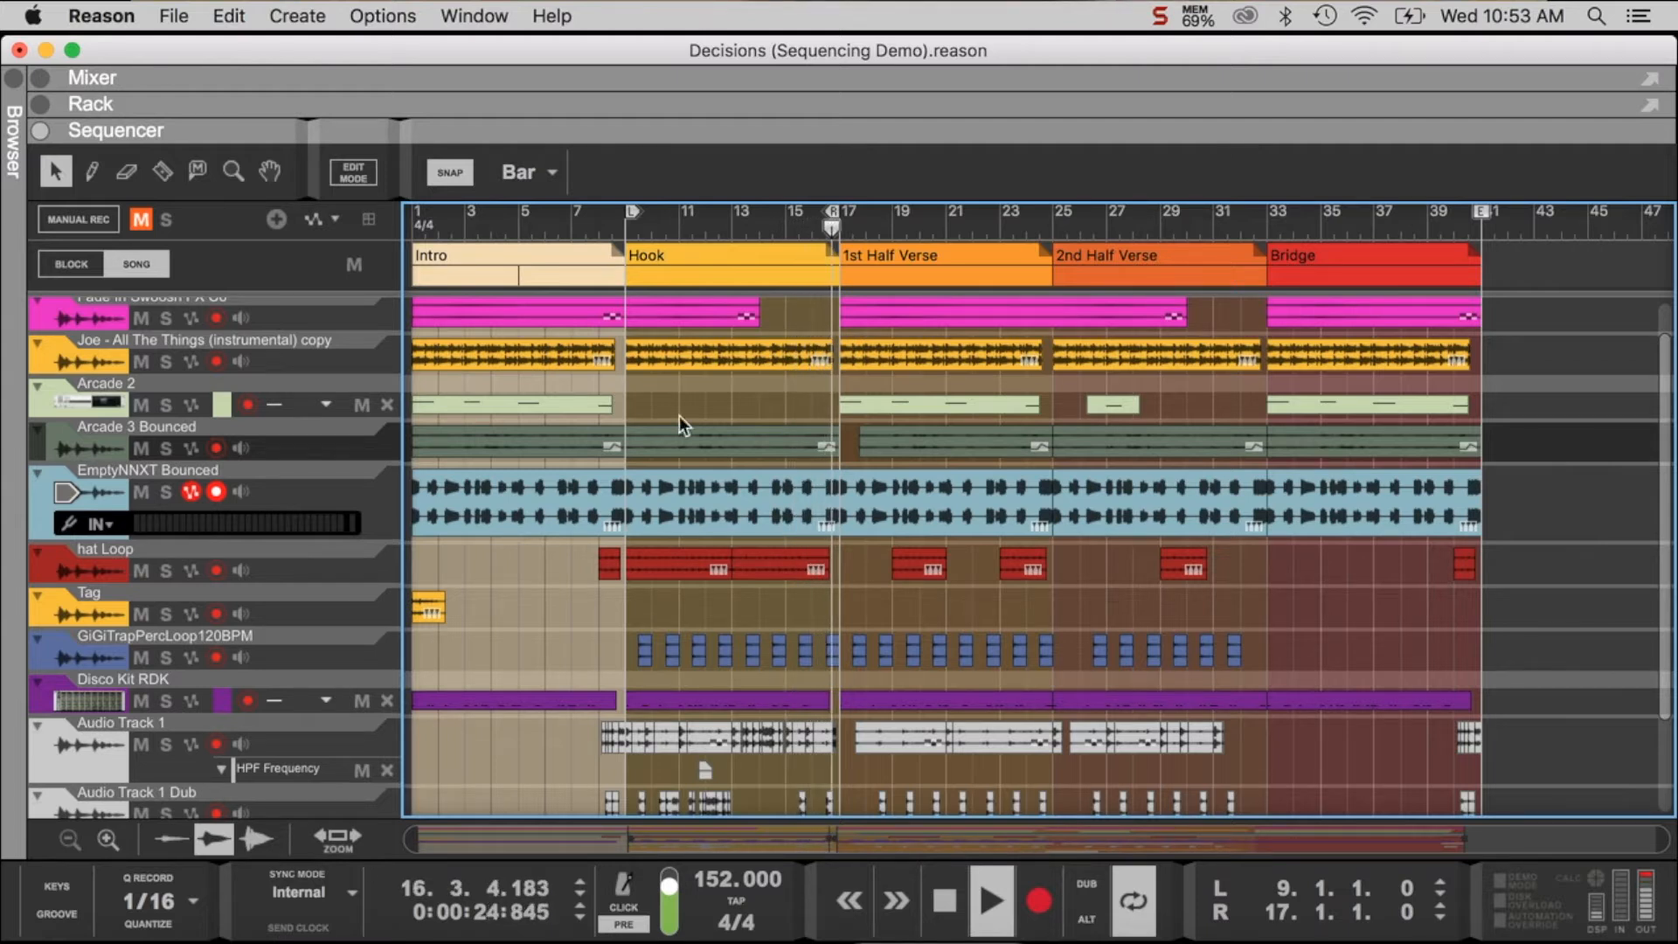
# - Solo the Arcade 3 Bounced track while the Hook loops, and view its channel in the rack before hiding the rack
pyautogui.click(163, 448)
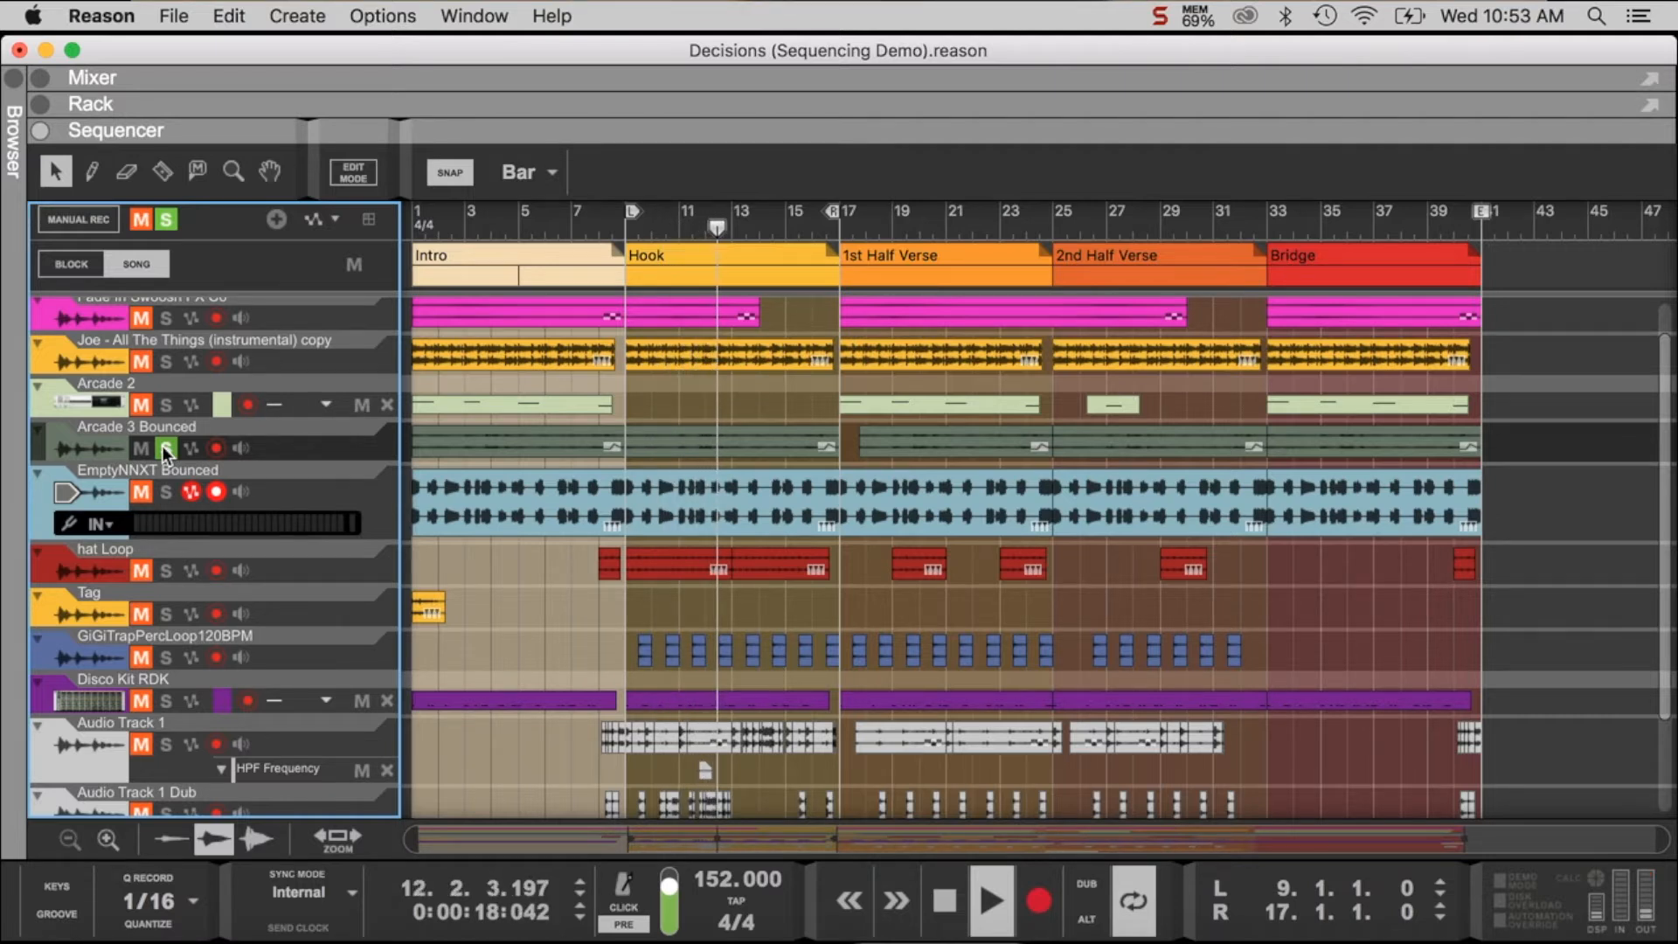
pyautogui.click(39, 103)
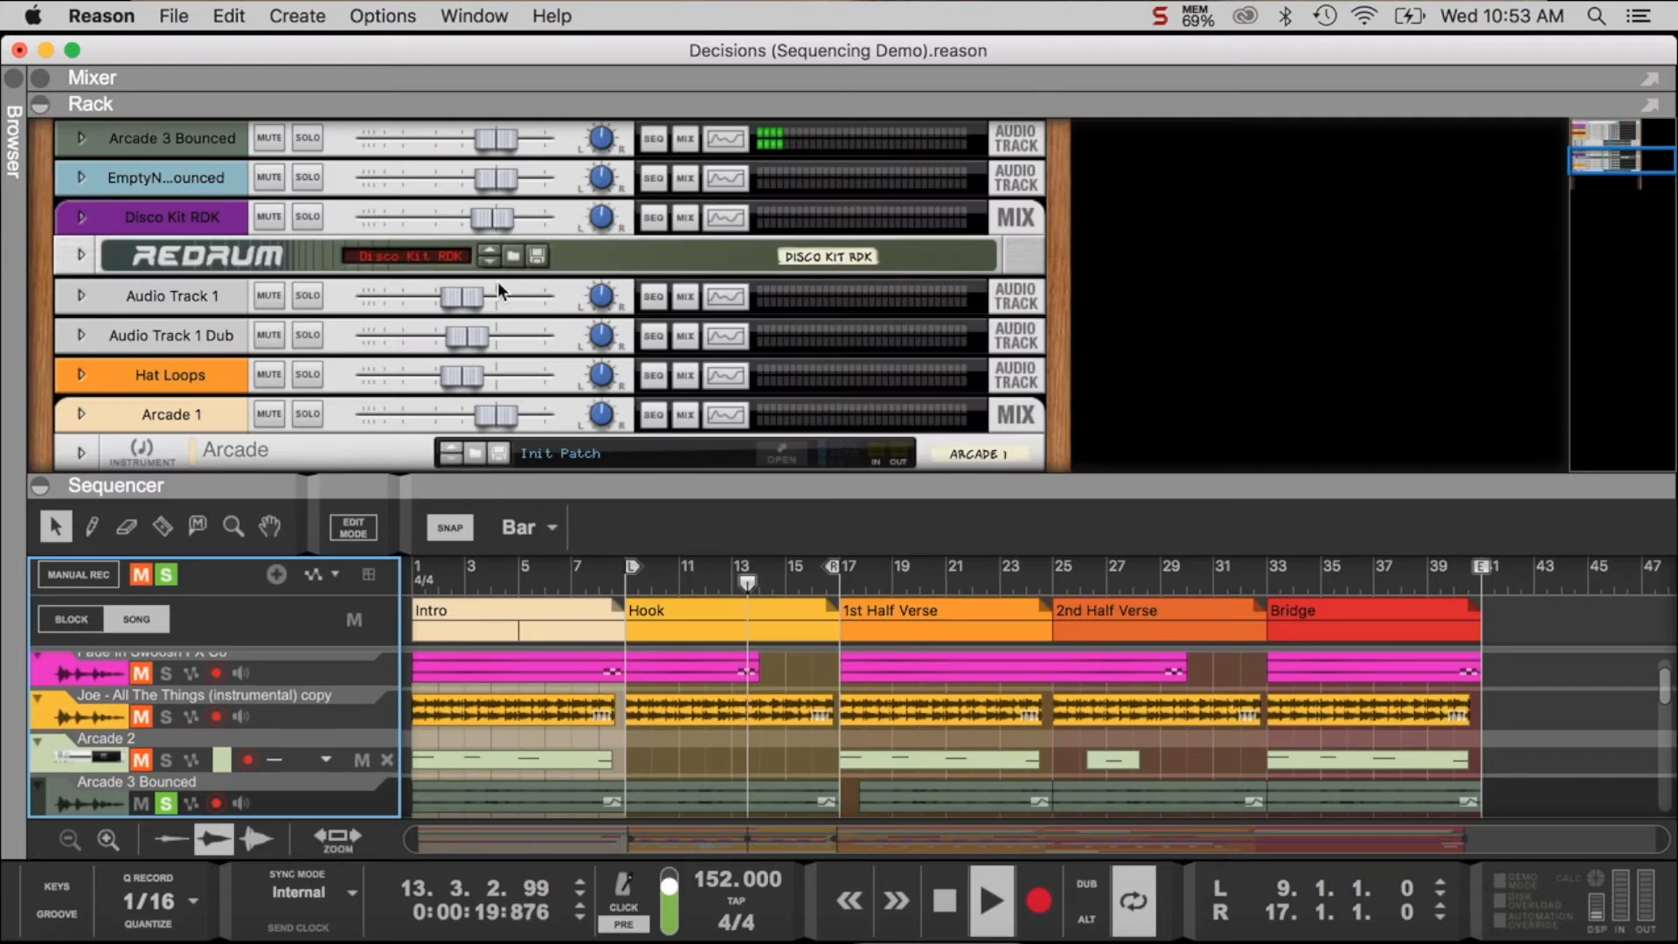
pyautogui.click(36, 105)
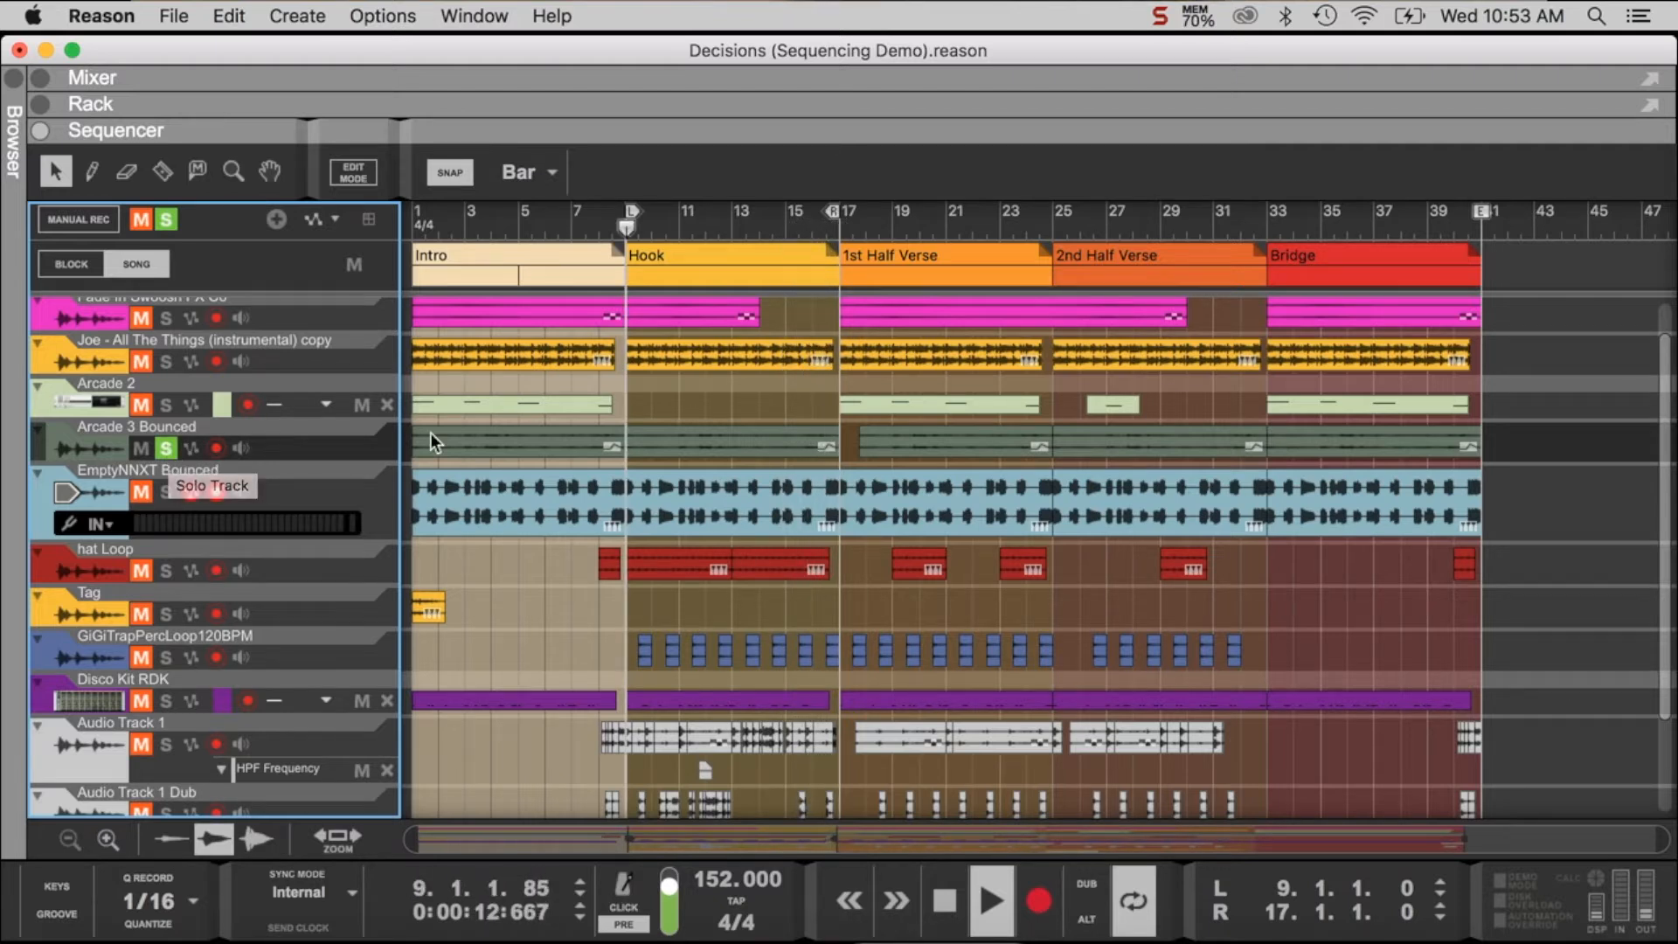
# - Add Audio Track 1 and Audio Track 1 Dub to the solo, stop playback and return the playhead to bar 9
pyautogui.scroll(-3, 430, 432)
pyautogui.scroll(-1, 316, 674)
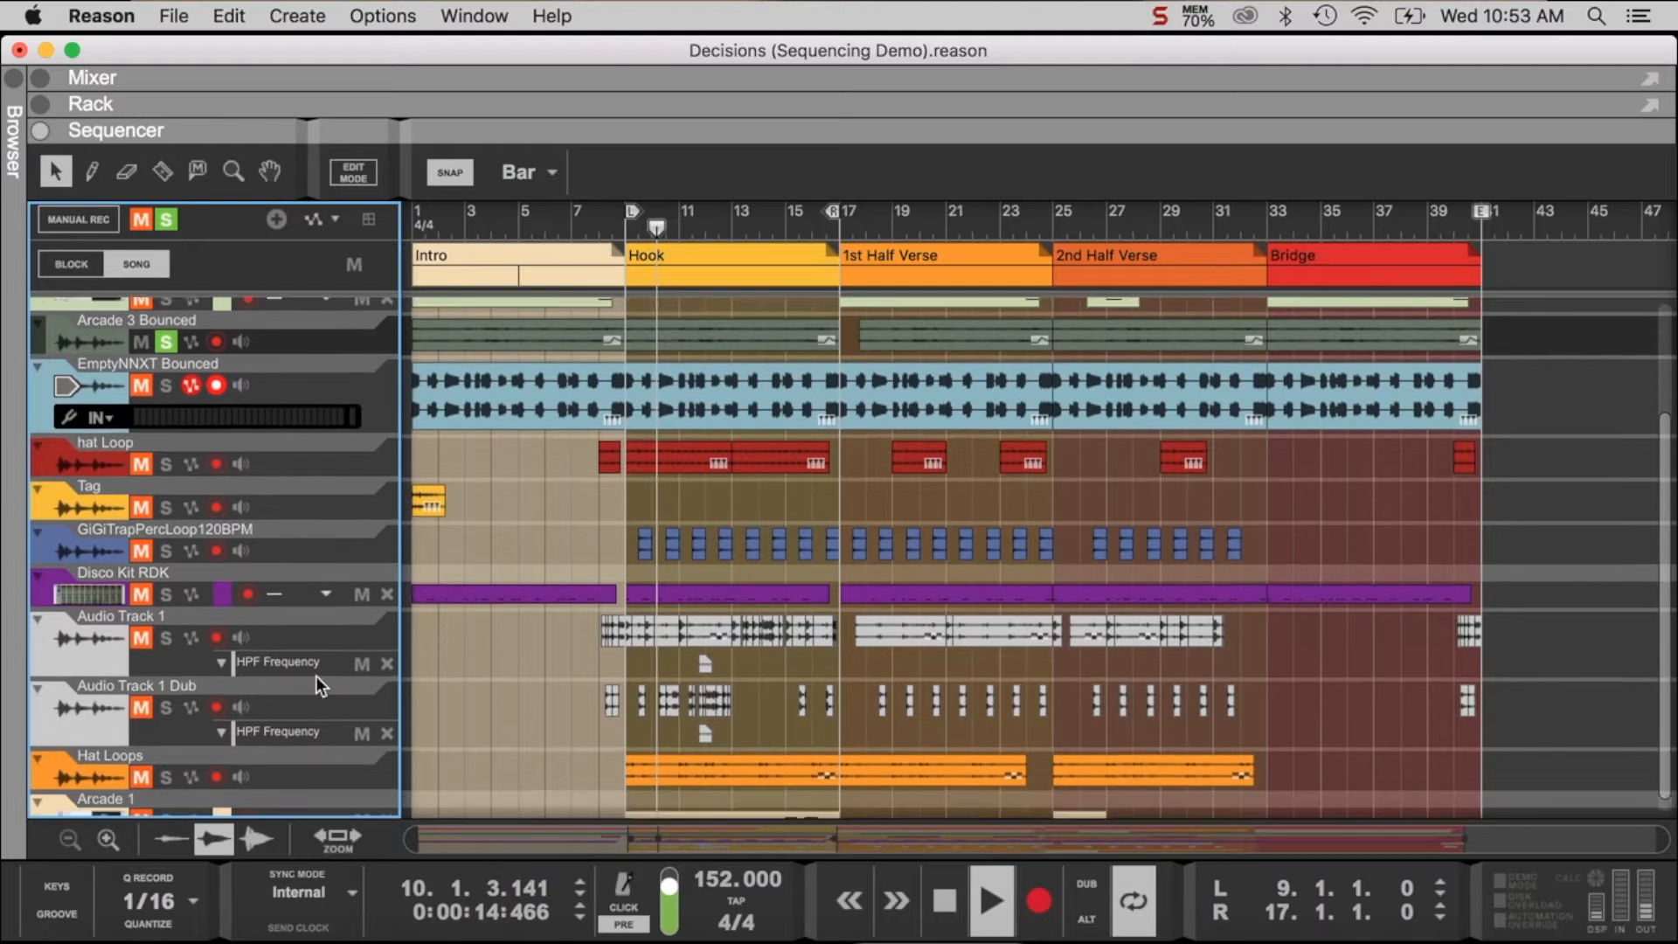
pyautogui.scroll(1, 281, 668)
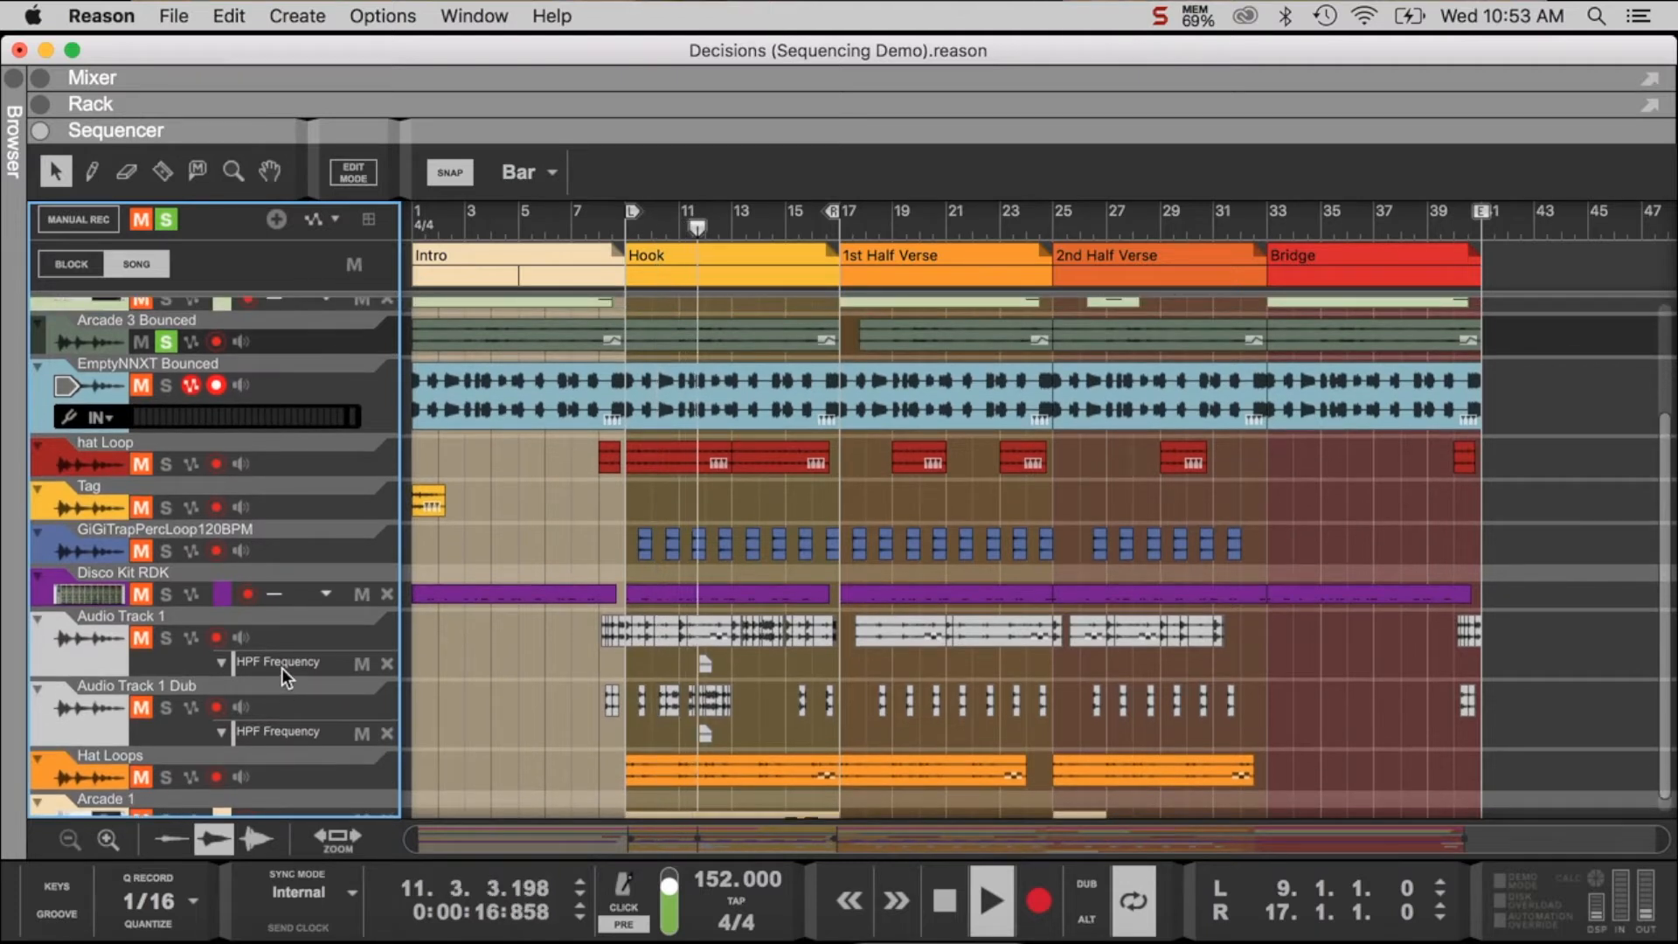
pyautogui.press('space')
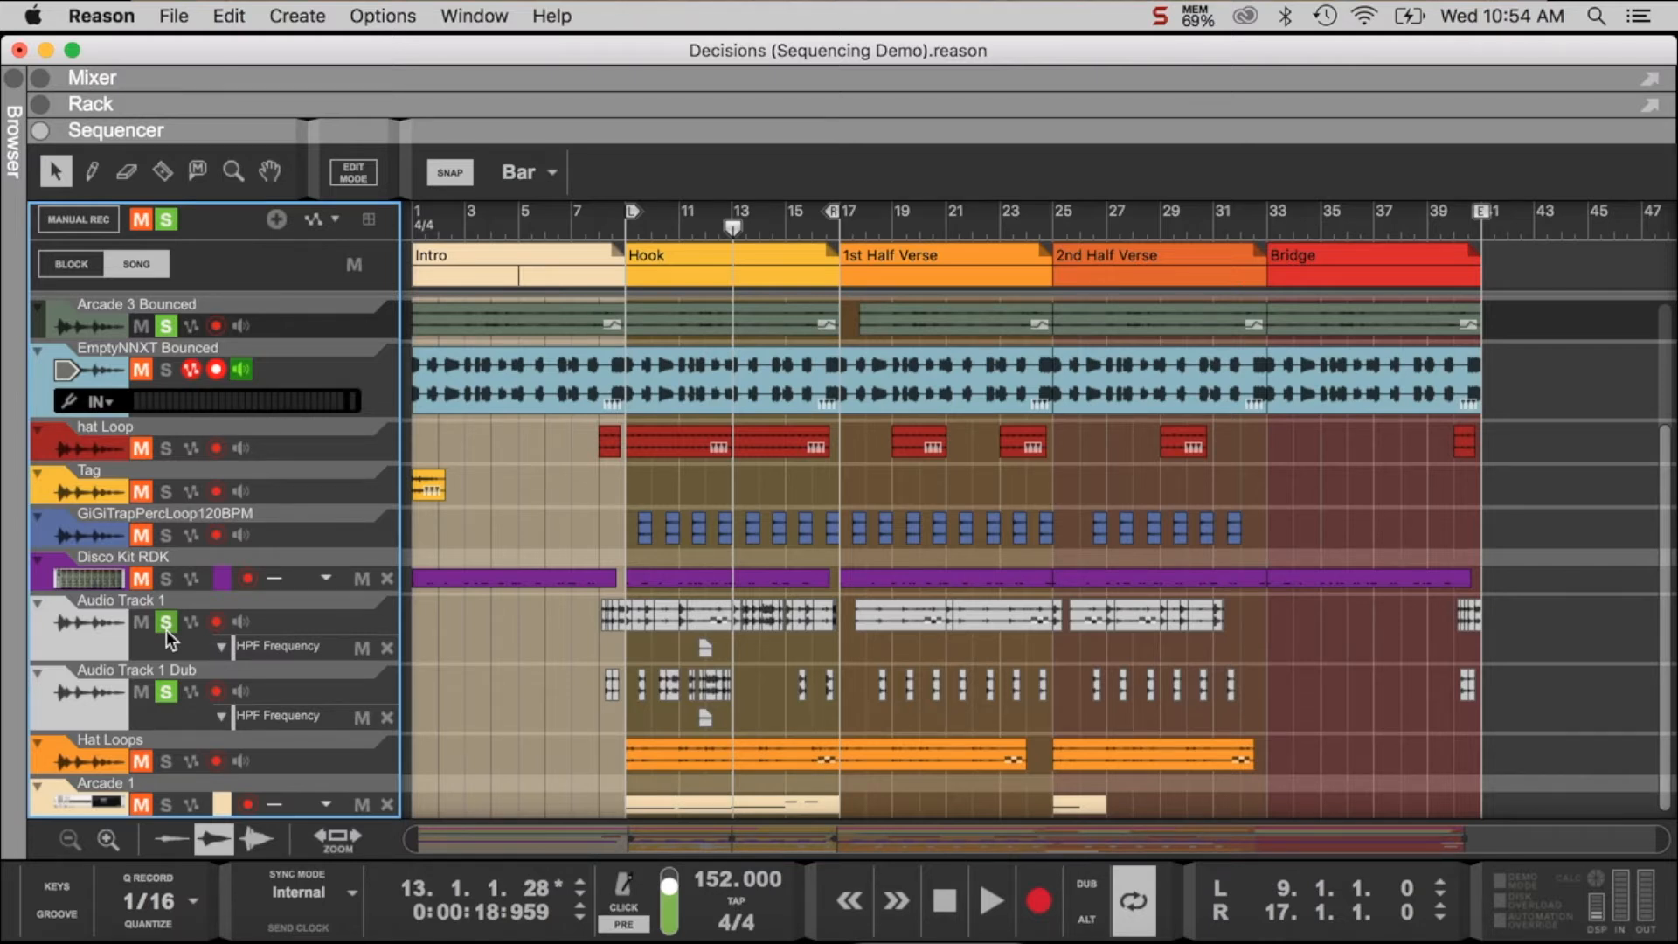
pyautogui.click(626, 224)
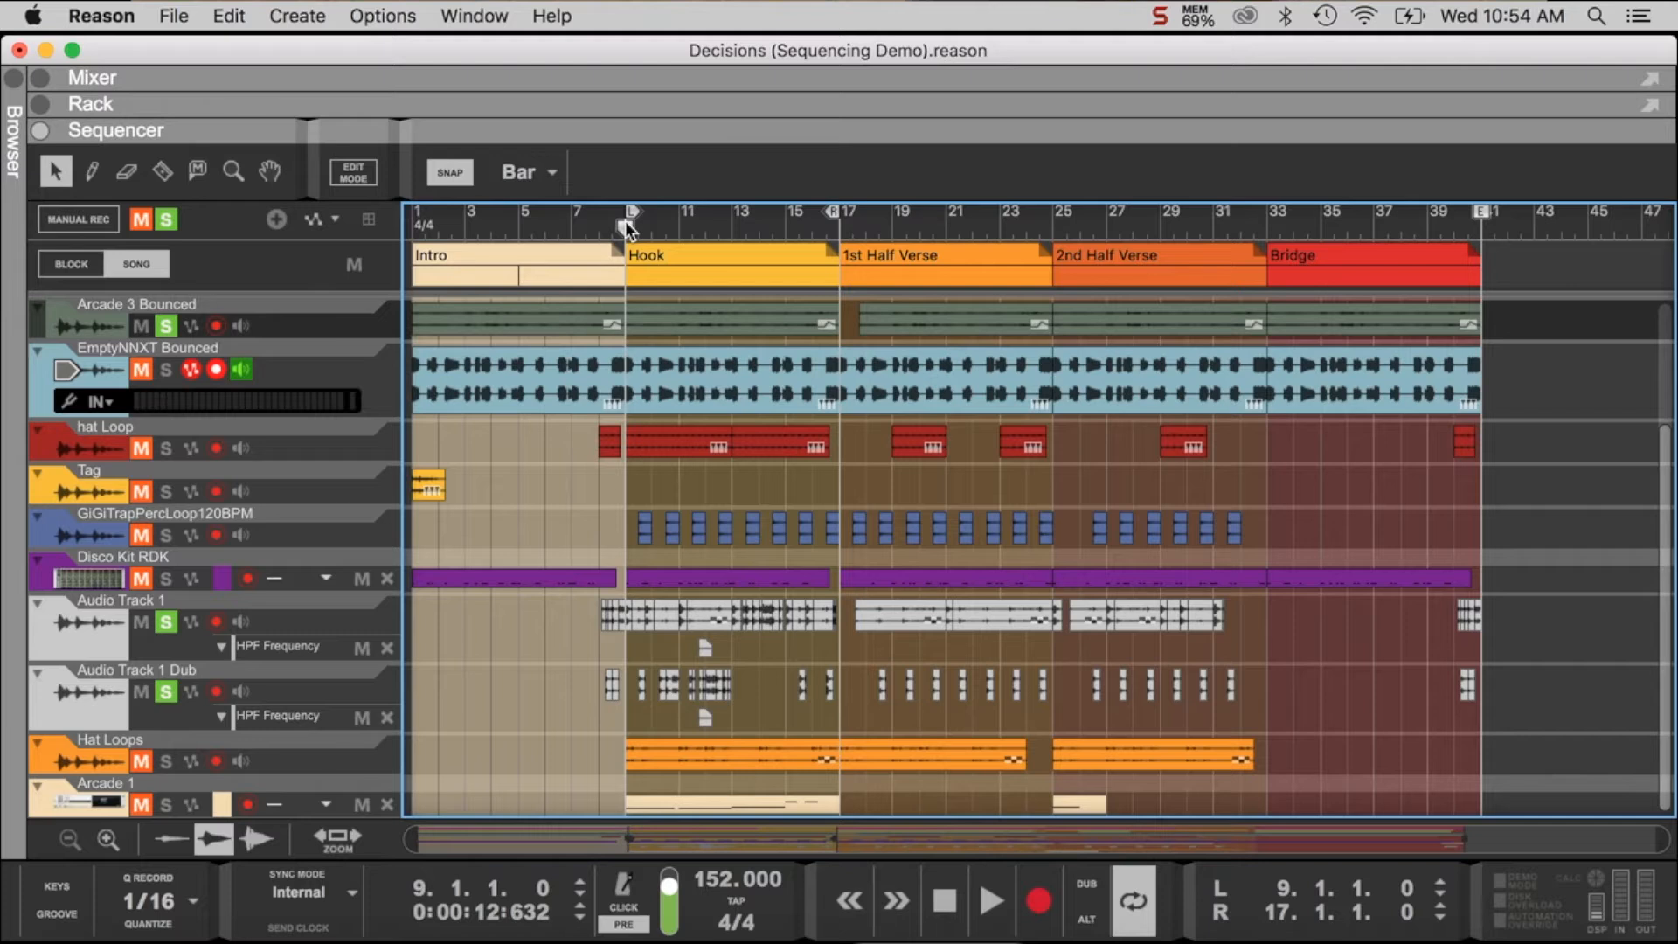
# - Play the Hook from bar 9, adding the Hat Loops, hat Loop and GiGiTrapPercLoop120BPM tracks to the solo one by one, and stop playback
pyautogui.press('space')
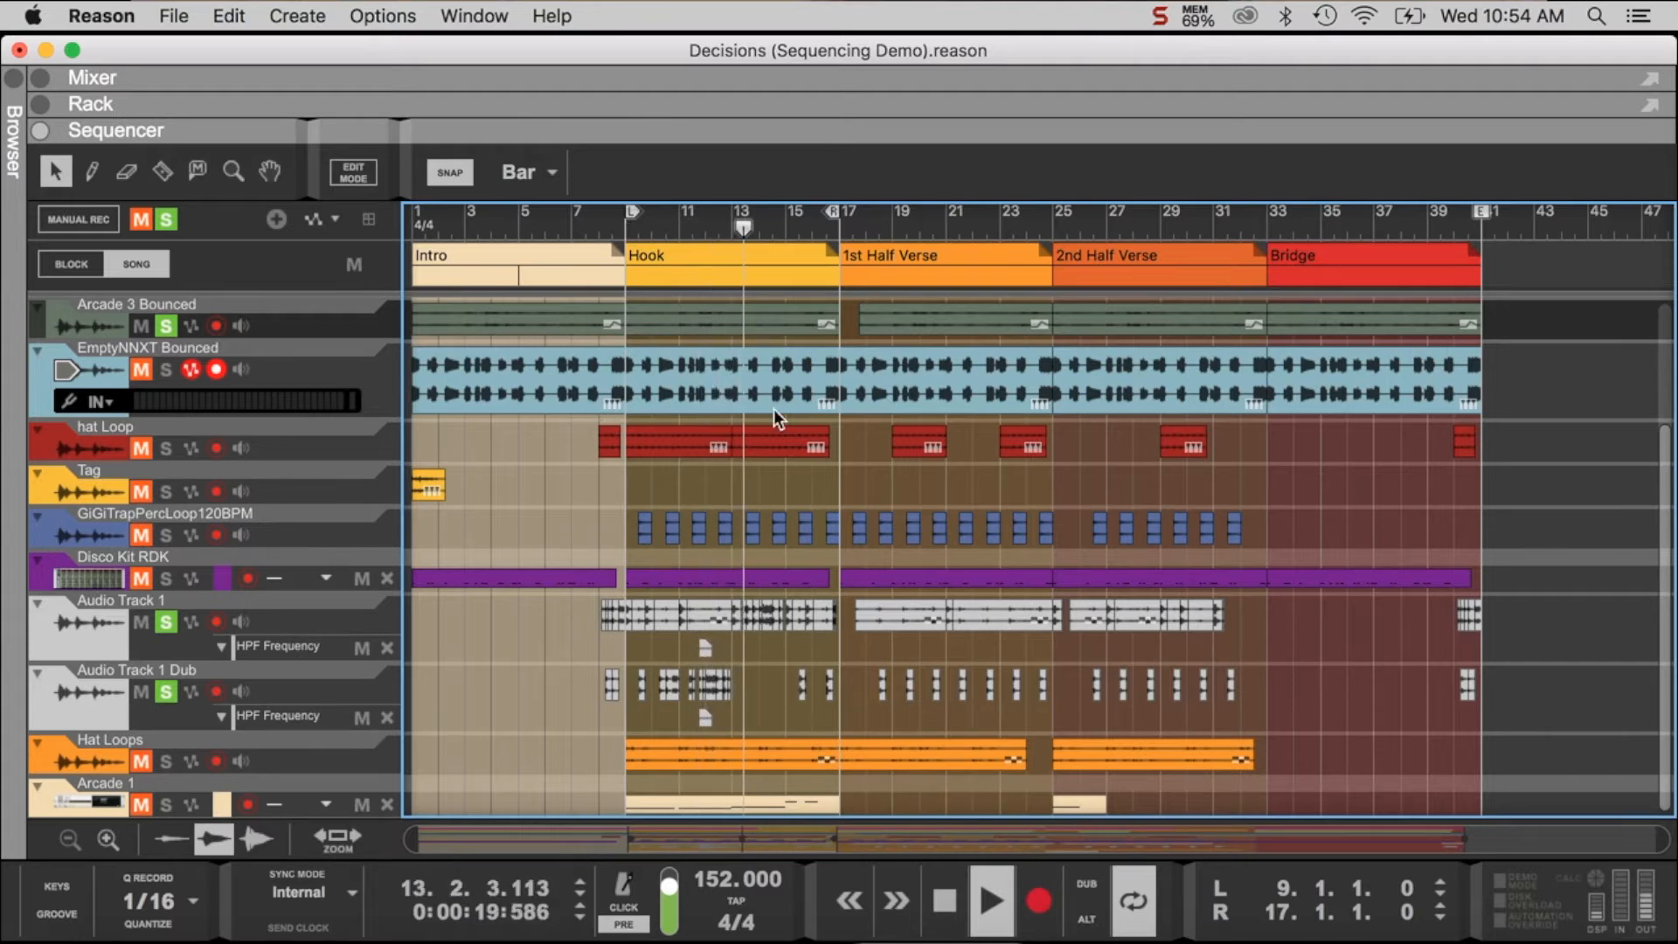
pyautogui.click(166, 762)
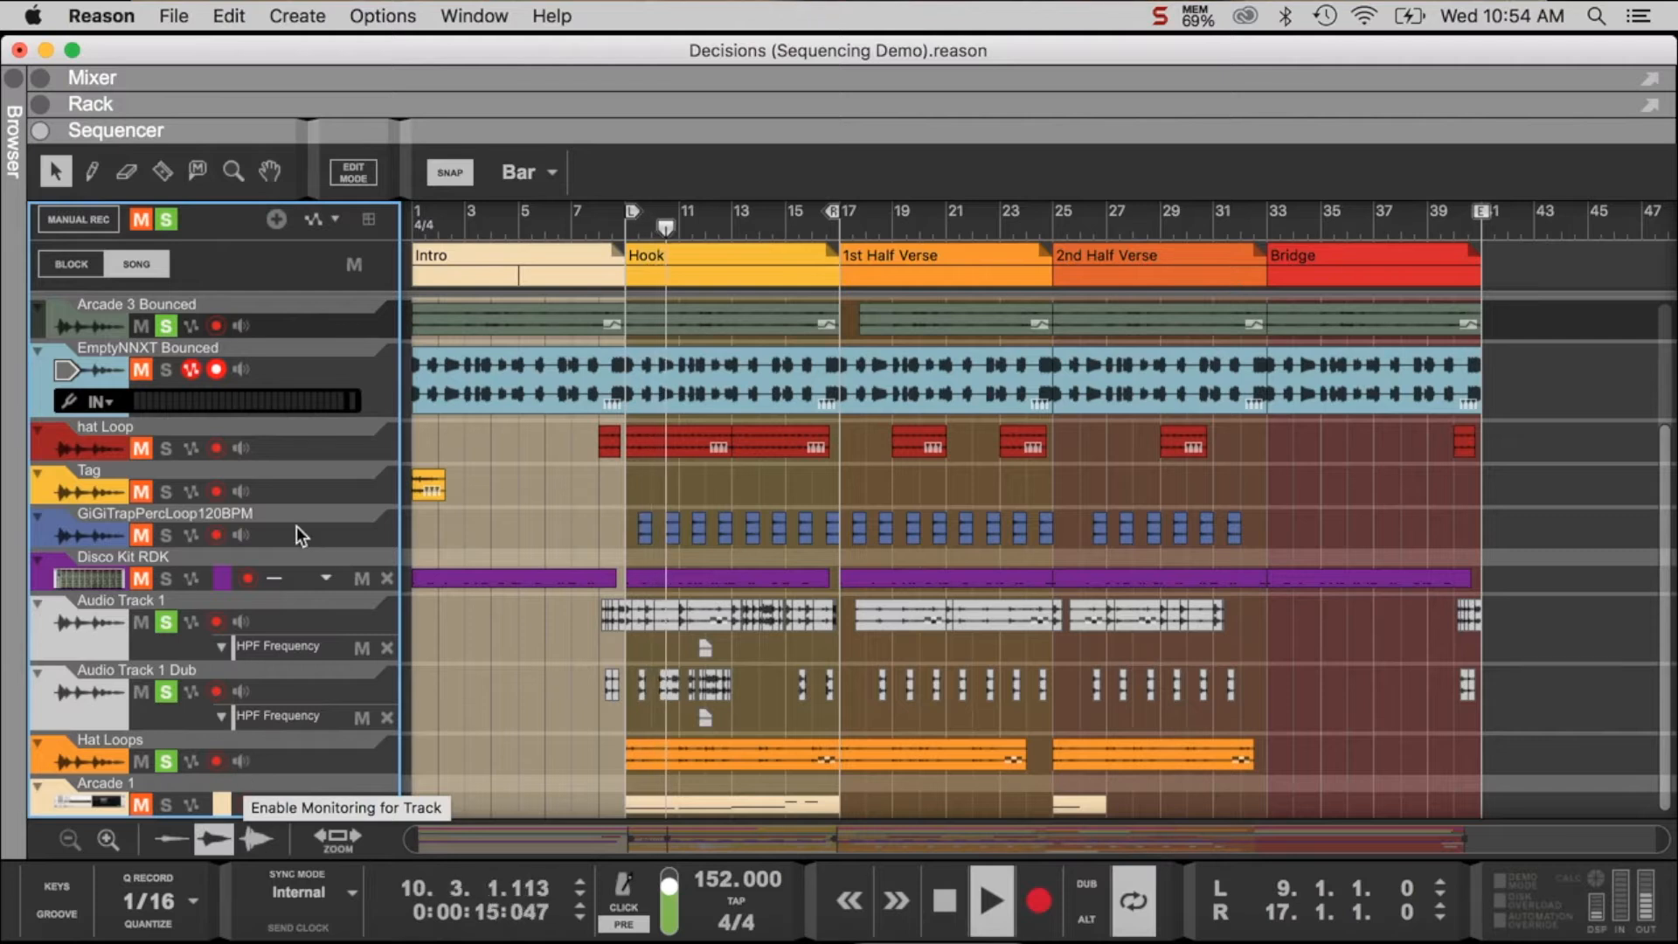
pyautogui.click(166, 448)
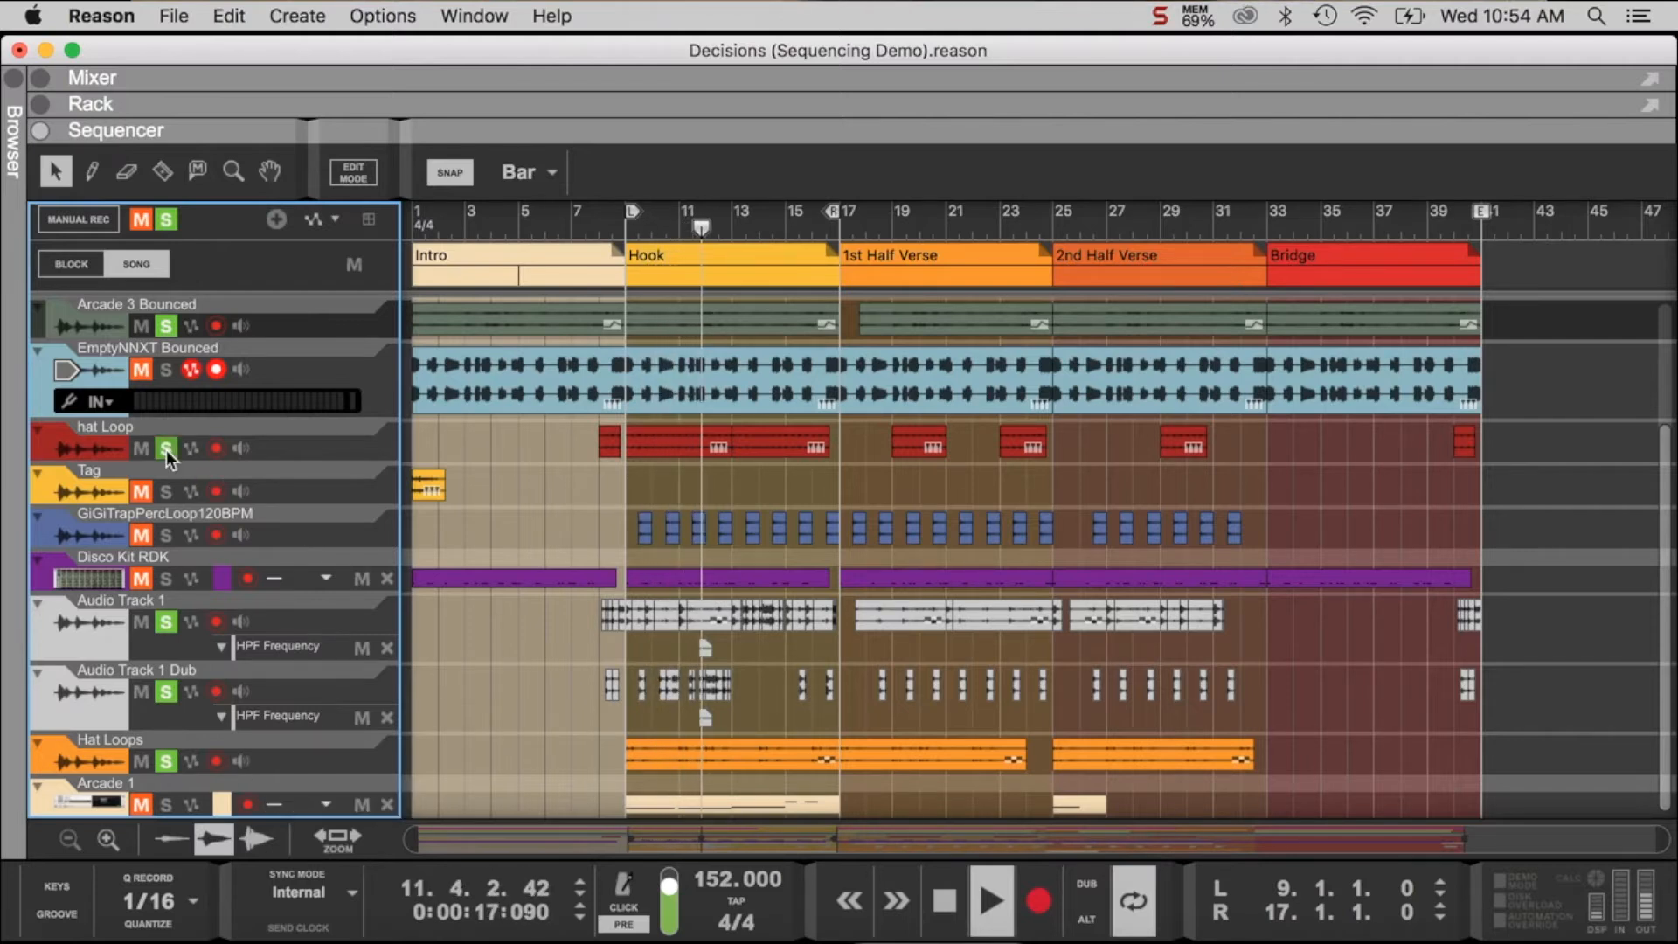
pyautogui.click(166, 533)
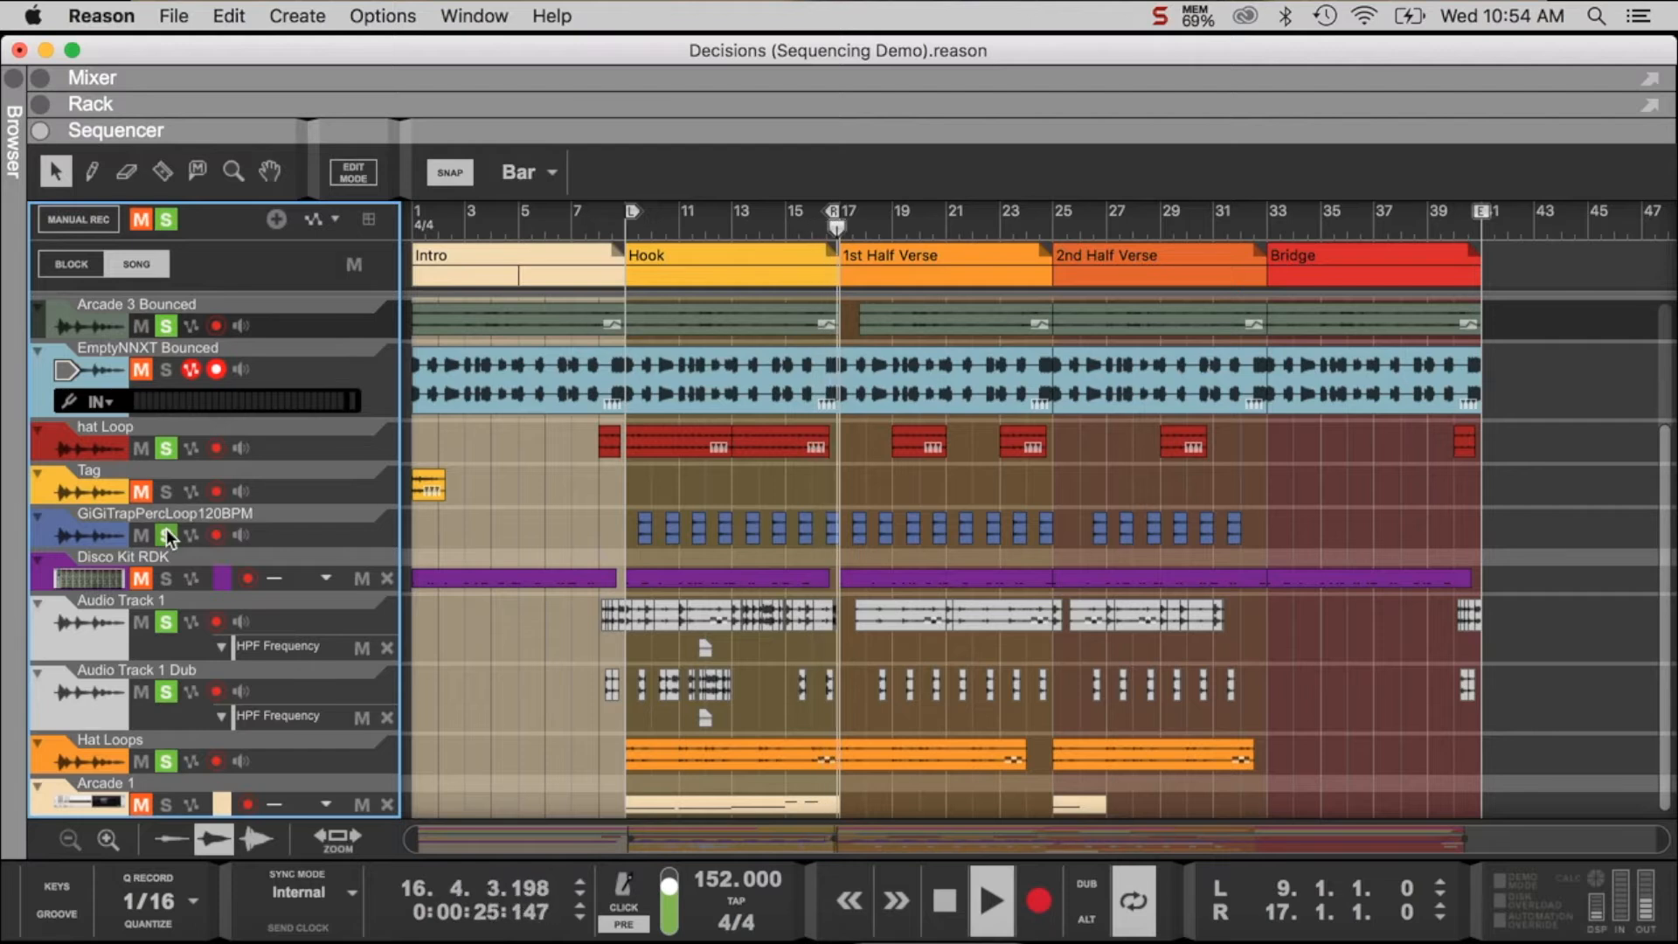
pyautogui.press('space')
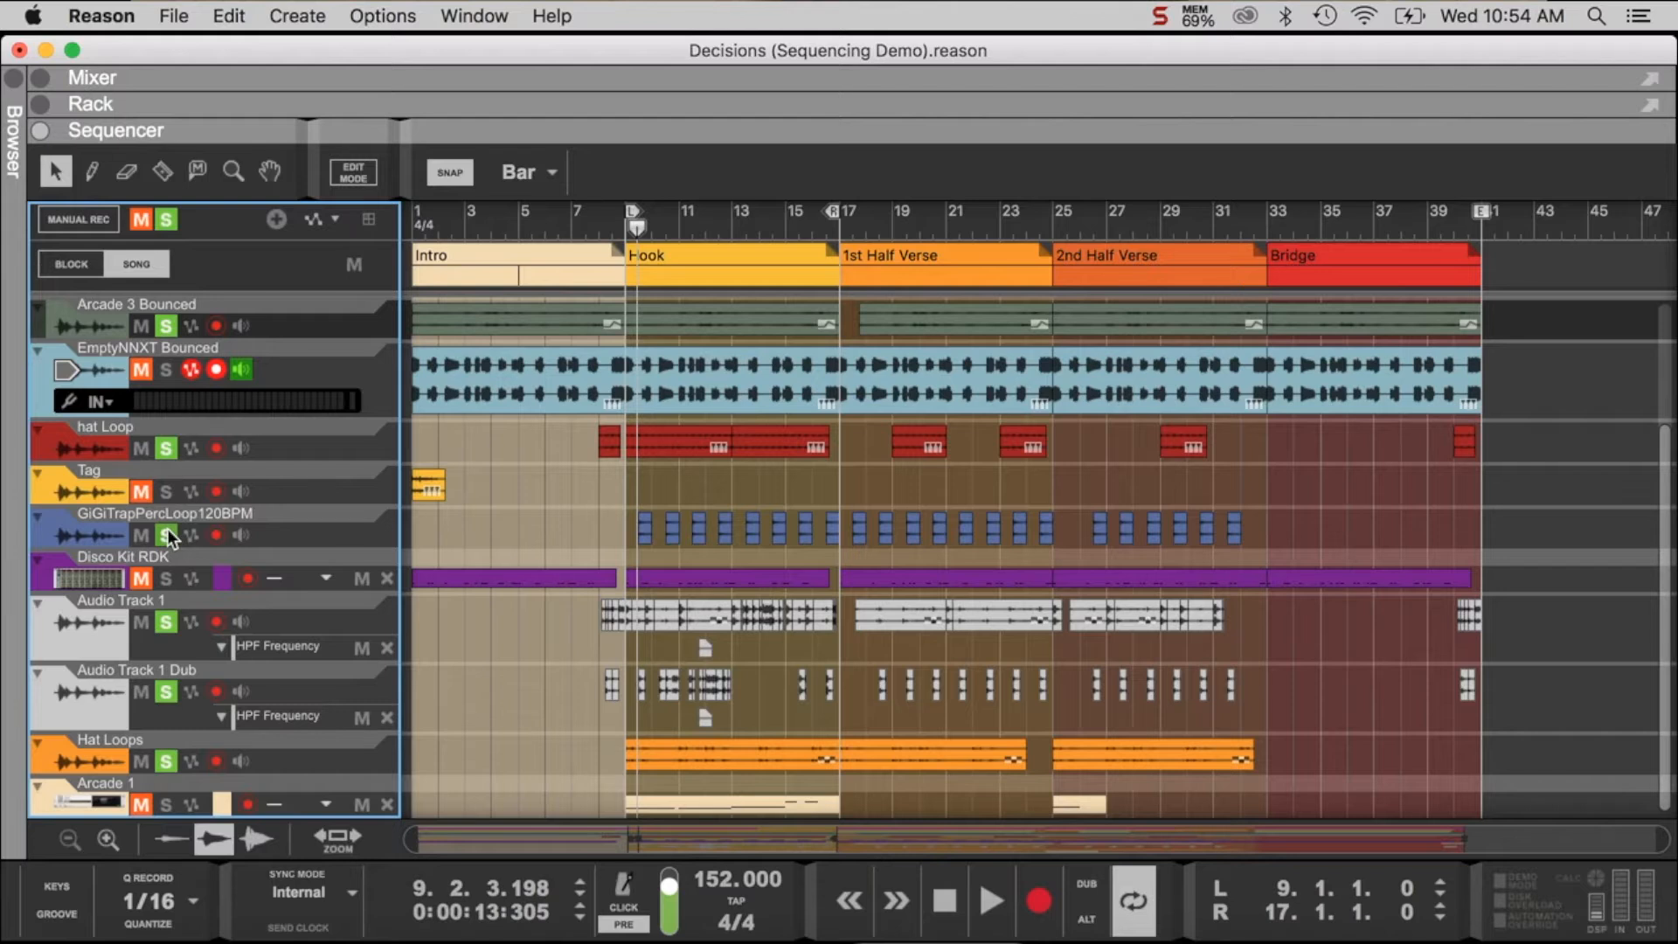
# - Add Fade In Swoosh FX C6 to the solo, replay the Hook from bar 9 with Disco Kit RDK added too, and stop playback
pyautogui.scroll(4, 322, 425)
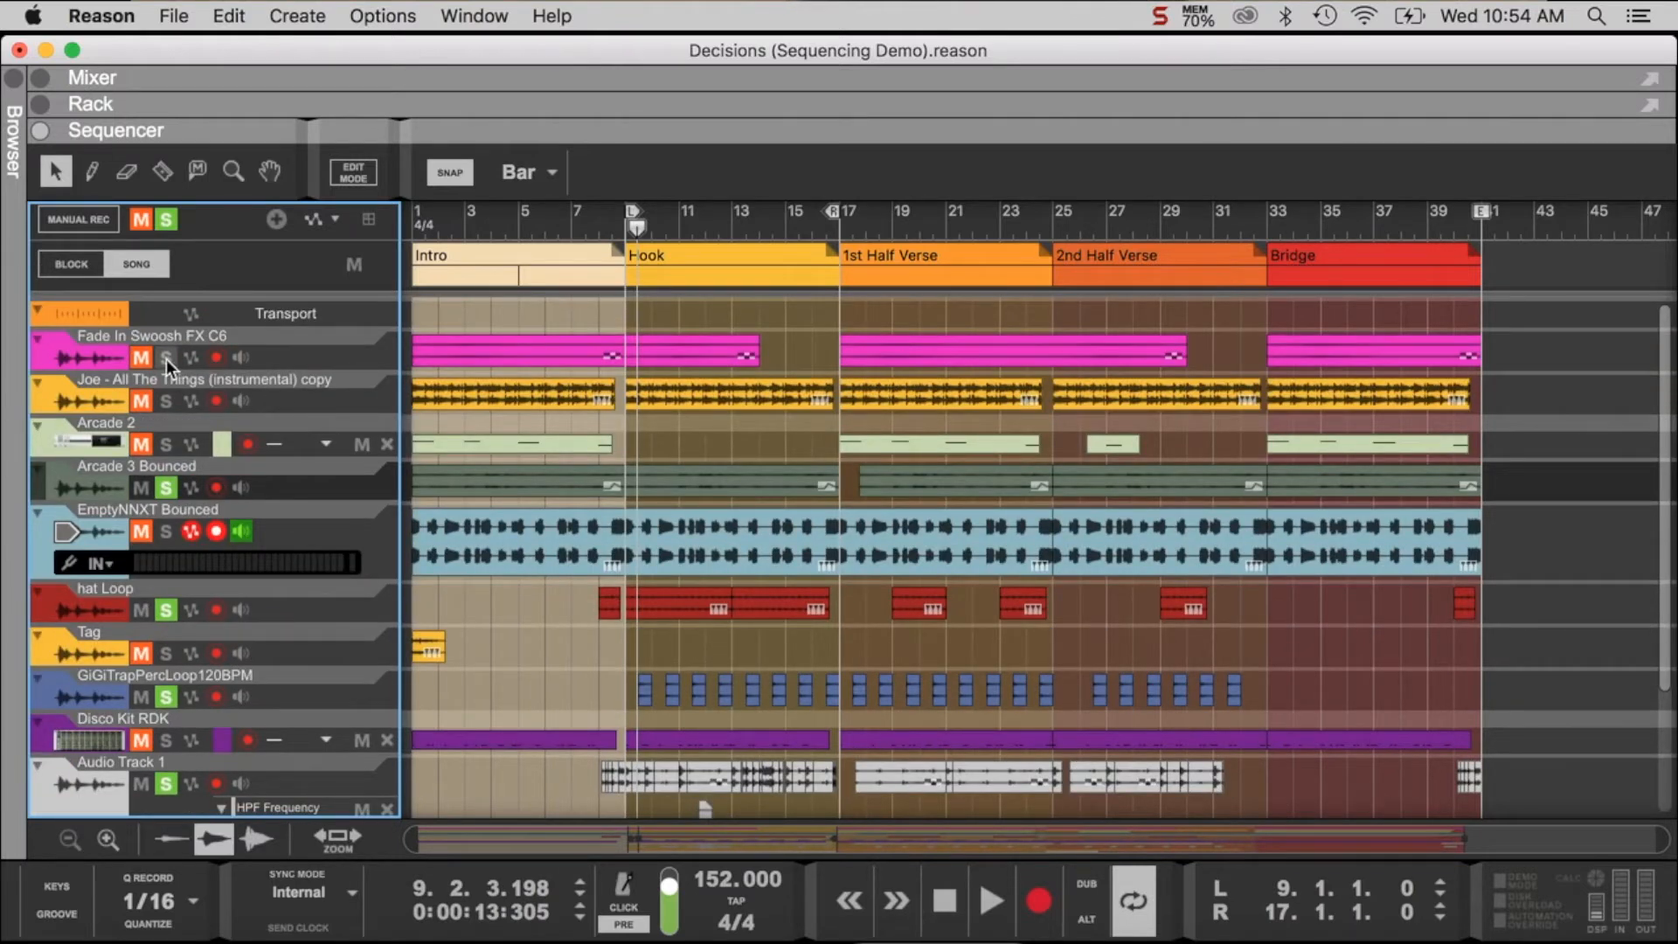
pyautogui.click(626, 223)
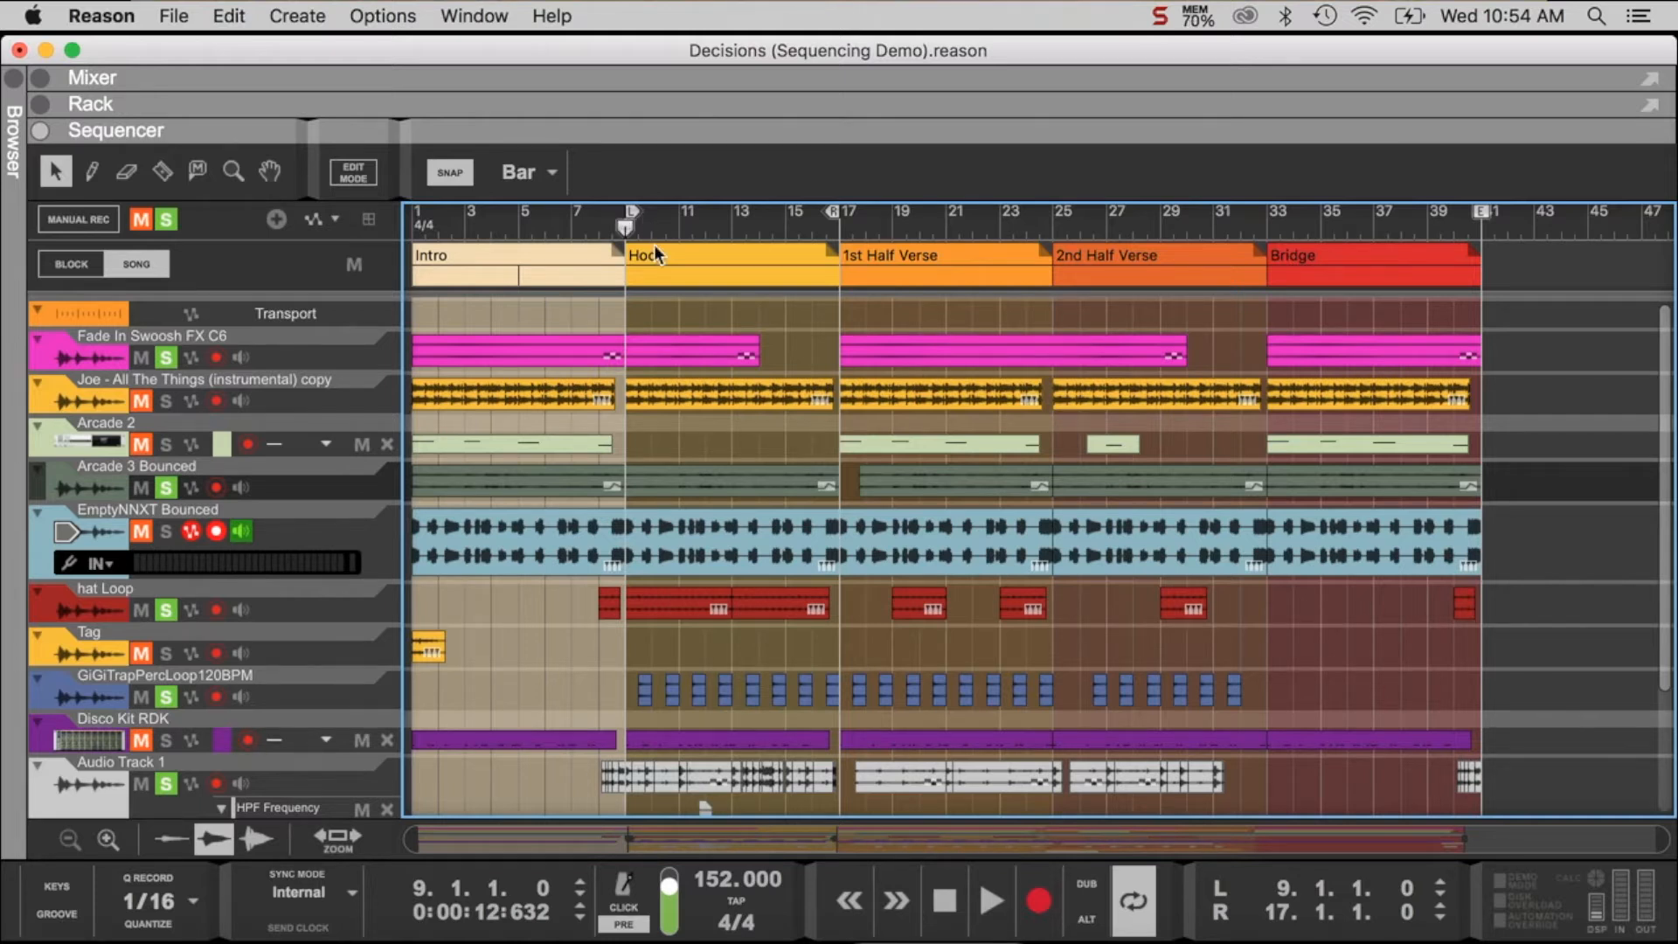
pyautogui.press('space')
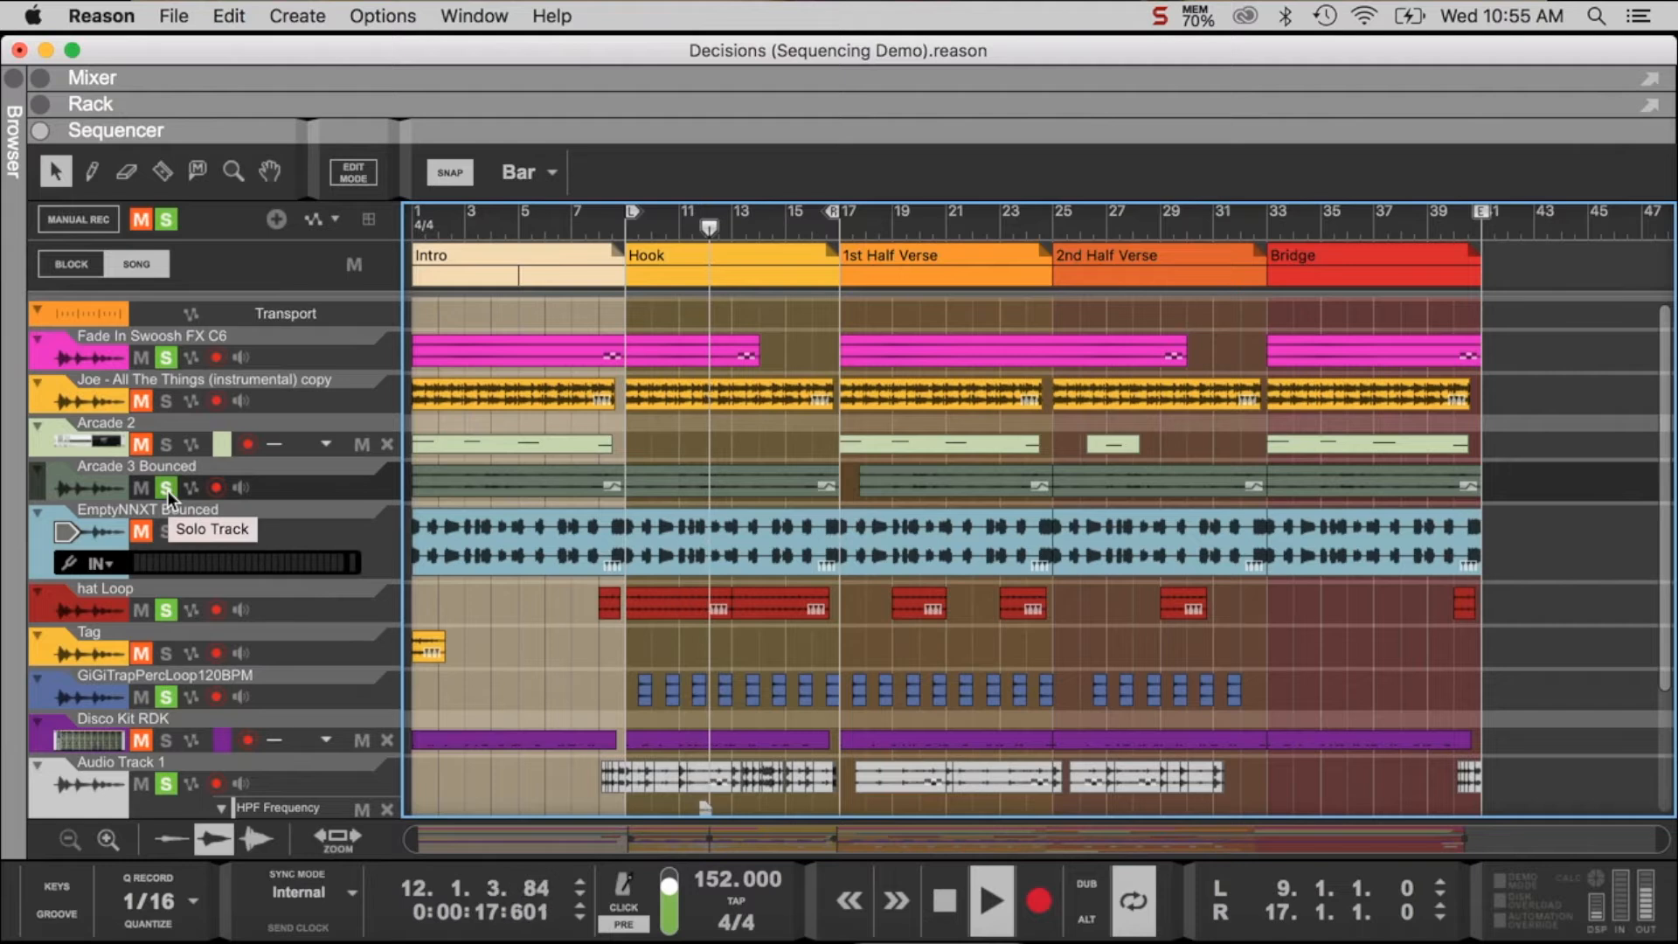
pyautogui.scroll(-3, 166, 491)
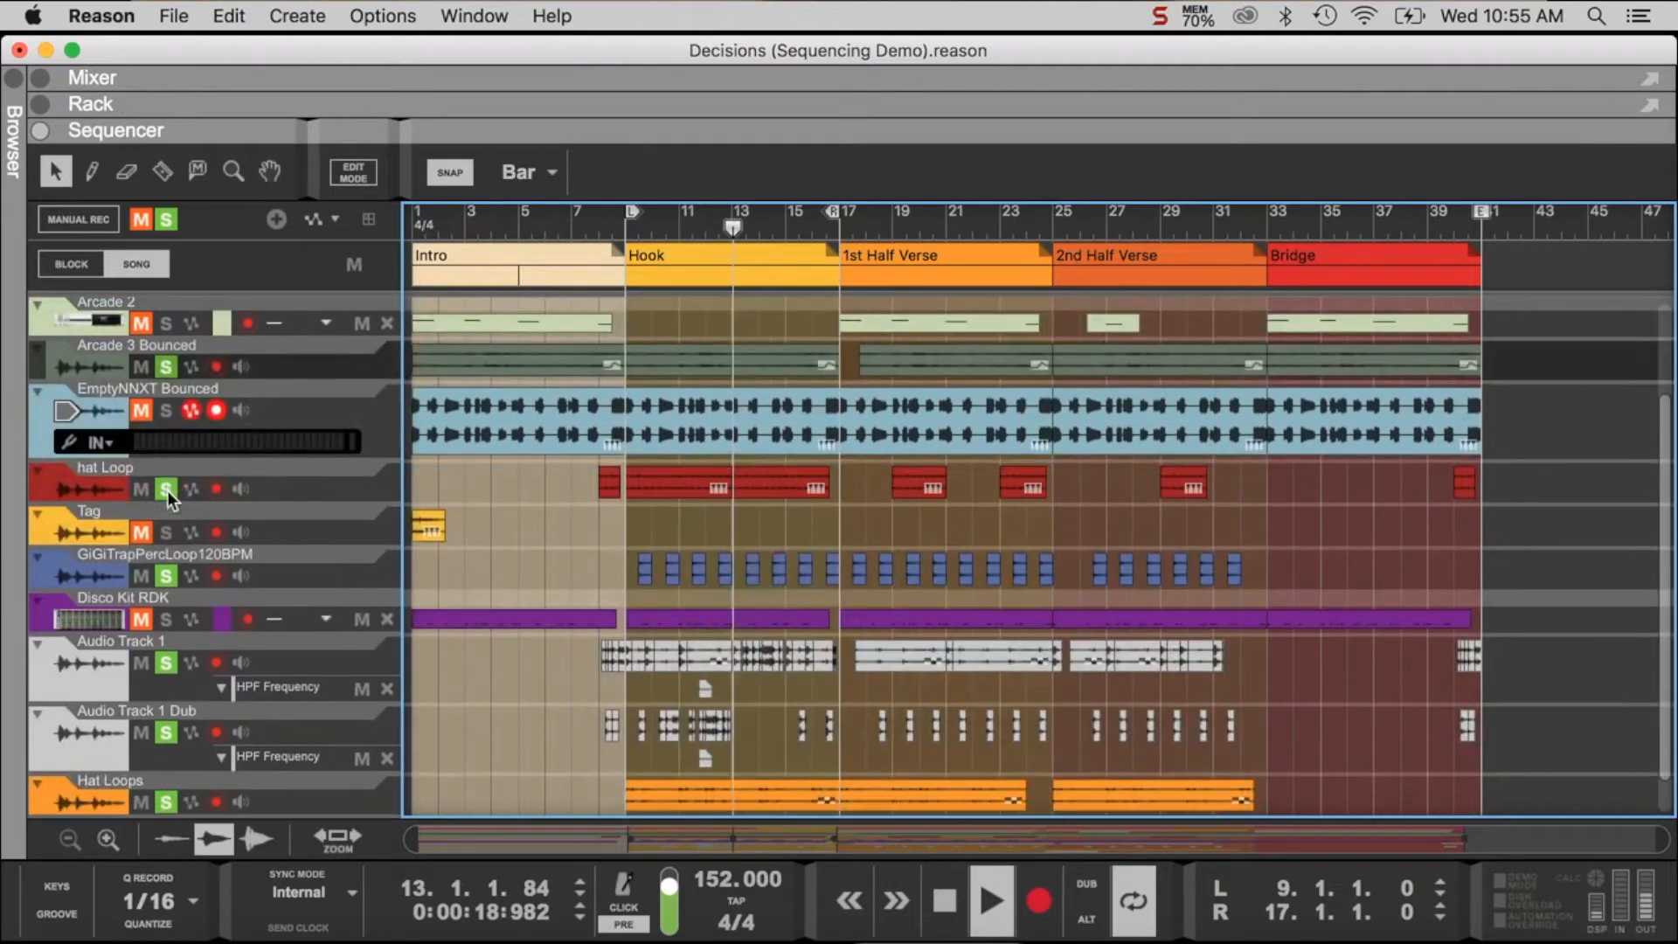
pyautogui.click(166, 617)
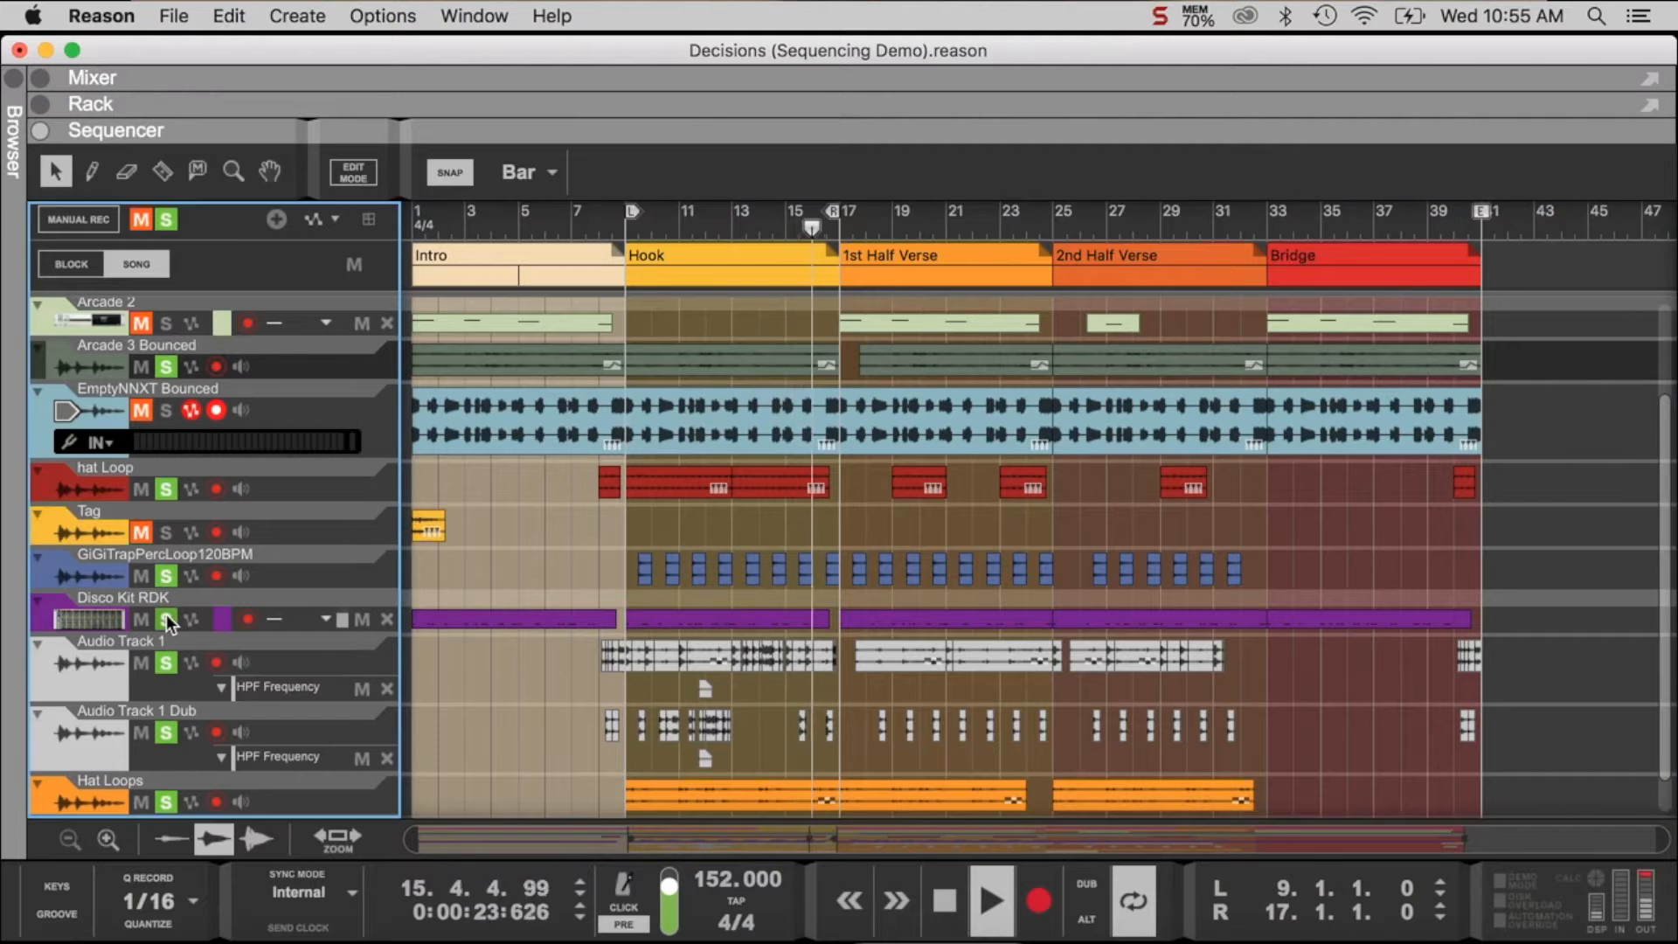
pyautogui.scroll(-1, 385, 559)
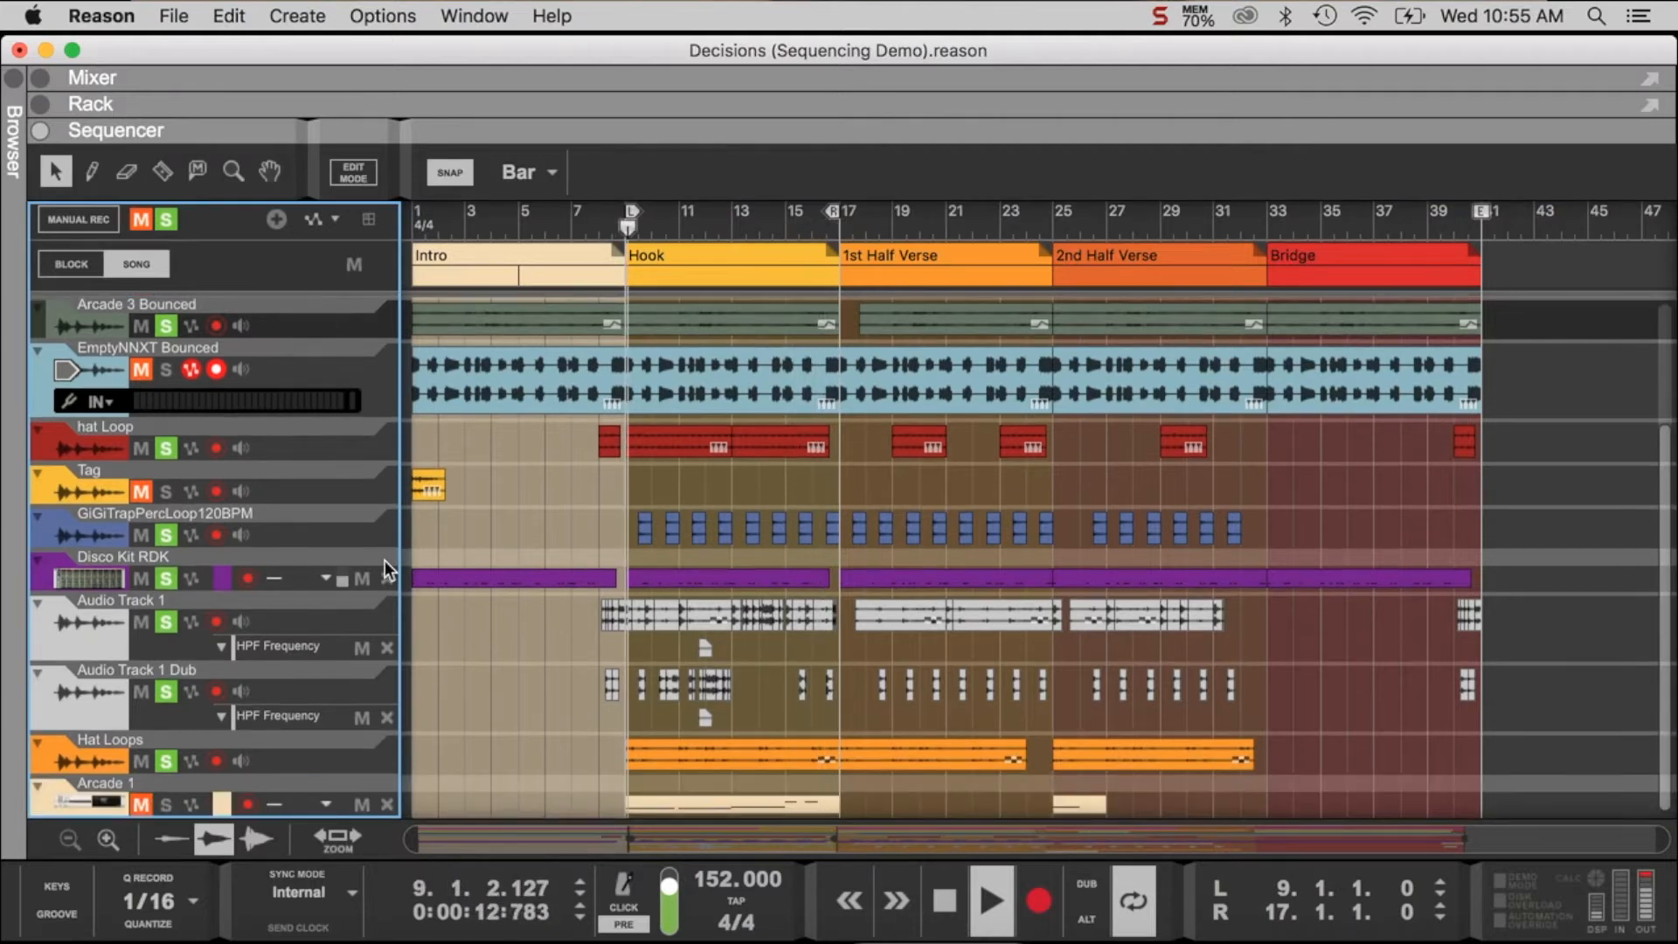
pyautogui.scroll(1, 385, 559)
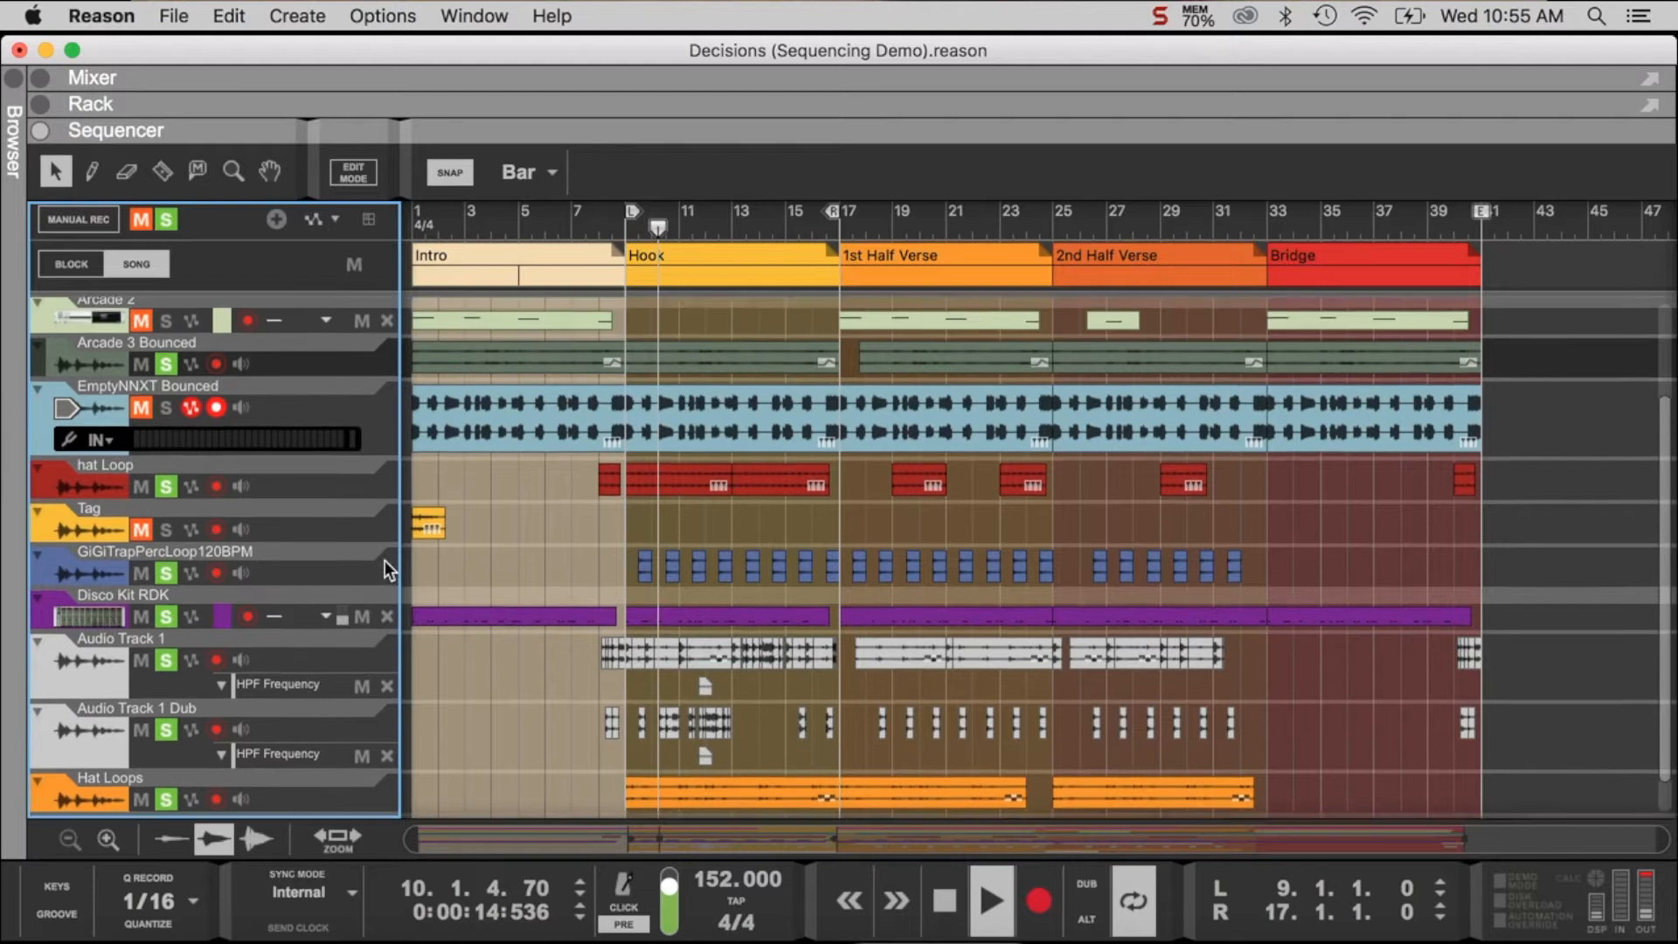
pyautogui.scroll(1, 384, 560)
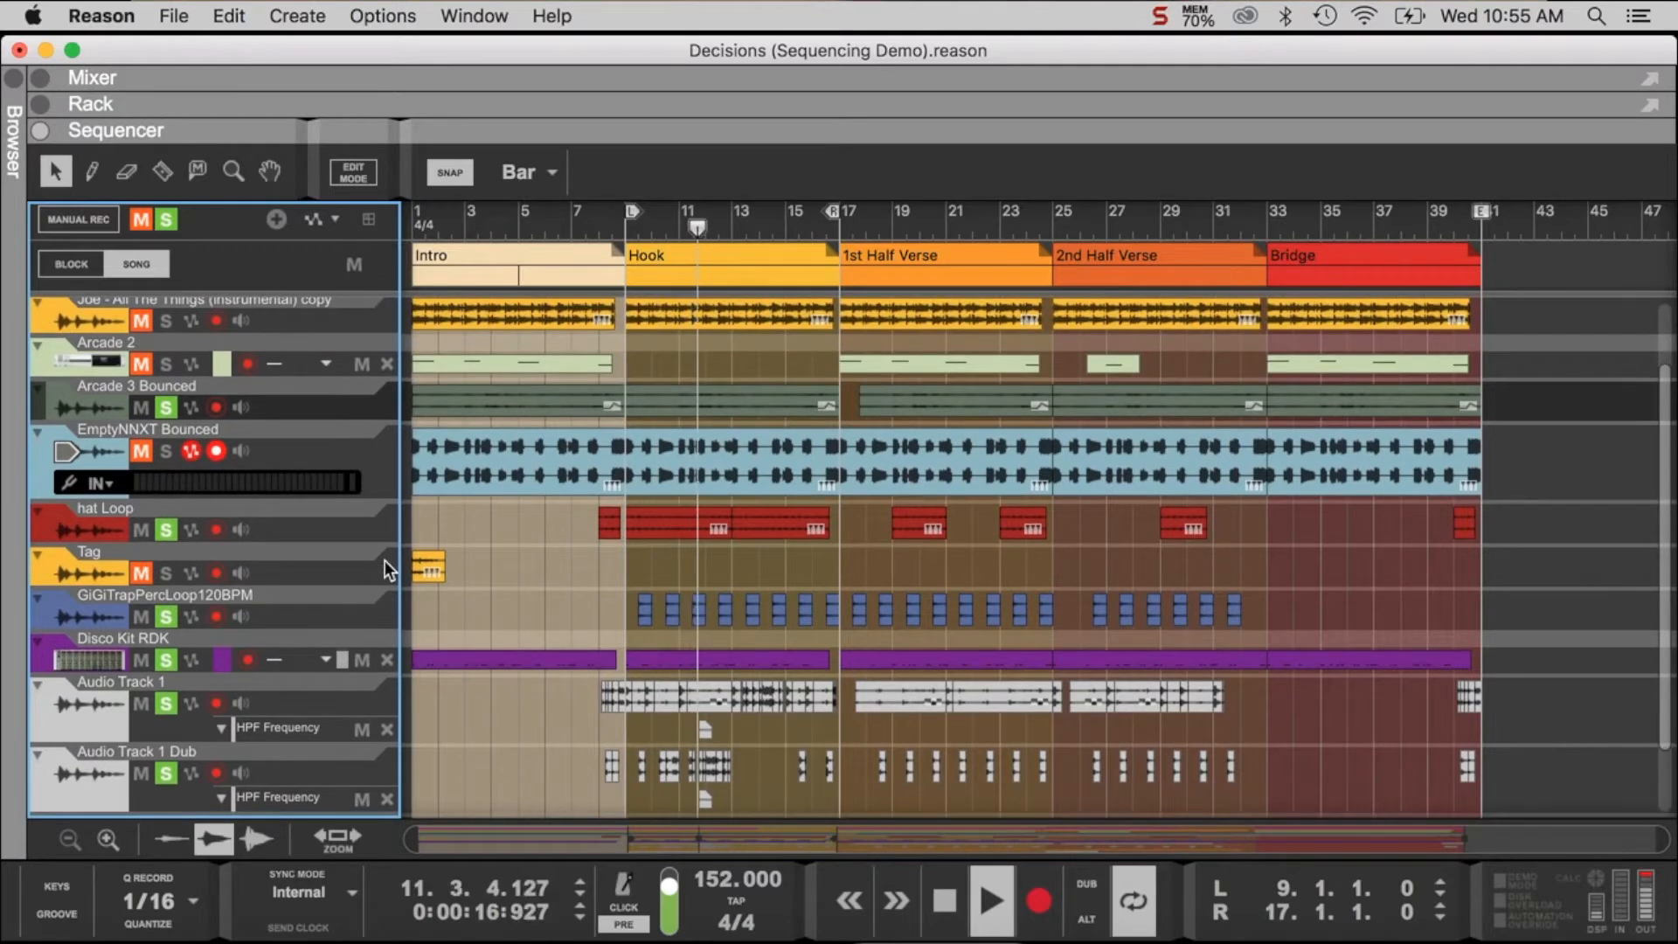
pyautogui.scroll(1, 384, 559)
pyautogui.scroll(-2, 384, 560)
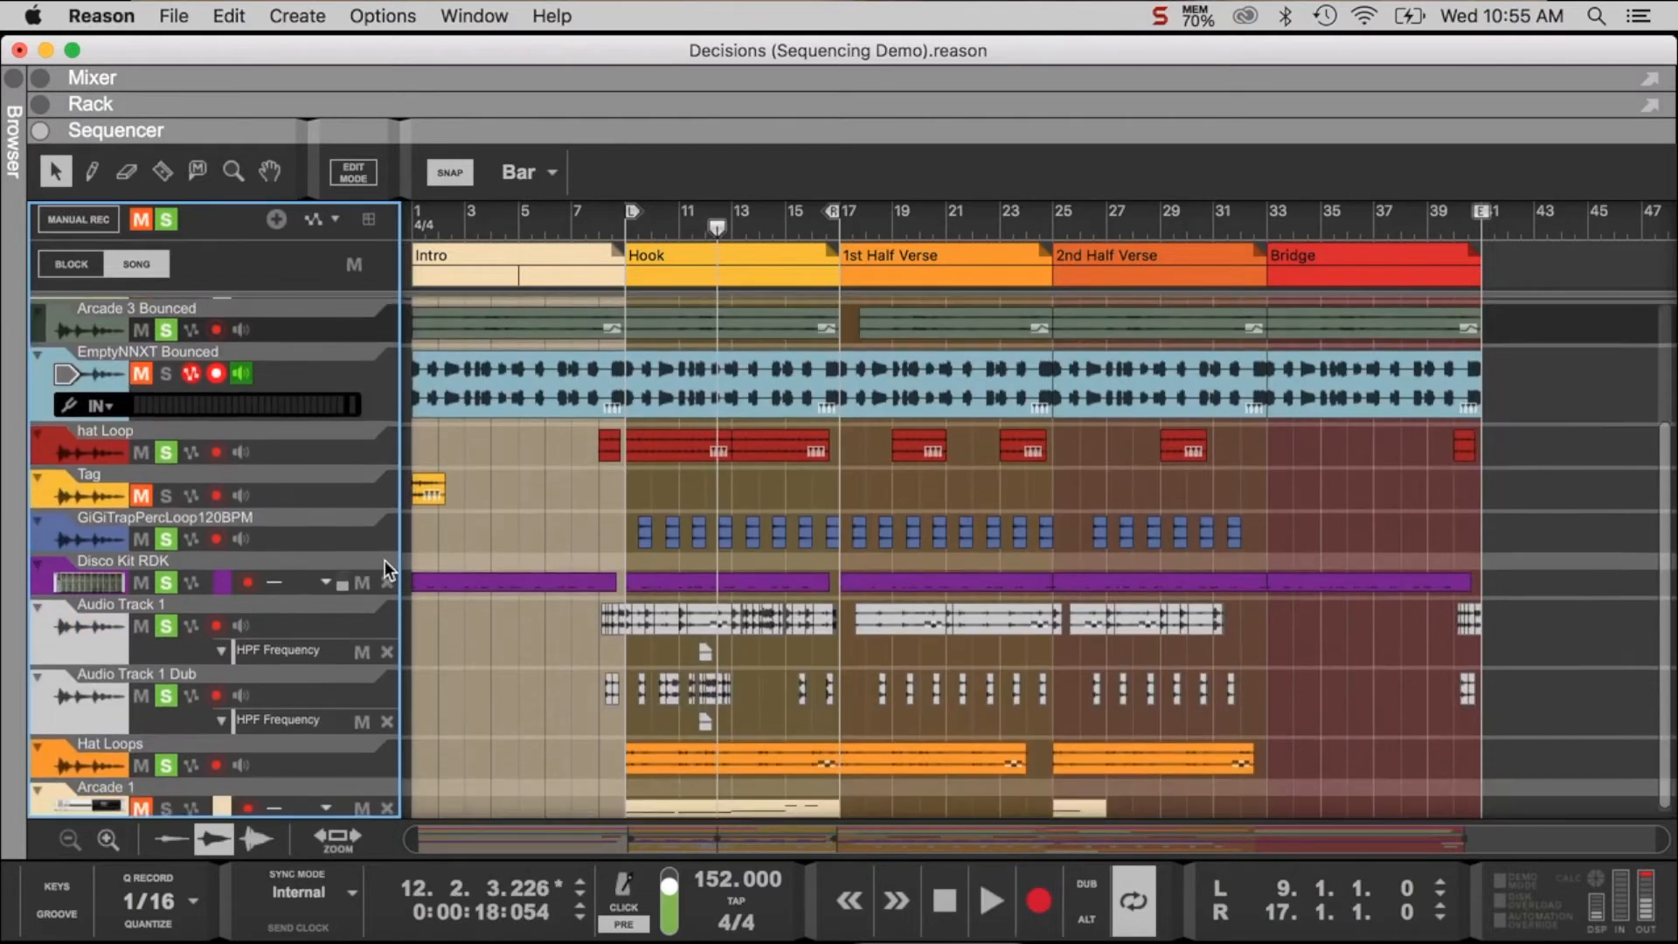
# - Add the EmptyNNXT Bounced track to the solo and audition the Hook from bar 9
pyautogui.scroll(-1, 385, 551)
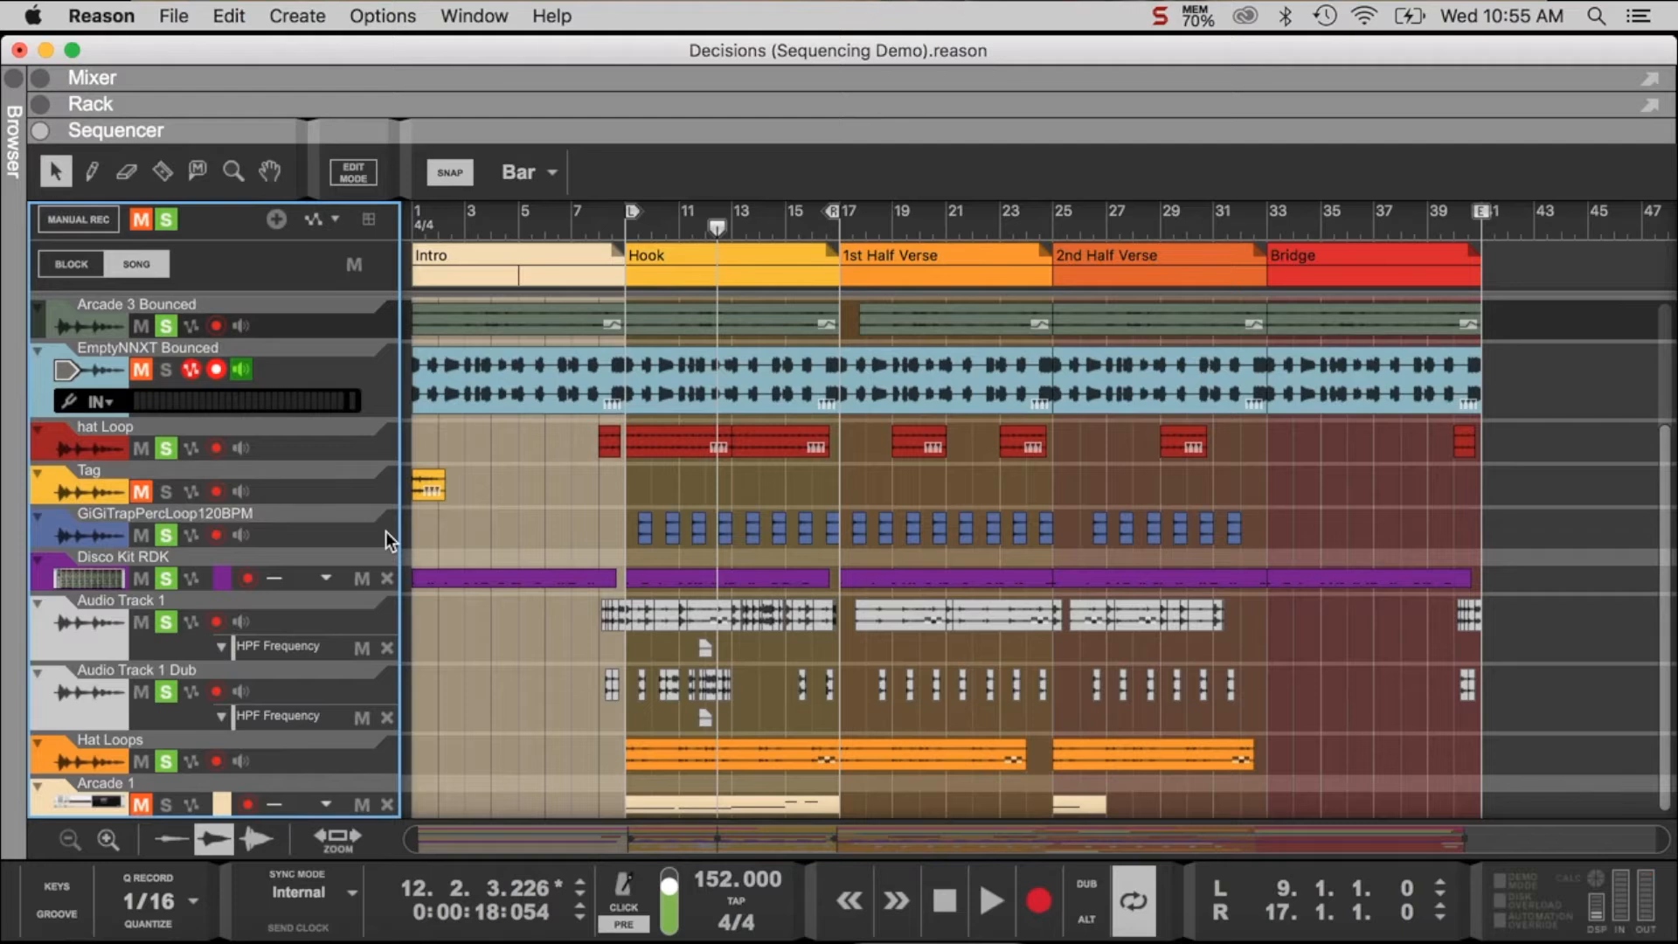
pyautogui.scroll(1, 386, 531)
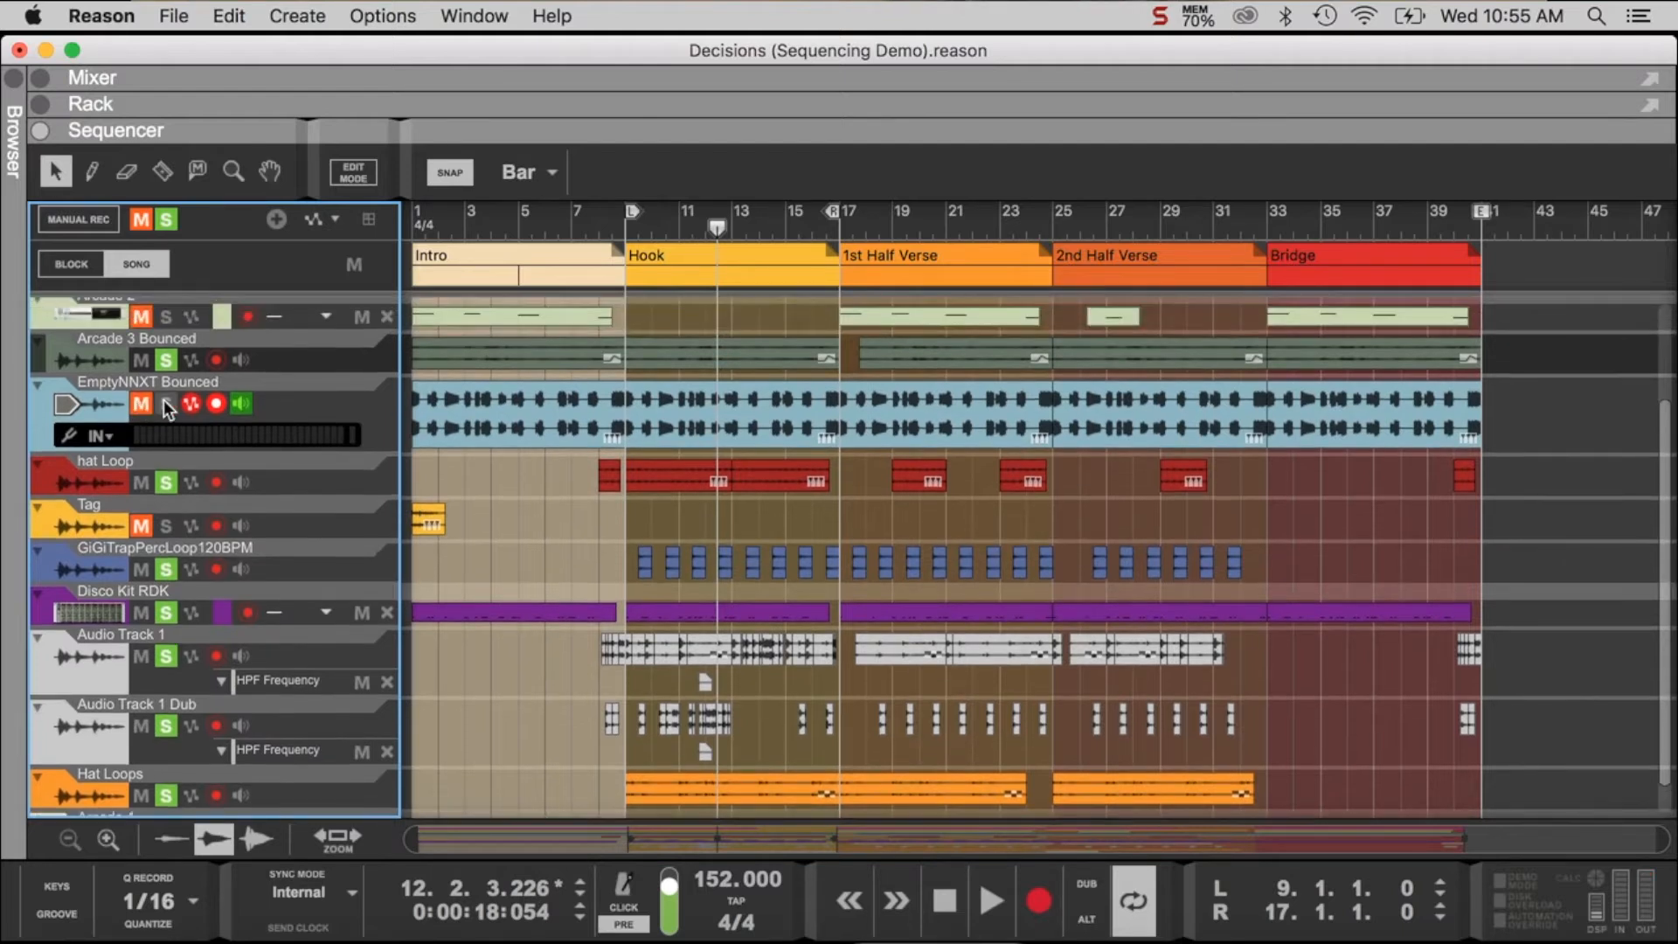
pyautogui.click(623, 229)
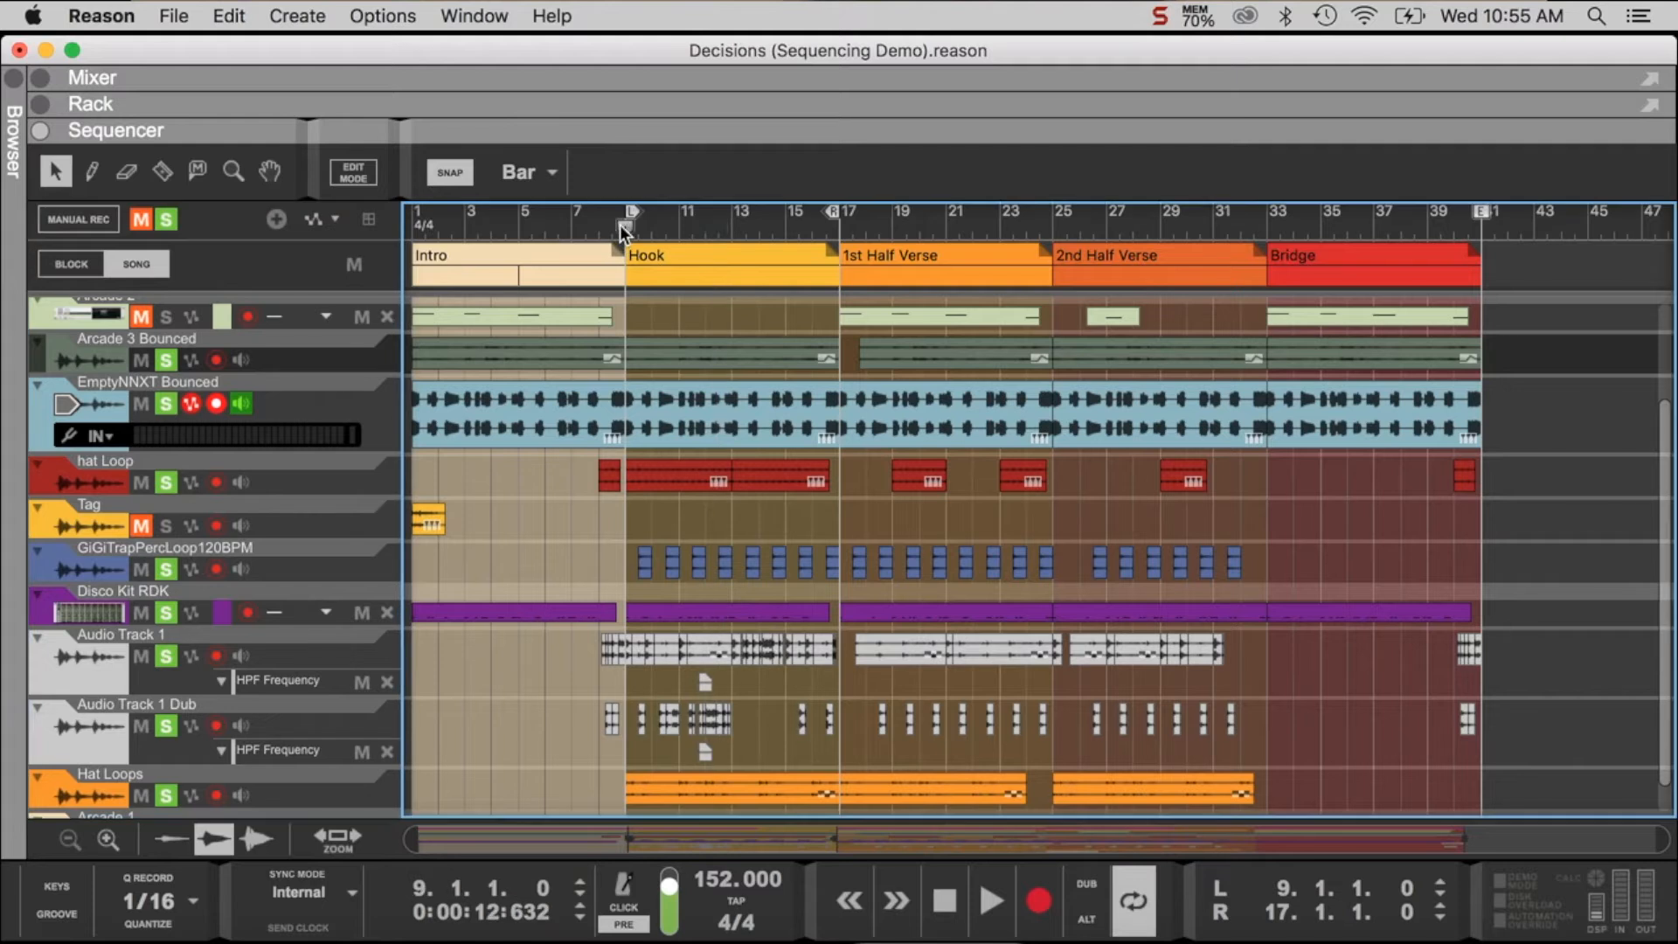
pyautogui.press('space')
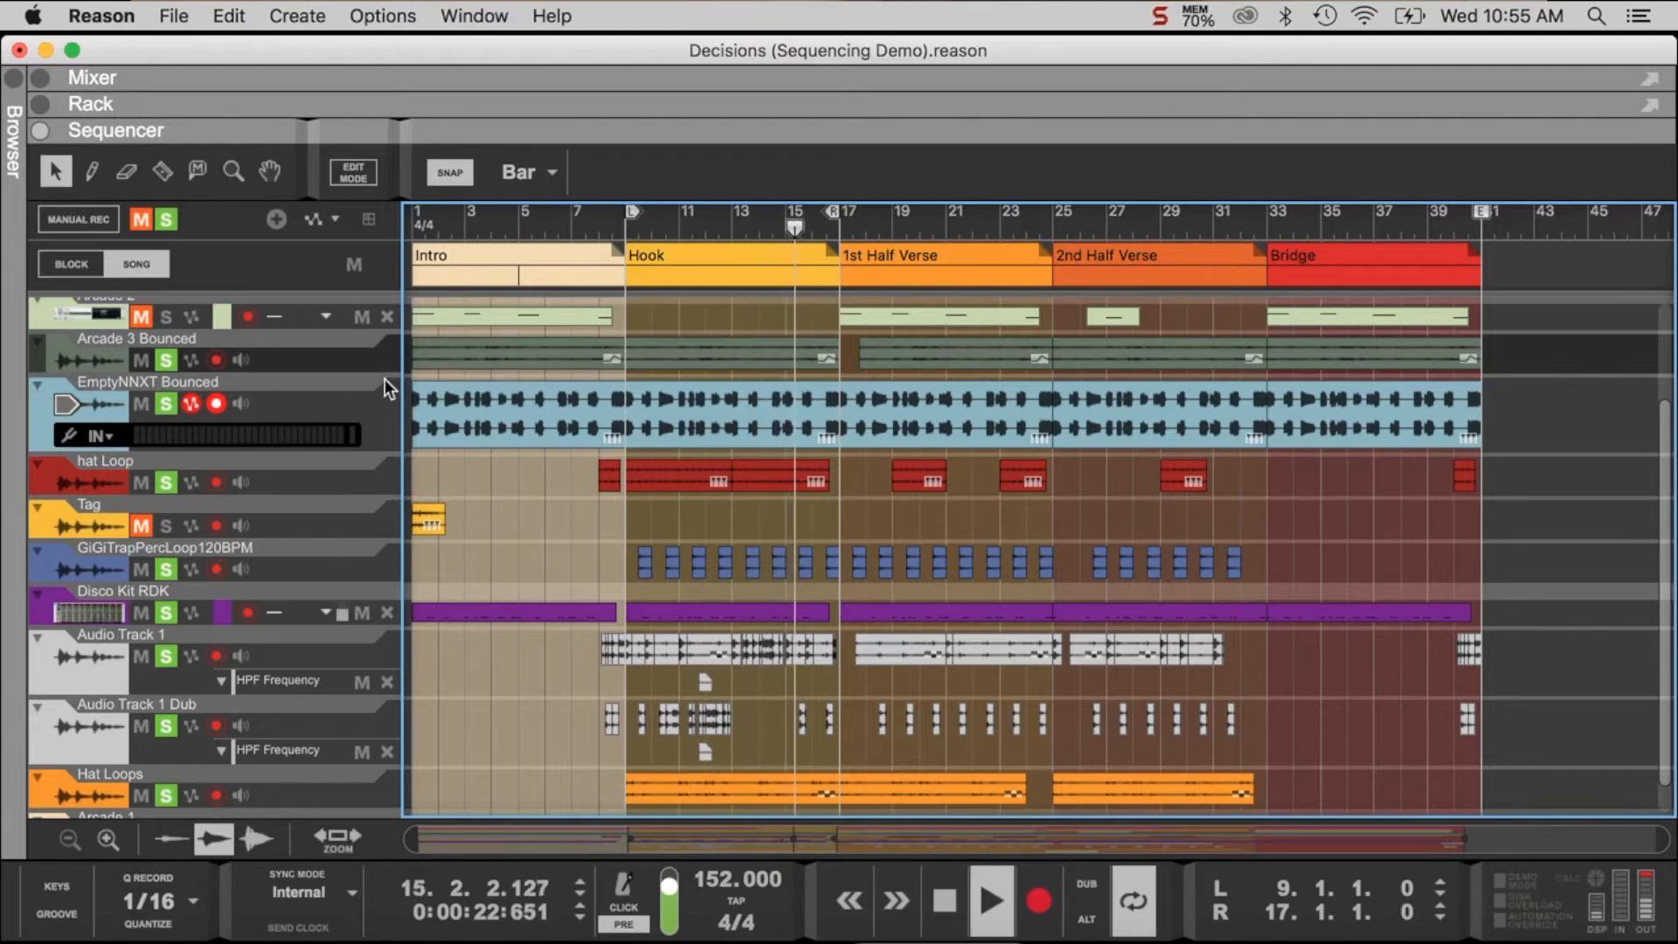
pyautogui.press('space')
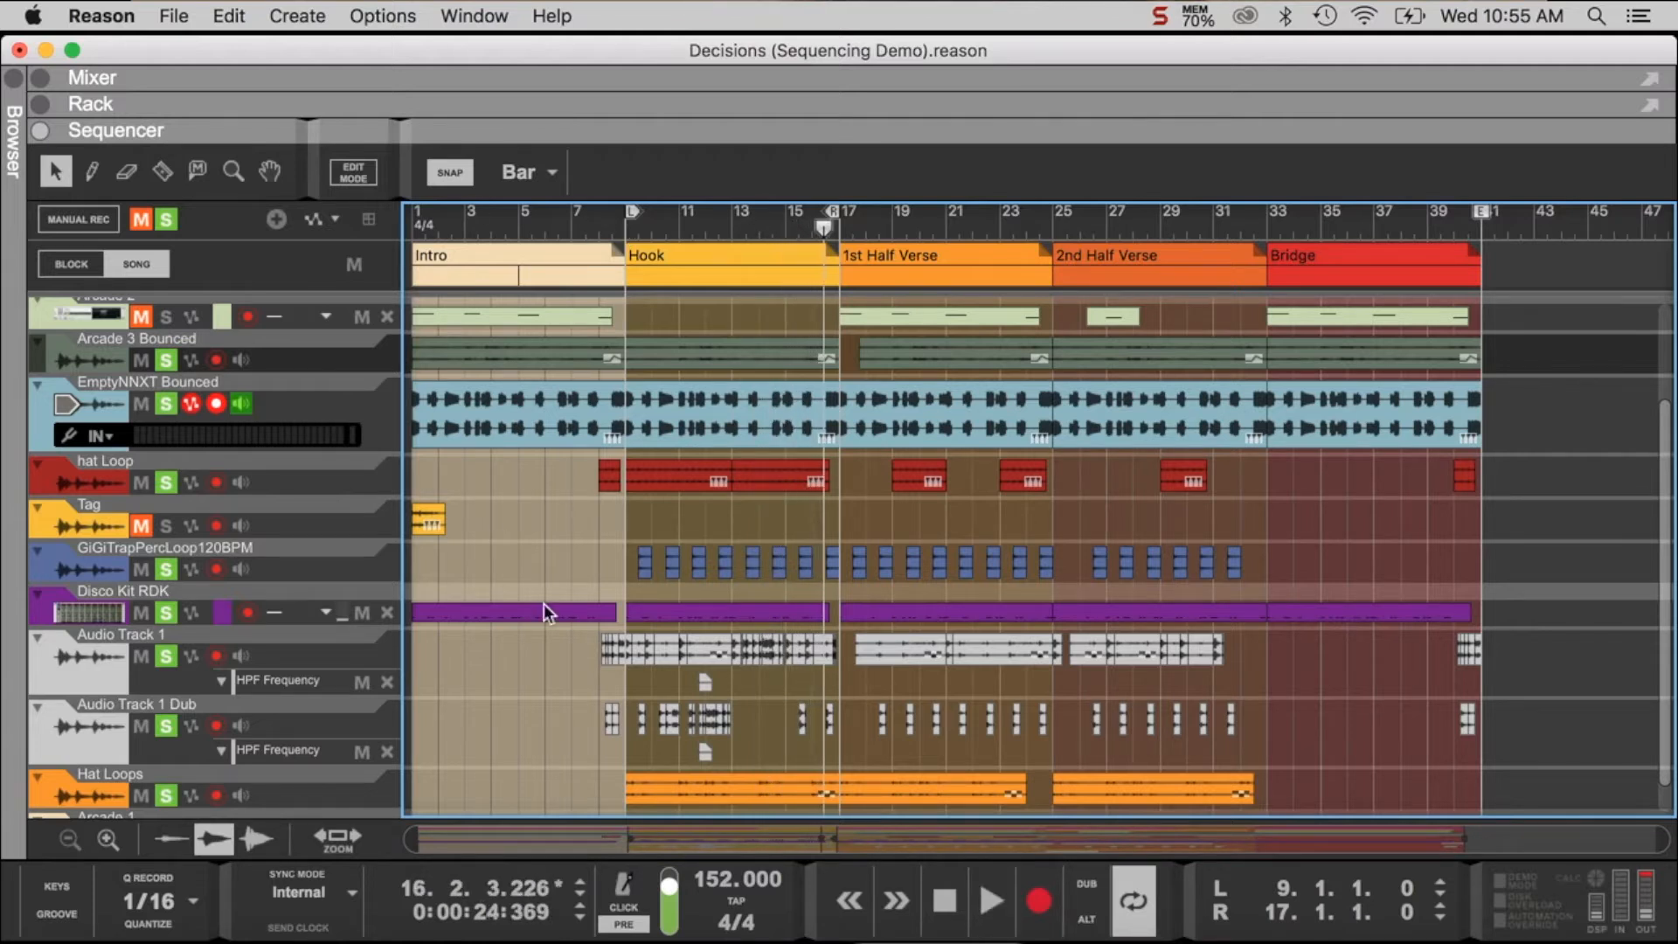
# - Clear the solo from all tracks, play the Hook from bar 9 and stop playback
pyautogui.scroll(3, 164, 483)
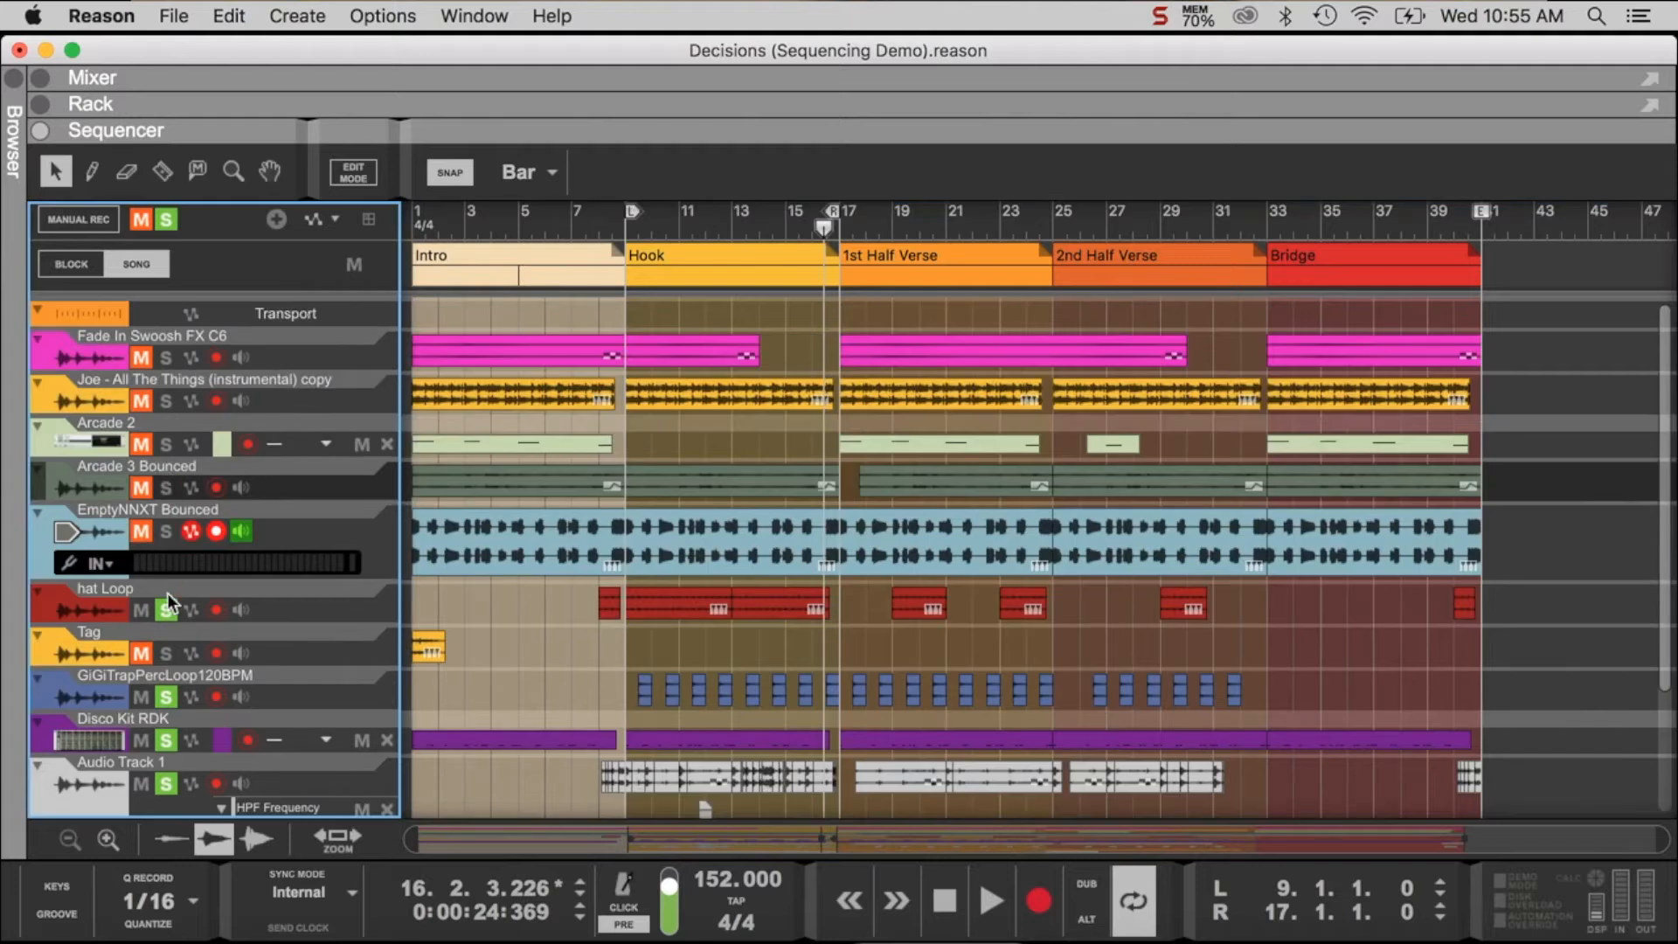
pyautogui.click(167, 698)
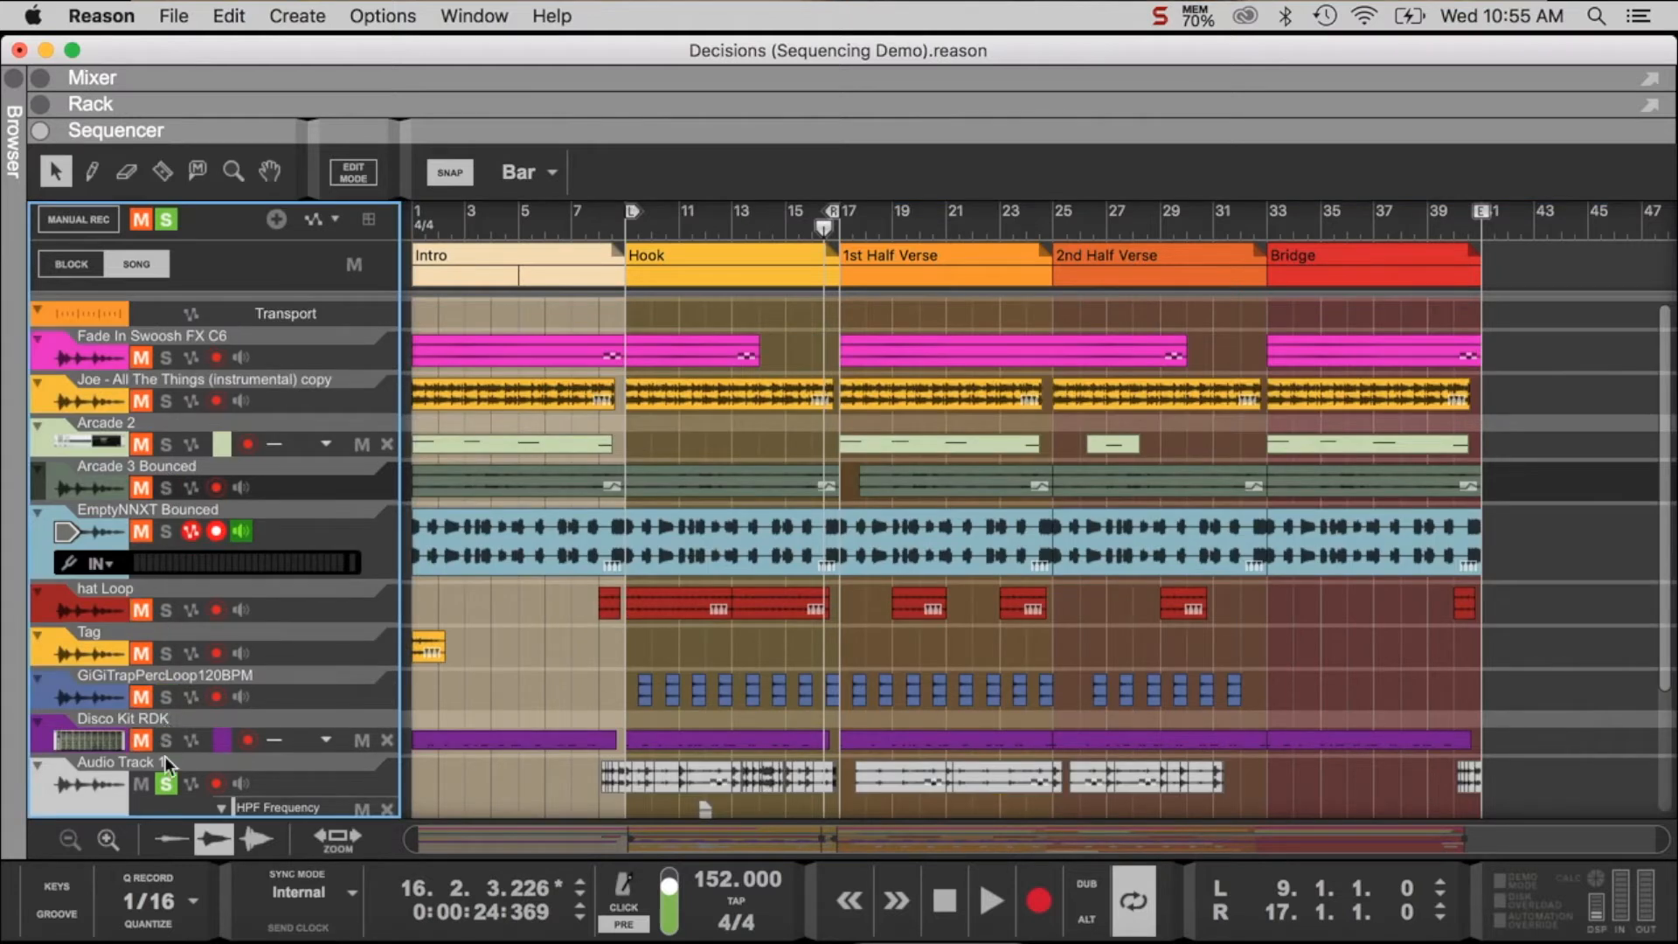
pyautogui.click(165, 784)
pyautogui.scroll(-3, 165, 785)
pyautogui.click(626, 225)
pyautogui.press('space')
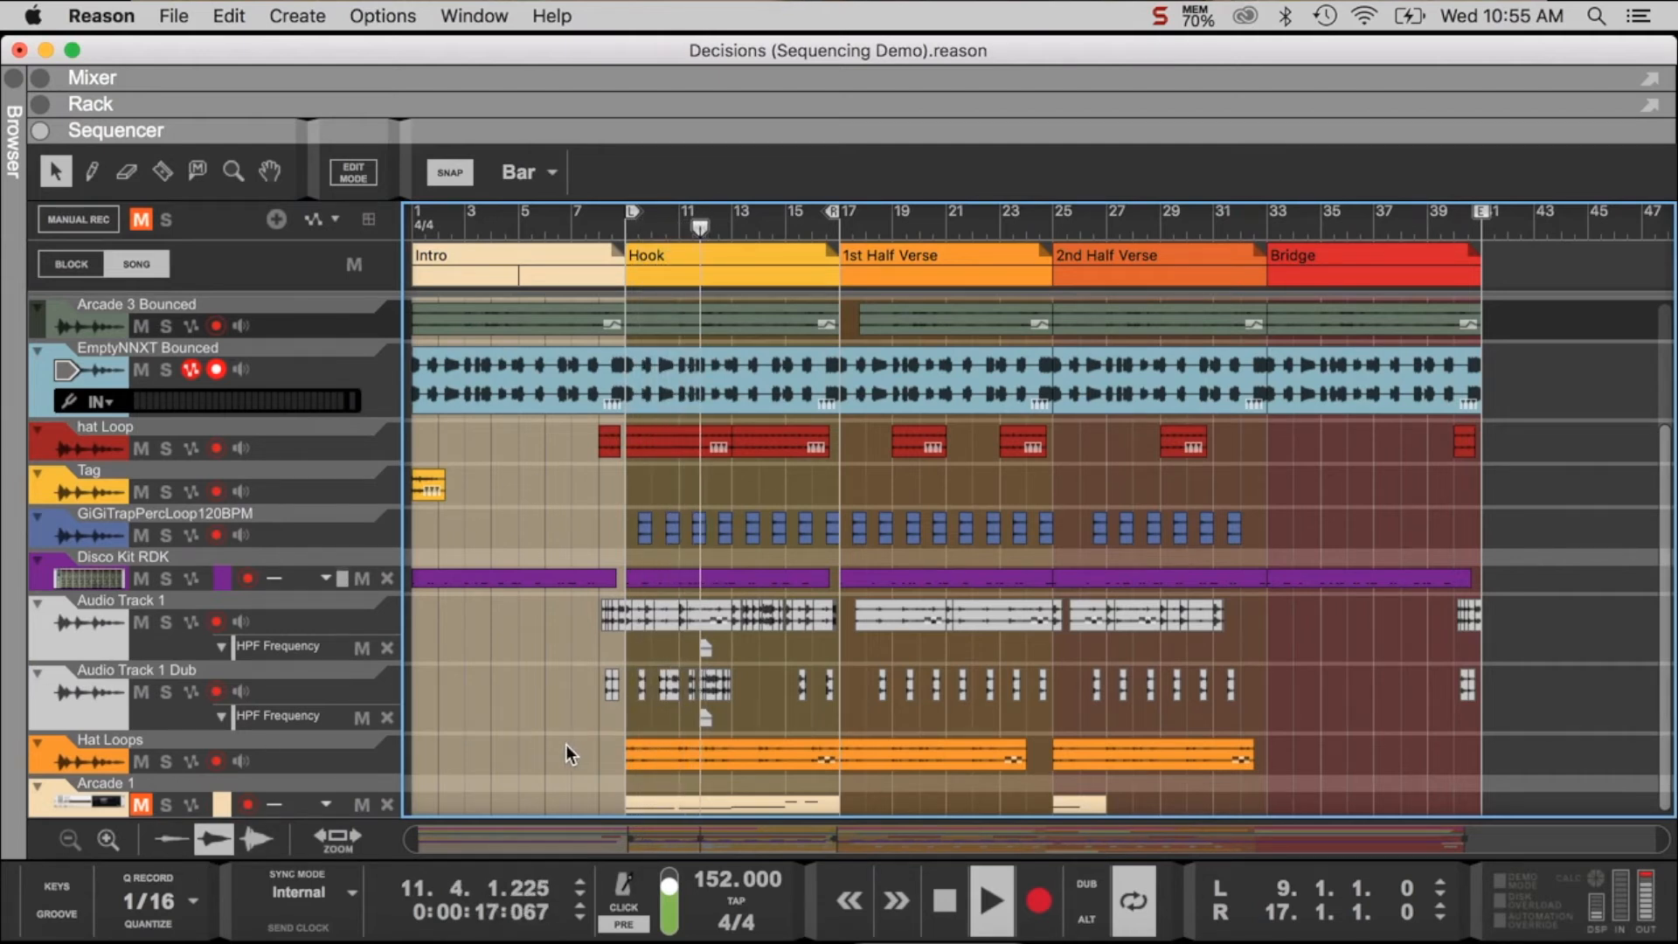
pyautogui.scroll(3, 454, 478)
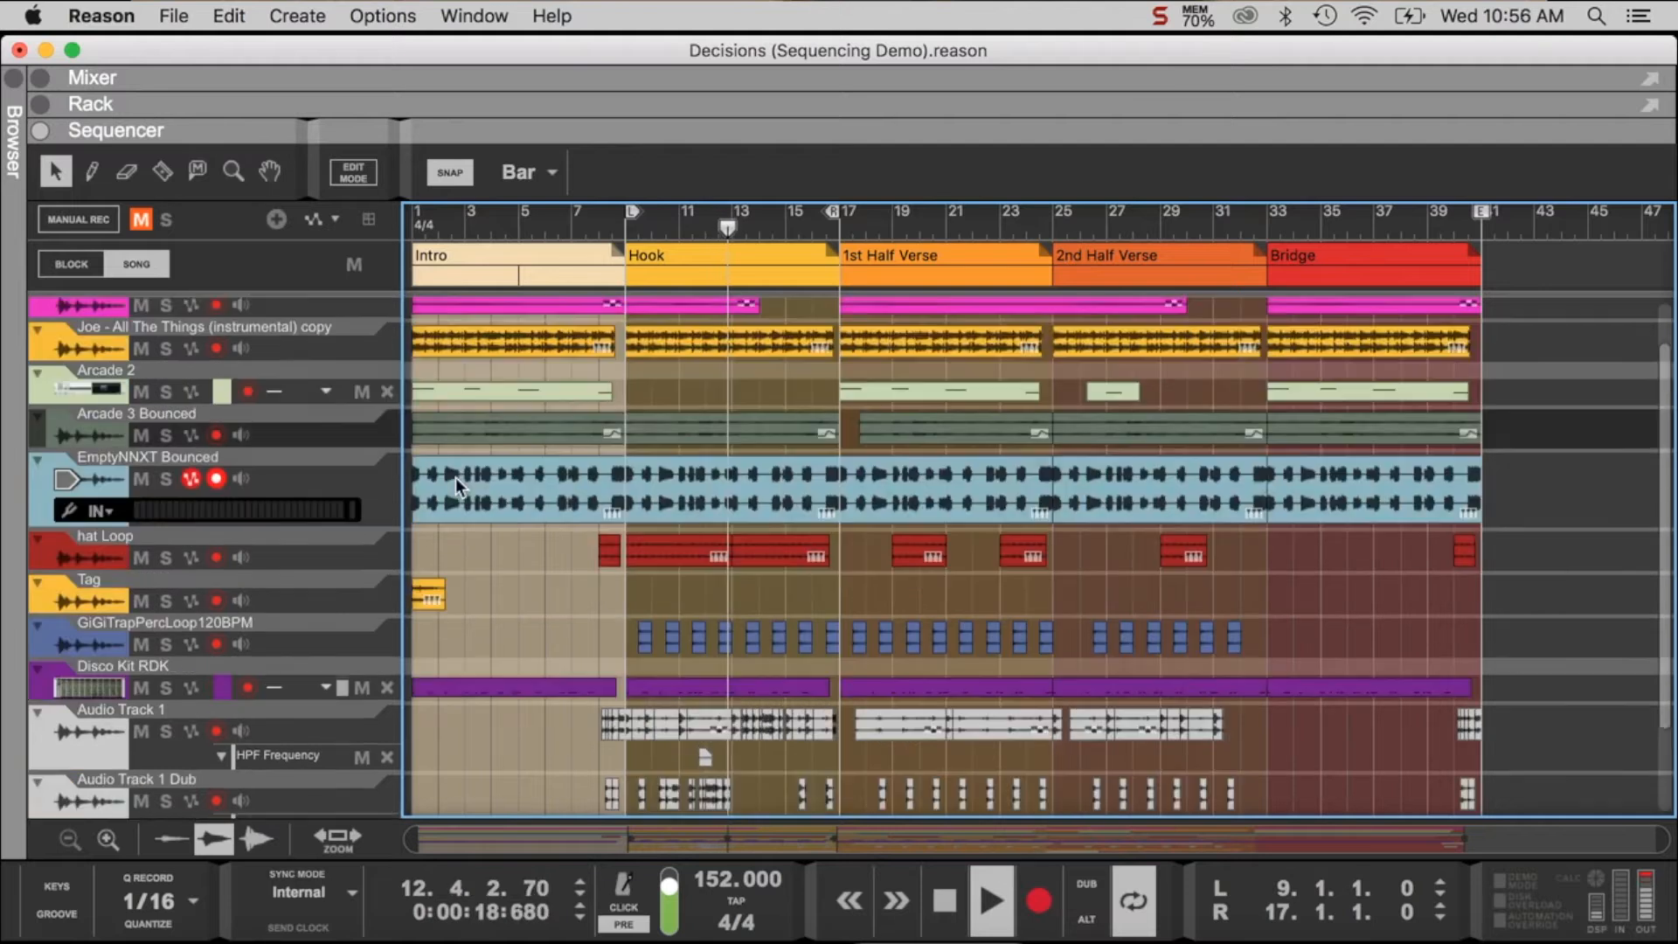
pyautogui.scroll(2, 454, 478)
pyautogui.click(170, 488)
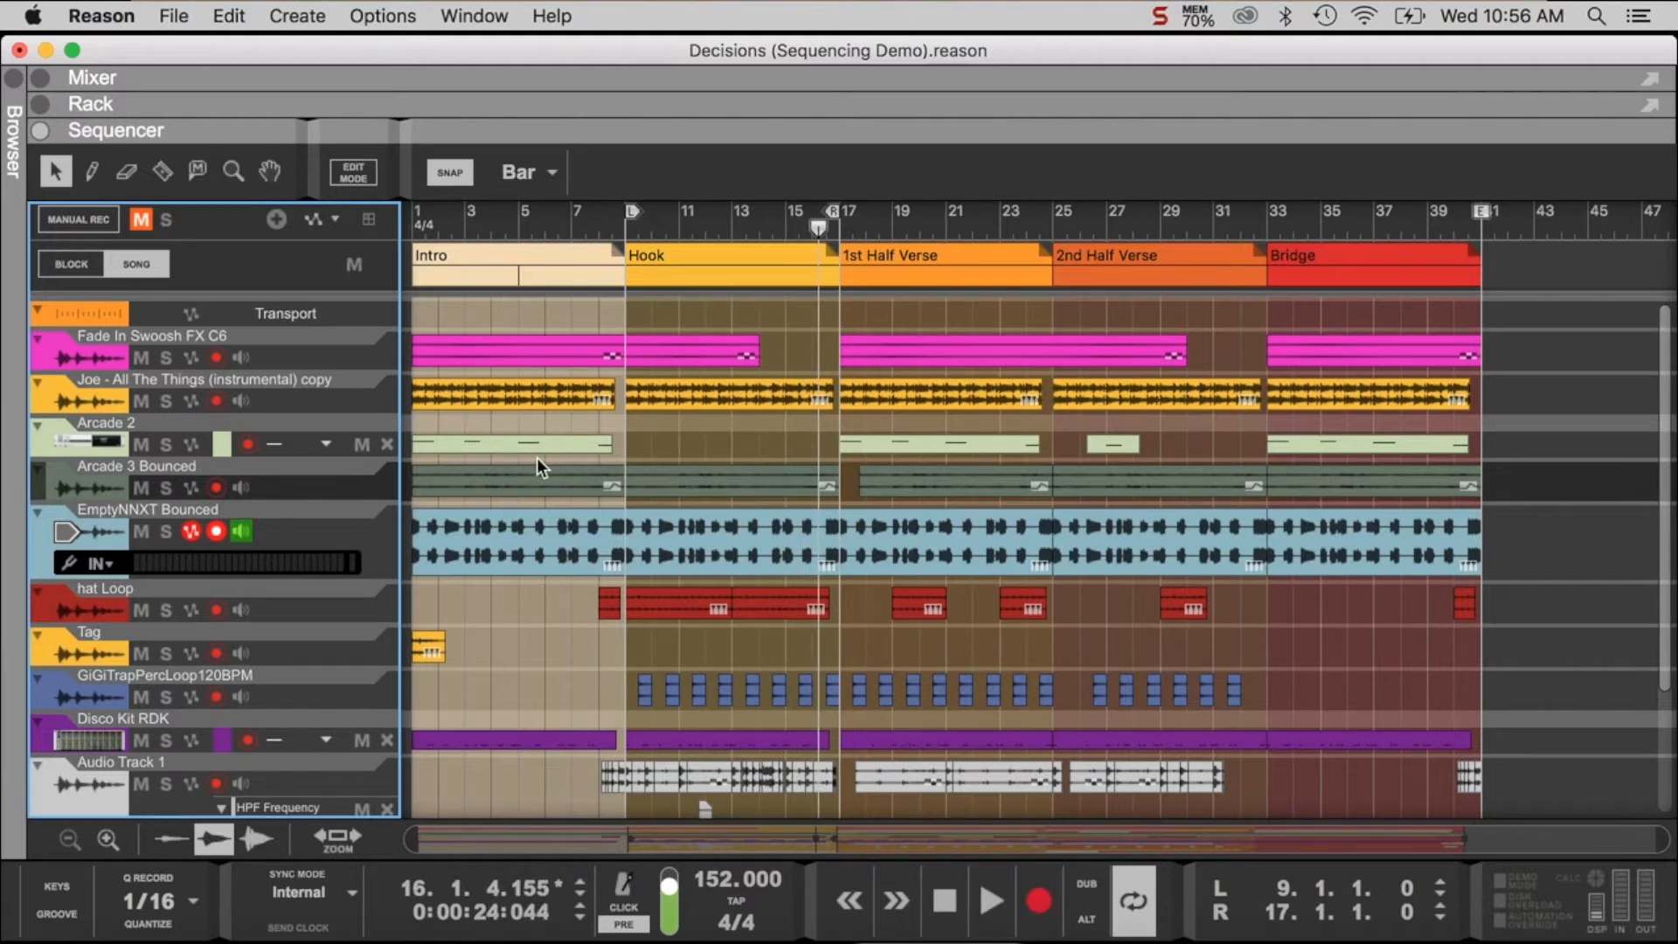
# - Switch to Preview to read the hook's description in the Sequencing Basics notes, and return to Reason
pyautogui.scroll(-3, 502, 590)
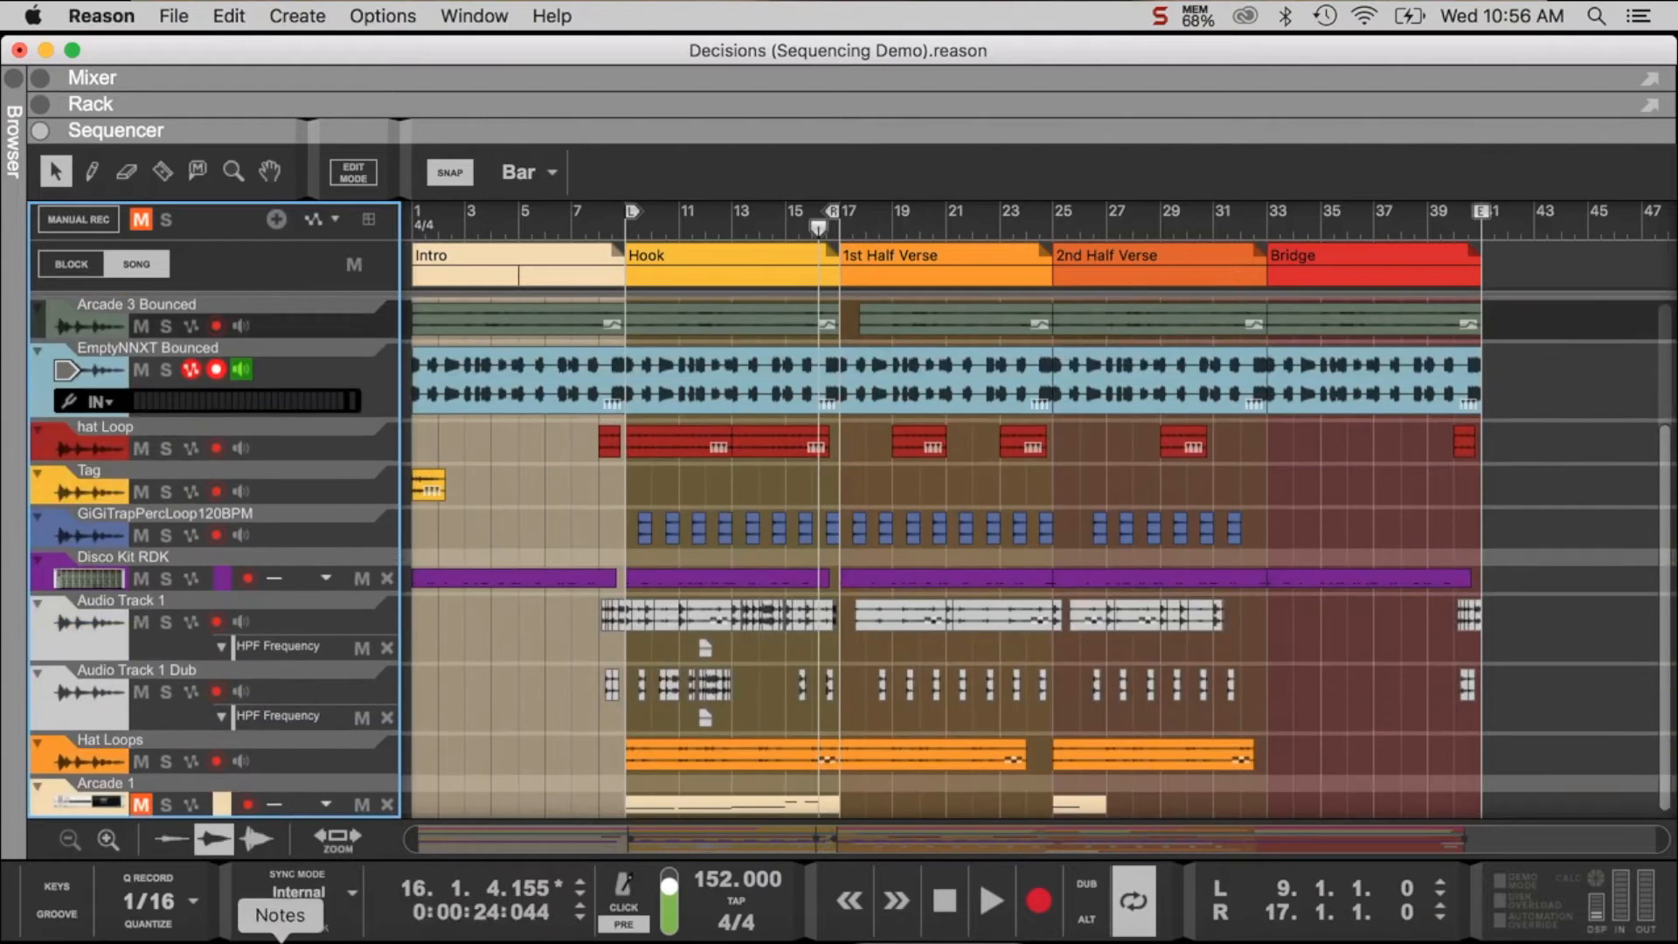
pyautogui.click(1194, 940)
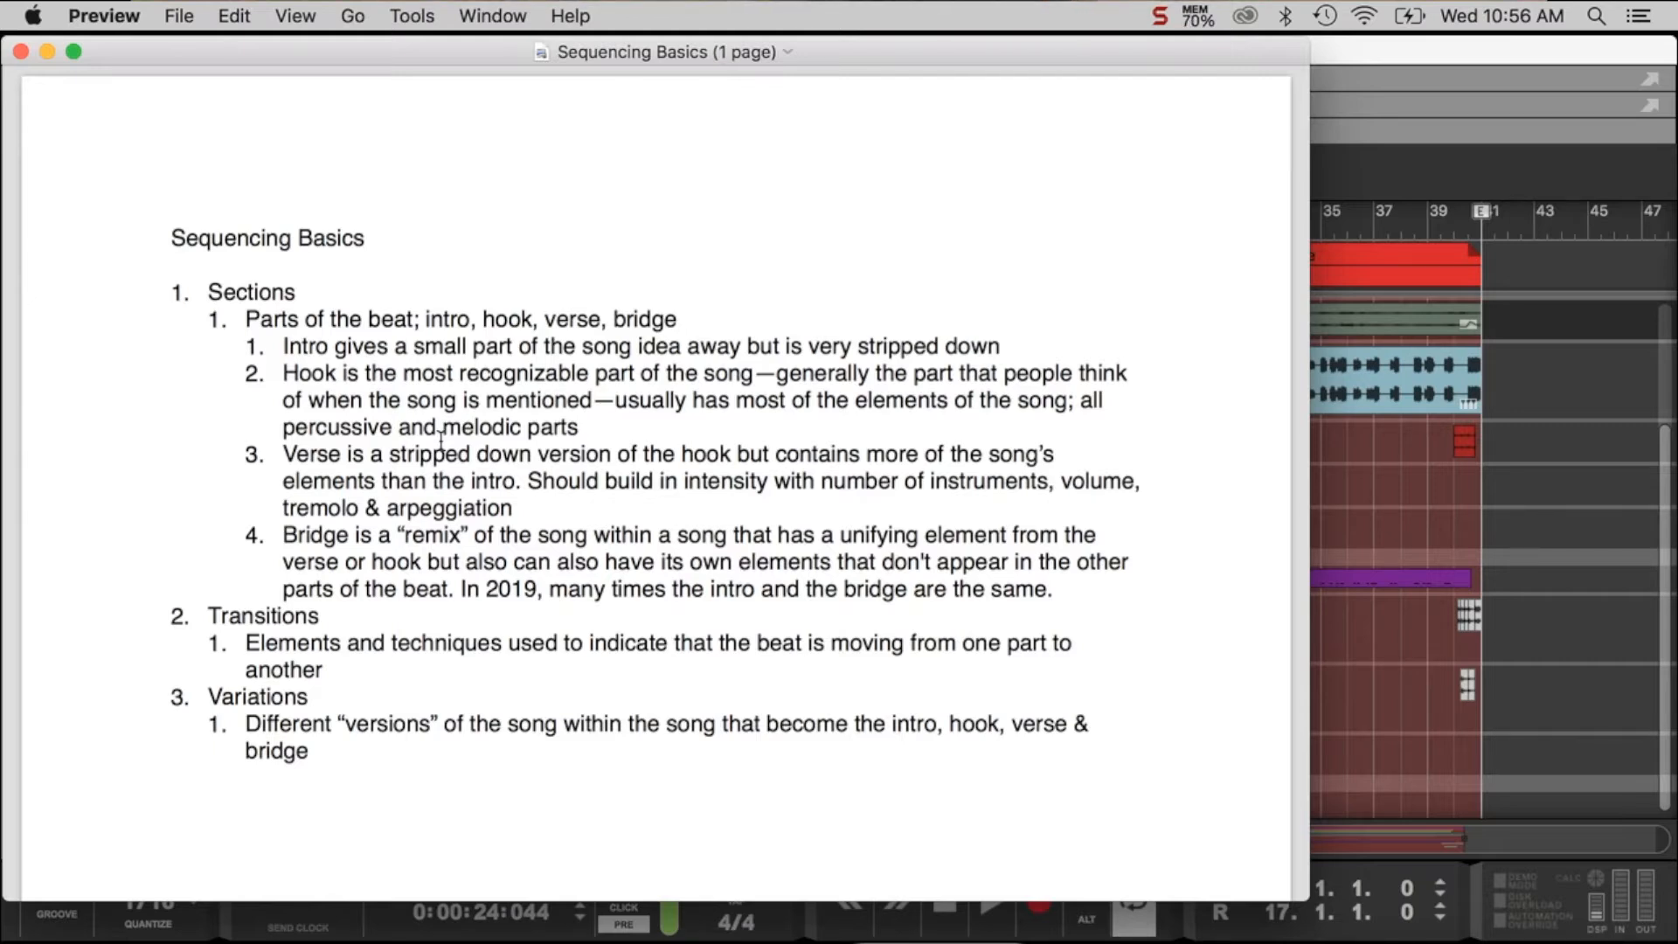
pyautogui.click(1425, 433)
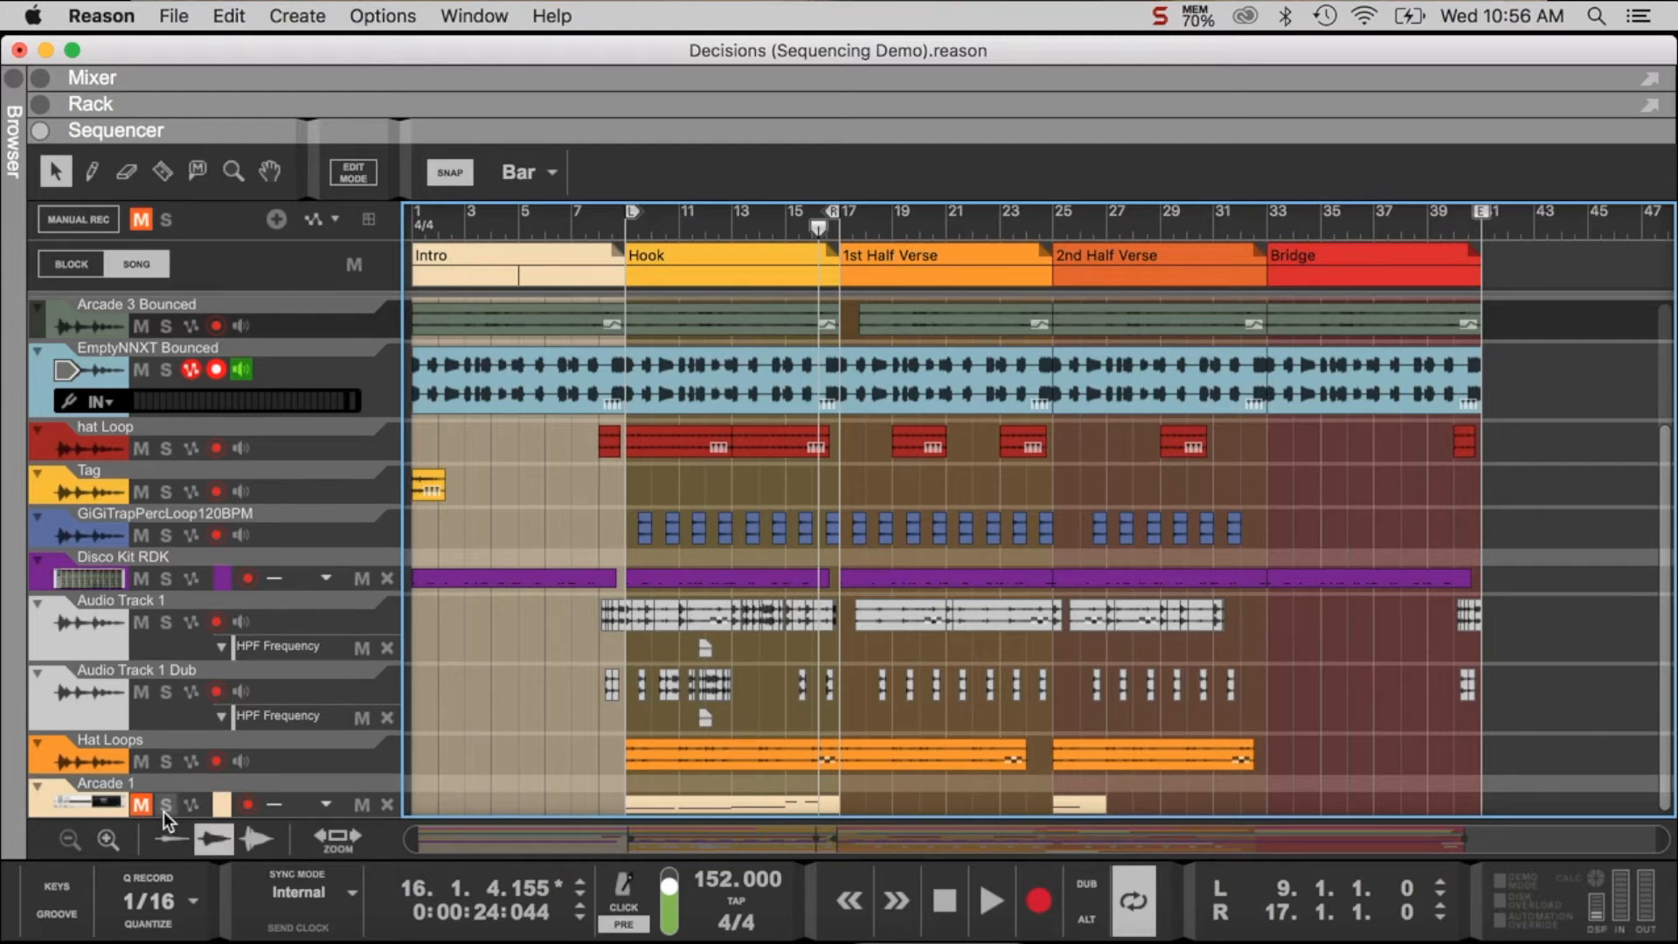
# - Unmute the Arcade 1 track, play the full Hook from bar 9 and return the playhead to its start
pyautogui.click(142, 804)
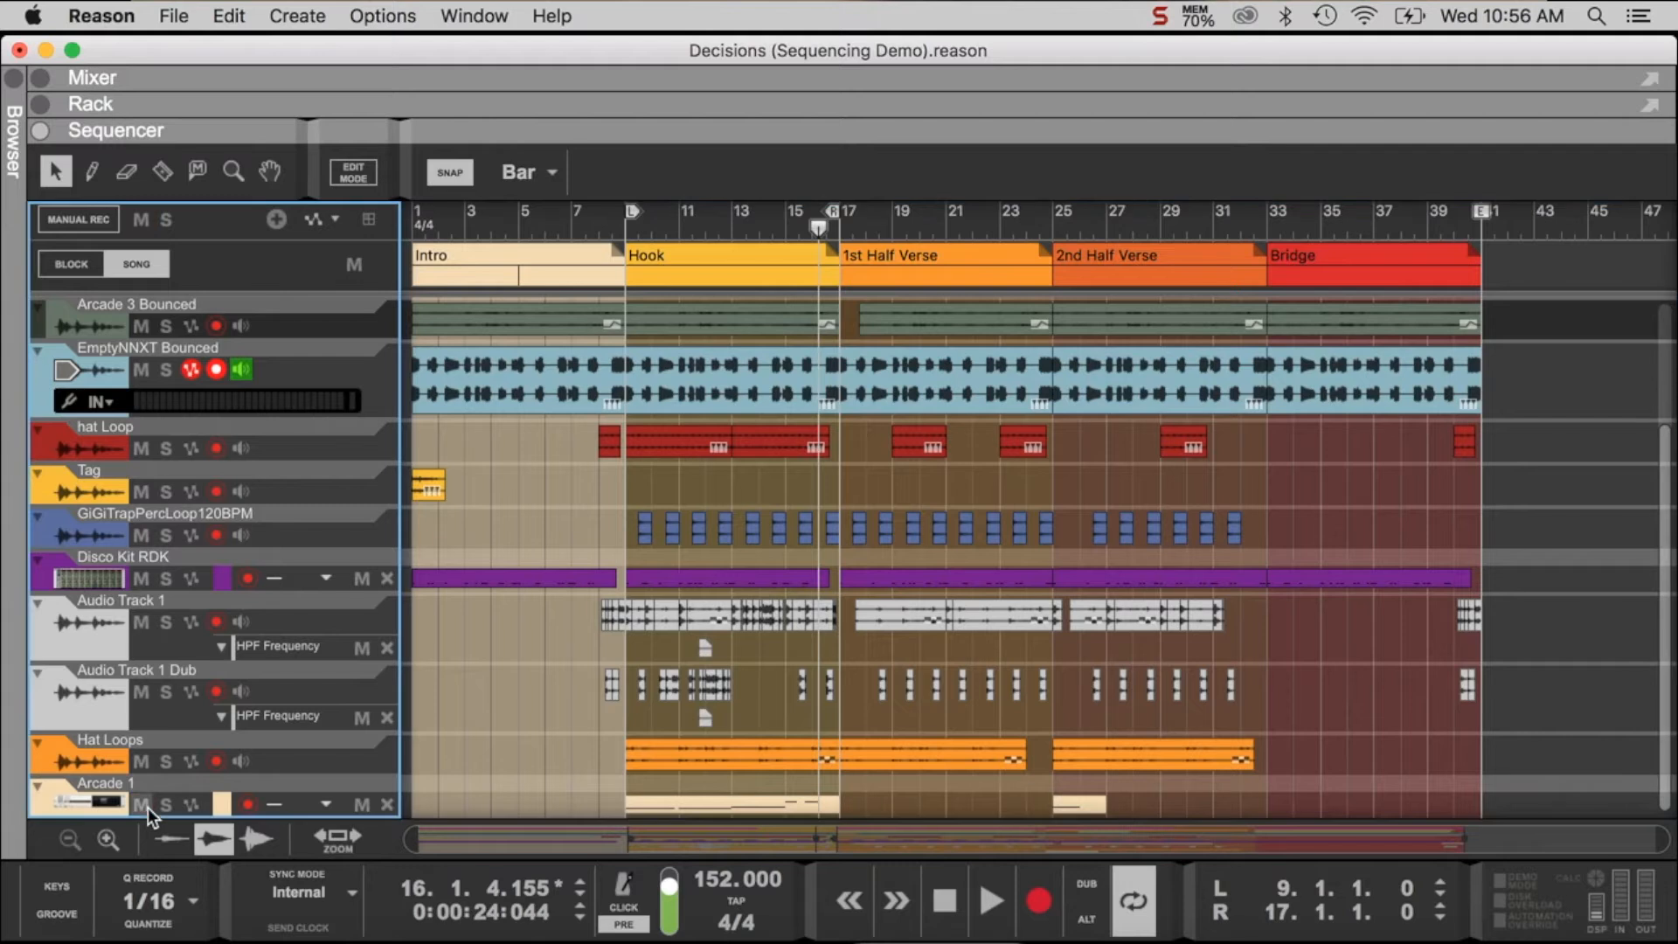
pyautogui.click(630, 224)
pyautogui.press('space')
pyautogui.click(611, 223)
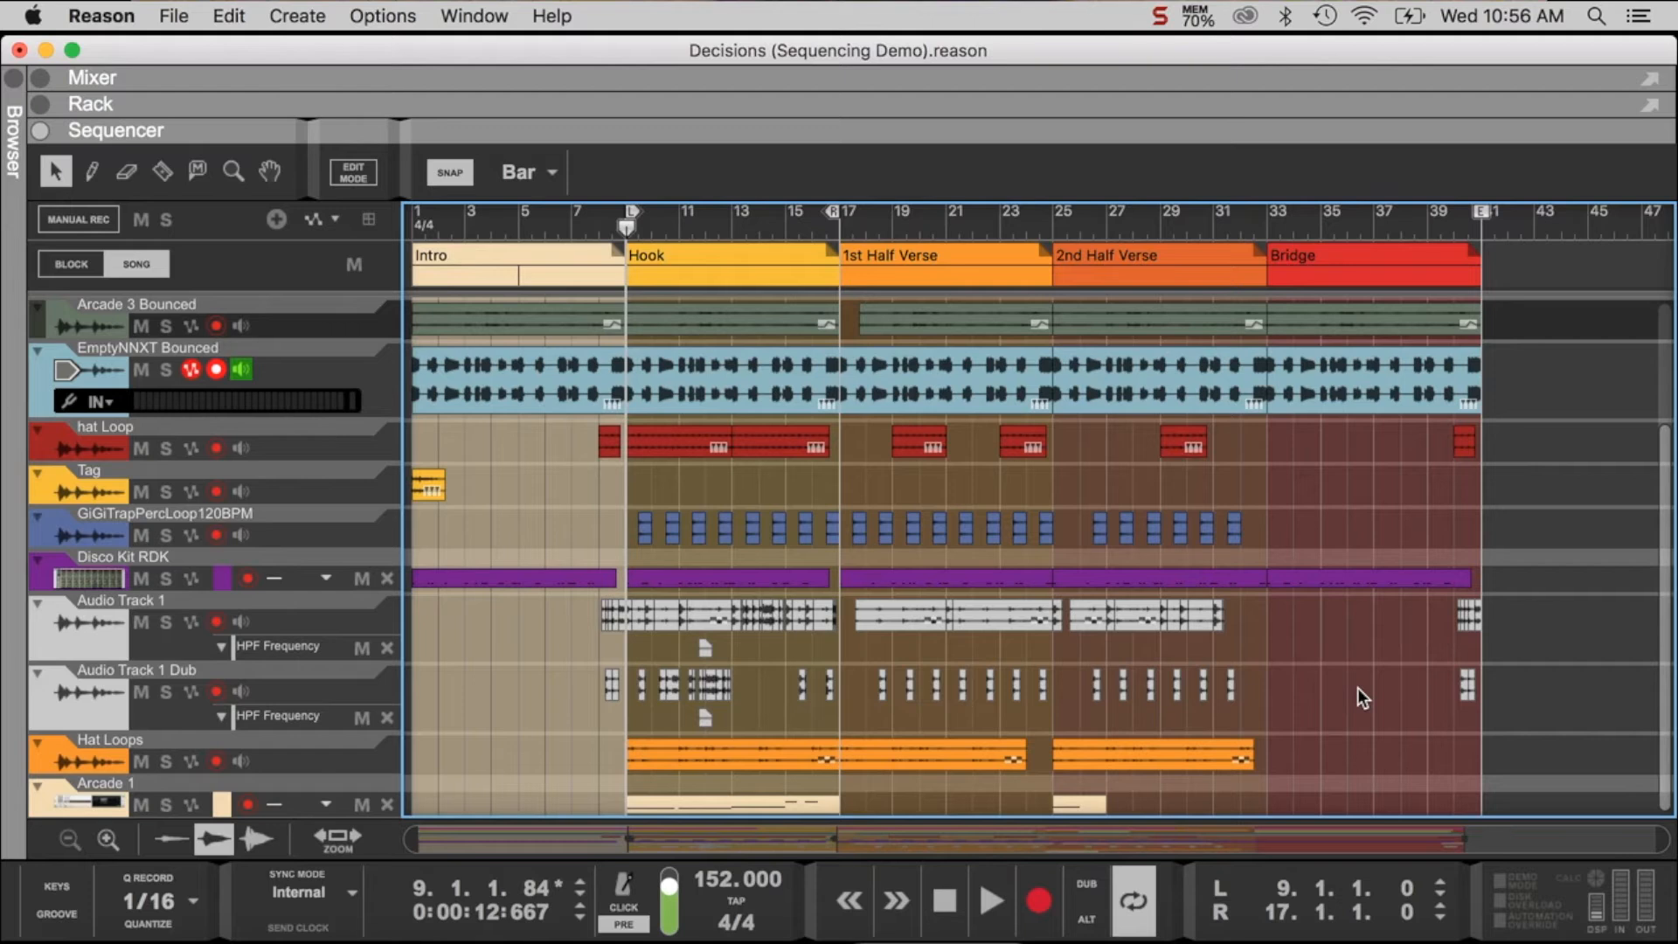
# - Switch to Preview to review the section descriptions in the Sequencing Basics notes, and go back to the Reason sequencer
pyautogui.click(1193, 937)
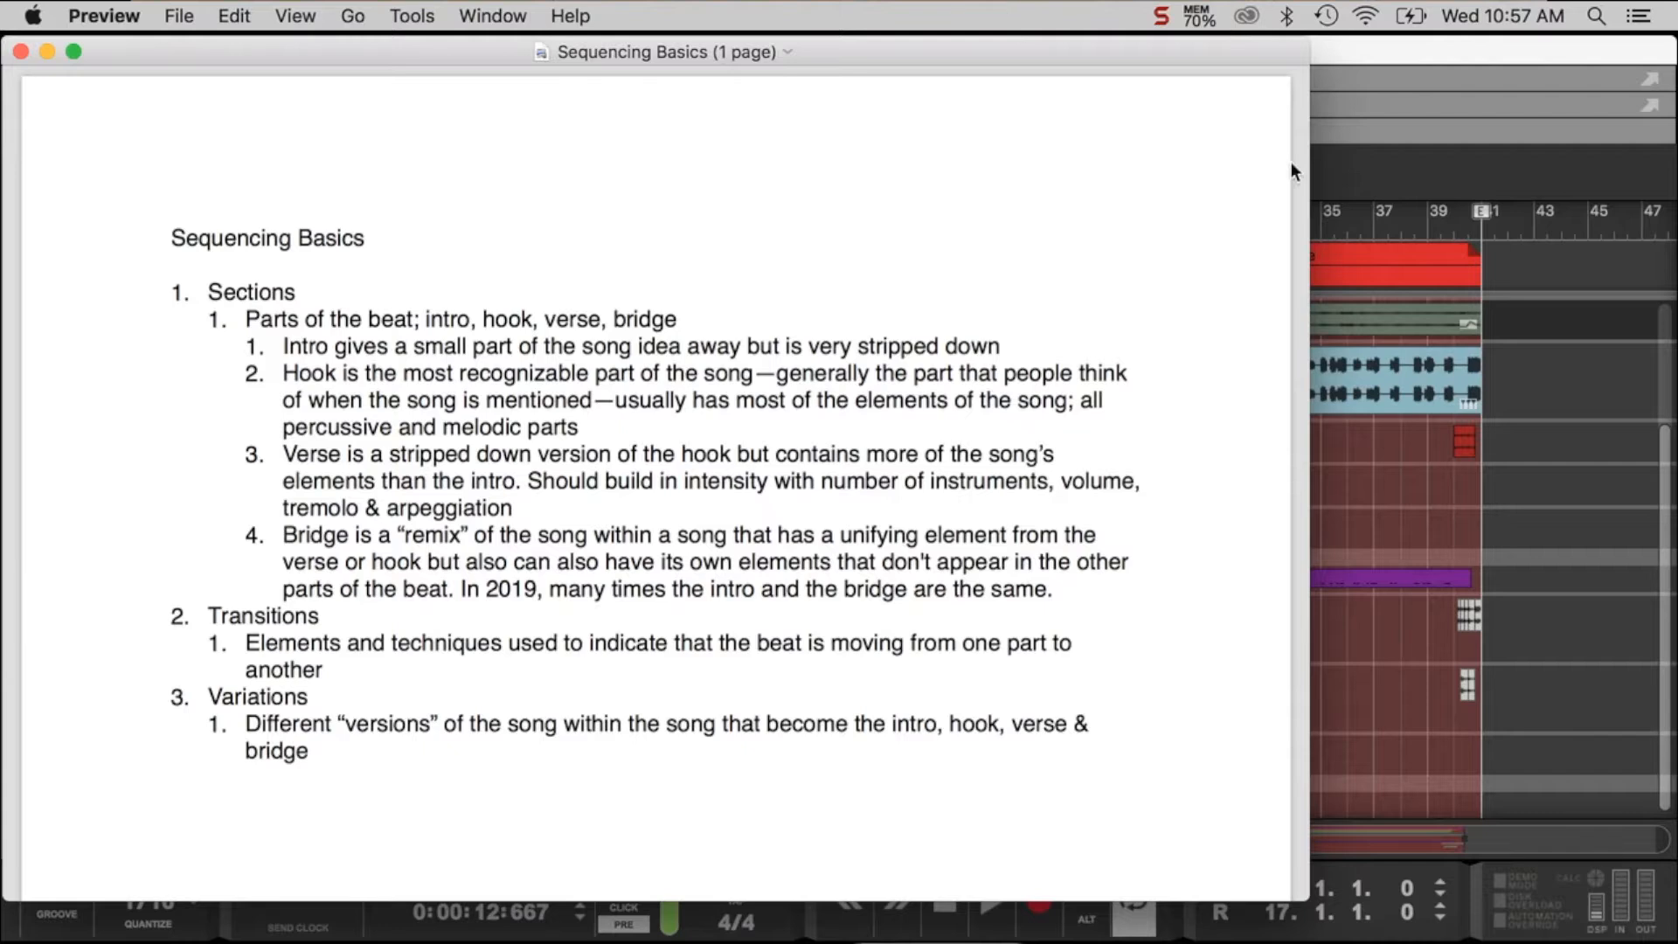
pyautogui.click(1529, 374)
pyautogui.scroll(-3, 491, 295)
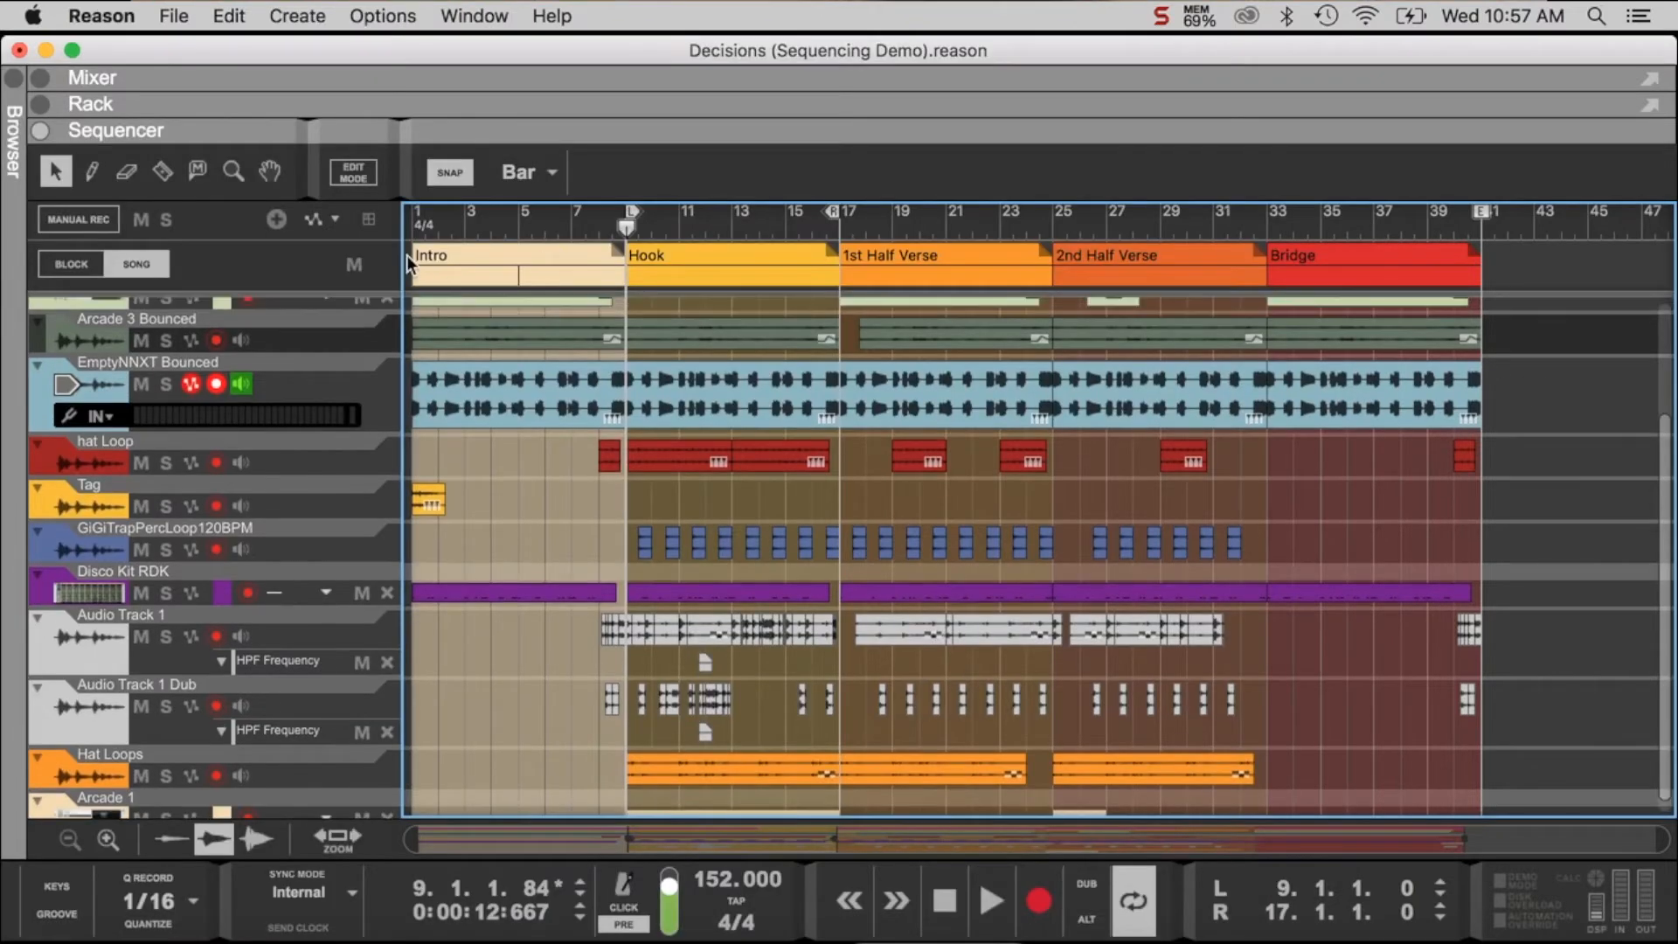
# - Solo the Arcade 2 track, briefly try adding Joe - All The Things to the solo, and play the Intro from bar 1
pyautogui.scroll(1, 409, 271)
pyautogui.click(410, 223)
pyautogui.scroll(2, 521, 491)
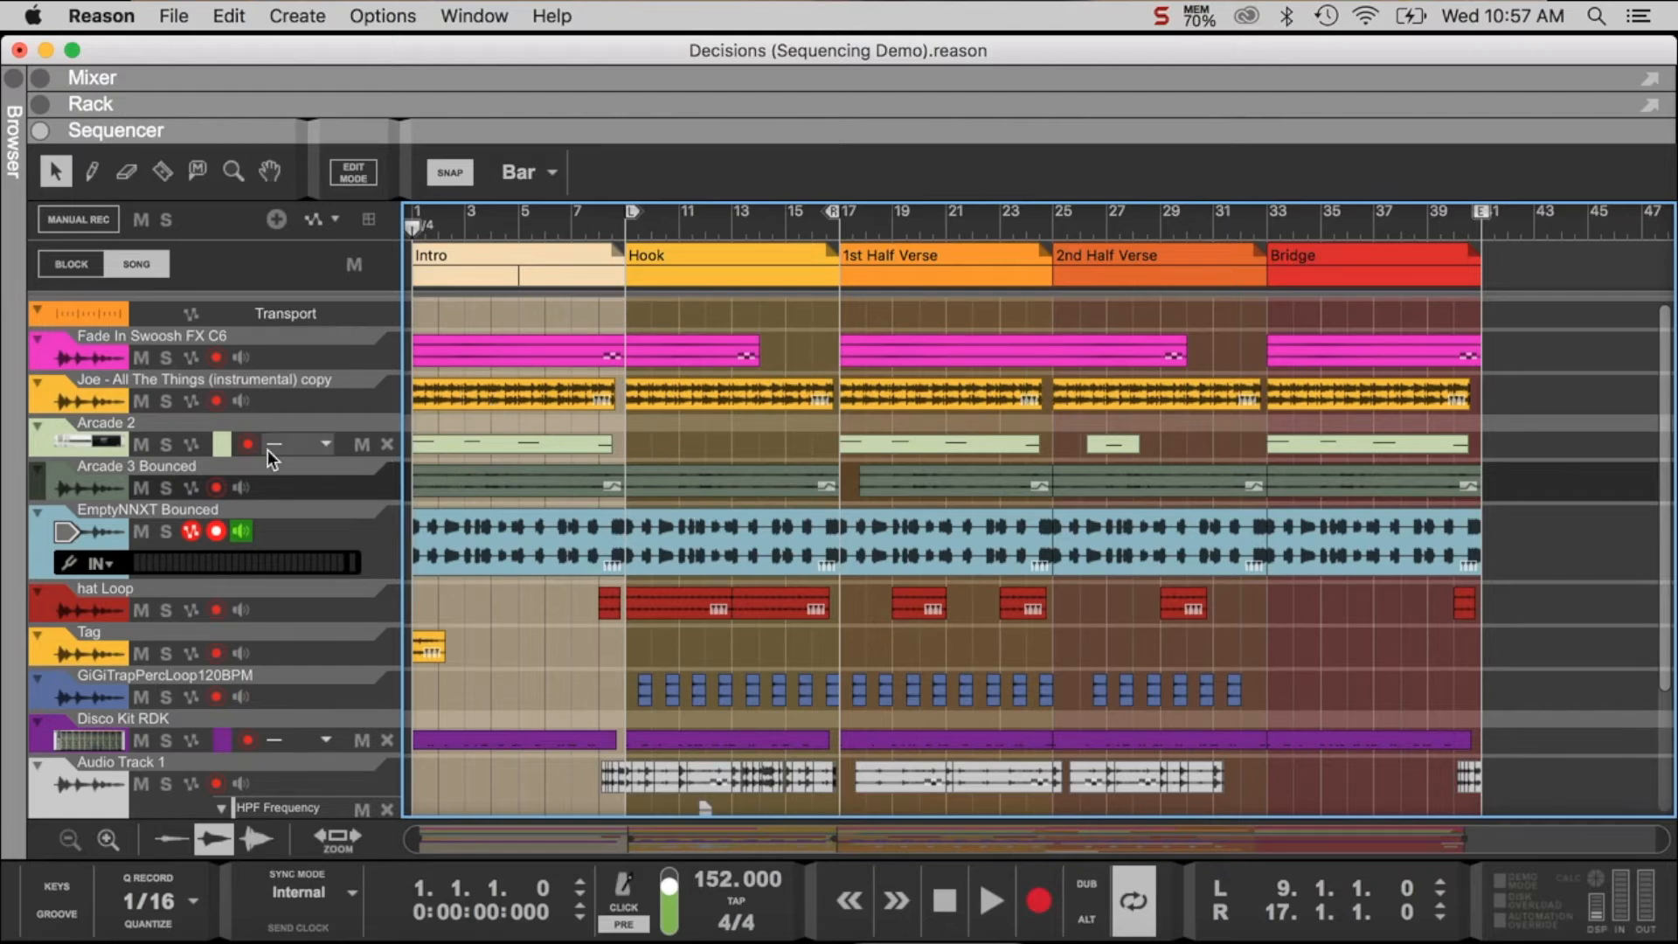
pyautogui.click(167, 445)
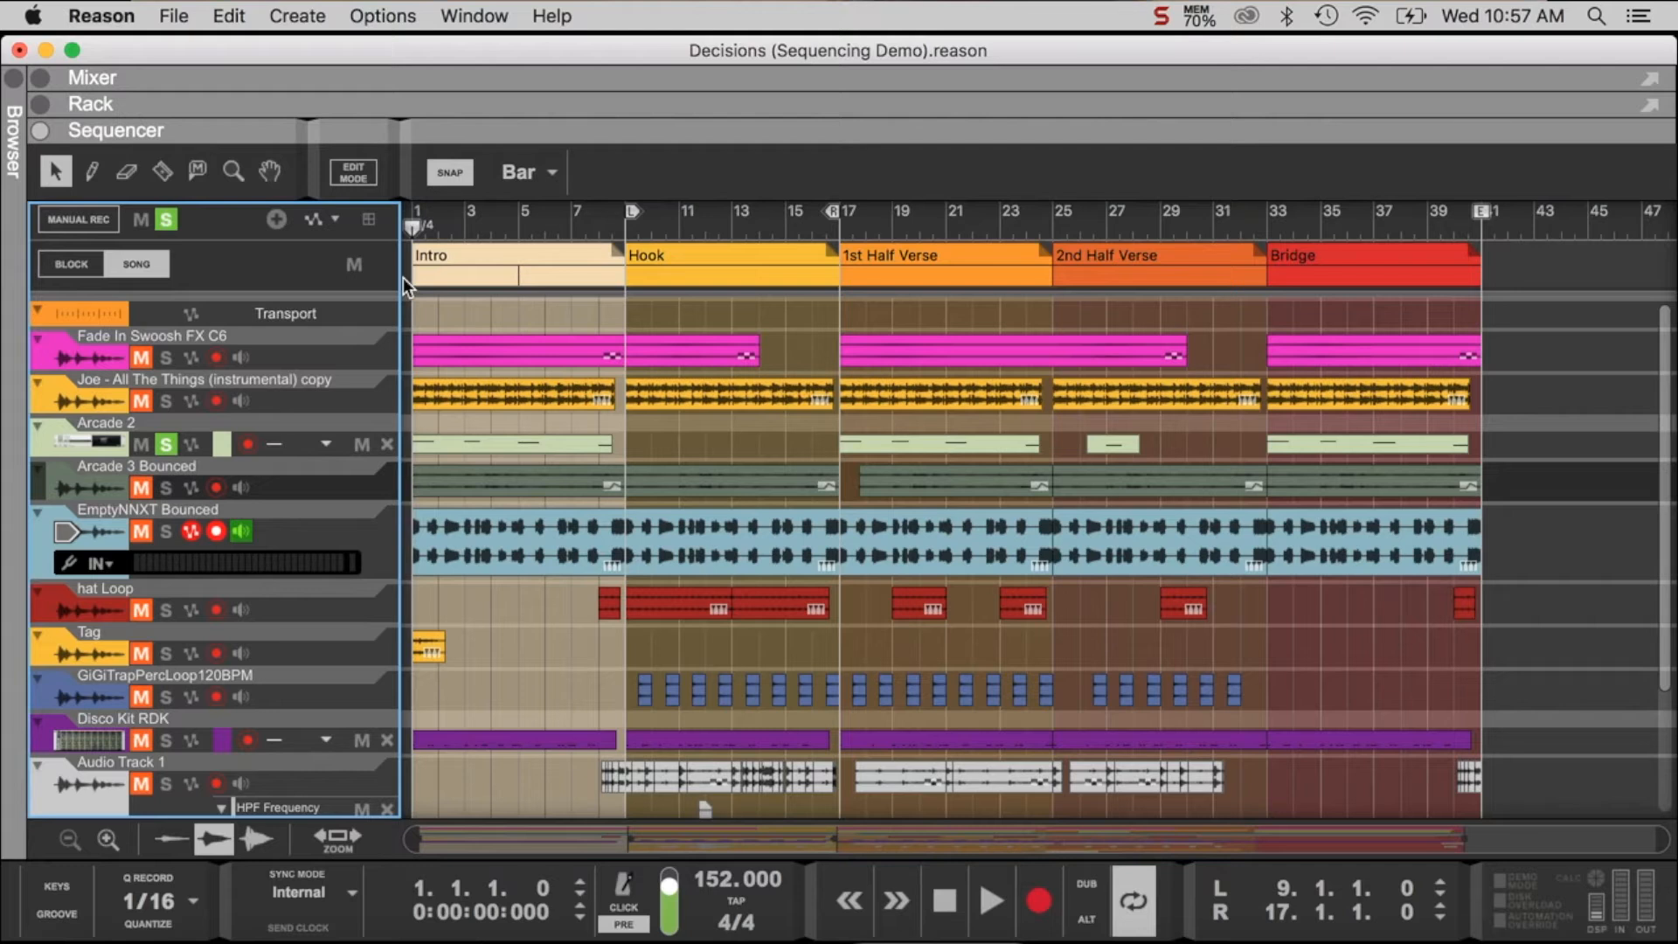
pyautogui.click(164, 401)
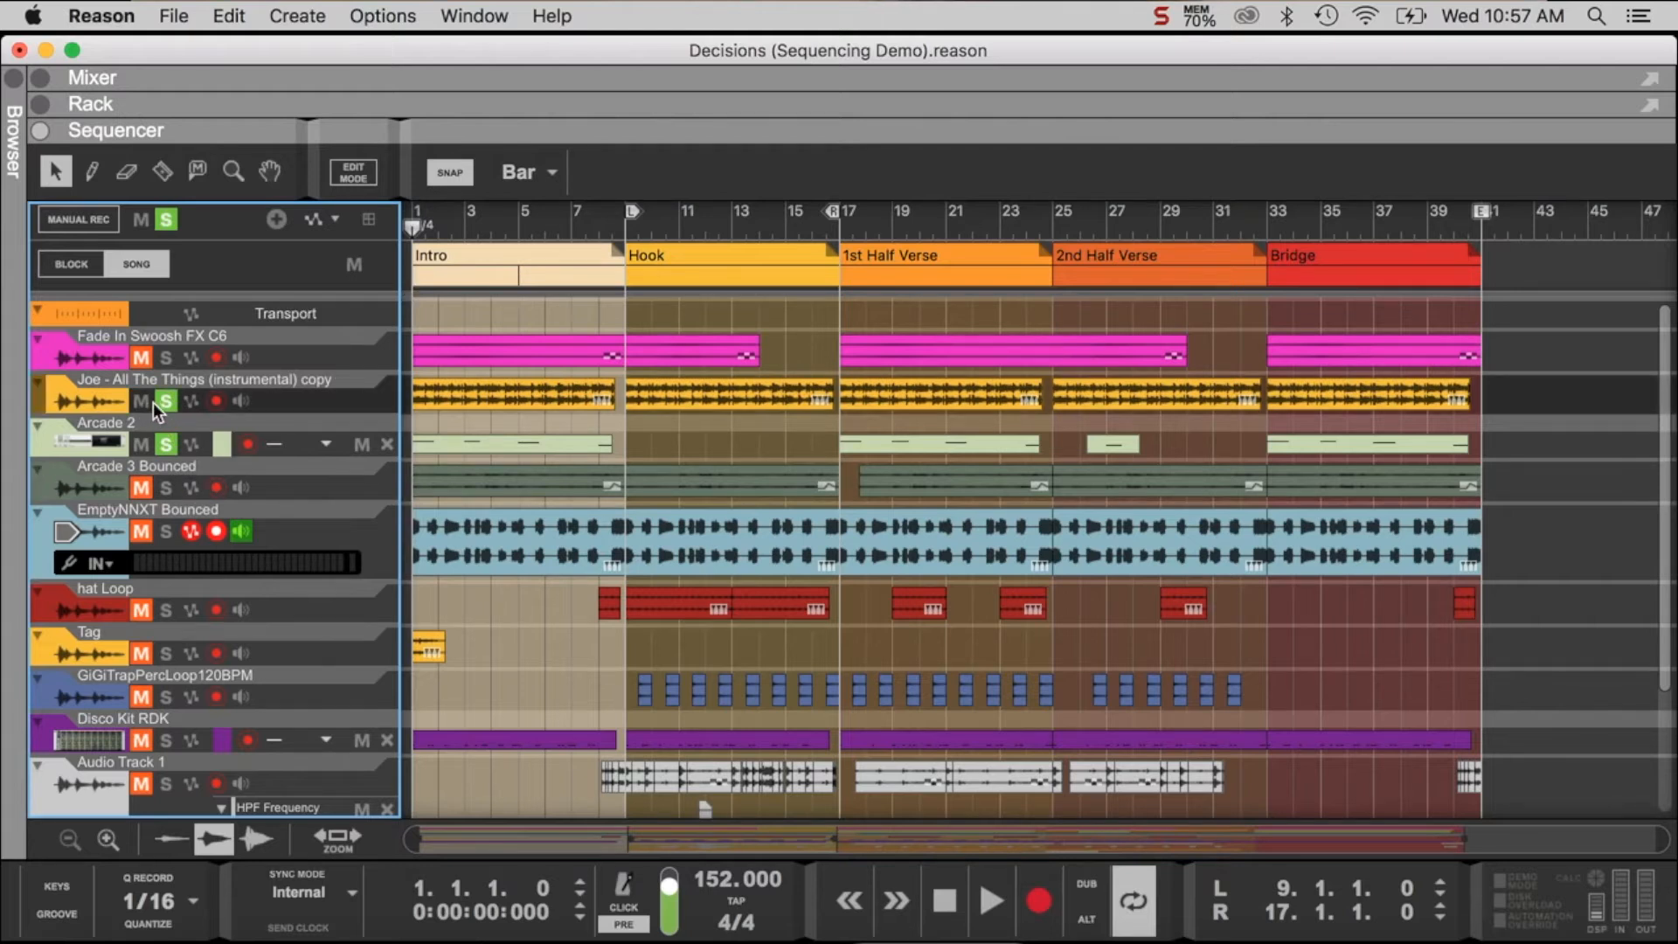
pyautogui.click(992, 905)
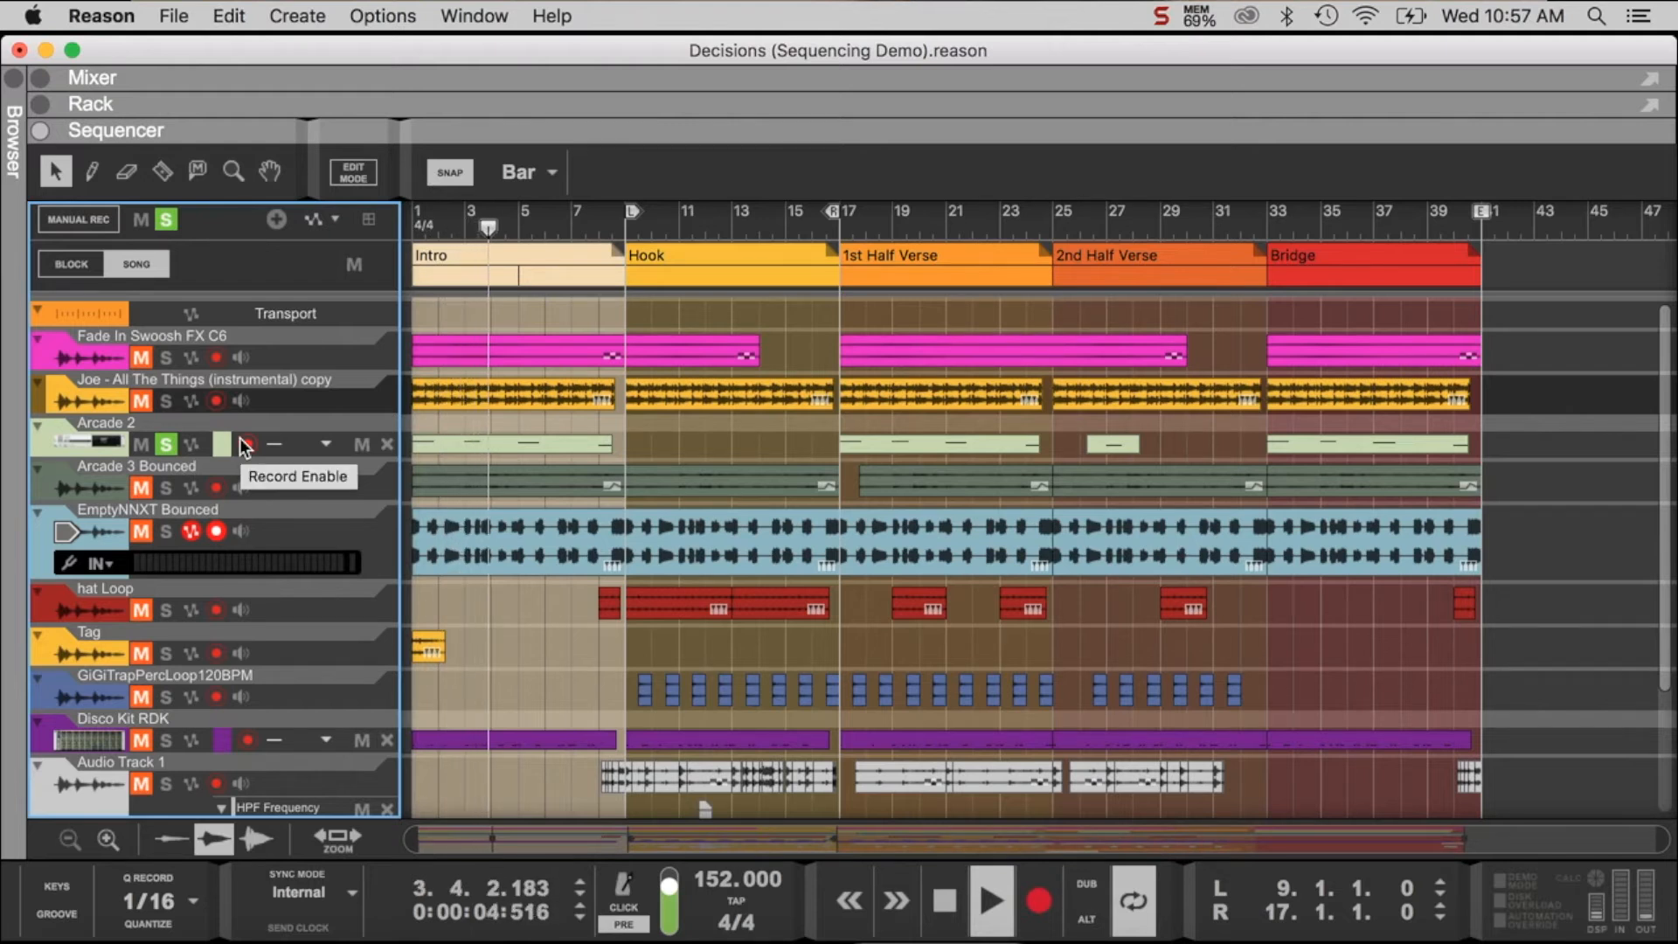
# - Add the Joe - All The Things and EmptyNNXT Bounced tracks to the solo and play the Intro looped from bar 1 to 9
pyautogui.click(166, 402)
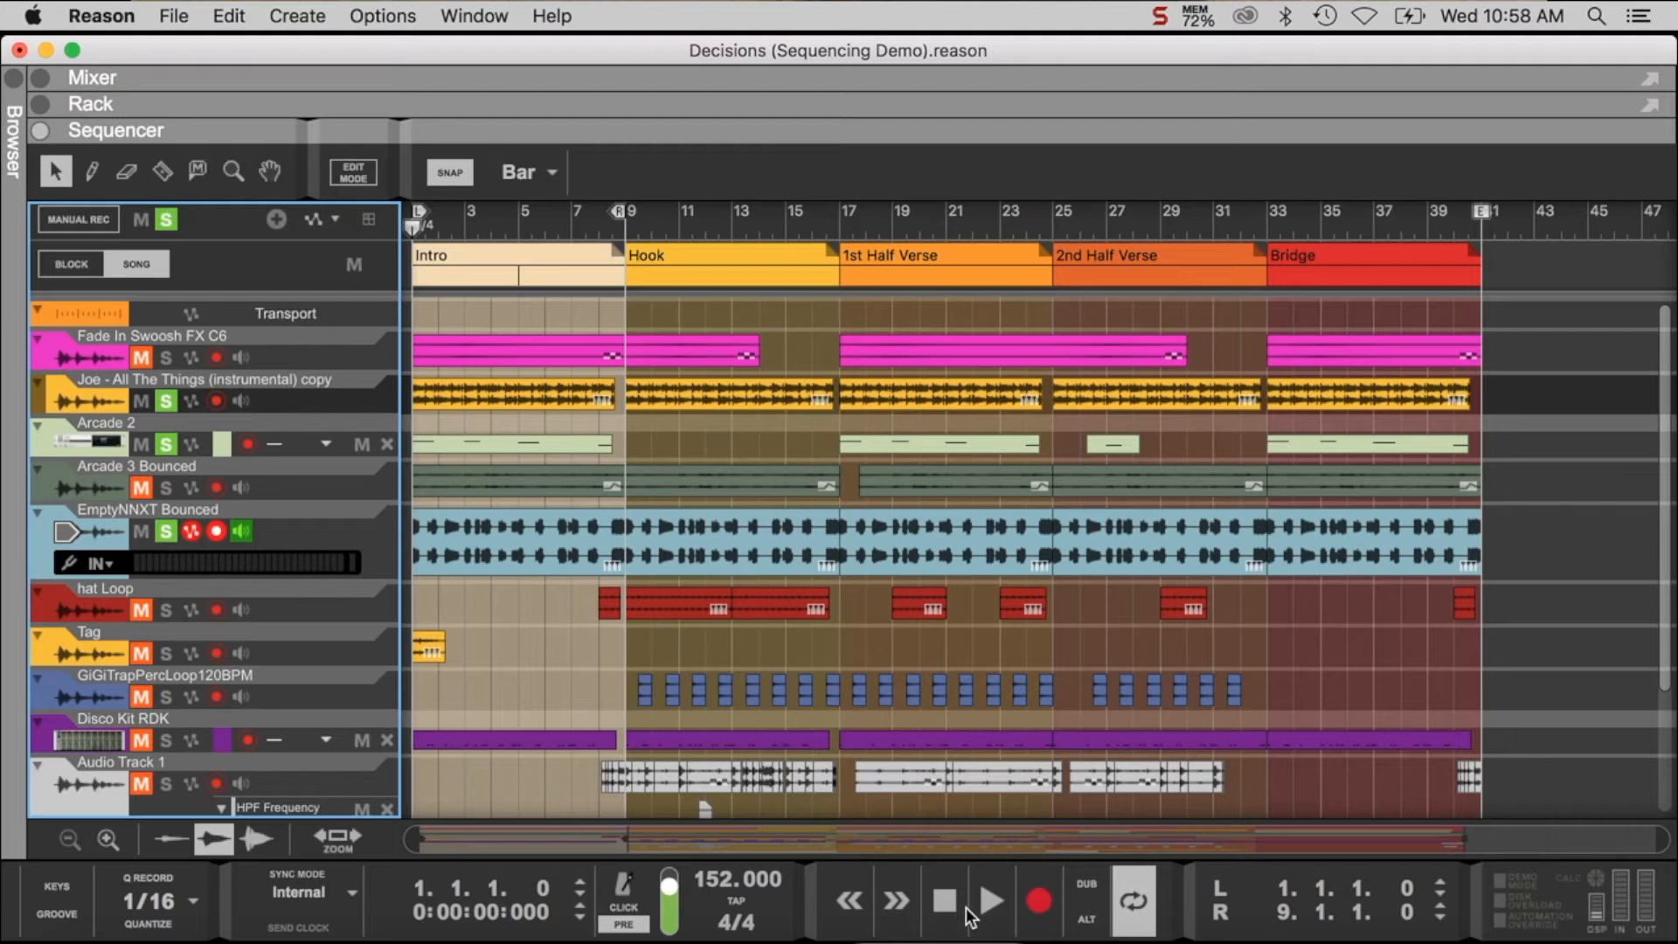
pyautogui.click(989, 910)
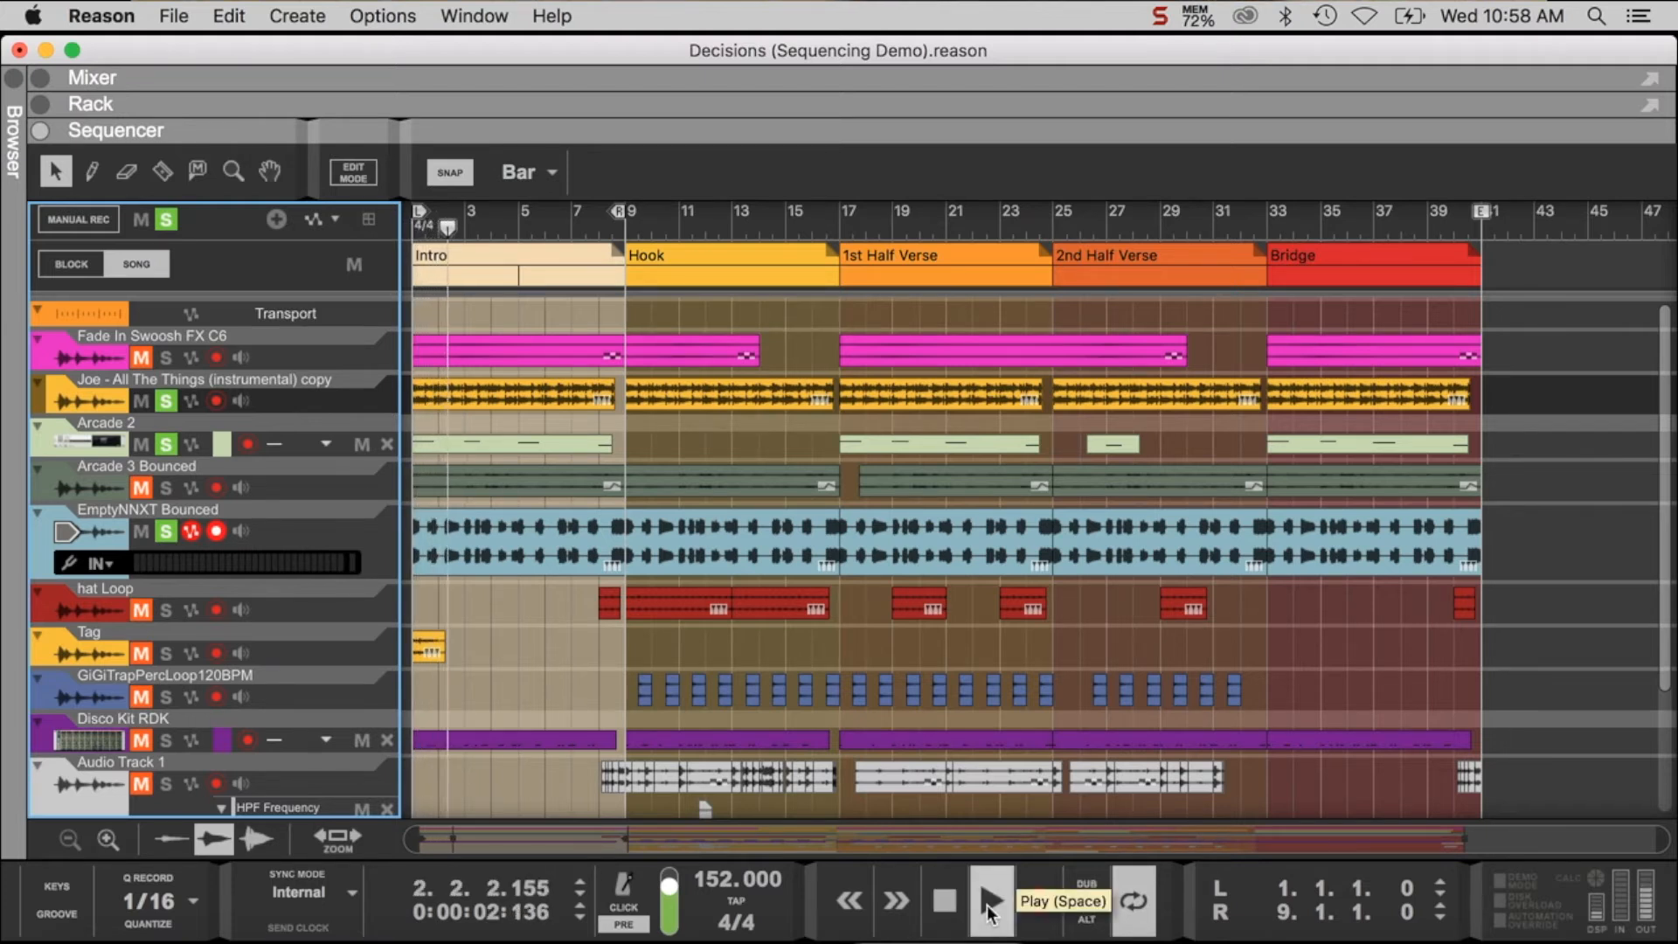
# - During Intro playback, add Disco Kit RDK, Fade In Swoosh FX C6, Arcade 3 Bounced, Tag and hat Loop to the solo
pyautogui.click(165, 741)
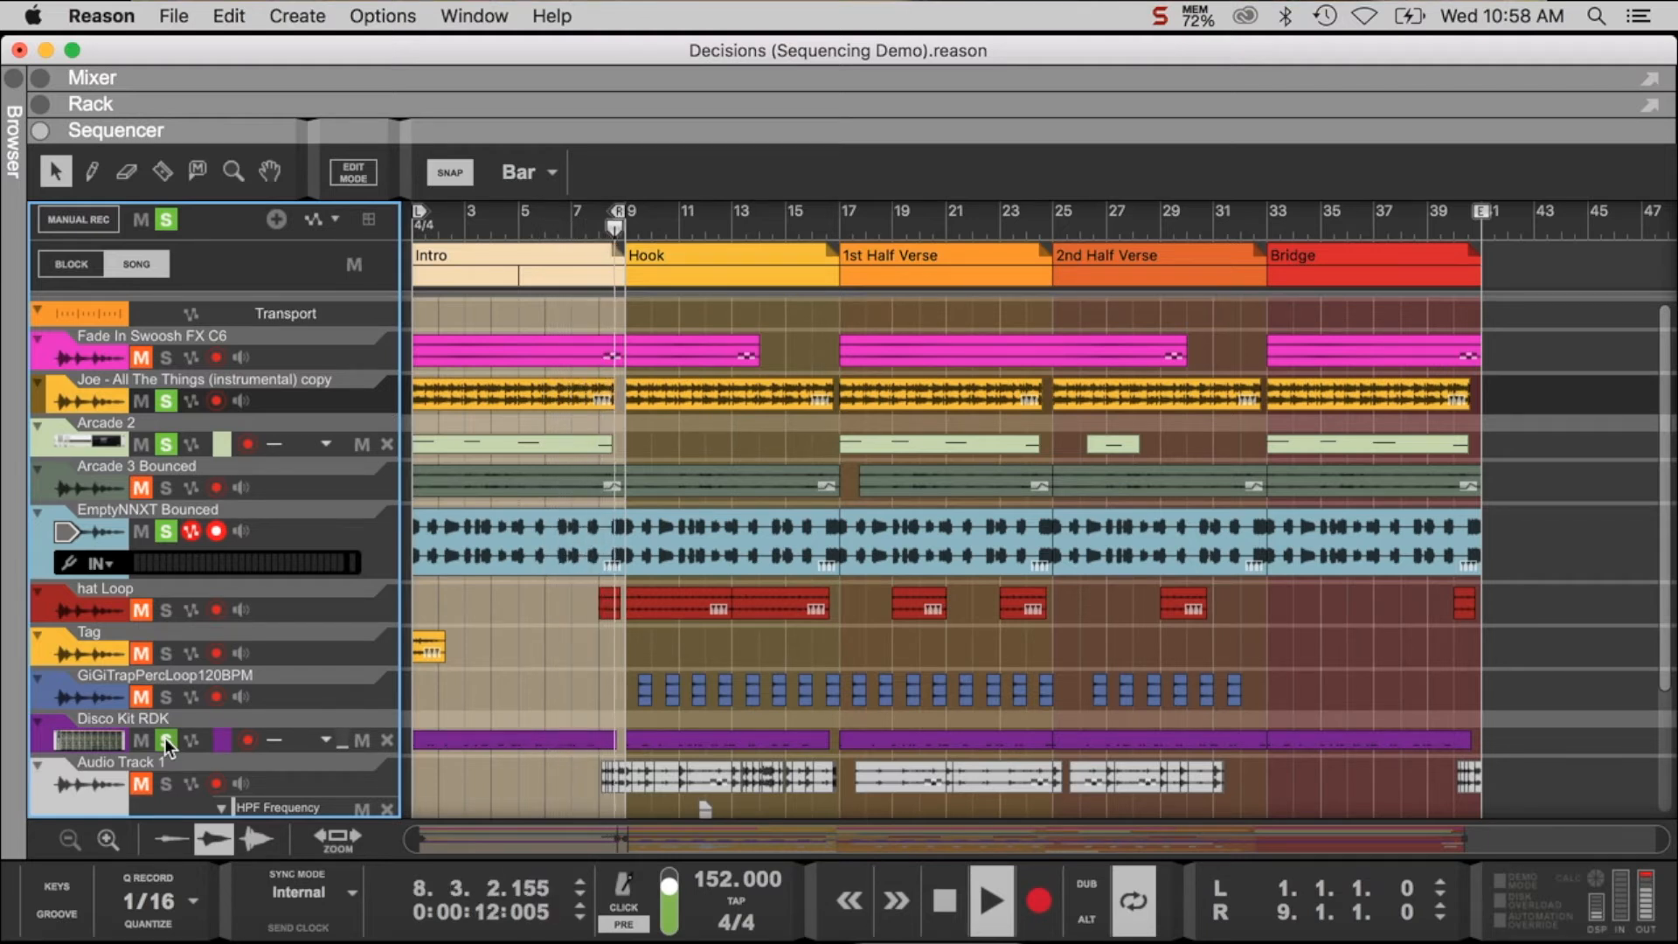
pyautogui.click(165, 356)
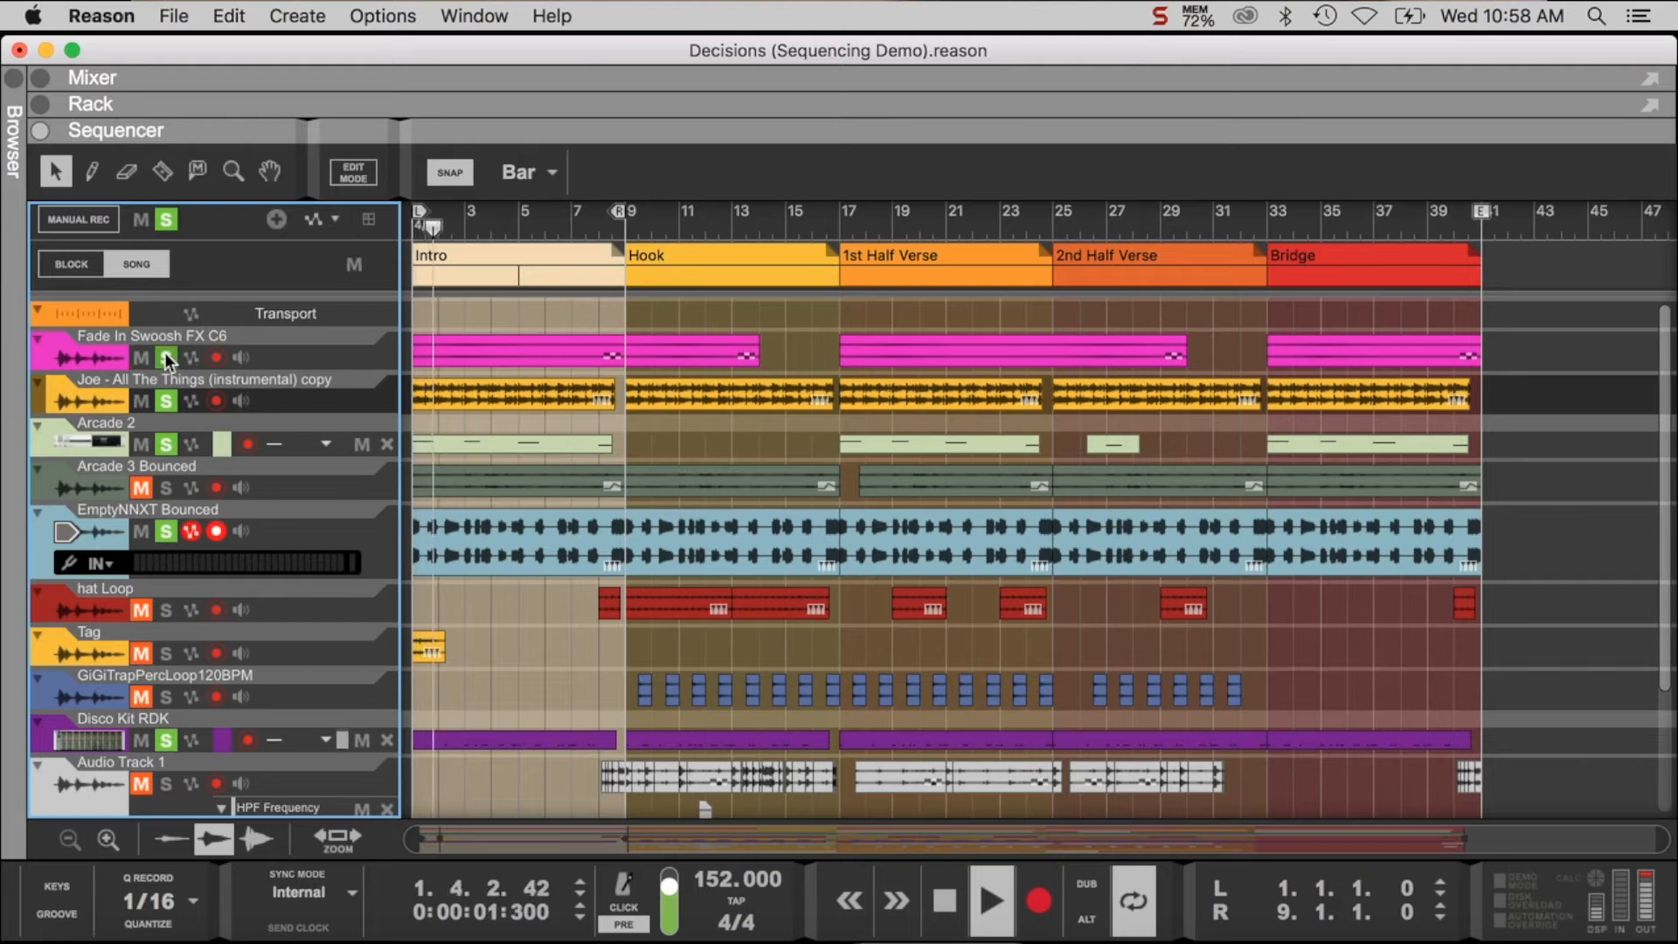
pyautogui.click(162, 487)
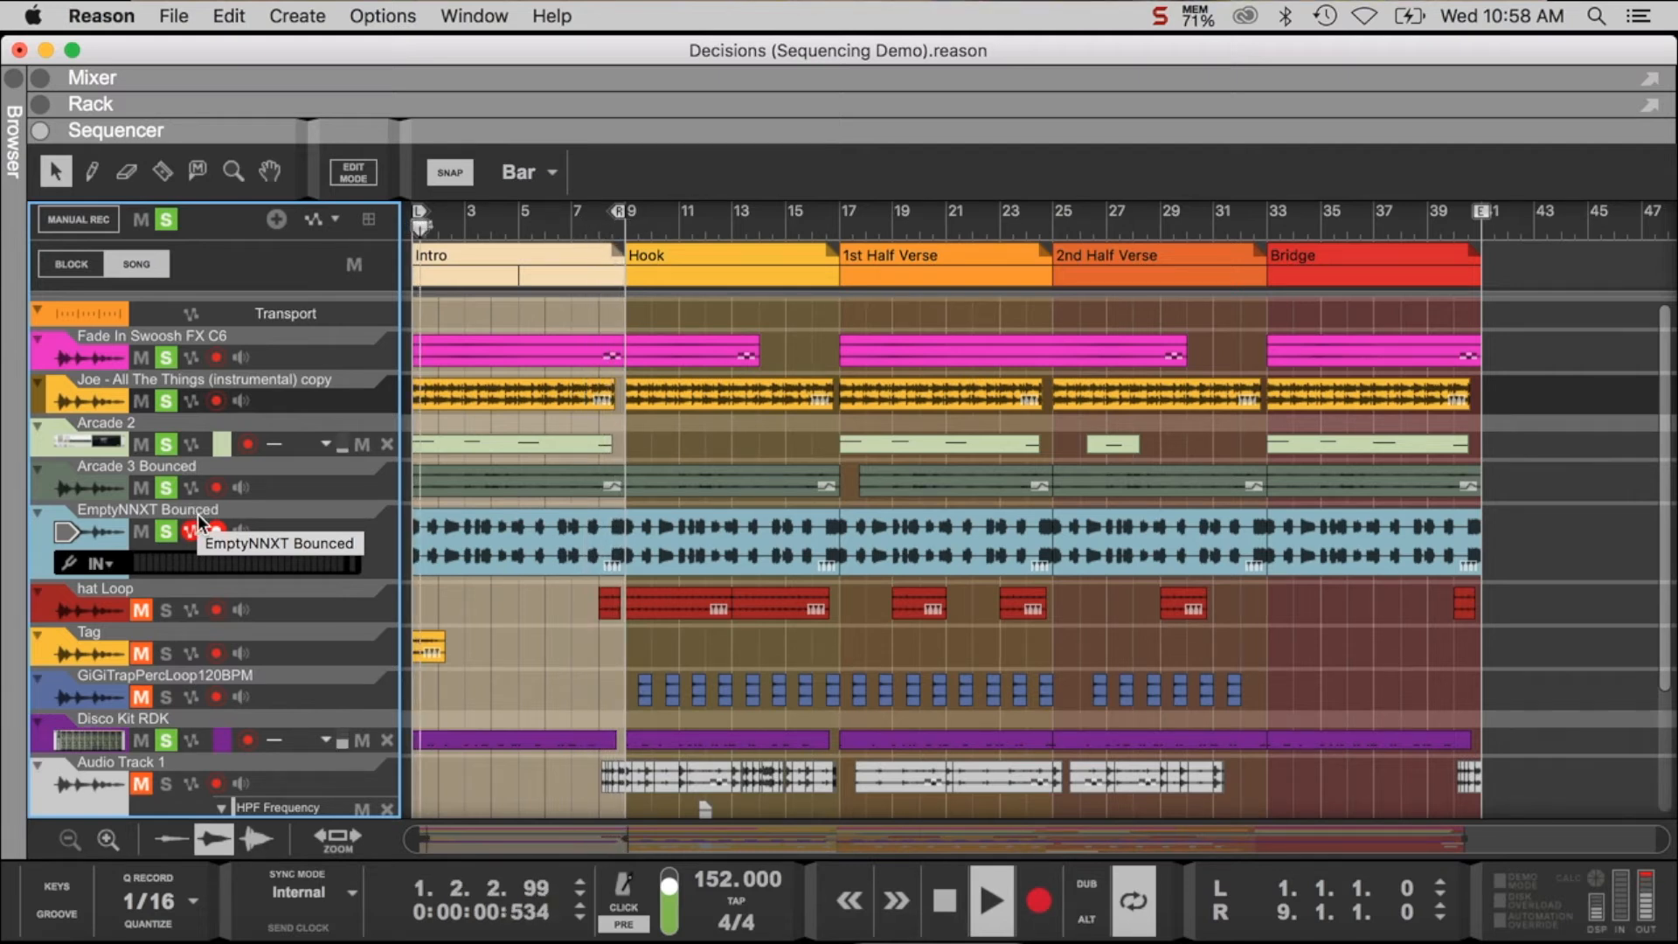
pyautogui.click(165, 651)
pyautogui.click(164, 610)
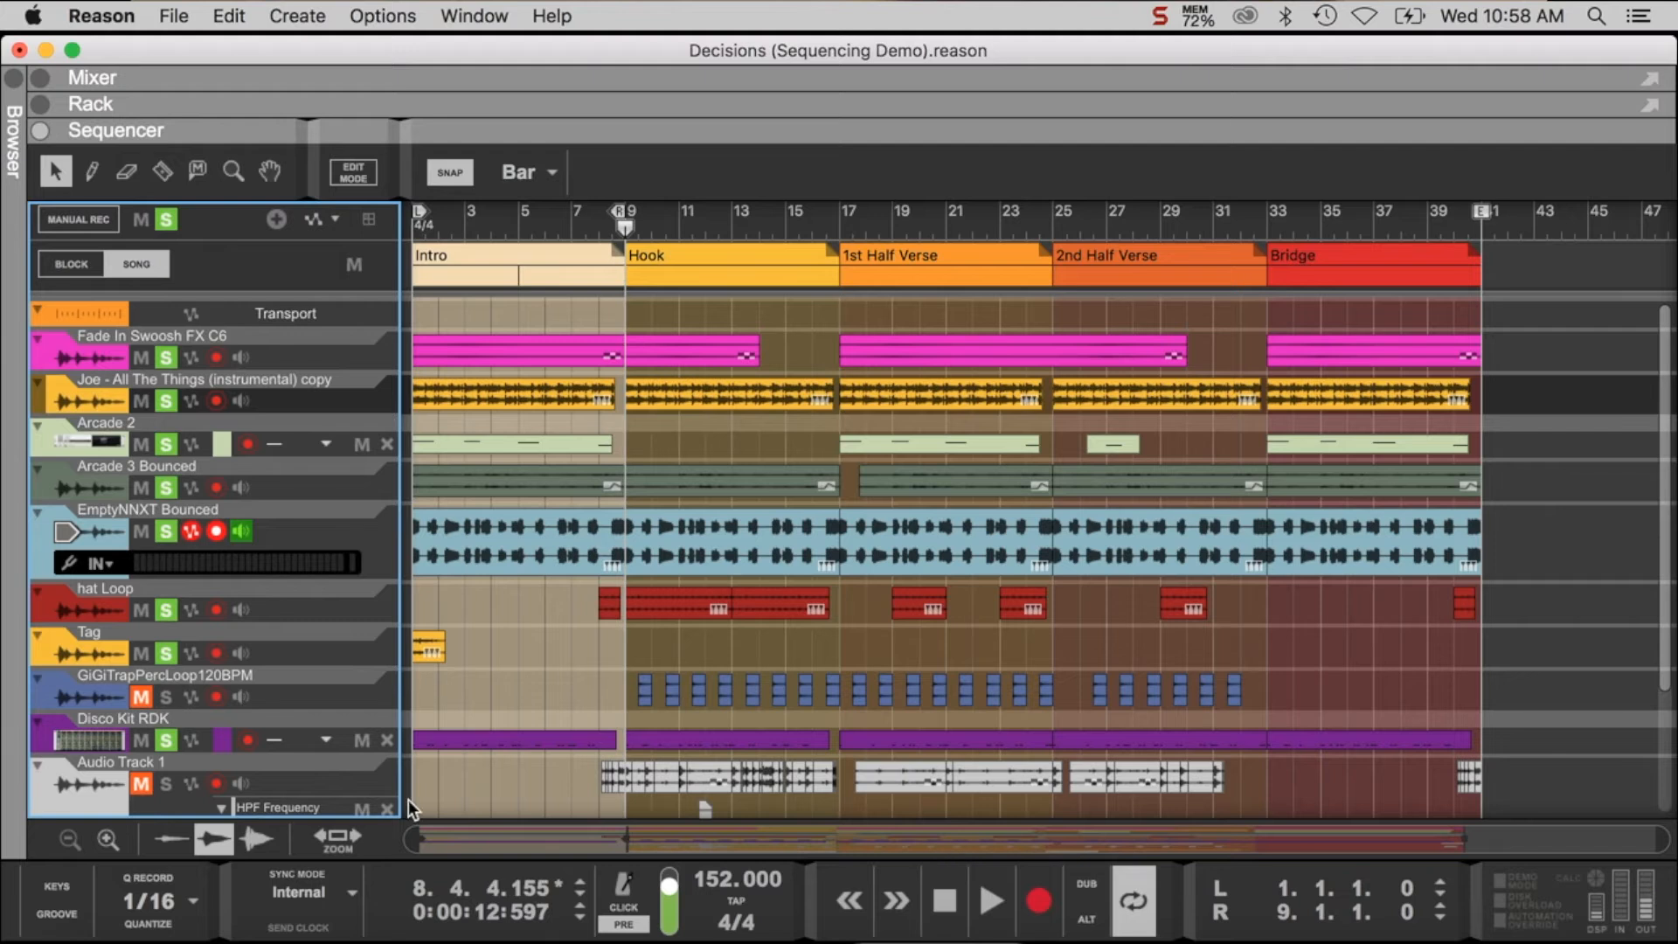
# - Switch to Preview to read the verse description in the Sequencing Basics notes, and return to Reason
pyautogui.click(1191, 935)
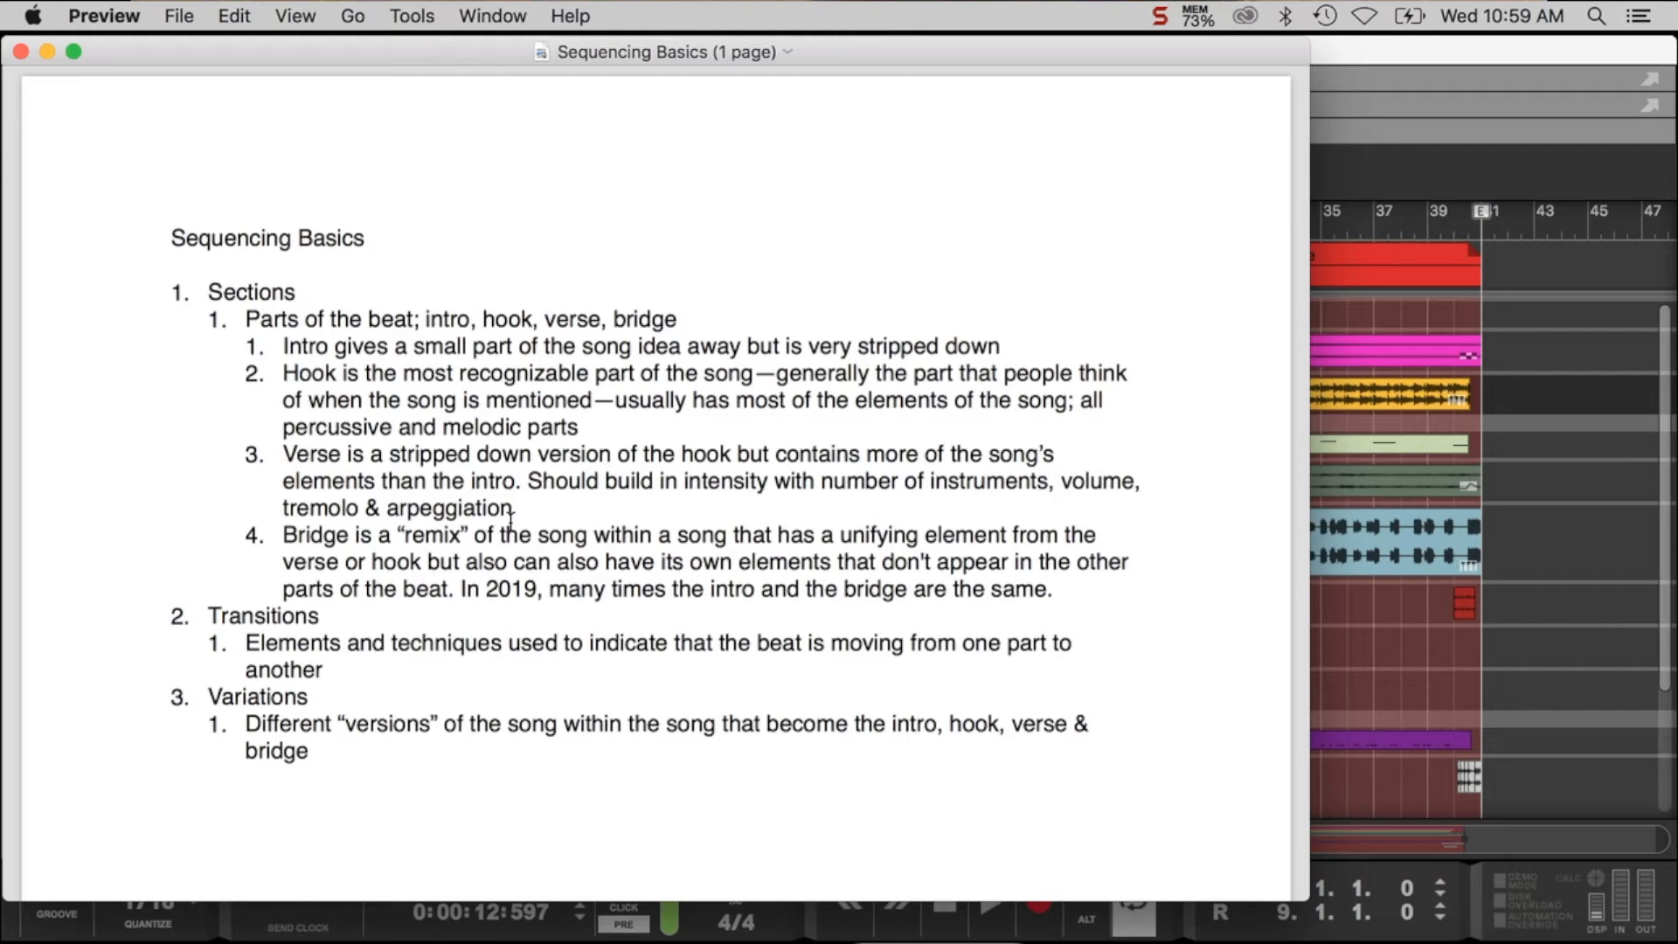
pyautogui.click(1387, 243)
# - Place the playhead at bar 8 and examine which tracks enter between the Intro and the Hook
pyautogui.click(593, 223)
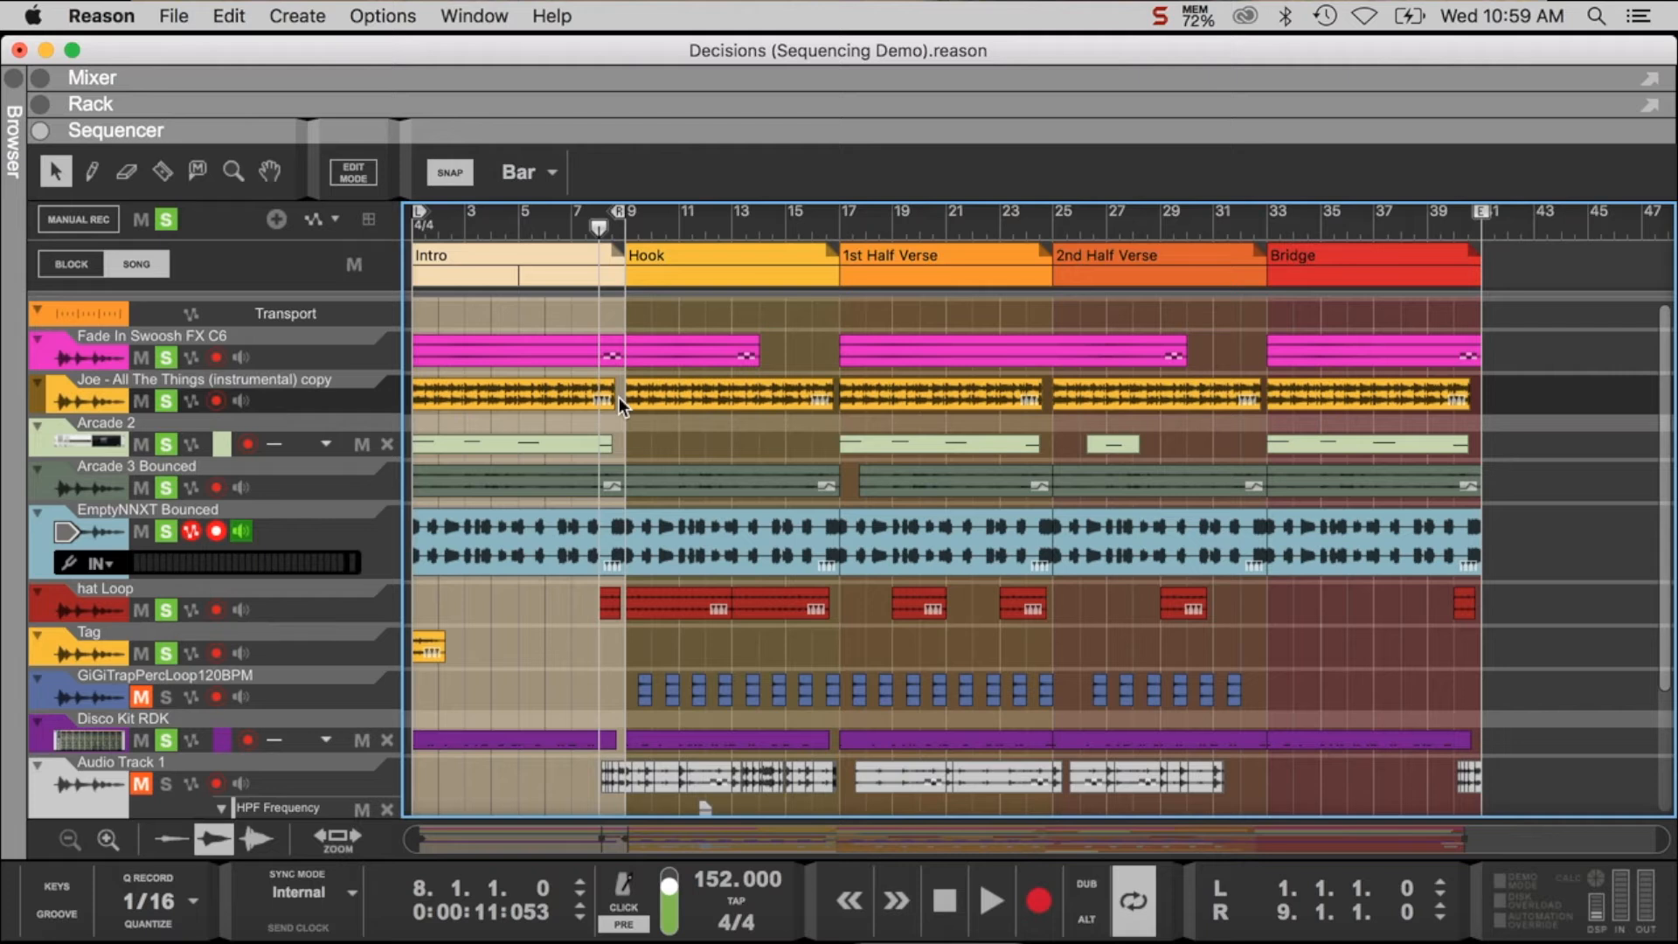
pyautogui.scroll(-2, 628, 463)
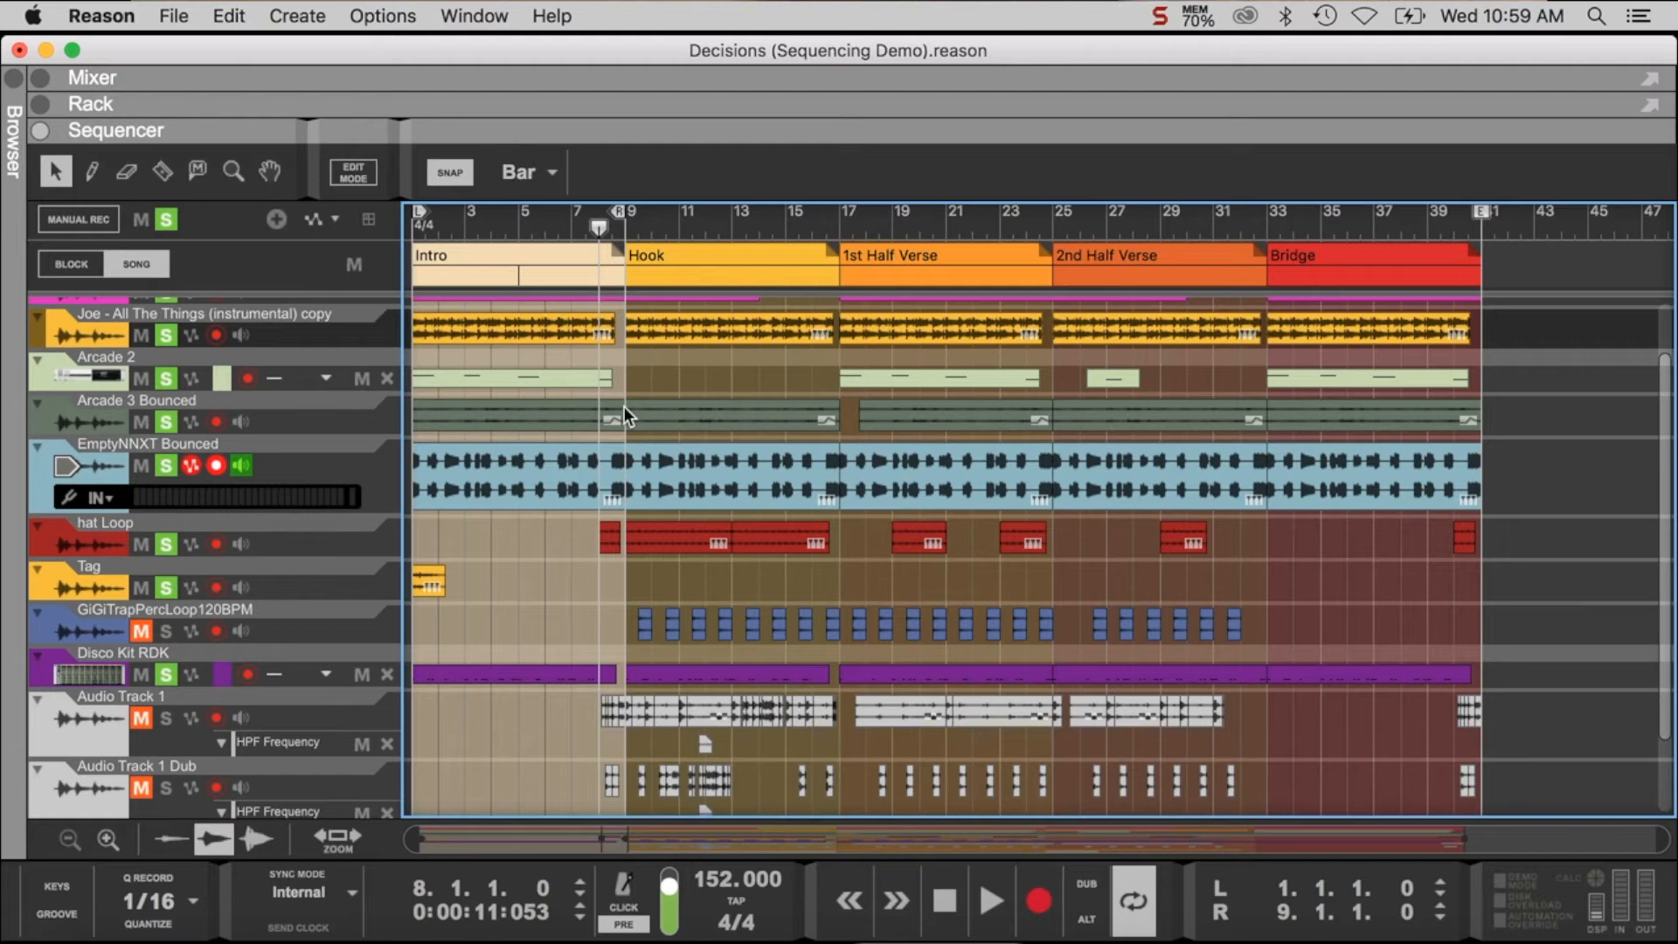
pyautogui.scroll(-1, 617, 475)
pyautogui.scroll(-2, 617, 475)
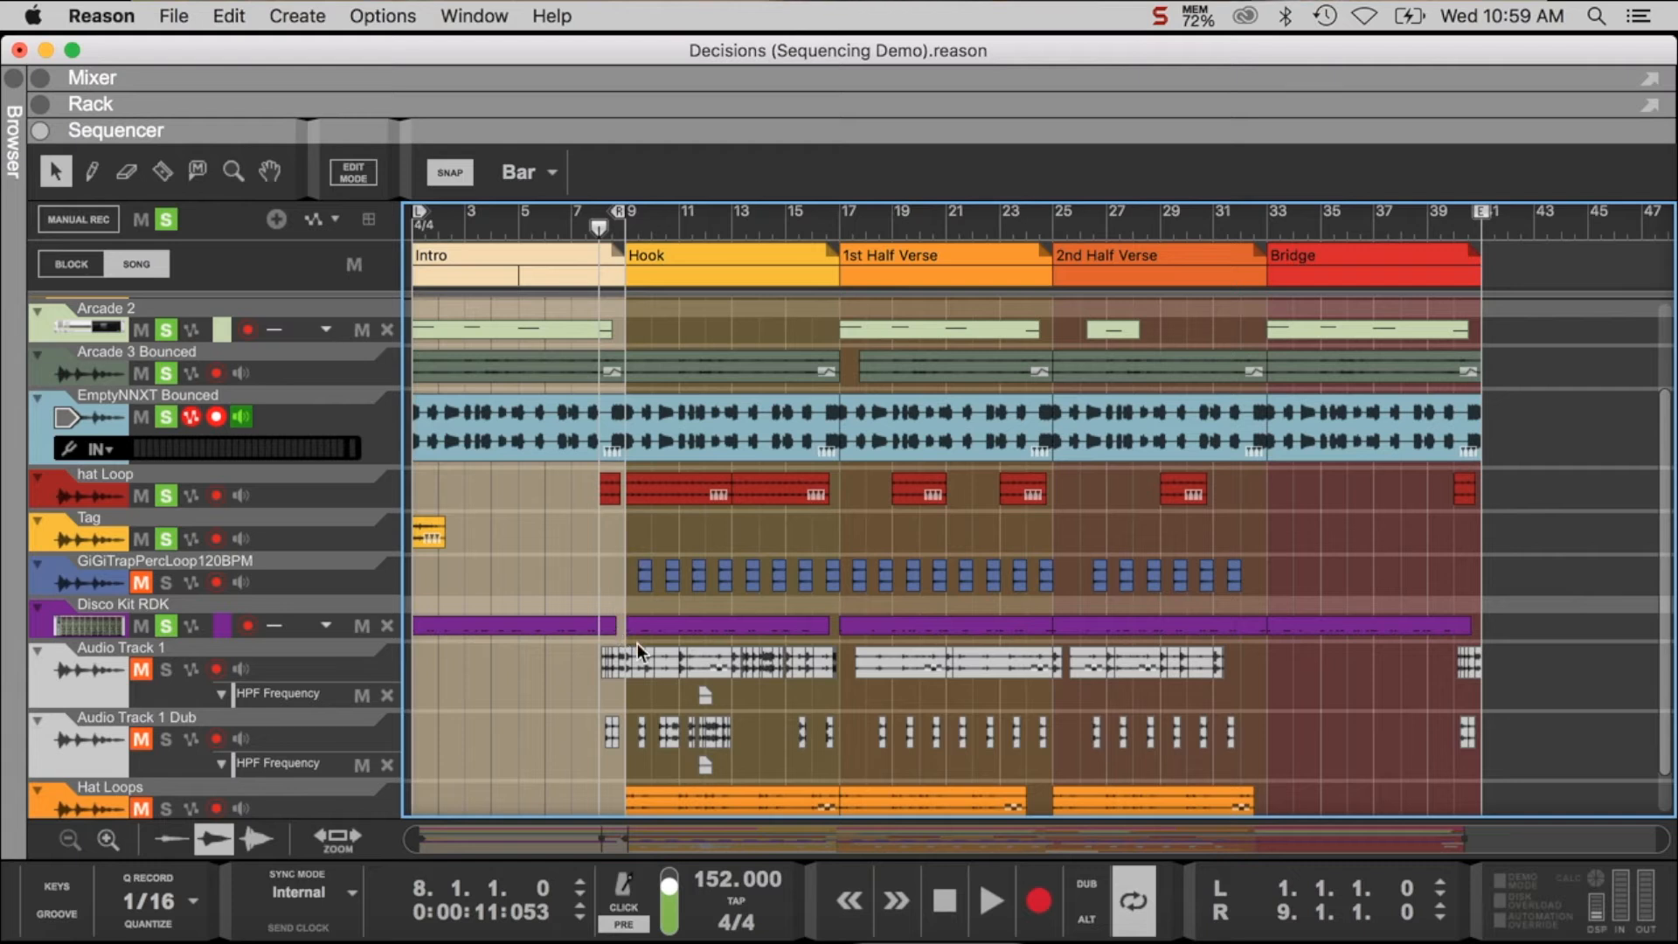
pyautogui.scroll(-1, 596, 661)
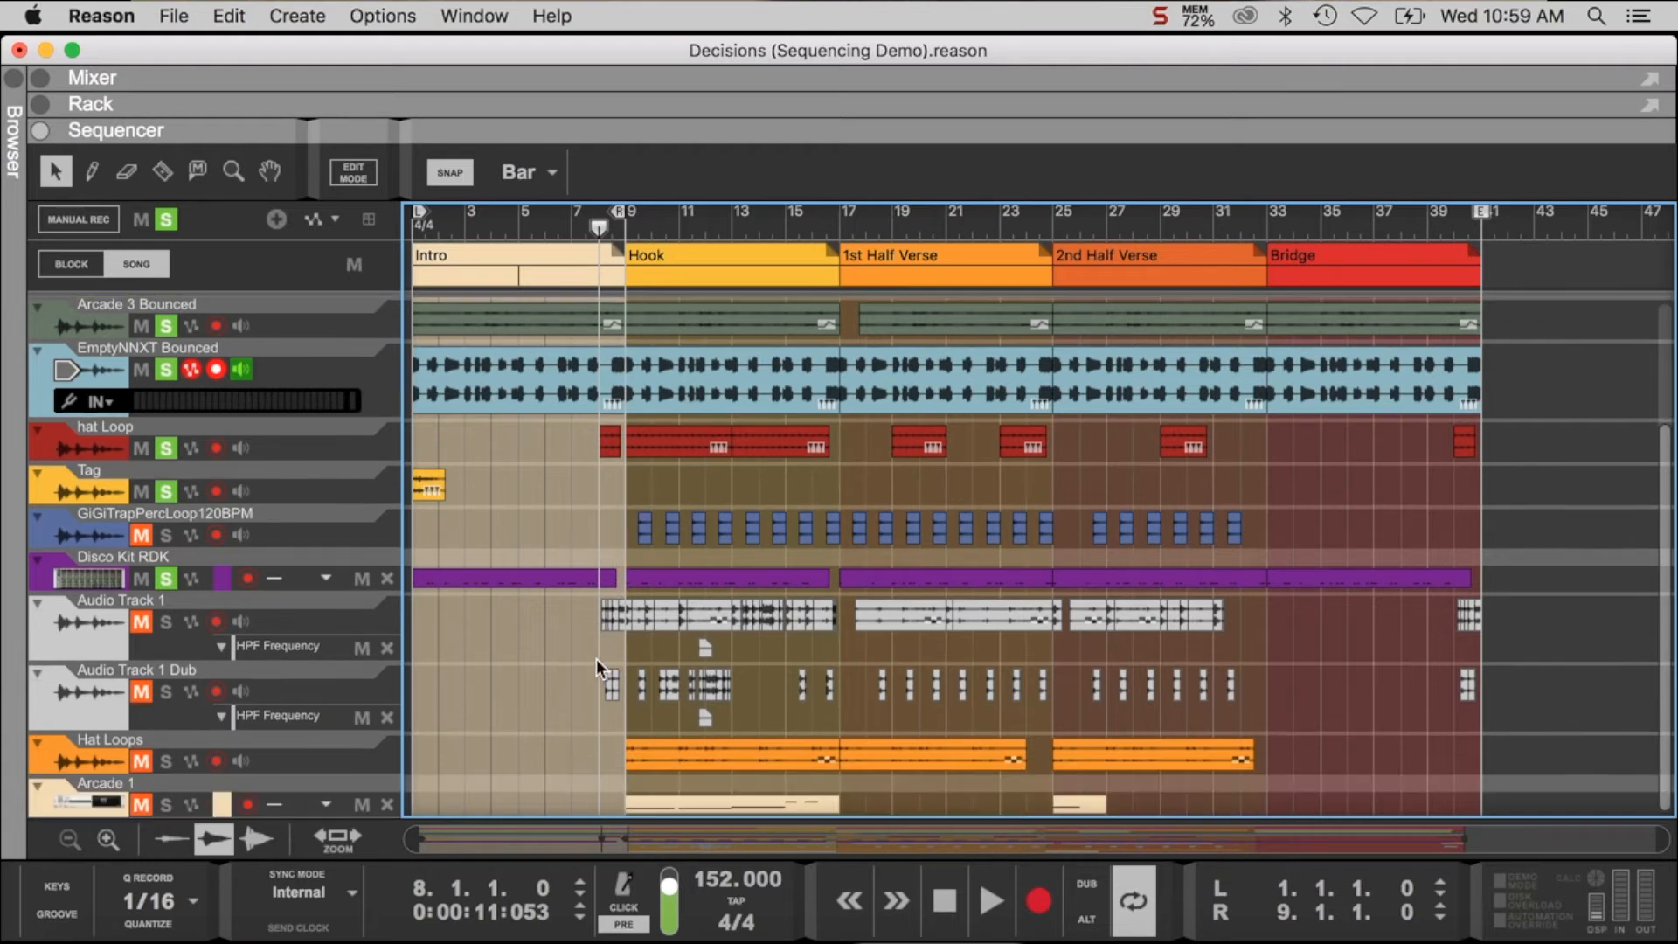
pyautogui.scroll(4, 610, 664)
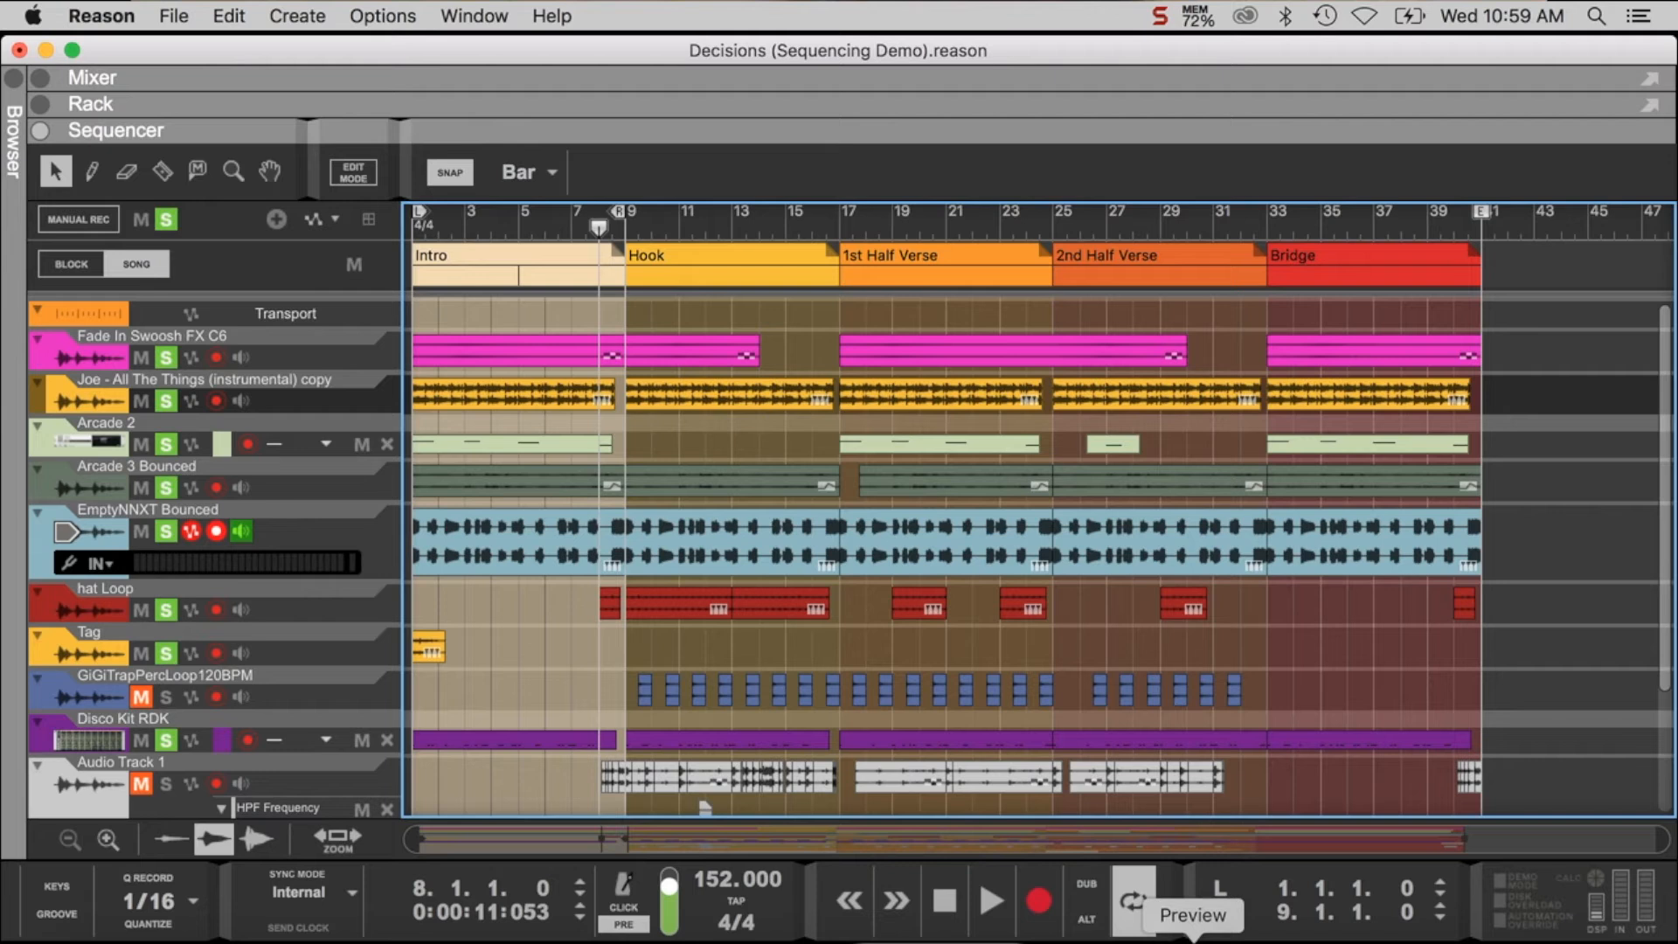
# - Play the Intro from bar 1 while rechecking the Sequencing Basics notes in Preview, and stop playback back in Reason
pyautogui.click(411, 220)
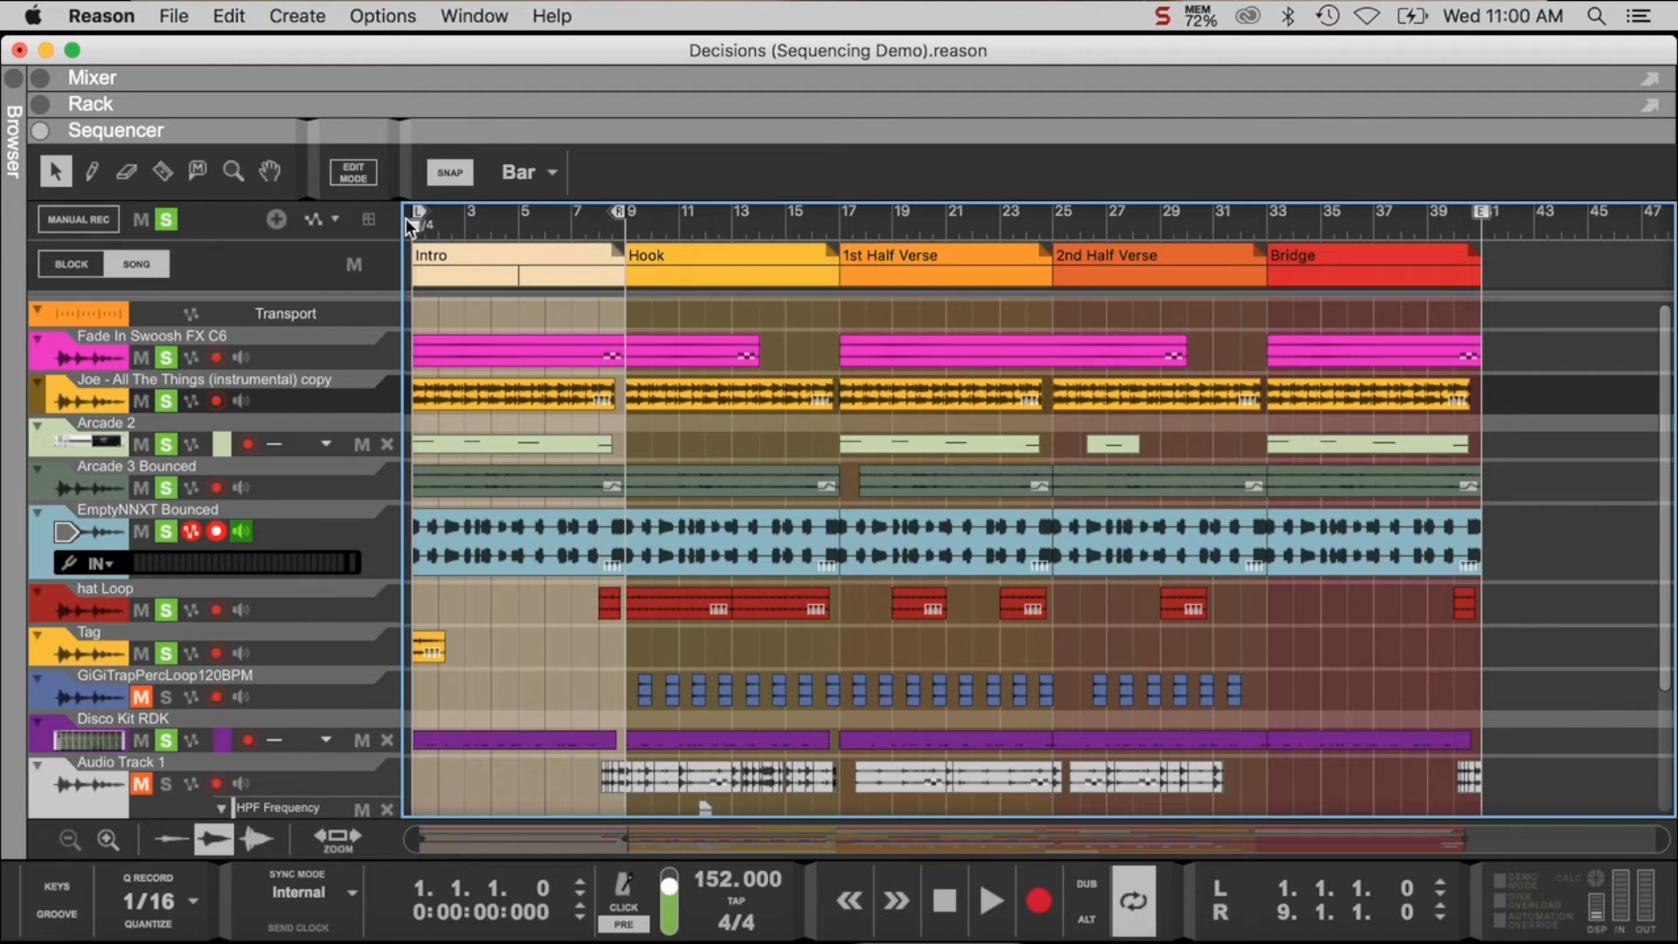
pyautogui.press('space')
pyautogui.click(1191, 928)
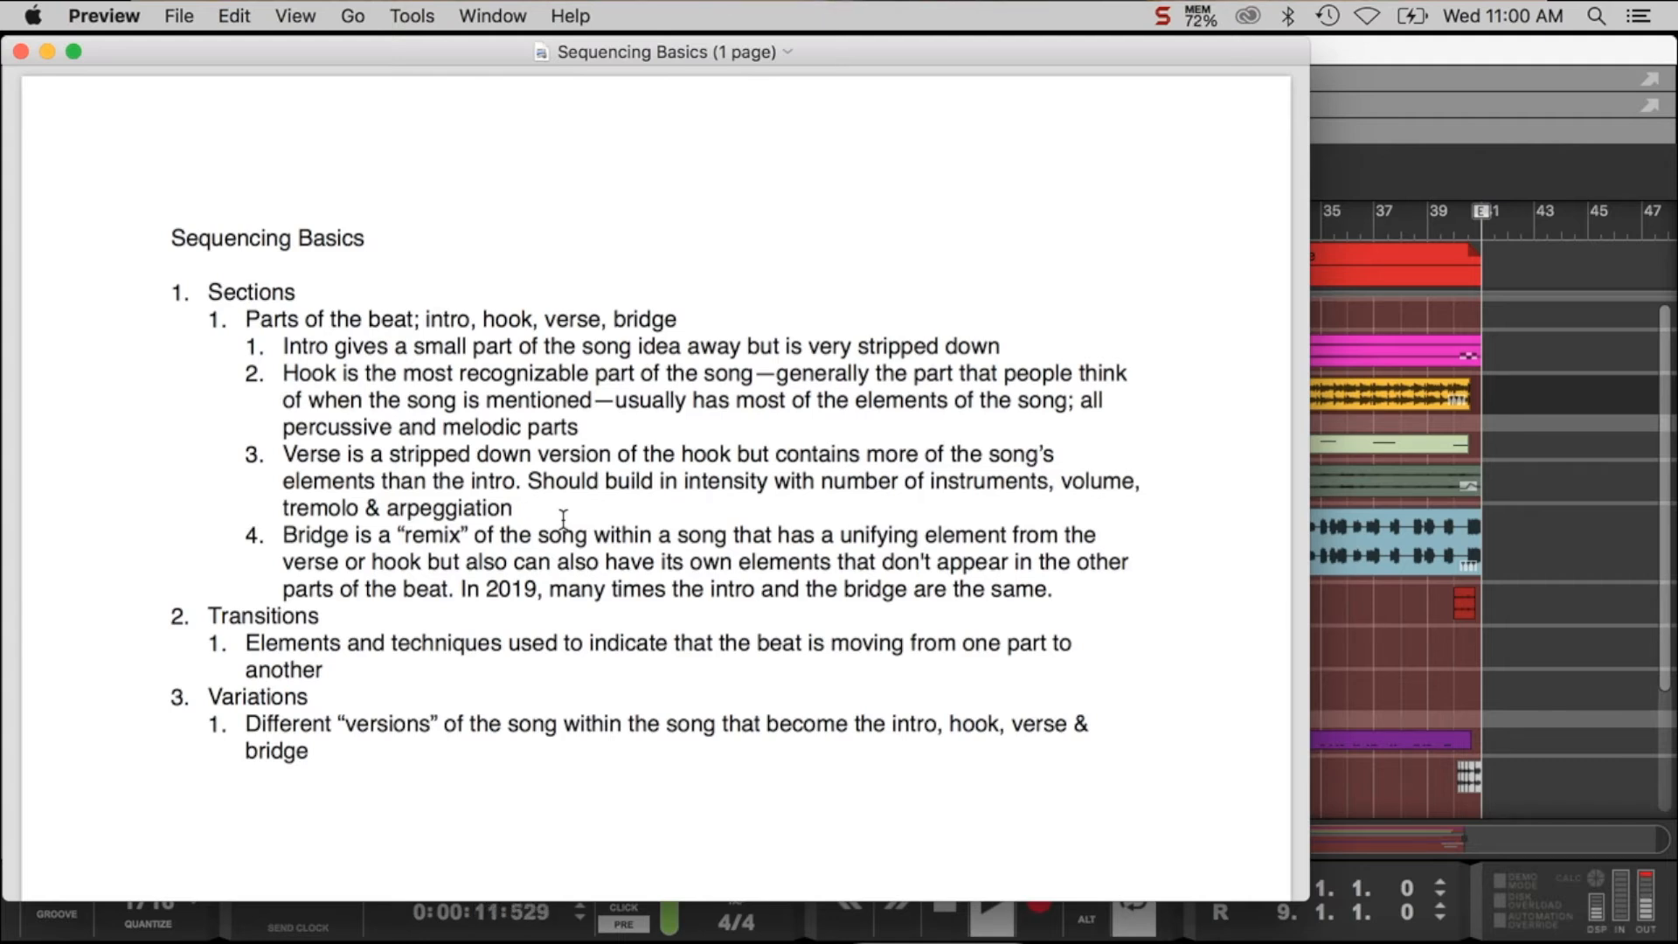
pyautogui.scroll(-10, 846, 463)
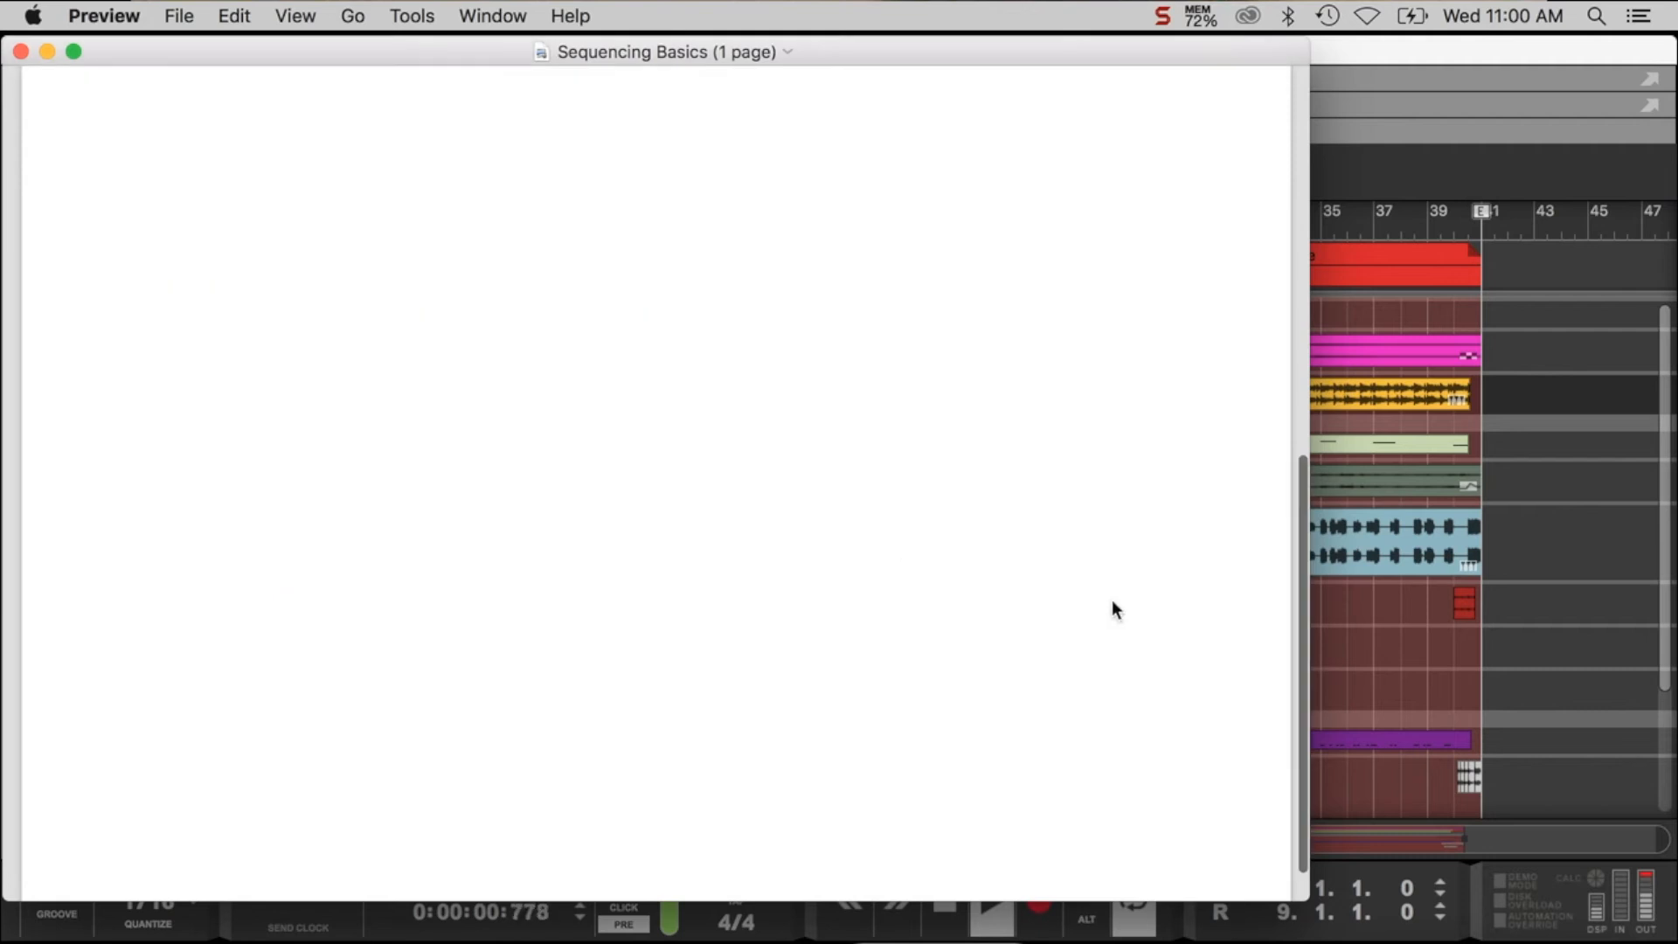
pyautogui.scroll(10, 783, 375)
pyautogui.click(1424, 522)
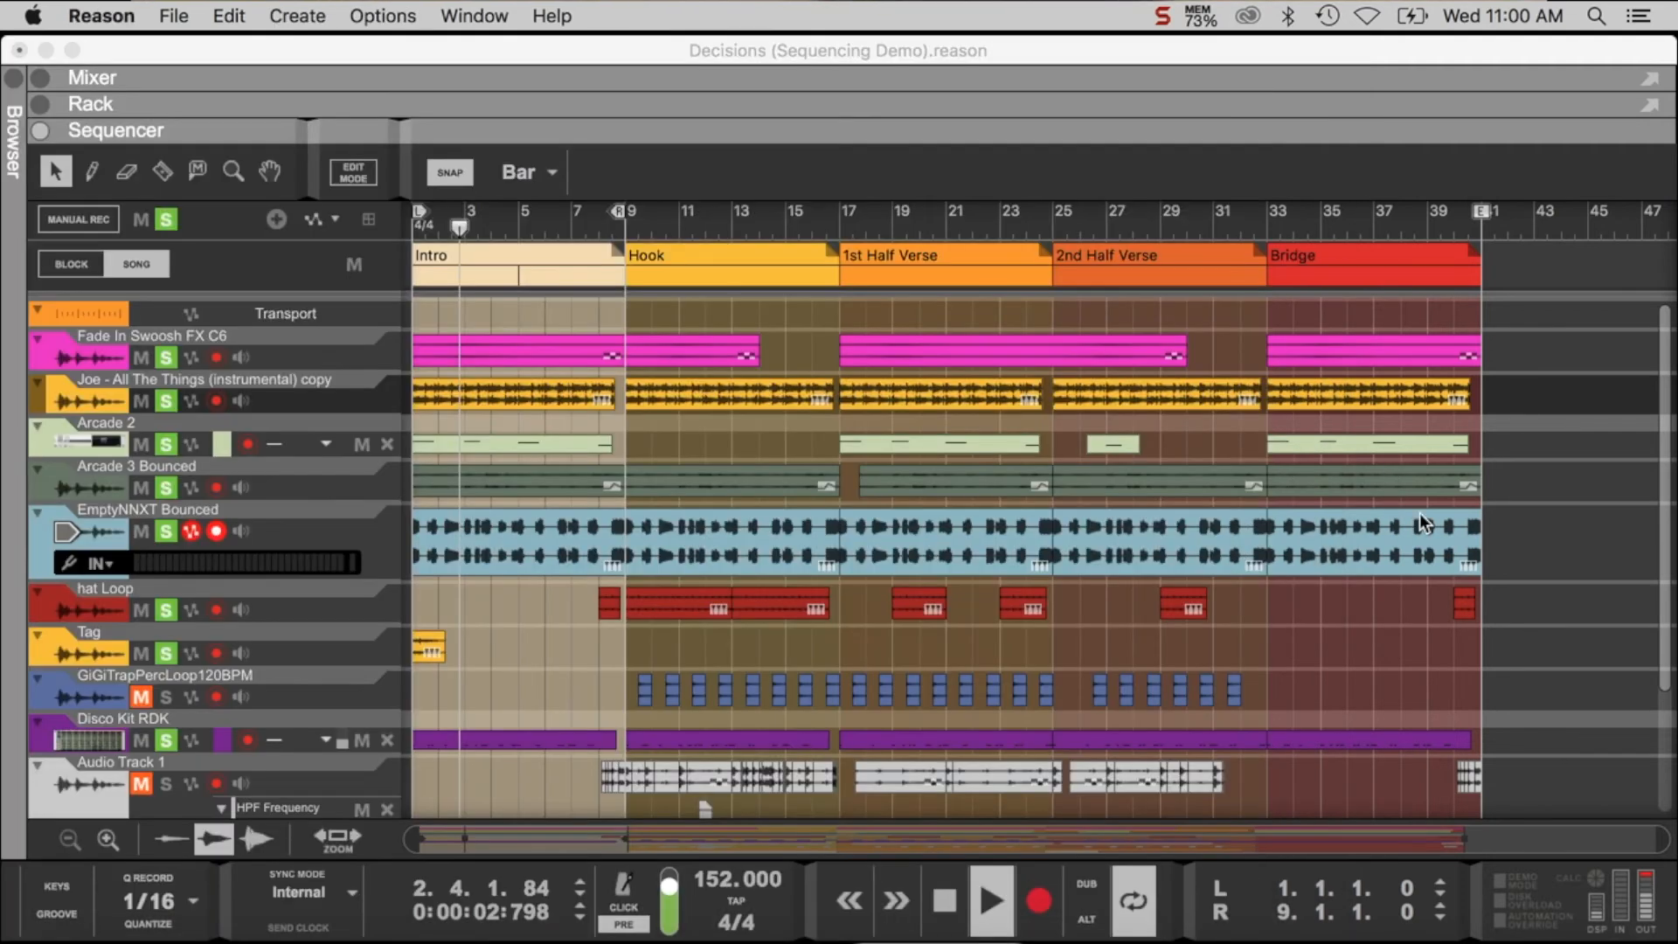
pyautogui.click(1423, 522)
pyautogui.press('space')
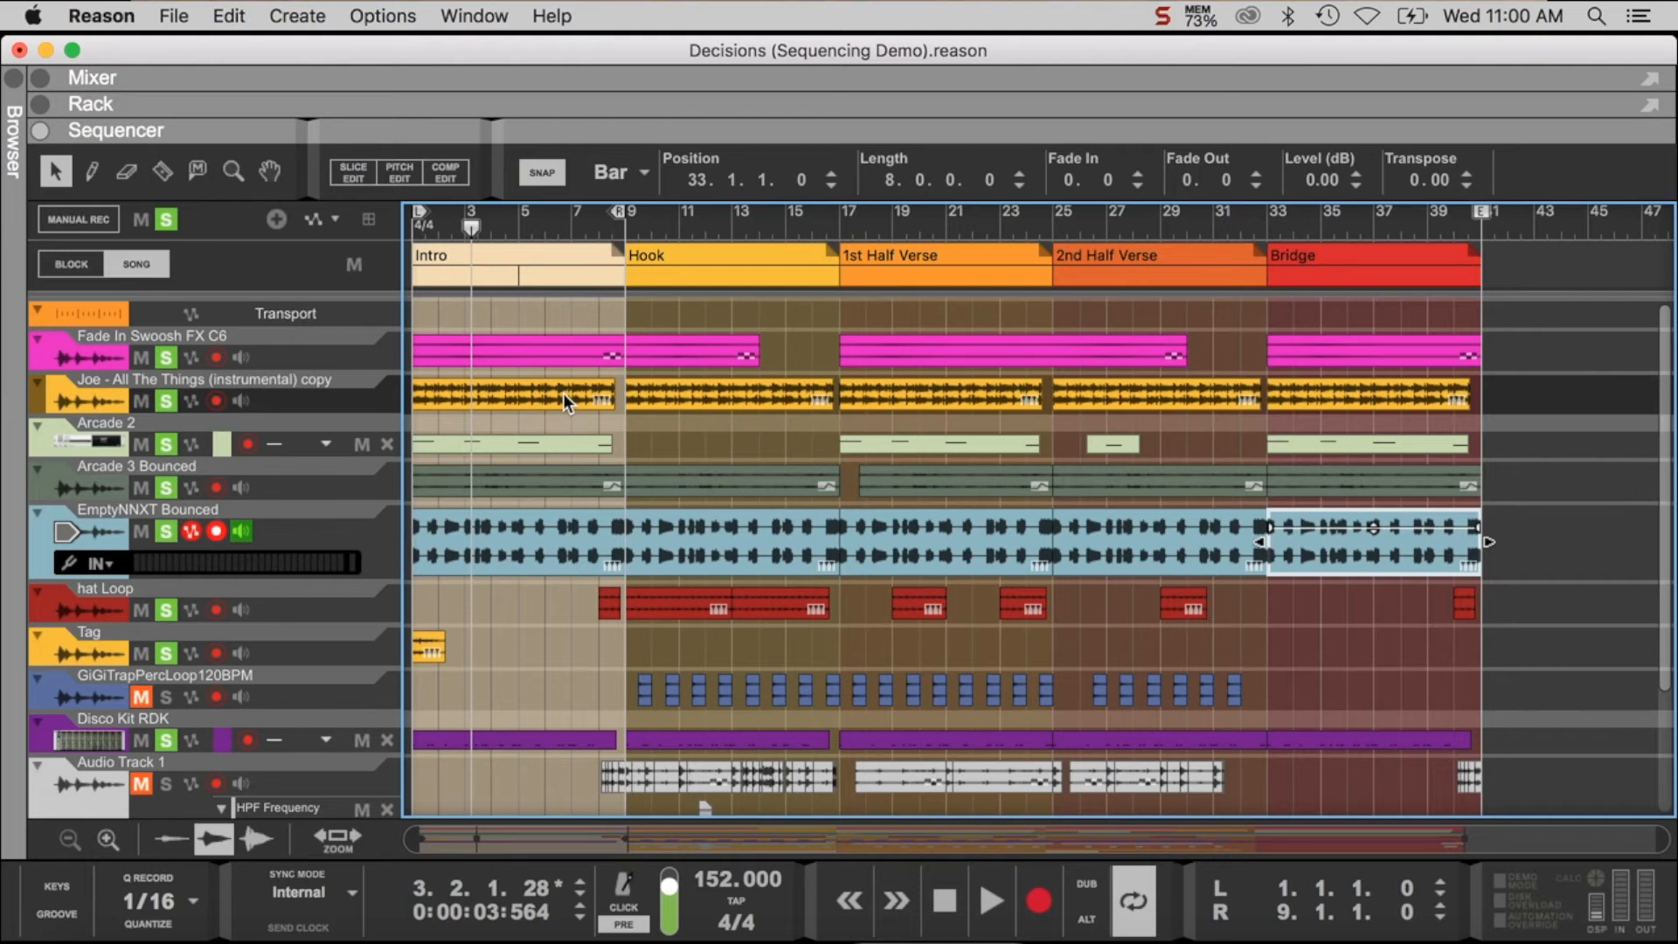
# - Move the loop to the 1st Half Verse, bars 17 to 25, and clear the solo on all tracks
pyautogui.moveTo(623, 220); pyautogui.dragTo(1056, 316)
pyautogui.moveTo(421, 218); pyautogui.dragTo(835, 306)
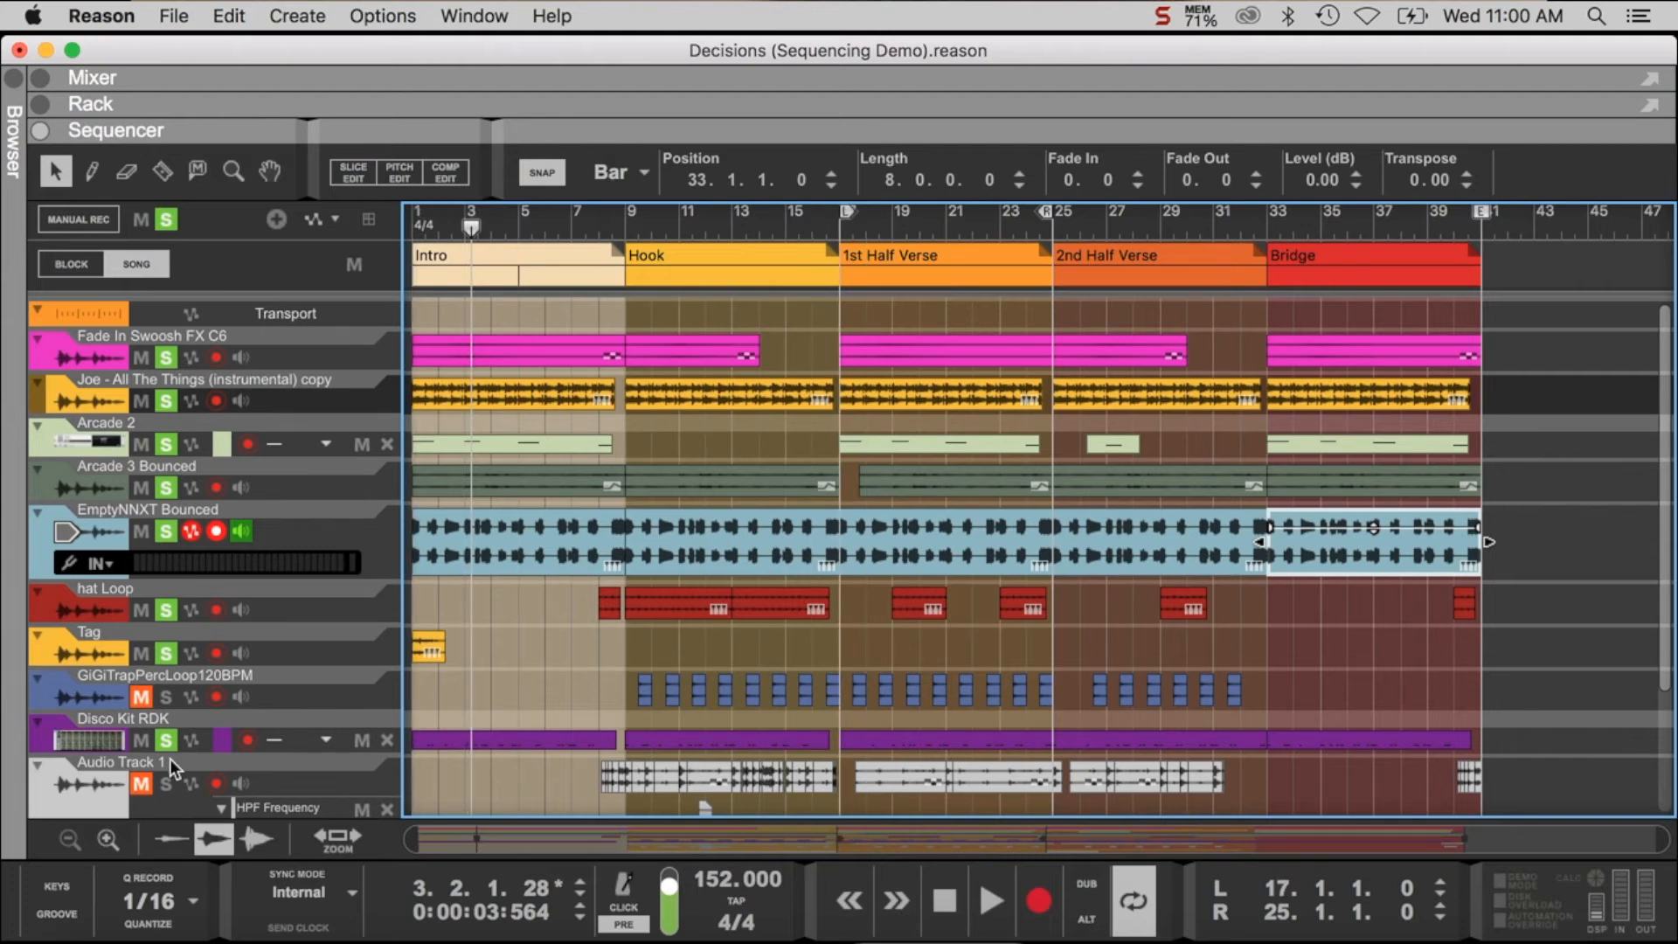
pyautogui.click(141, 784)
pyautogui.click(143, 695)
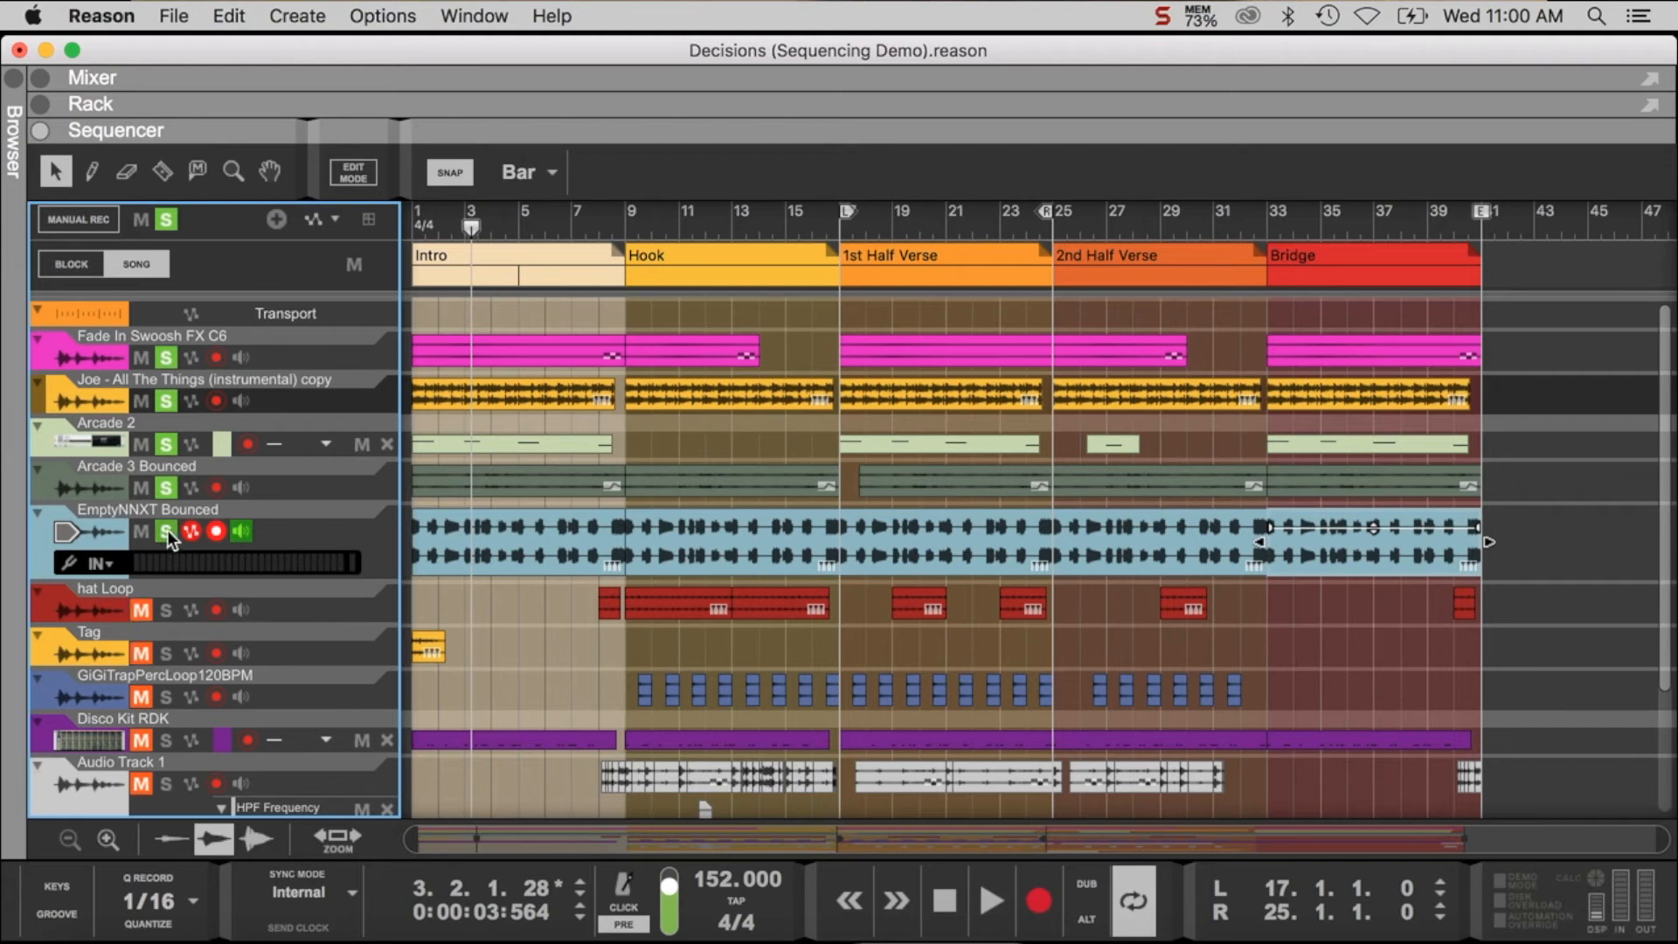
pyautogui.click(167, 400)
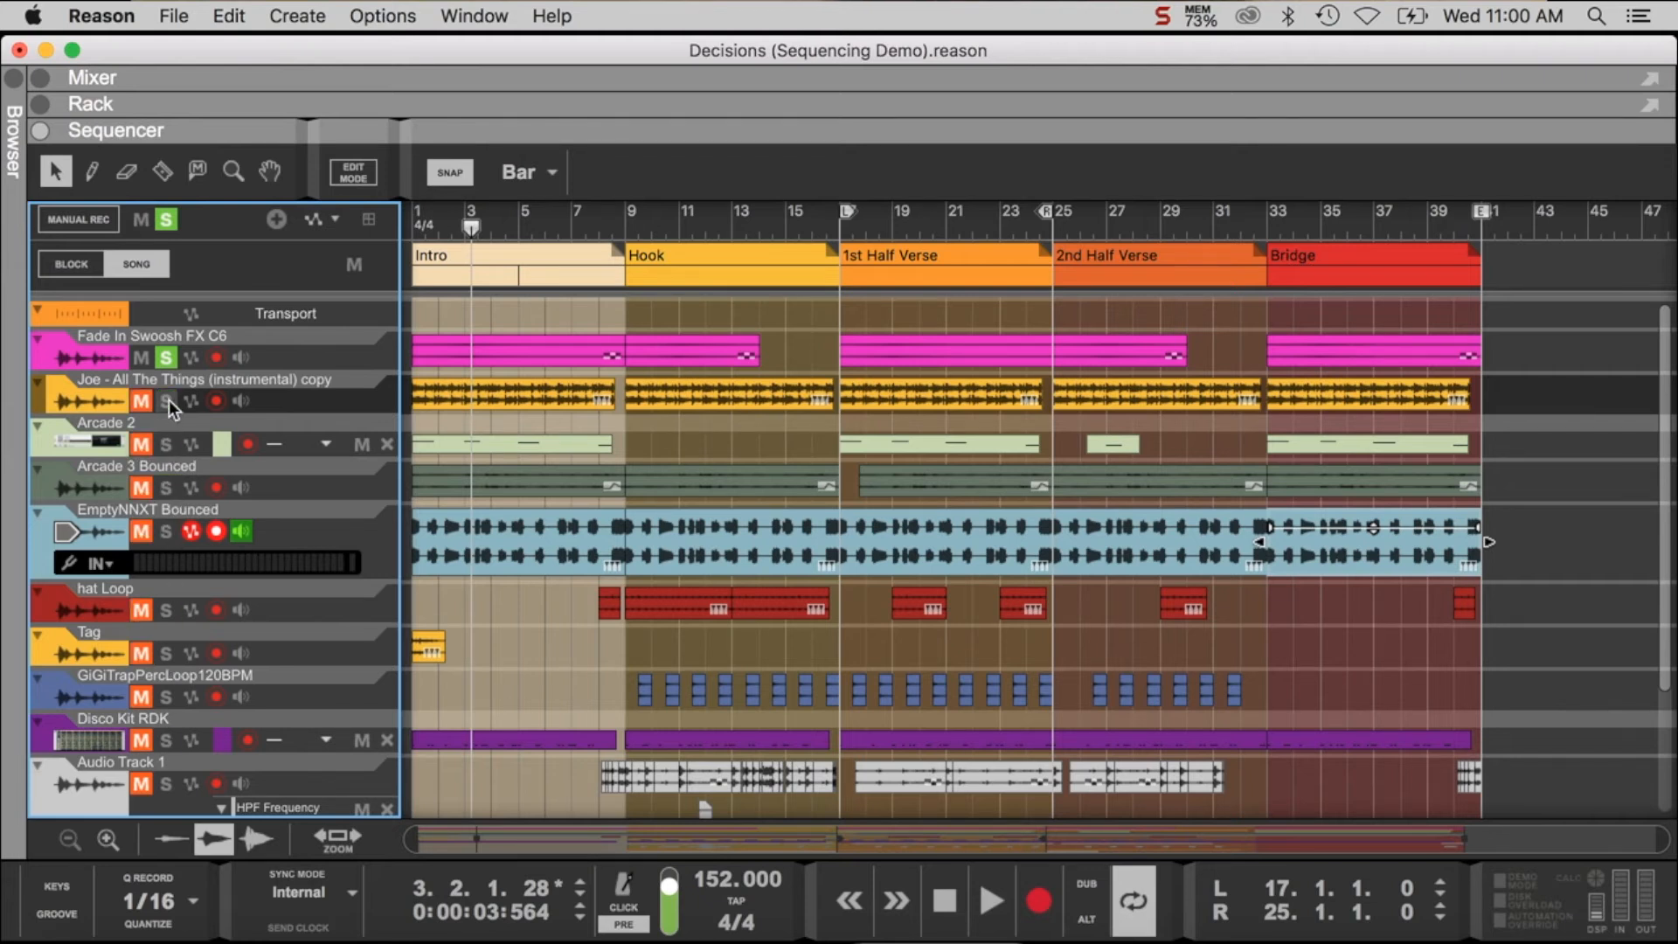
pyautogui.click(166, 358)
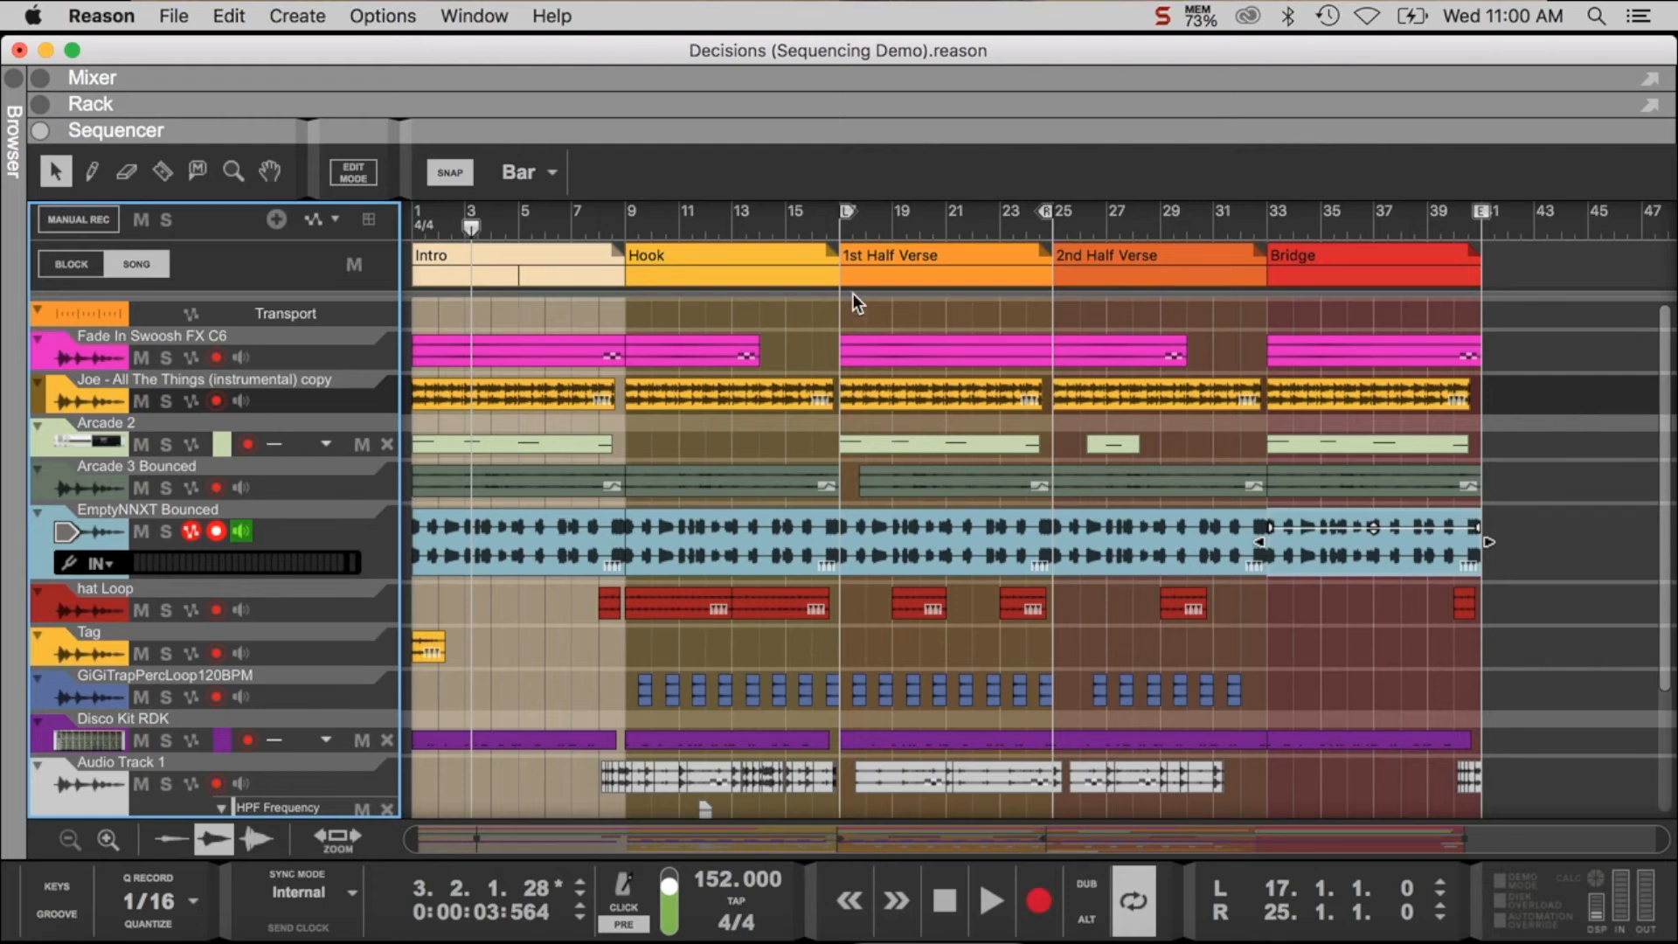
# - Play the looped 1st Half Verse from bar 17 with all tracks and stop playback
pyautogui.click(840, 229)
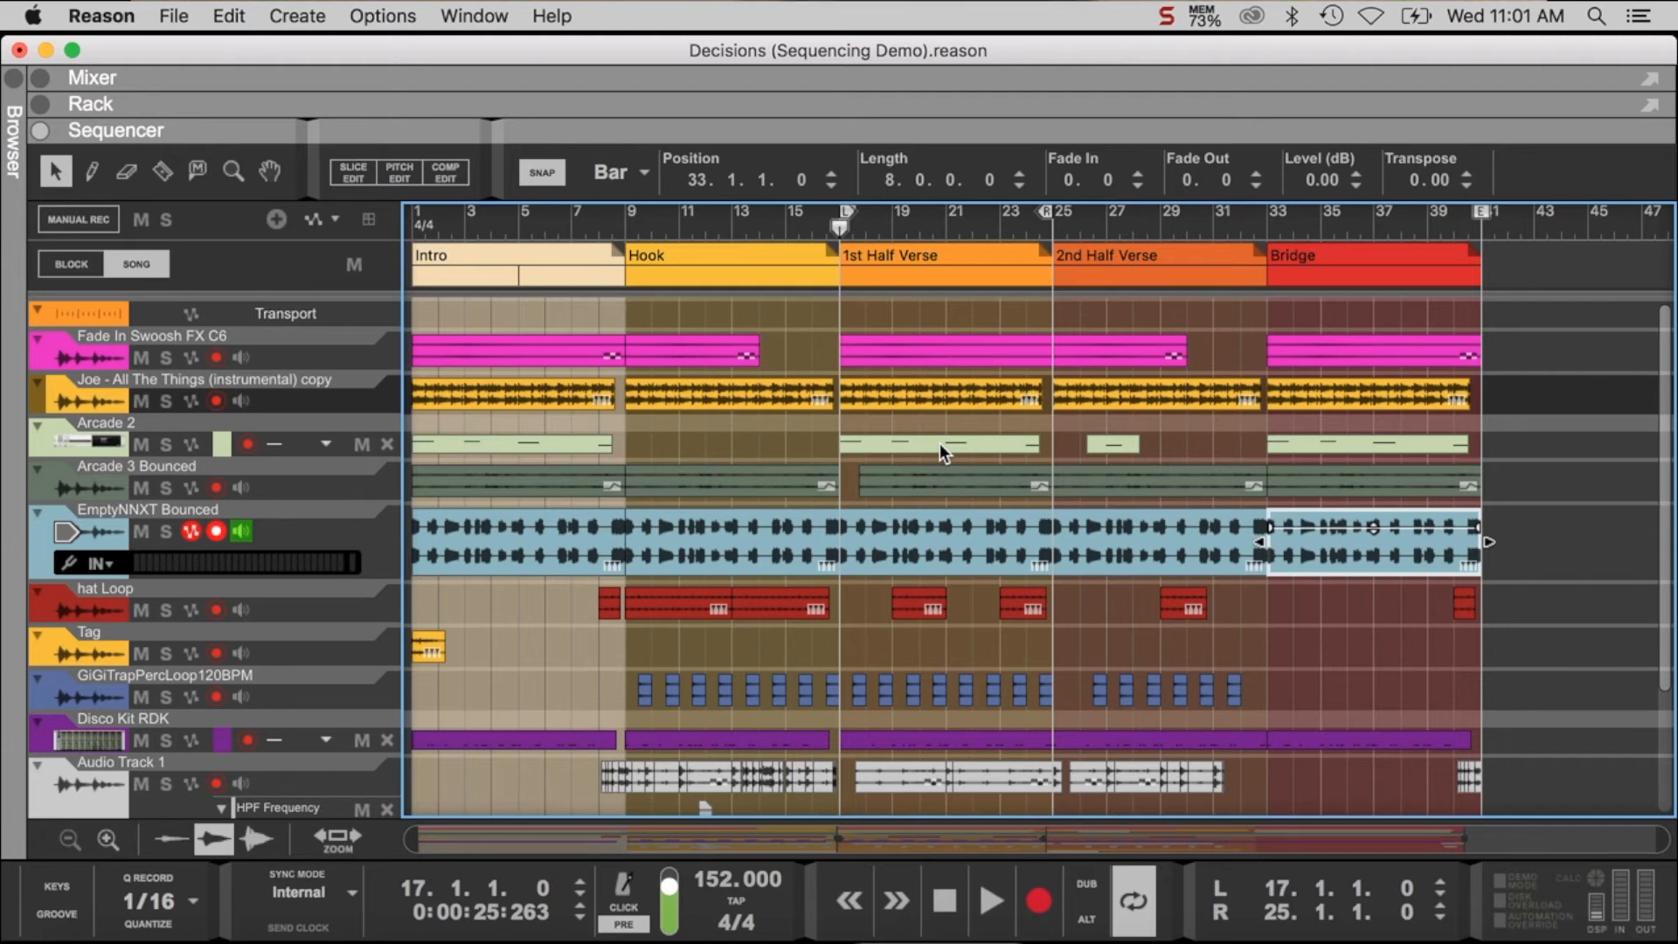
pyautogui.press('space')
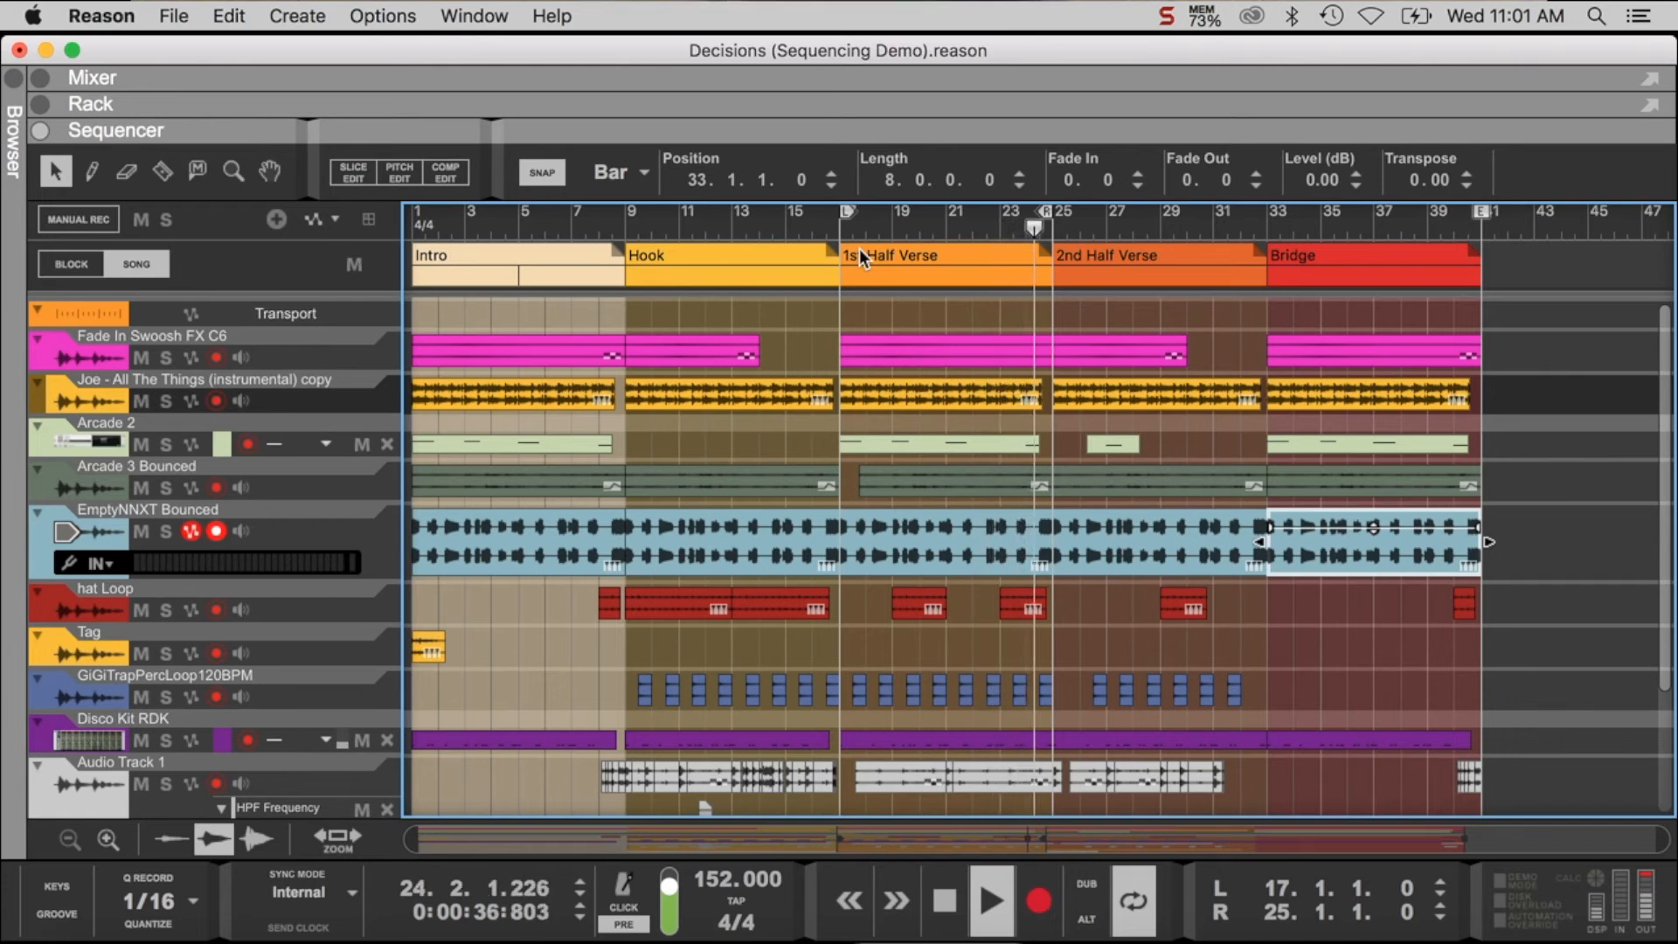
pyautogui.press('space')
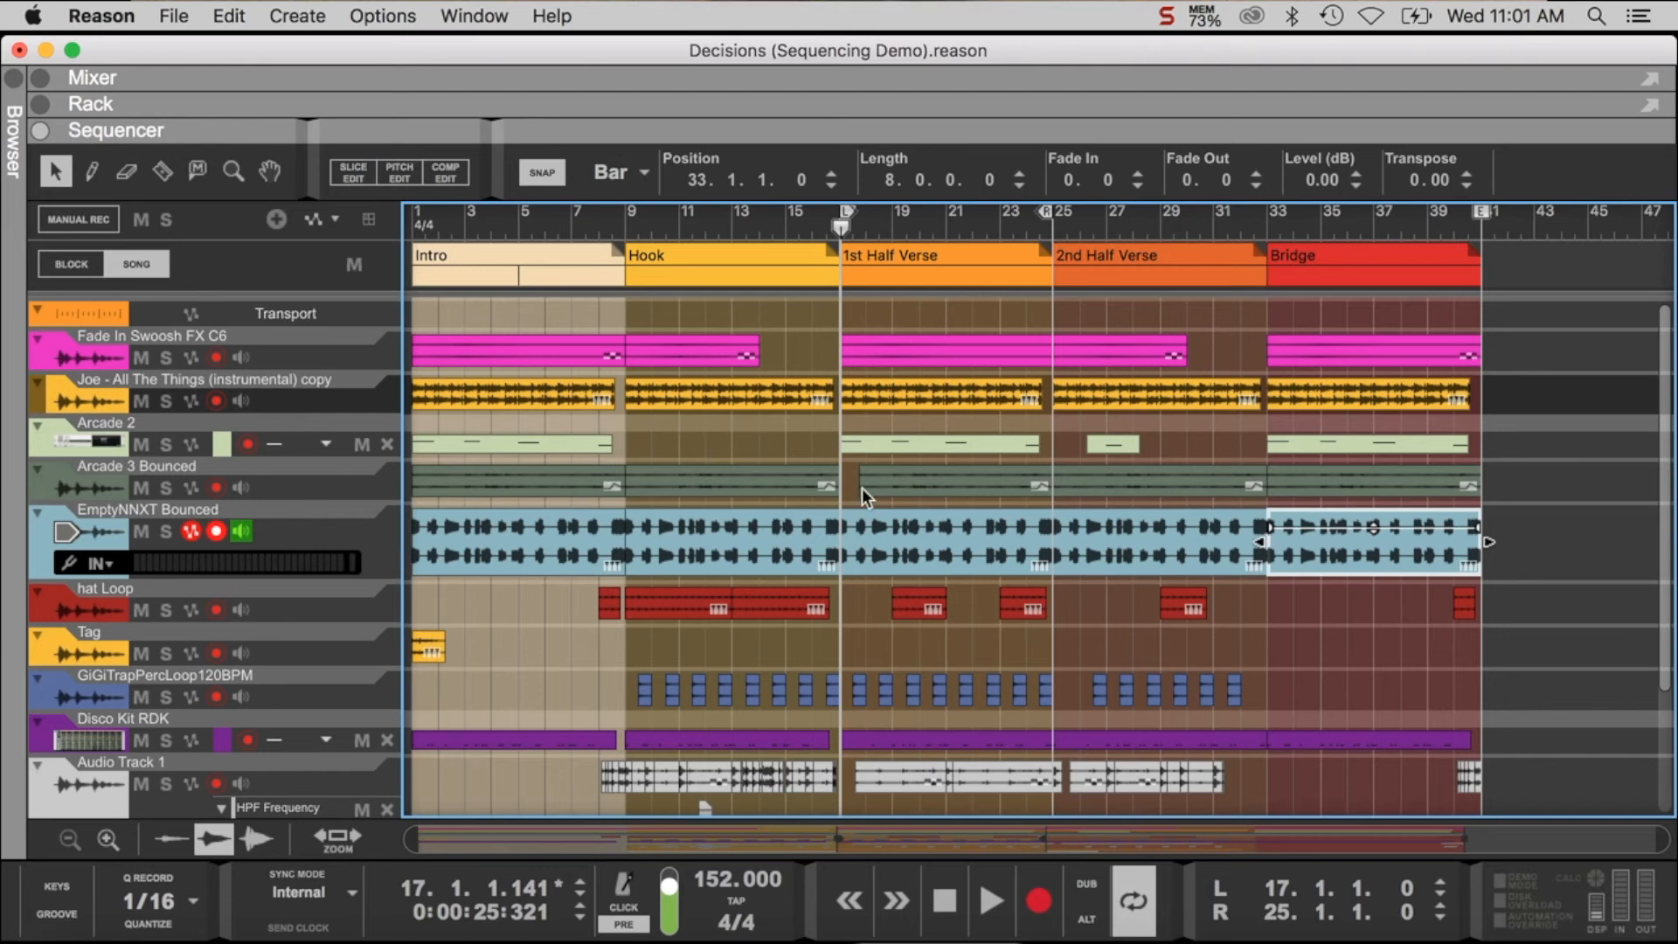
# - Examine which tracks have clips in the 1st Half Verse, and replay the section through to its end
pyautogui.scroll(-4, 852, 479)
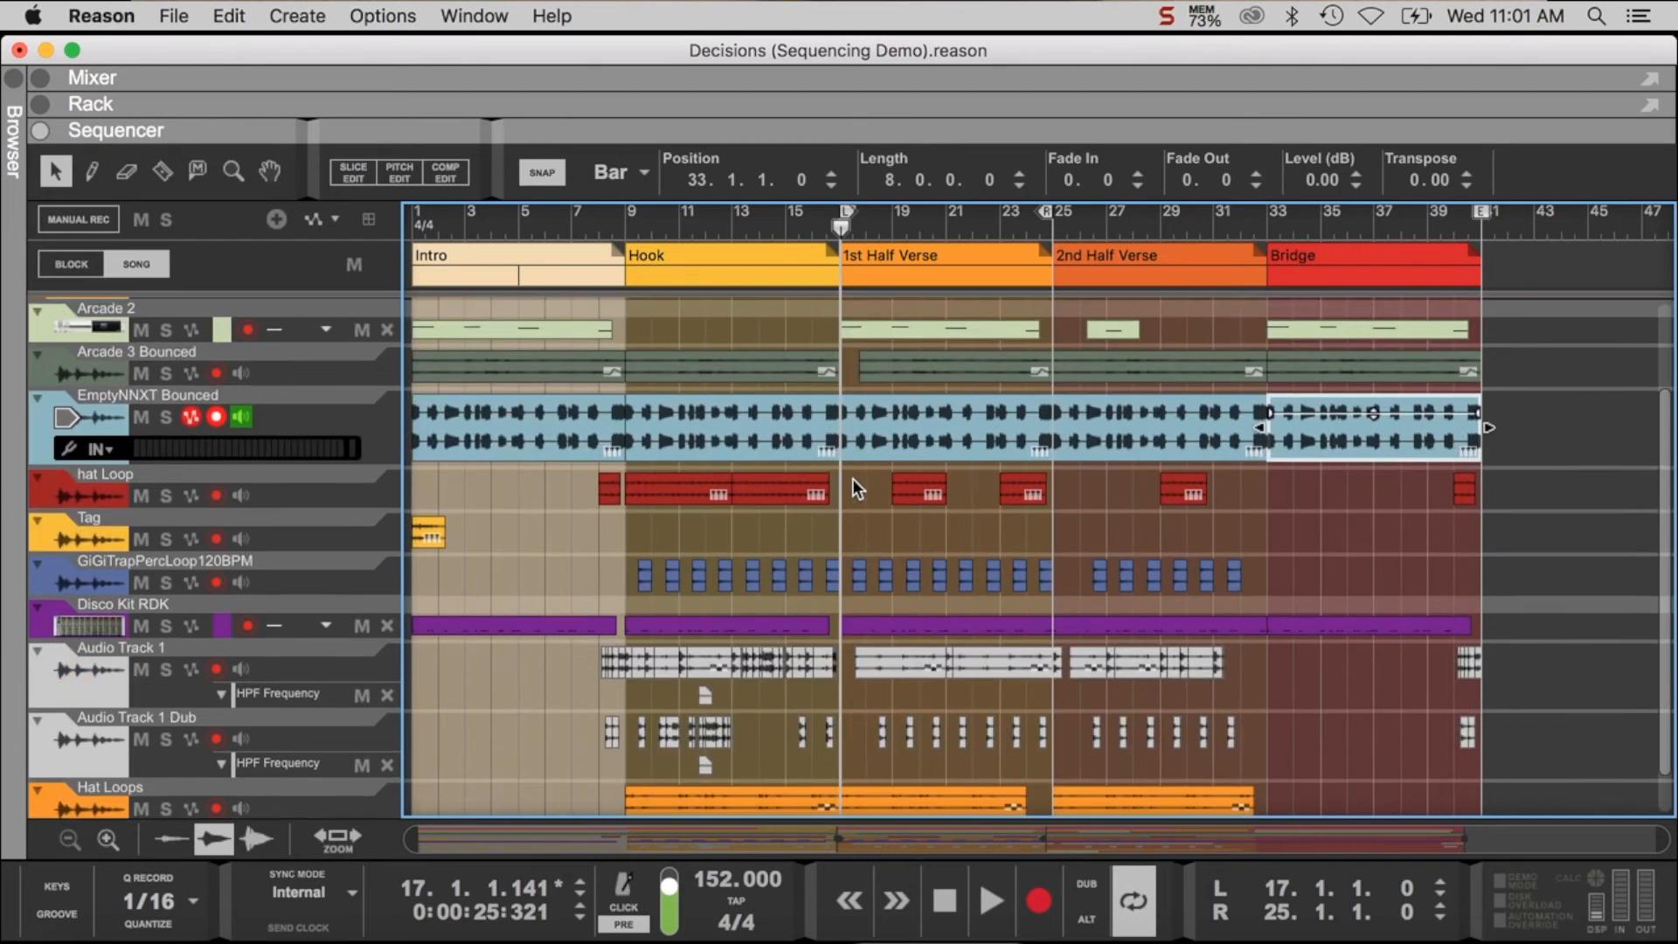
pyautogui.scroll(2, 846, 496)
pyautogui.scroll(-2, 847, 540)
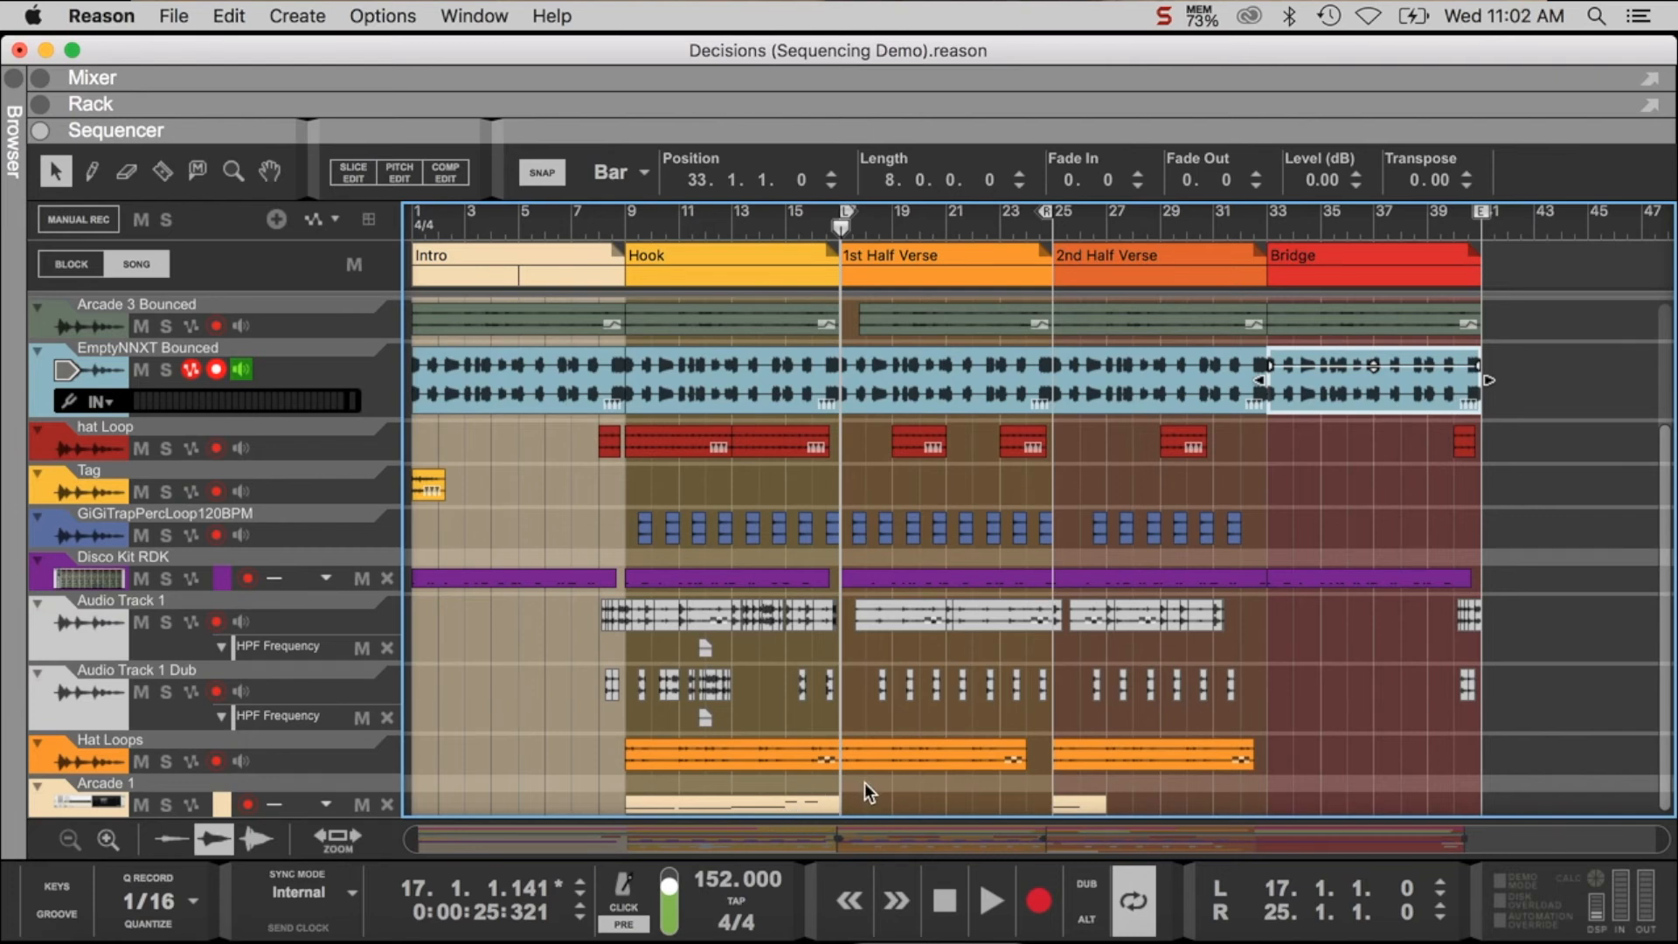
pyautogui.scroll(4, 890, 340)
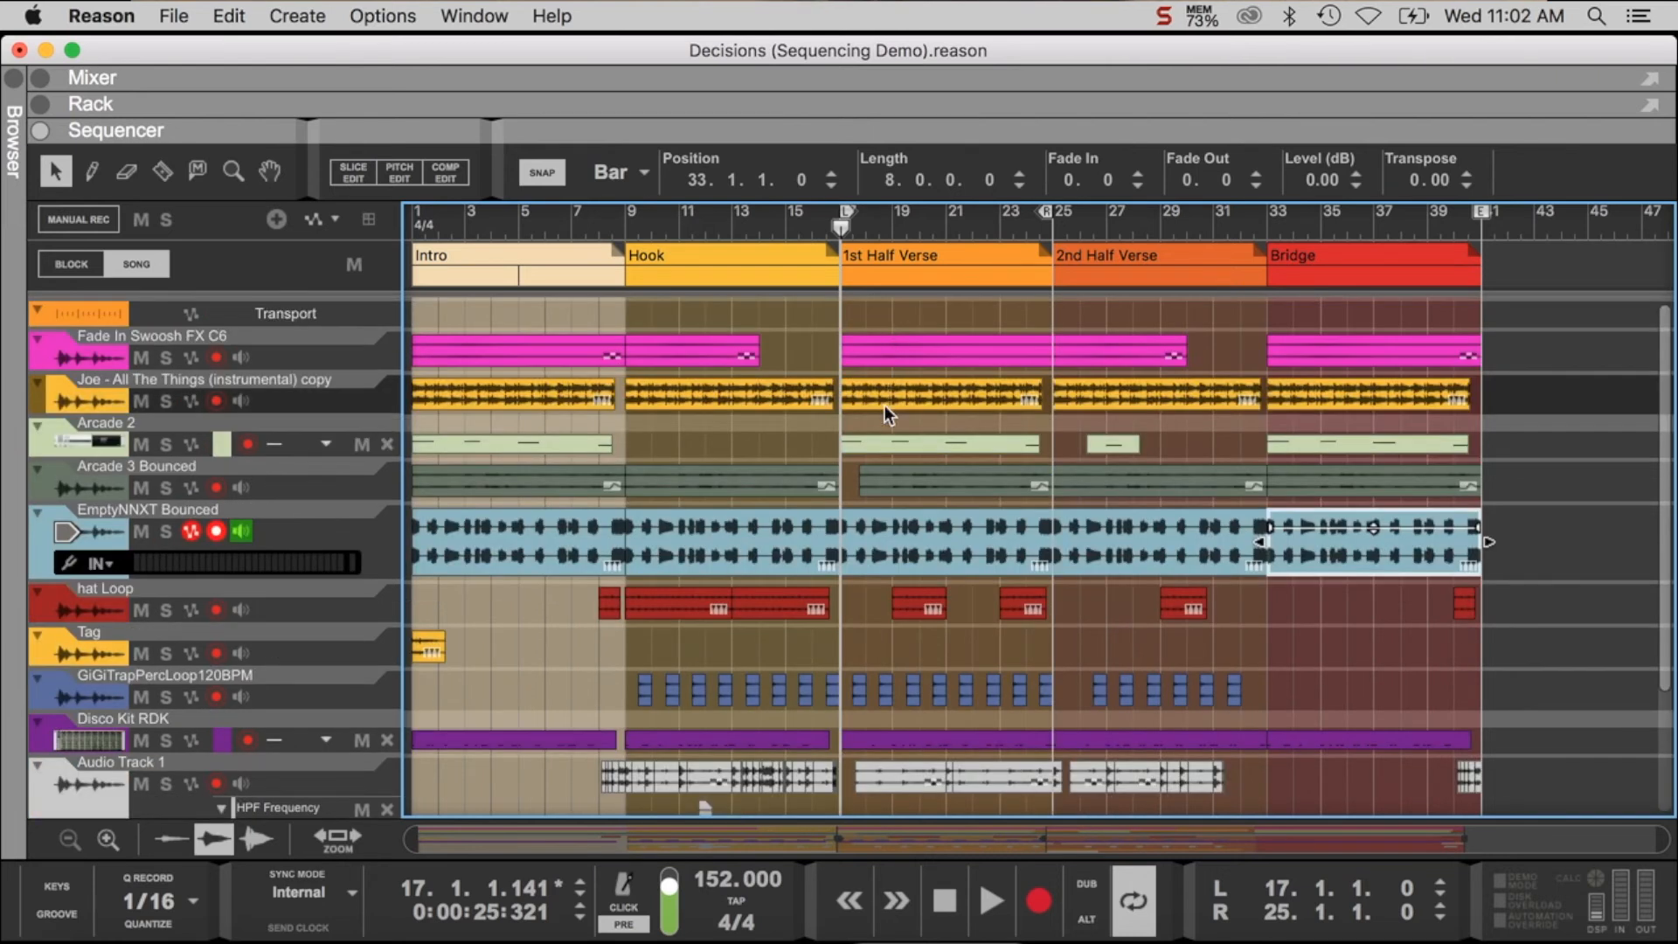
pyautogui.scroll(-4, 911, 444)
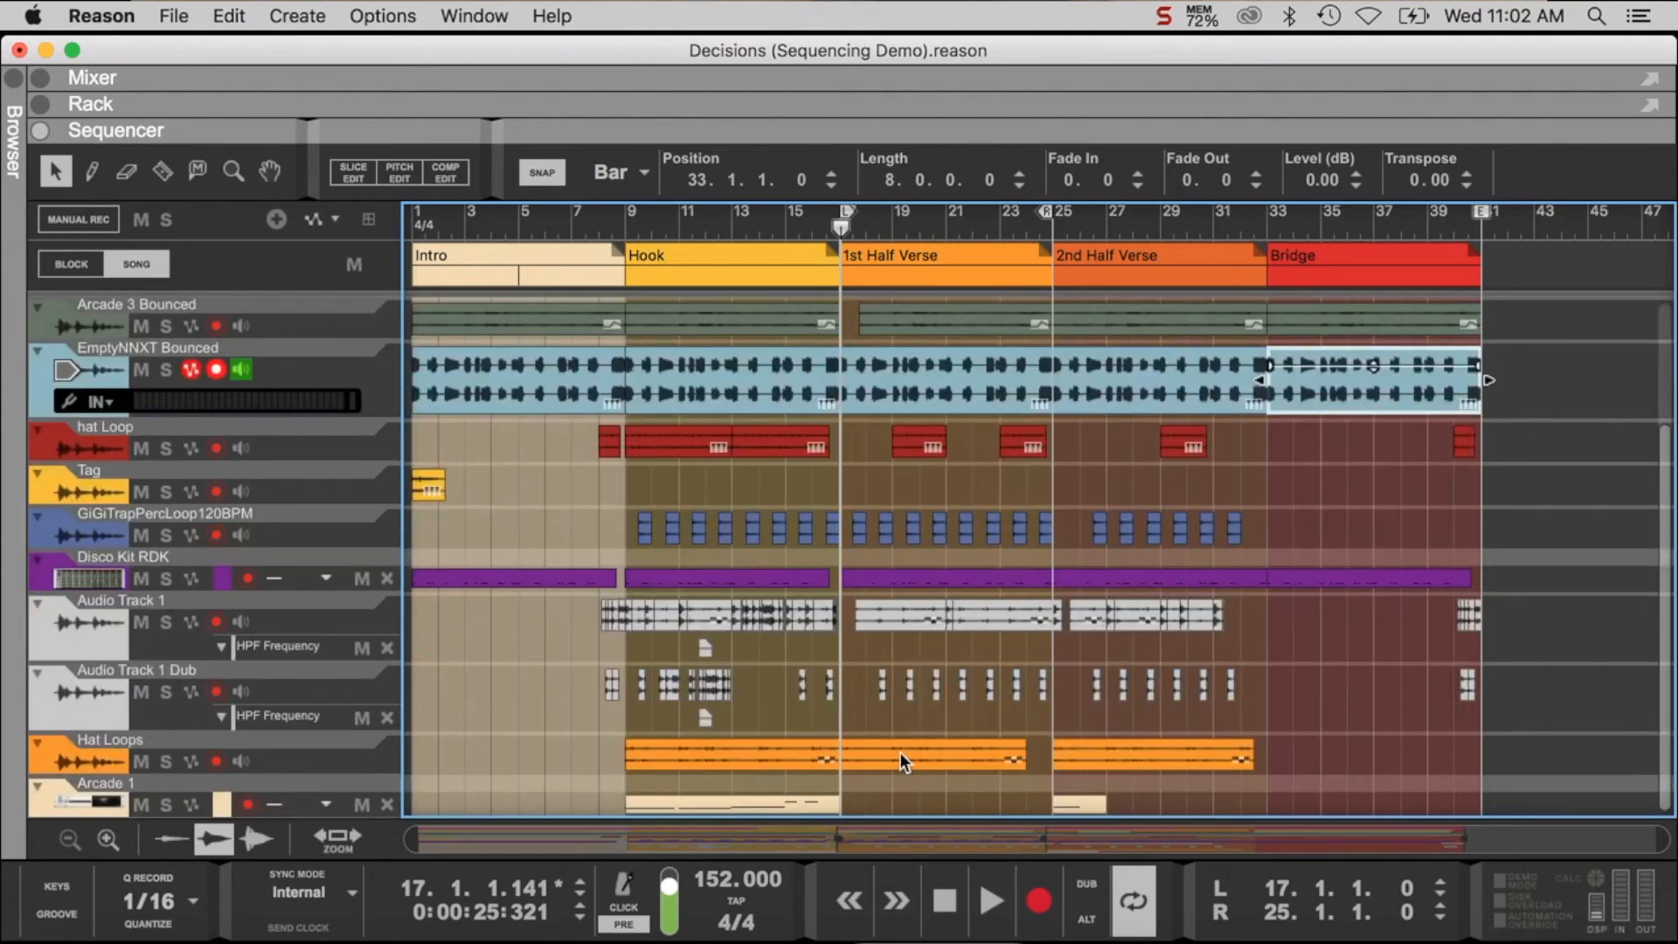
pyautogui.scroll(4, 900, 753)
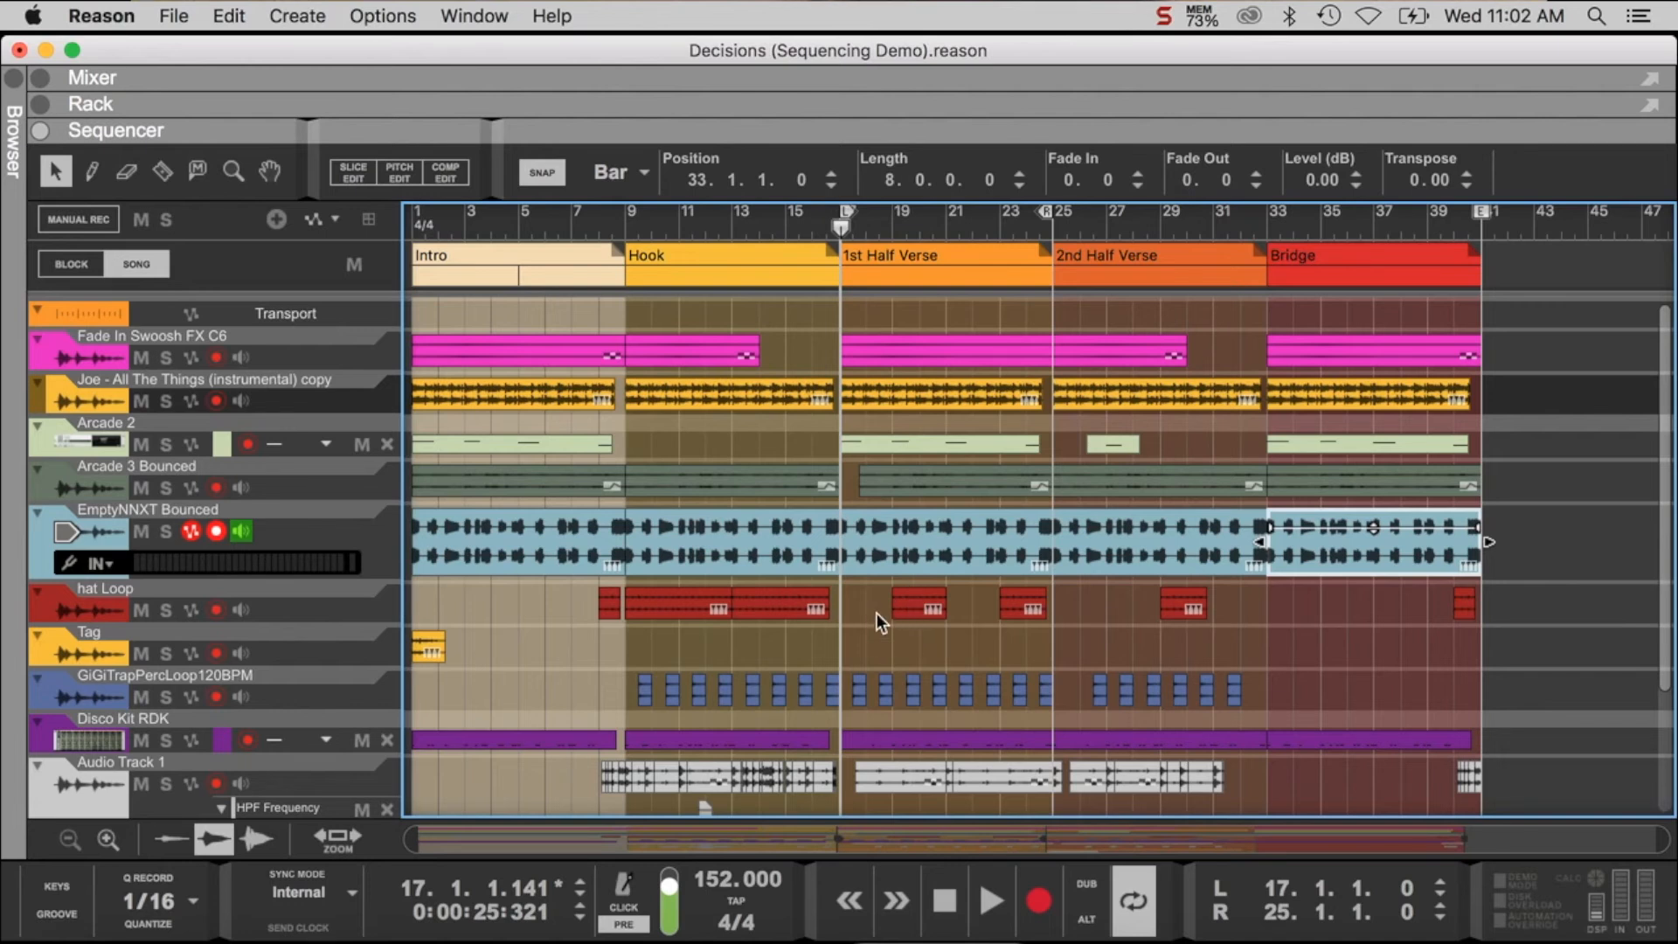
pyautogui.press('space')
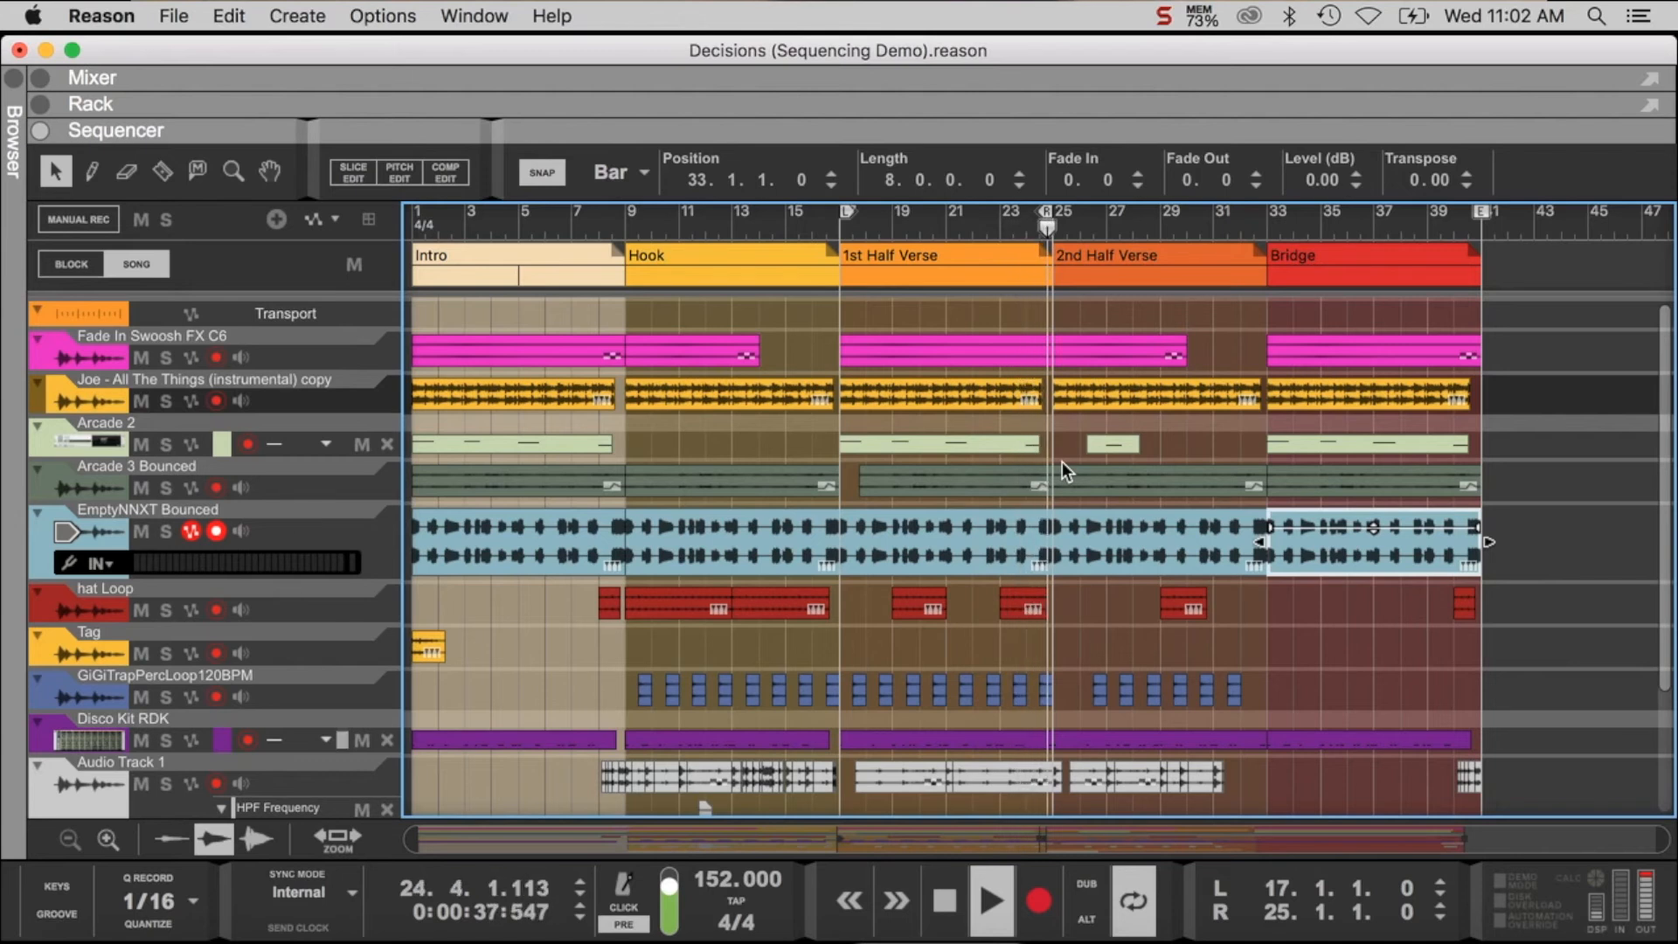
pyautogui.press('space')
# - Move the loop to the 2nd Half Verse, bars 25 to 33
pyautogui.moveTo(1049, 223); pyautogui.dragTo(1260, 219)
pyautogui.moveTo(848, 203); pyautogui.dragTo(1066, 280)
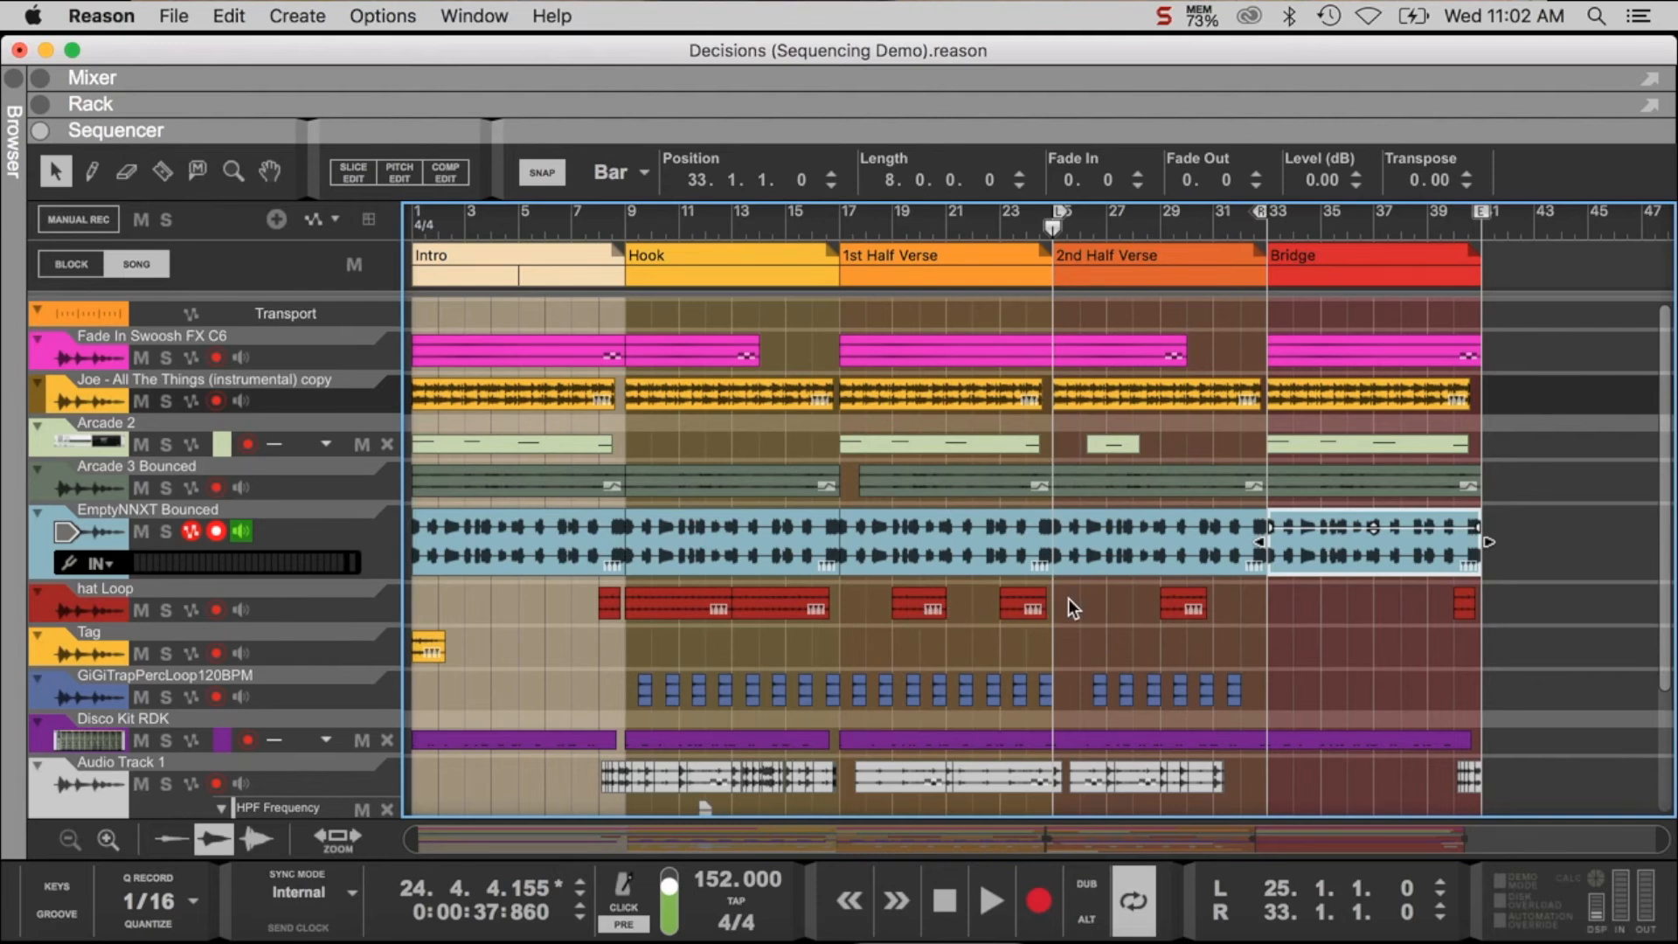
# - Examine which tracks have clips in the 2nd Half Verse, and play that section
pyautogui.scroll(-2, 1068, 612)
pyautogui.scroll(-1, 1064, 612)
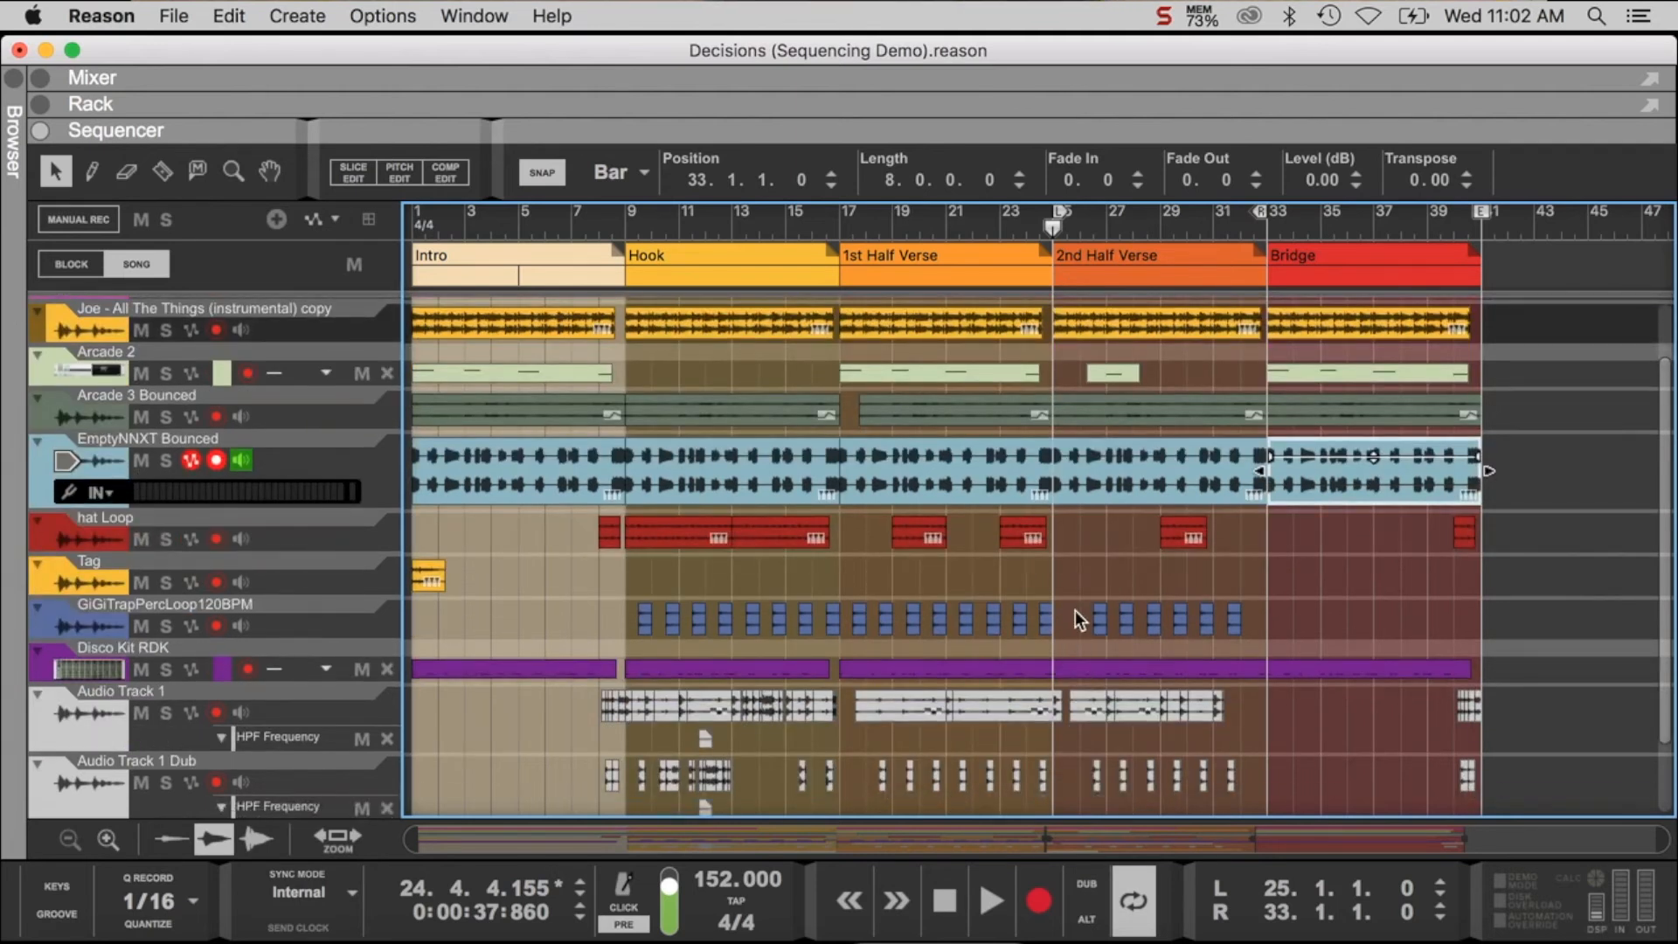
pyautogui.scroll(-3, 1075, 610)
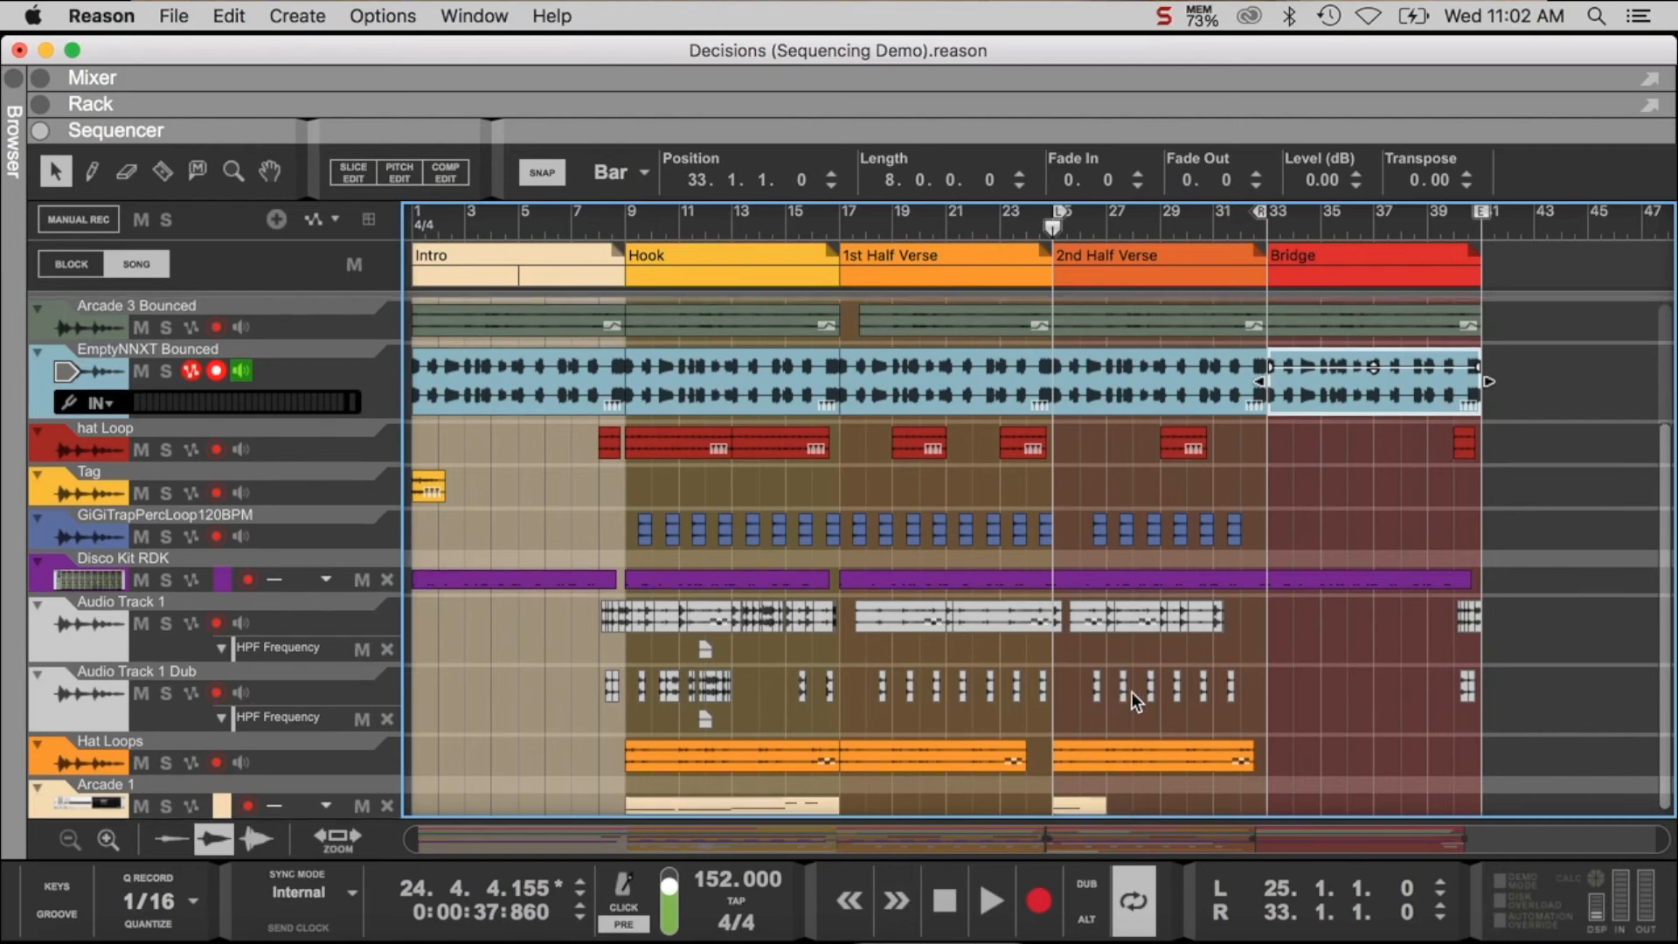
pyautogui.scroll(1, 1133, 699)
pyautogui.scroll(4, 1132, 699)
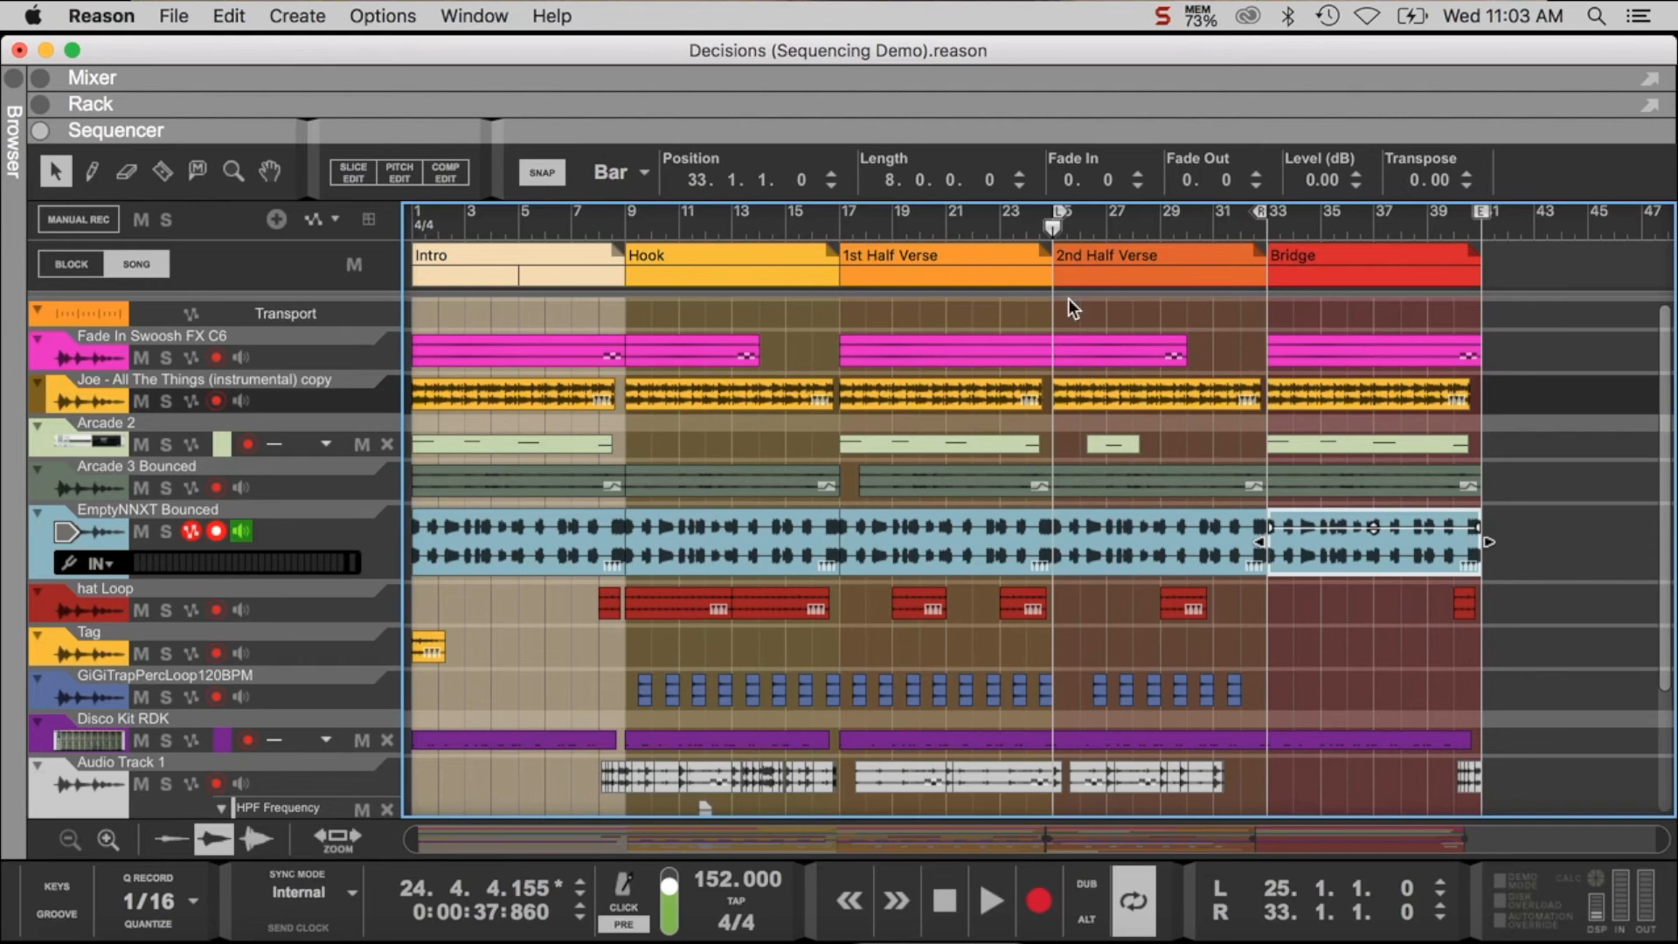
pyautogui.press('space')
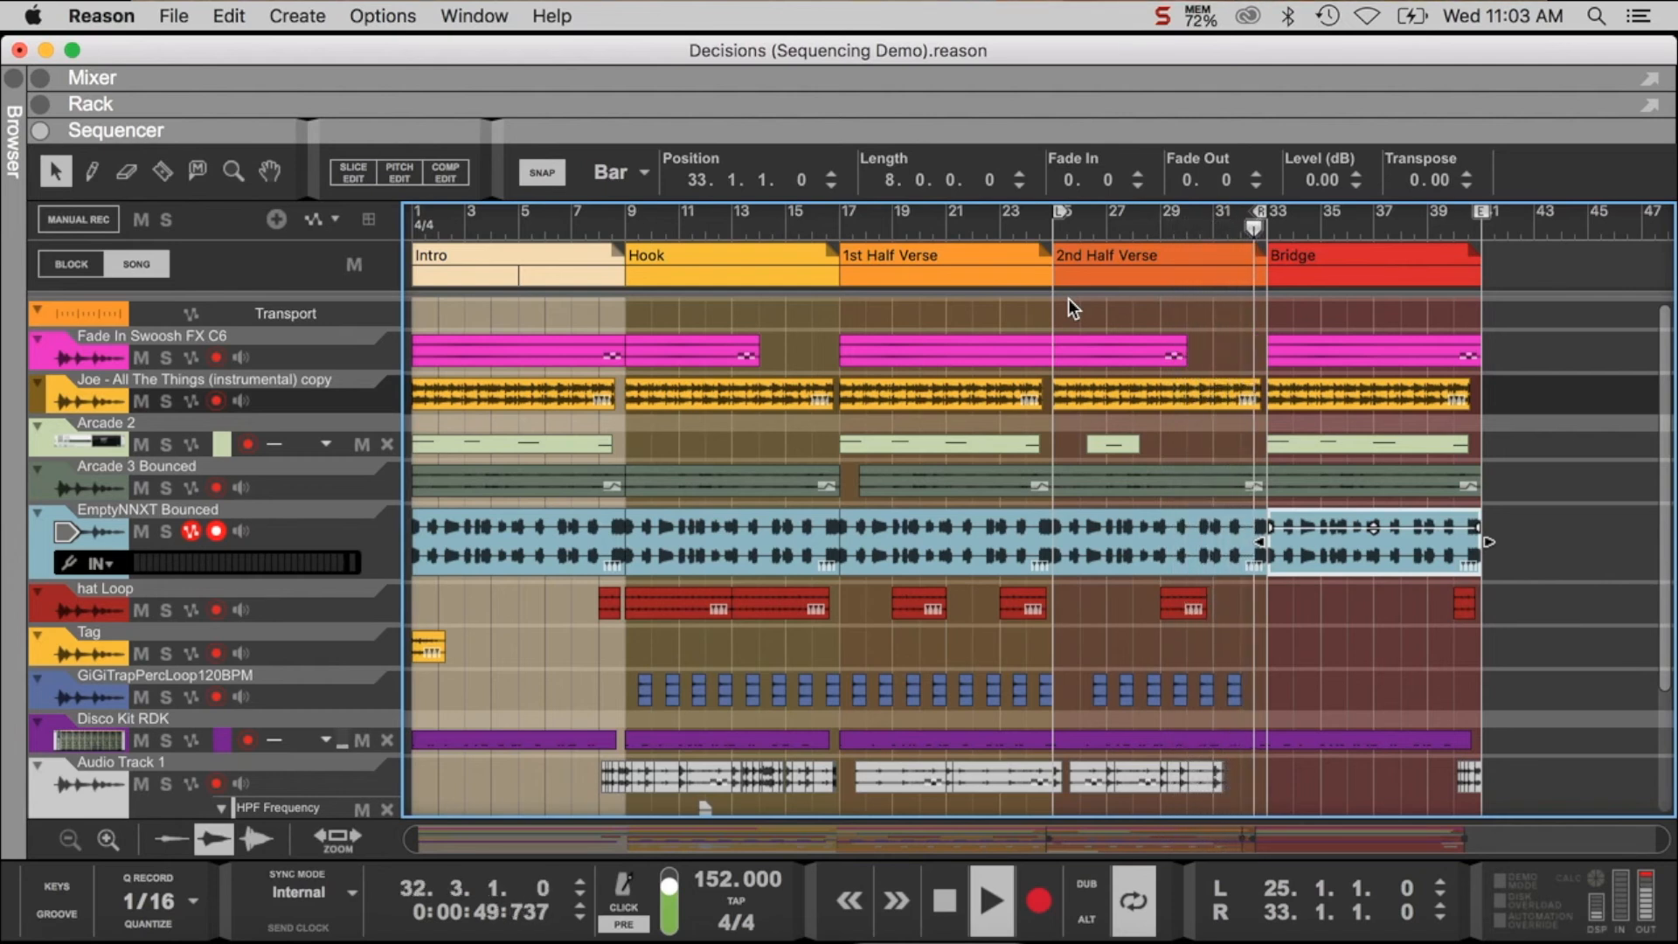
# - Stop playback and extend the loop's right locator to bar 41, at the end of the Bridge
pyautogui.press('space')
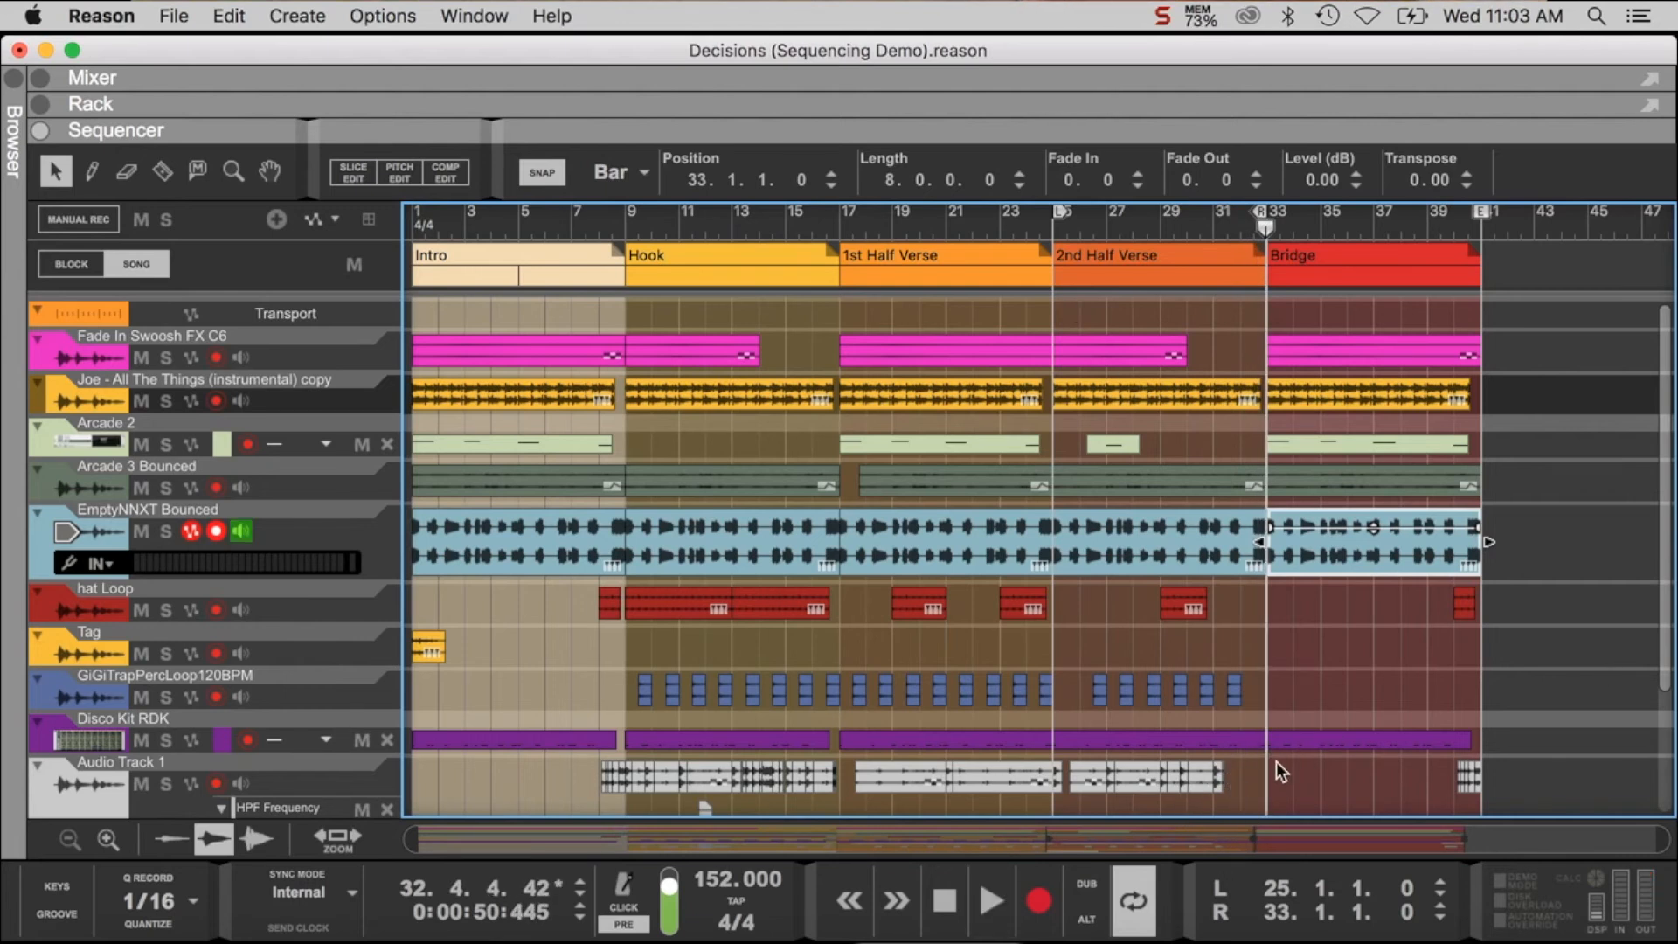
pyautogui.scroll(-5, 1266, 768)
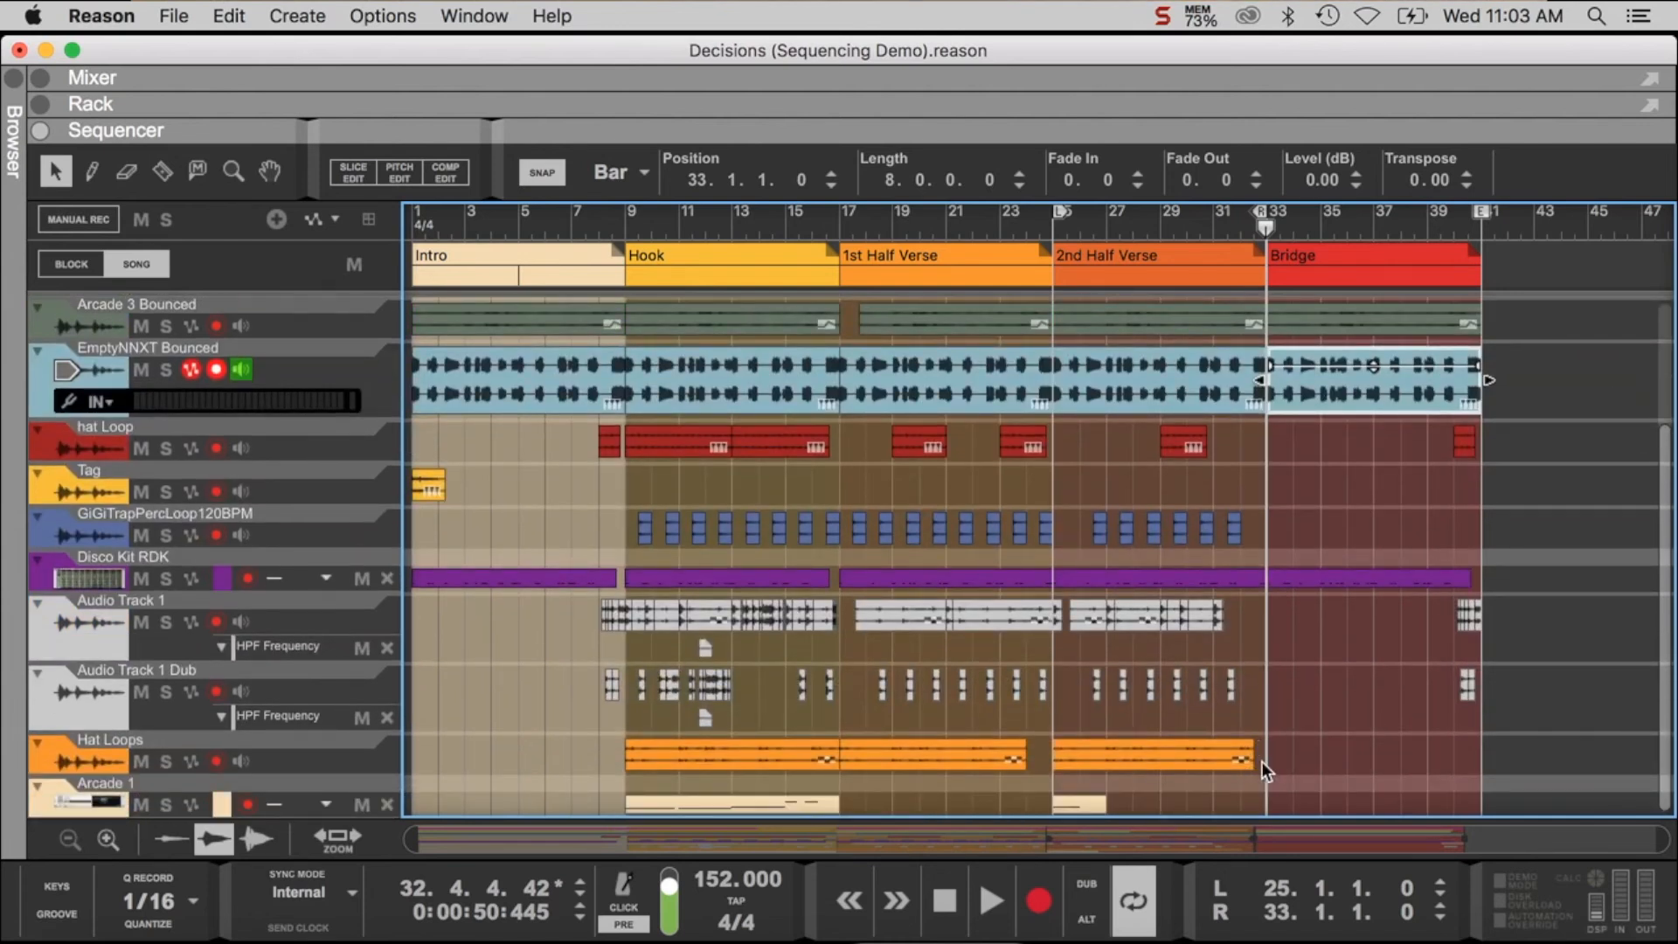
pyautogui.click(1247, 230)
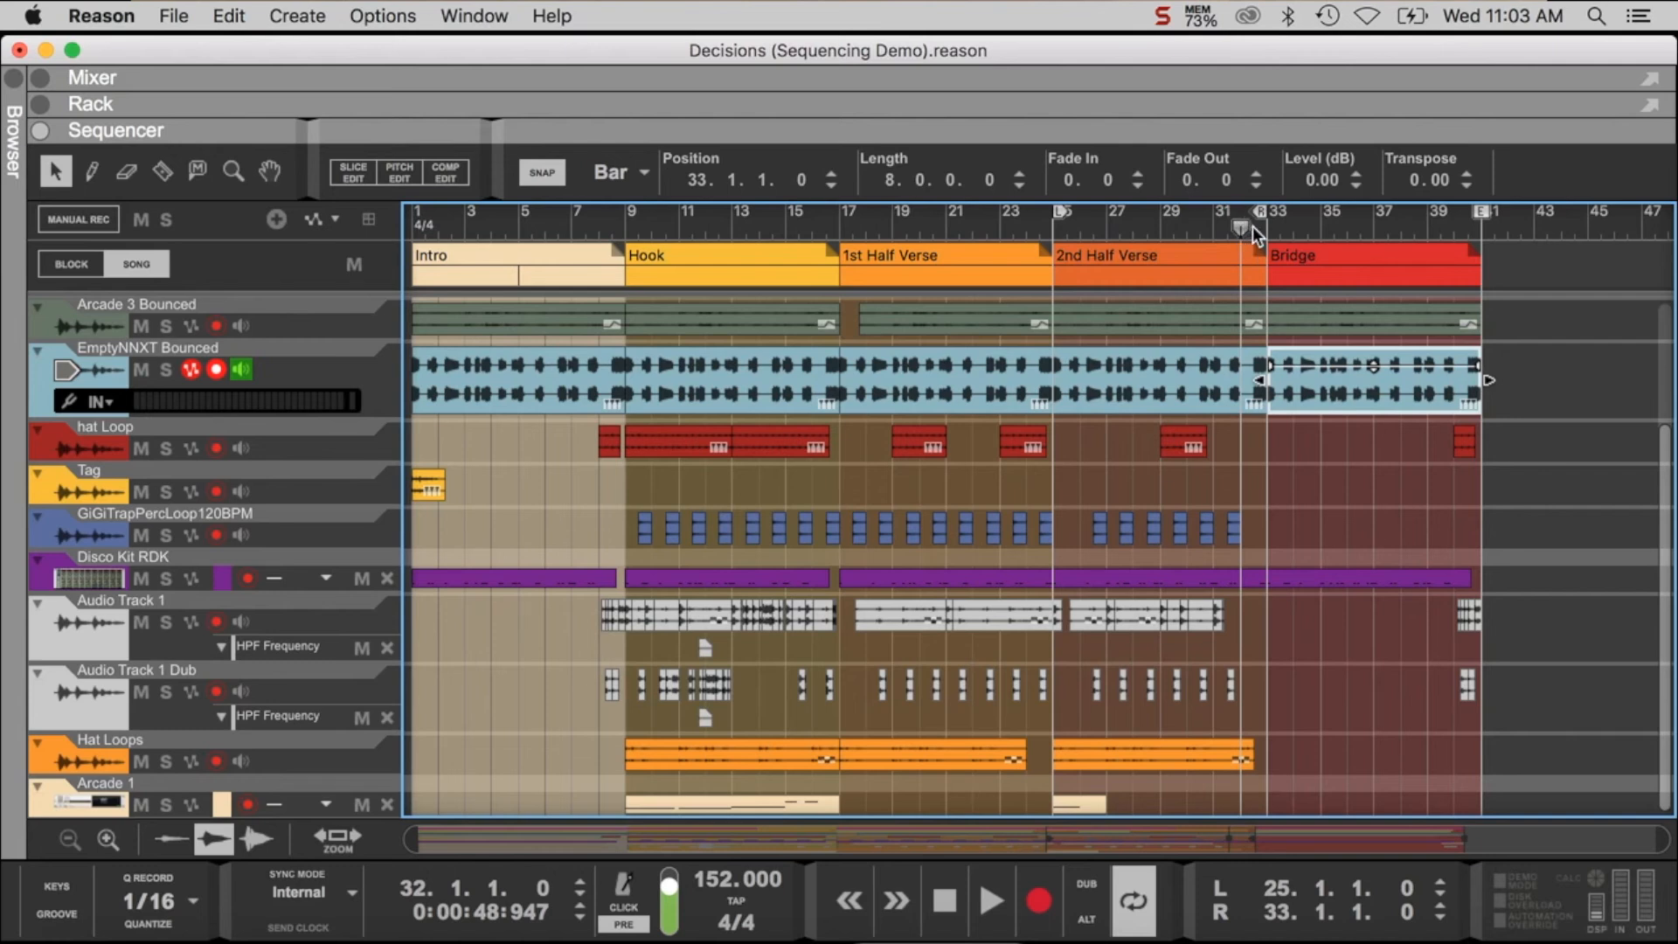
pyautogui.click(1259, 226)
pyautogui.click(1251, 227)
pyautogui.moveTo(1261, 210); pyautogui.dragTo(1471, 250)
# - Examine which tracks have clips in the Bridge, and play the section from bar 33 until it loops around
pyautogui.scroll(4, 1471, 250)
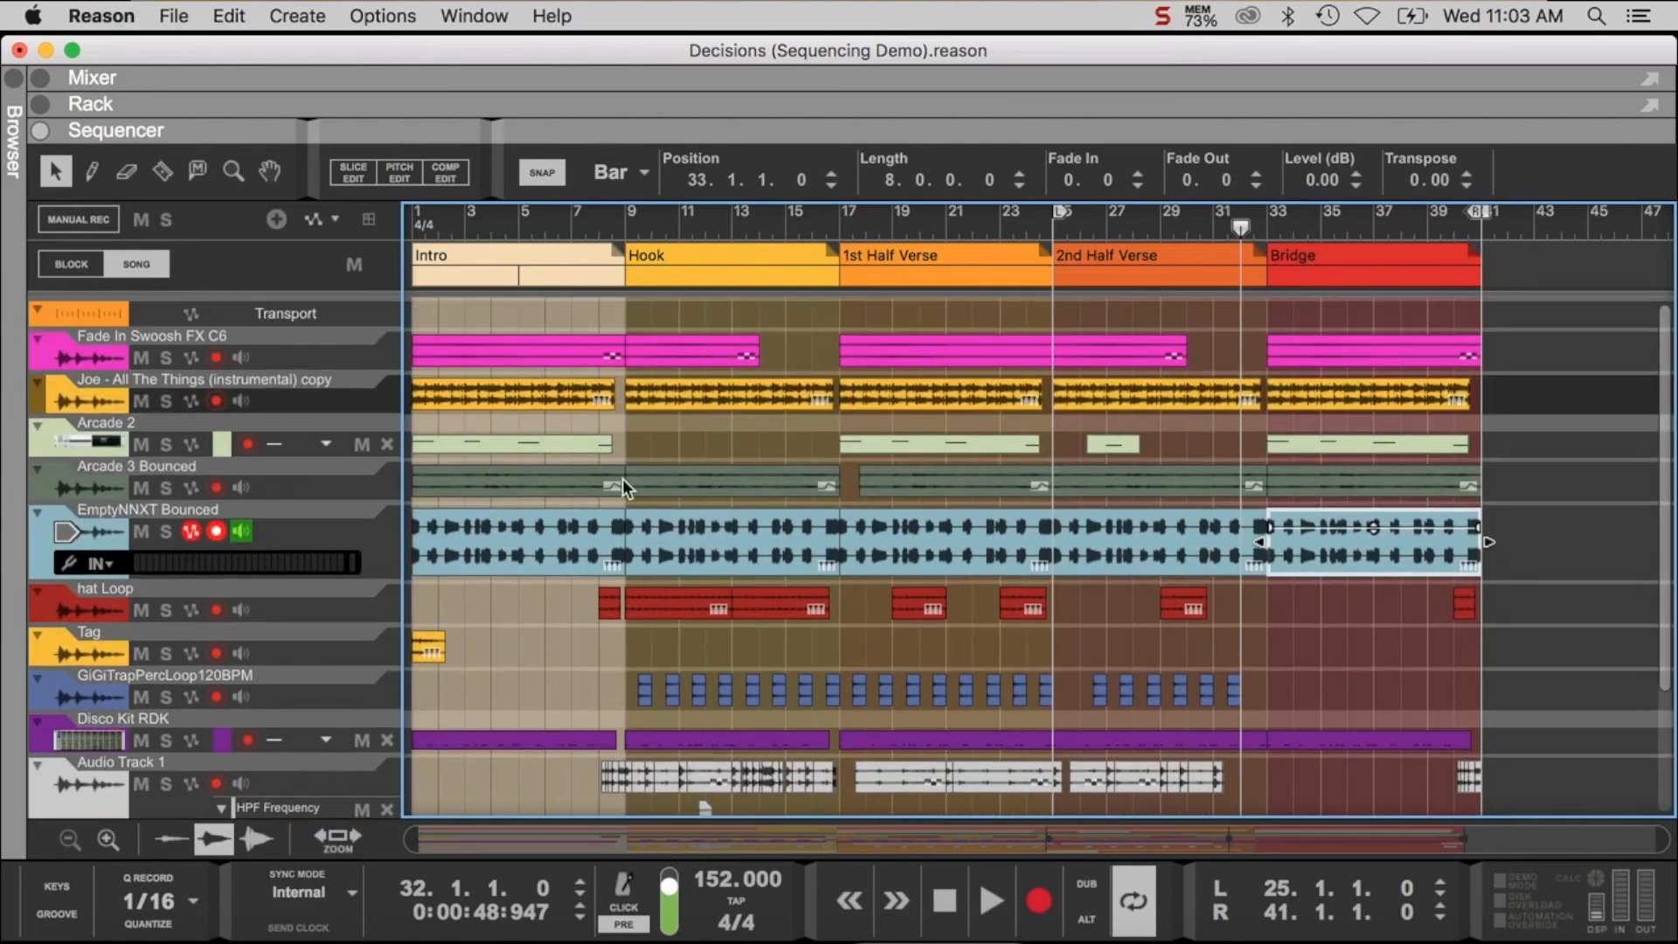
pyautogui.scroll(-4, 1373, 395)
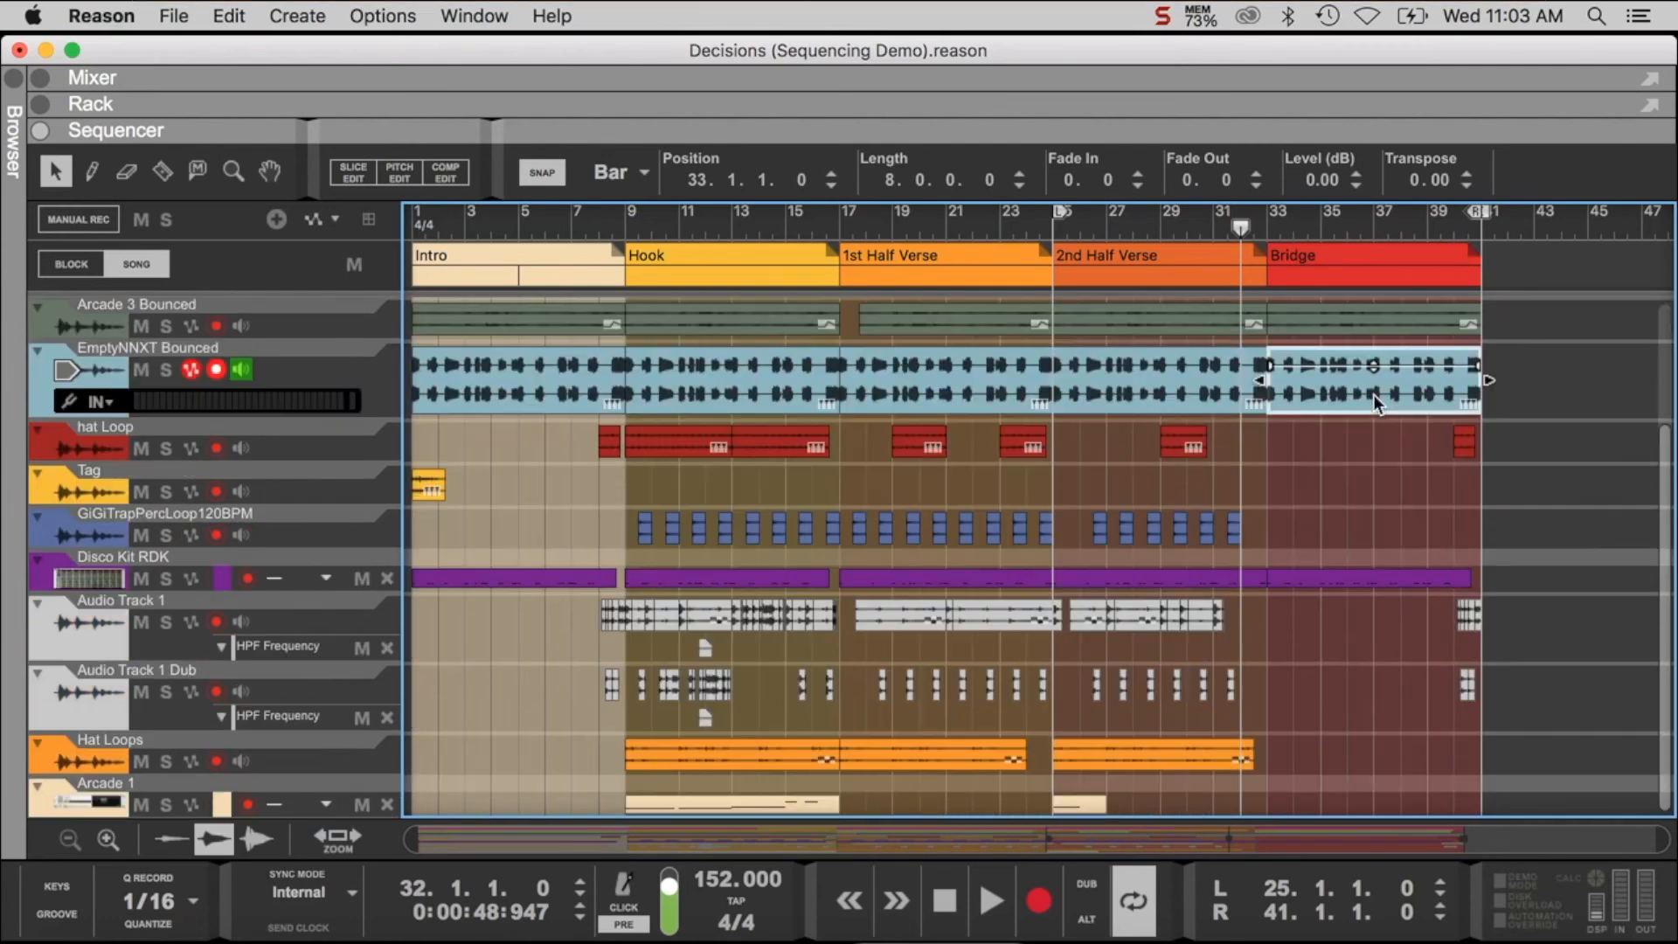
pyautogui.click(1267, 224)
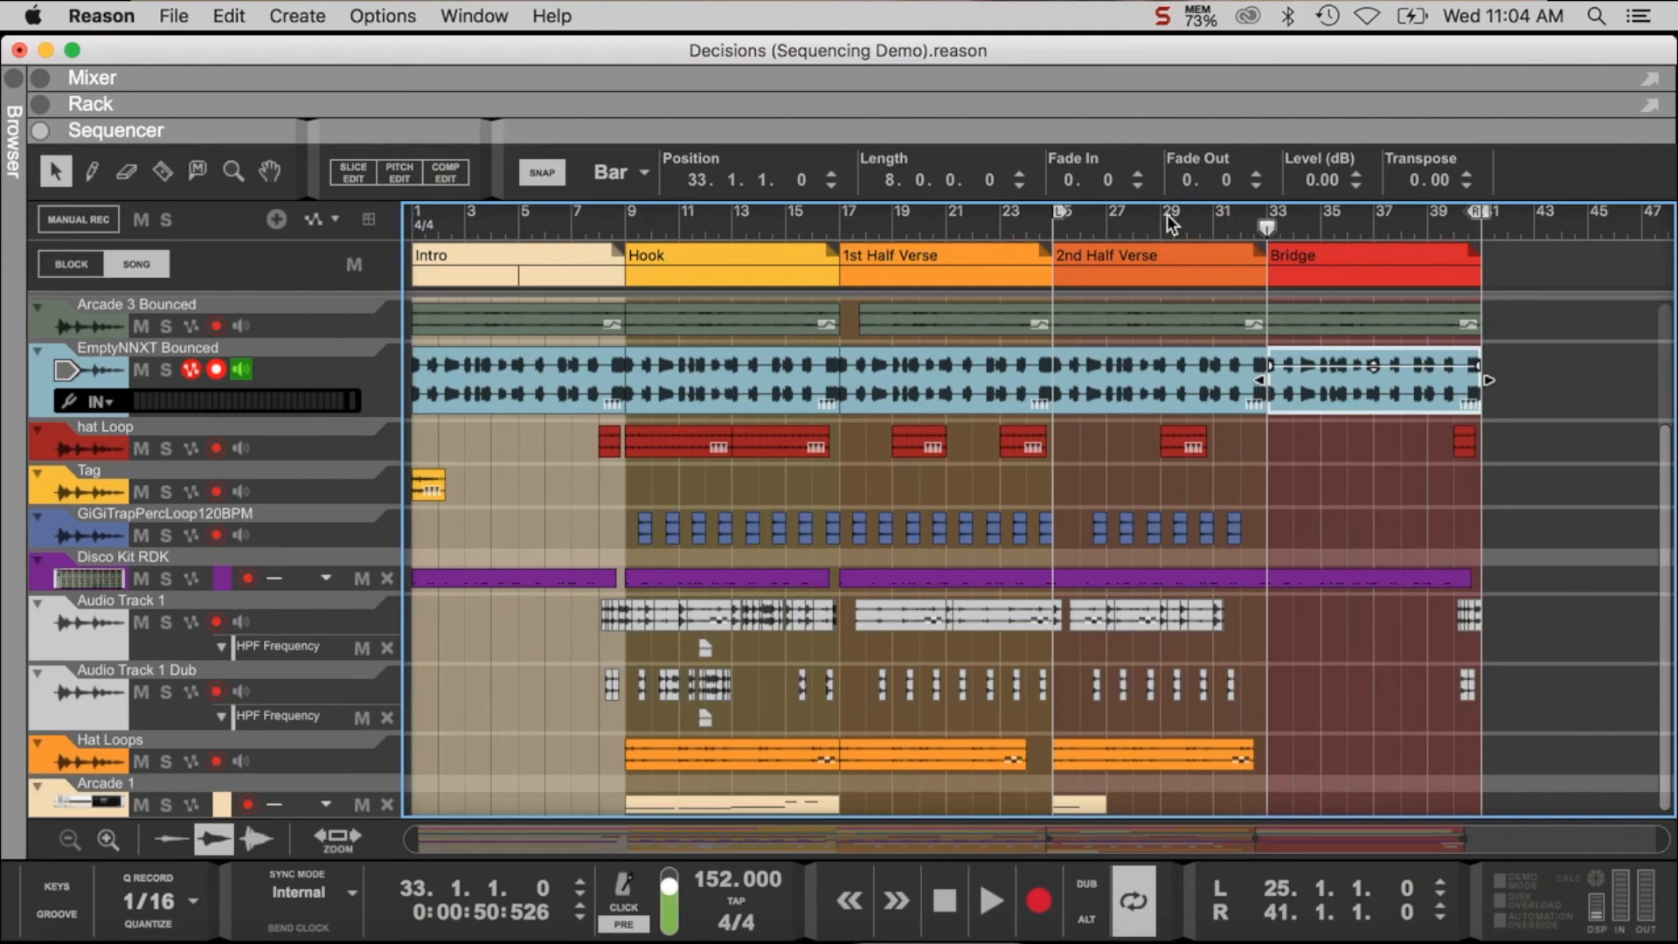
pyautogui.press('space')
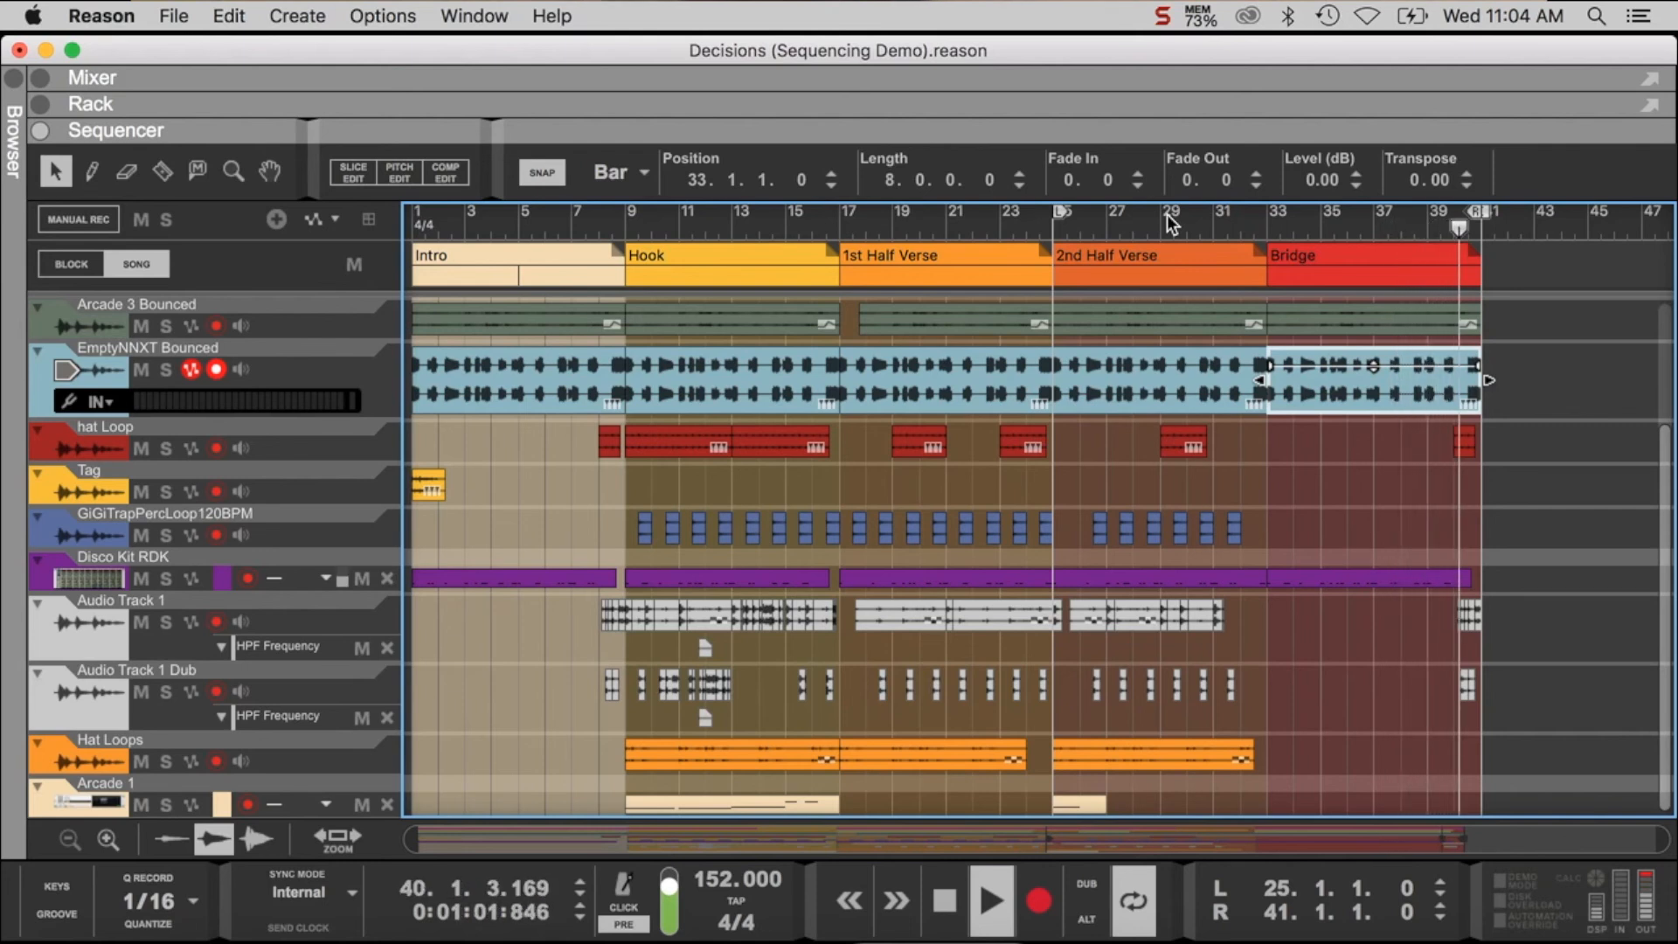
pyautogui.press('space')
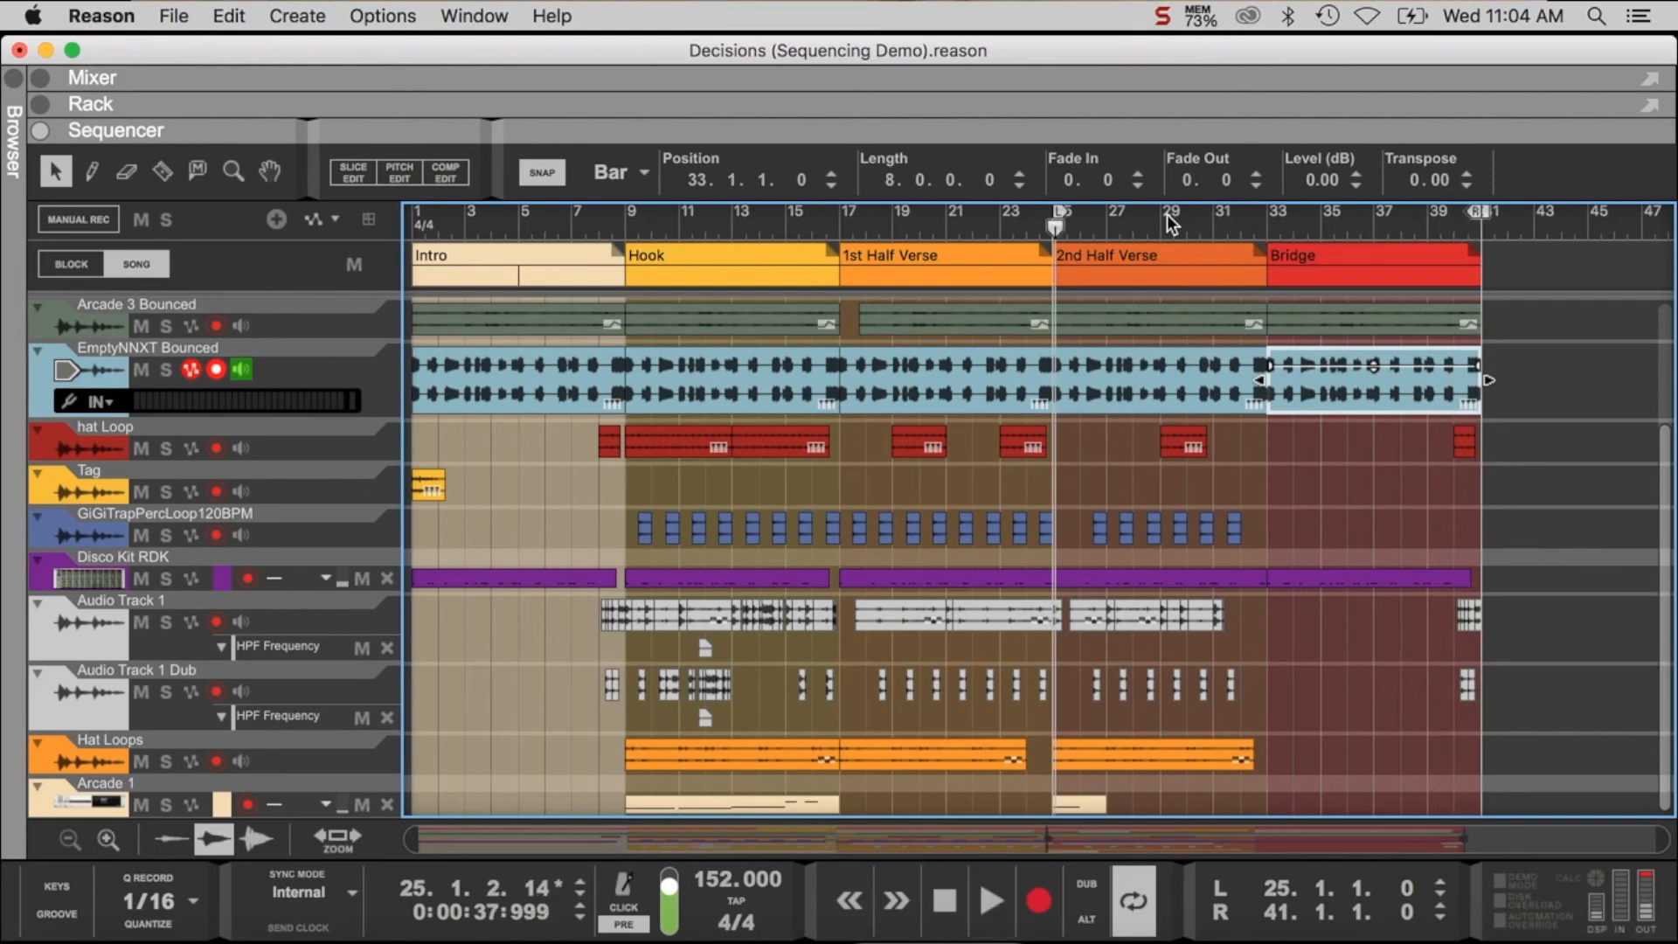
# - Move the loop's left locator to bar 9 and play from about bar 39 across the loop point into the Hook
pyautogui.moveTo(1049, 211); pyautogui.dragTo(627, 250)
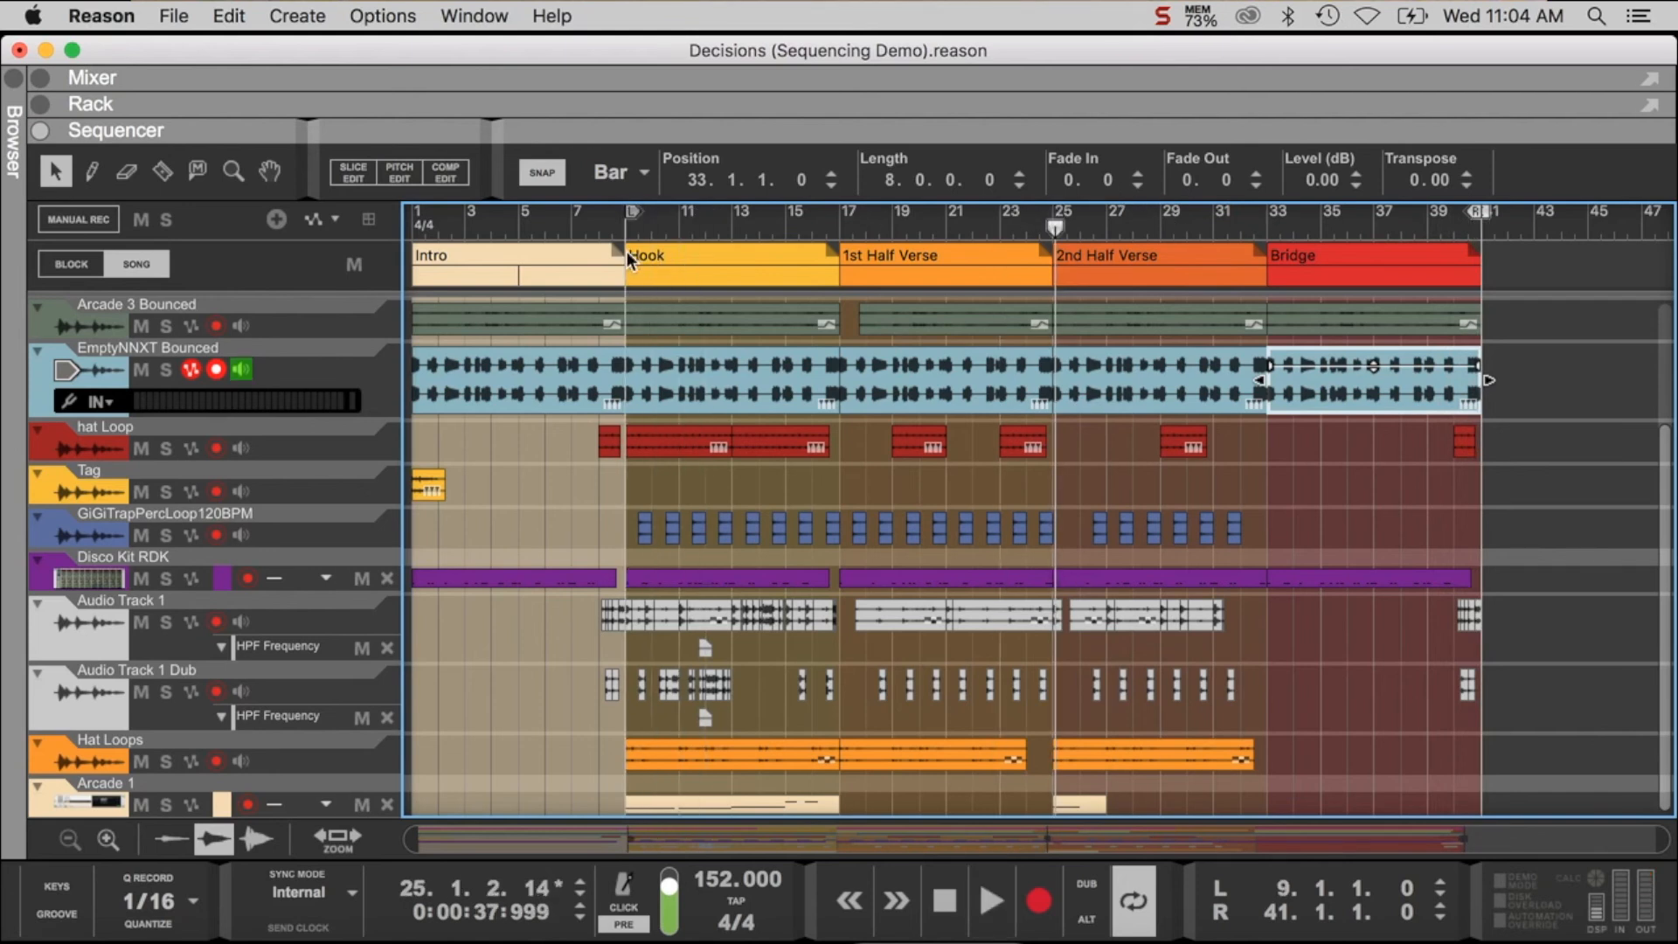
pyautogui.click(1434, 217)
pyautogui.press('space')
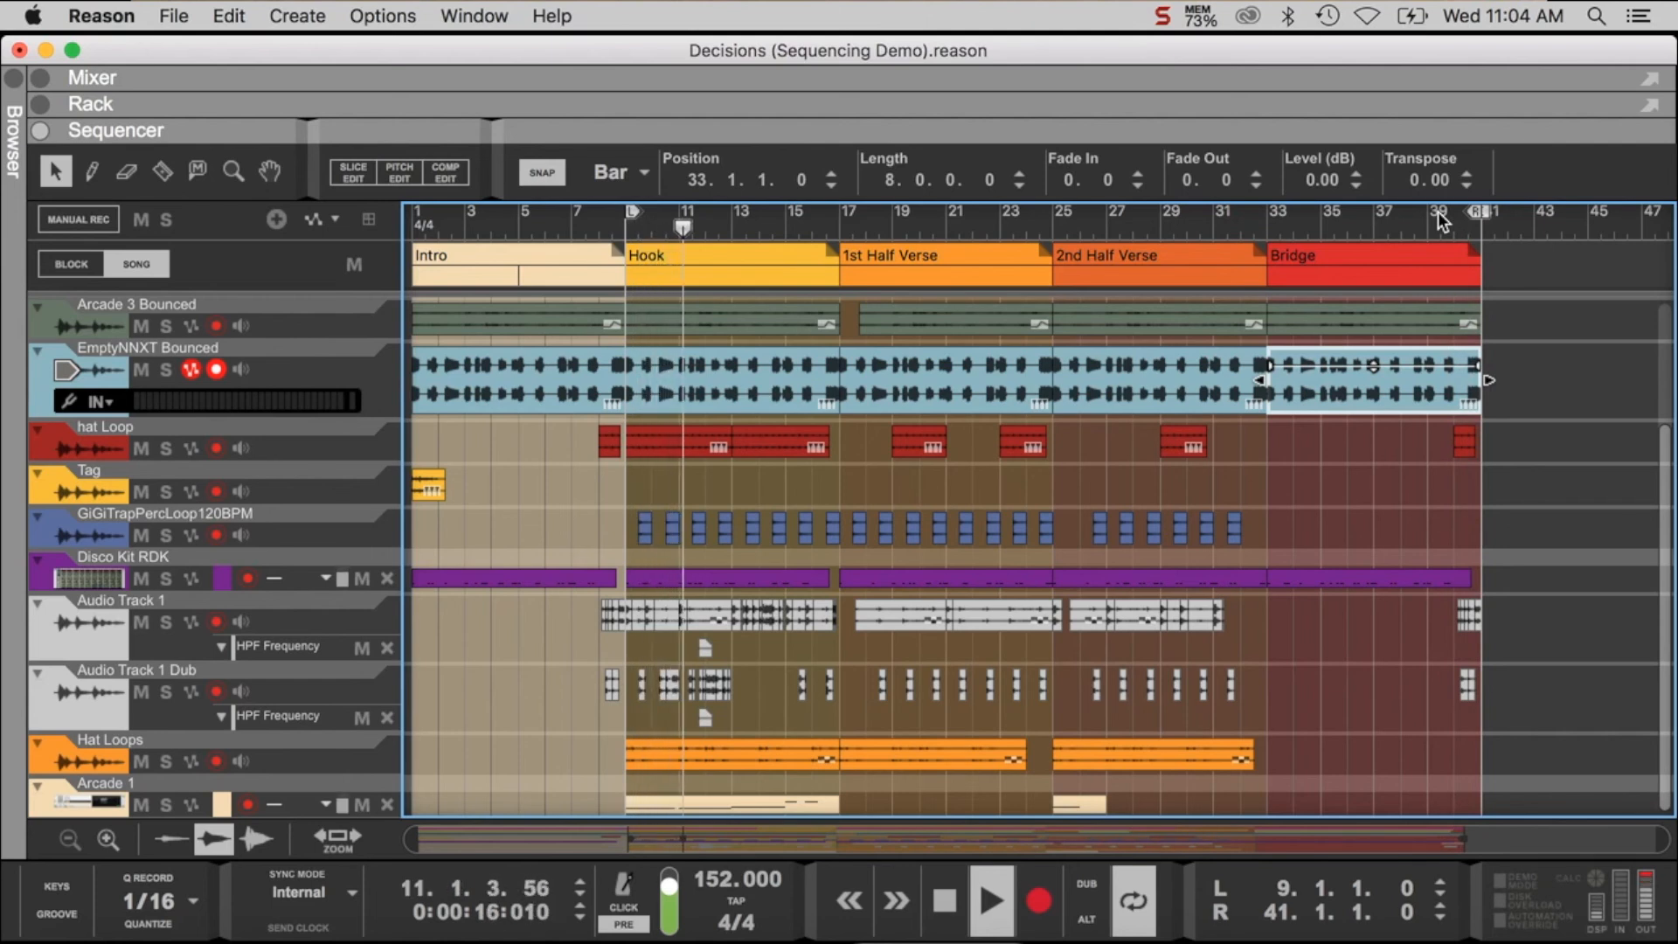
pyautogui.press('space')
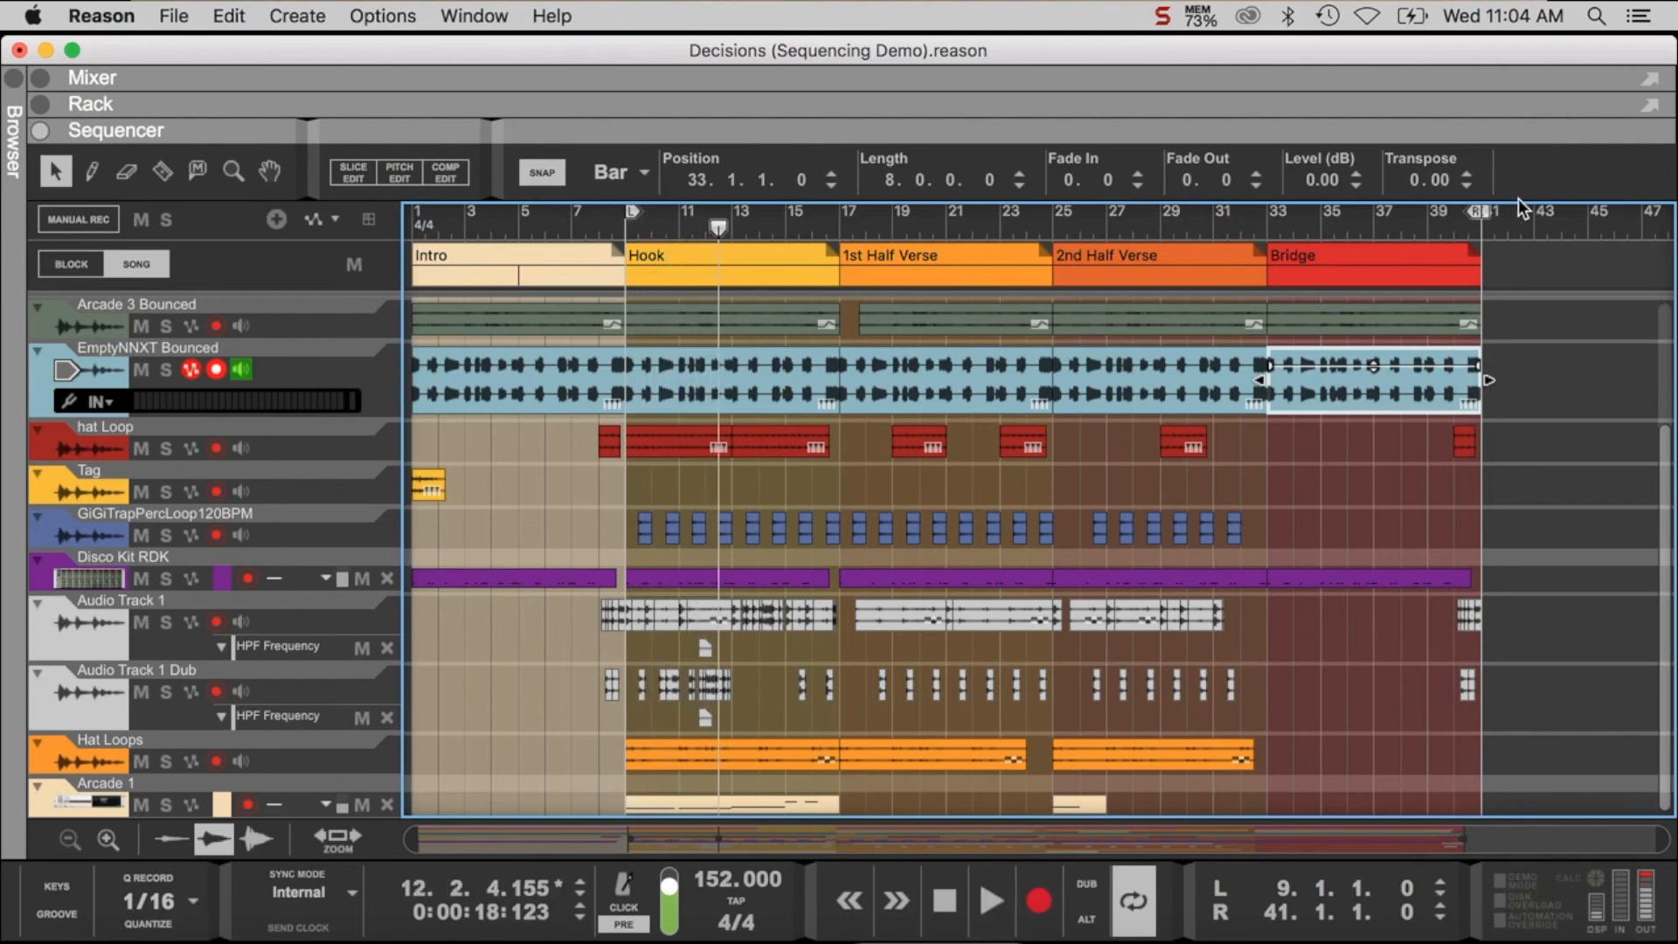
# - Try to duplicate the Hook through Bridge blocks at bar 41, play from there, and undo the paste
pyautogui.click(1573, 306)
pyautogui.moveTo(1552, 271); pyautogui.dragTo(751, 300)
pyautogui.press('super+c')
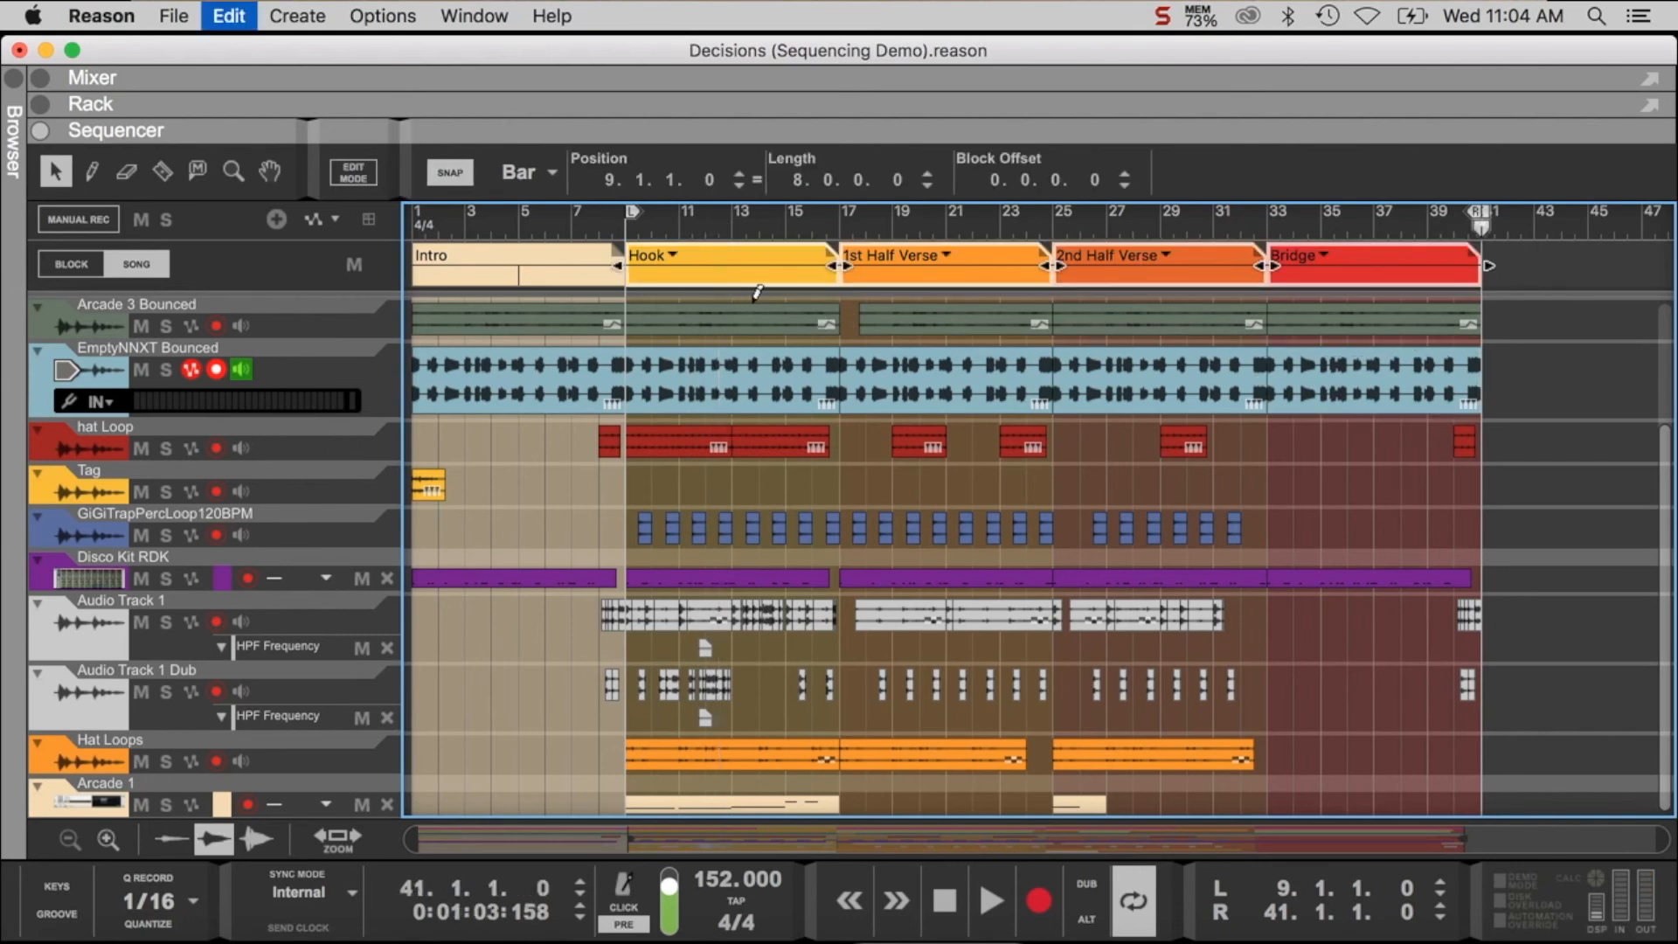
pyautogui.press('super+v')
pyautogui.hscroll(2, 1224, 289)
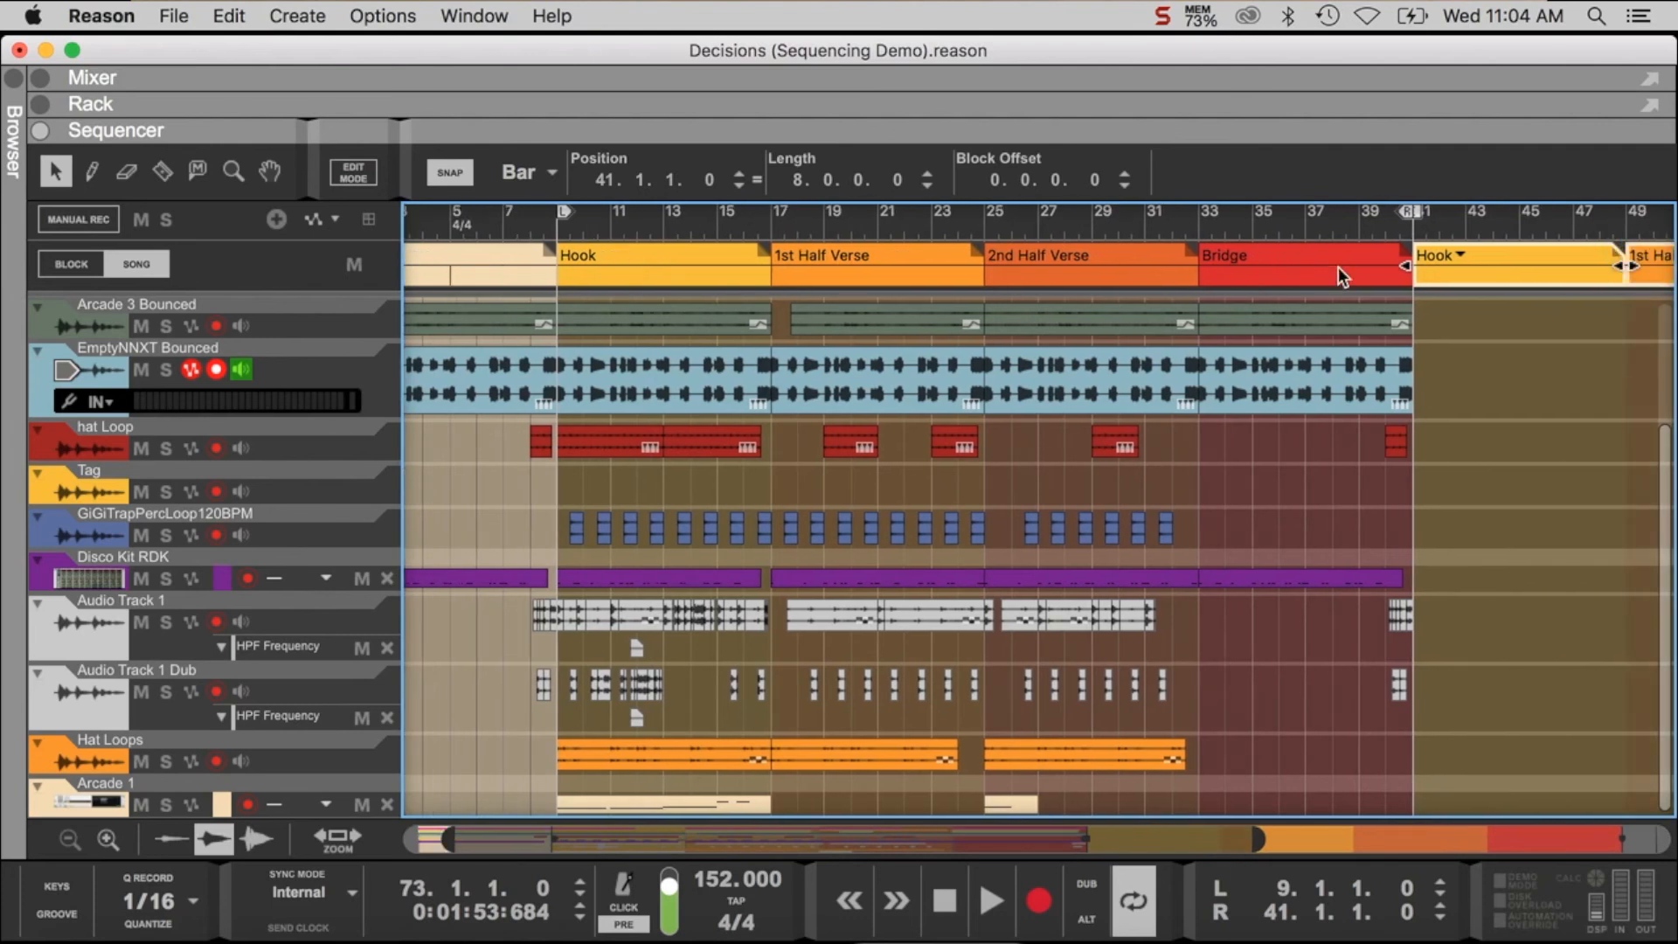
pyautogui.click(1419, 233)
pyautogui.press('space')
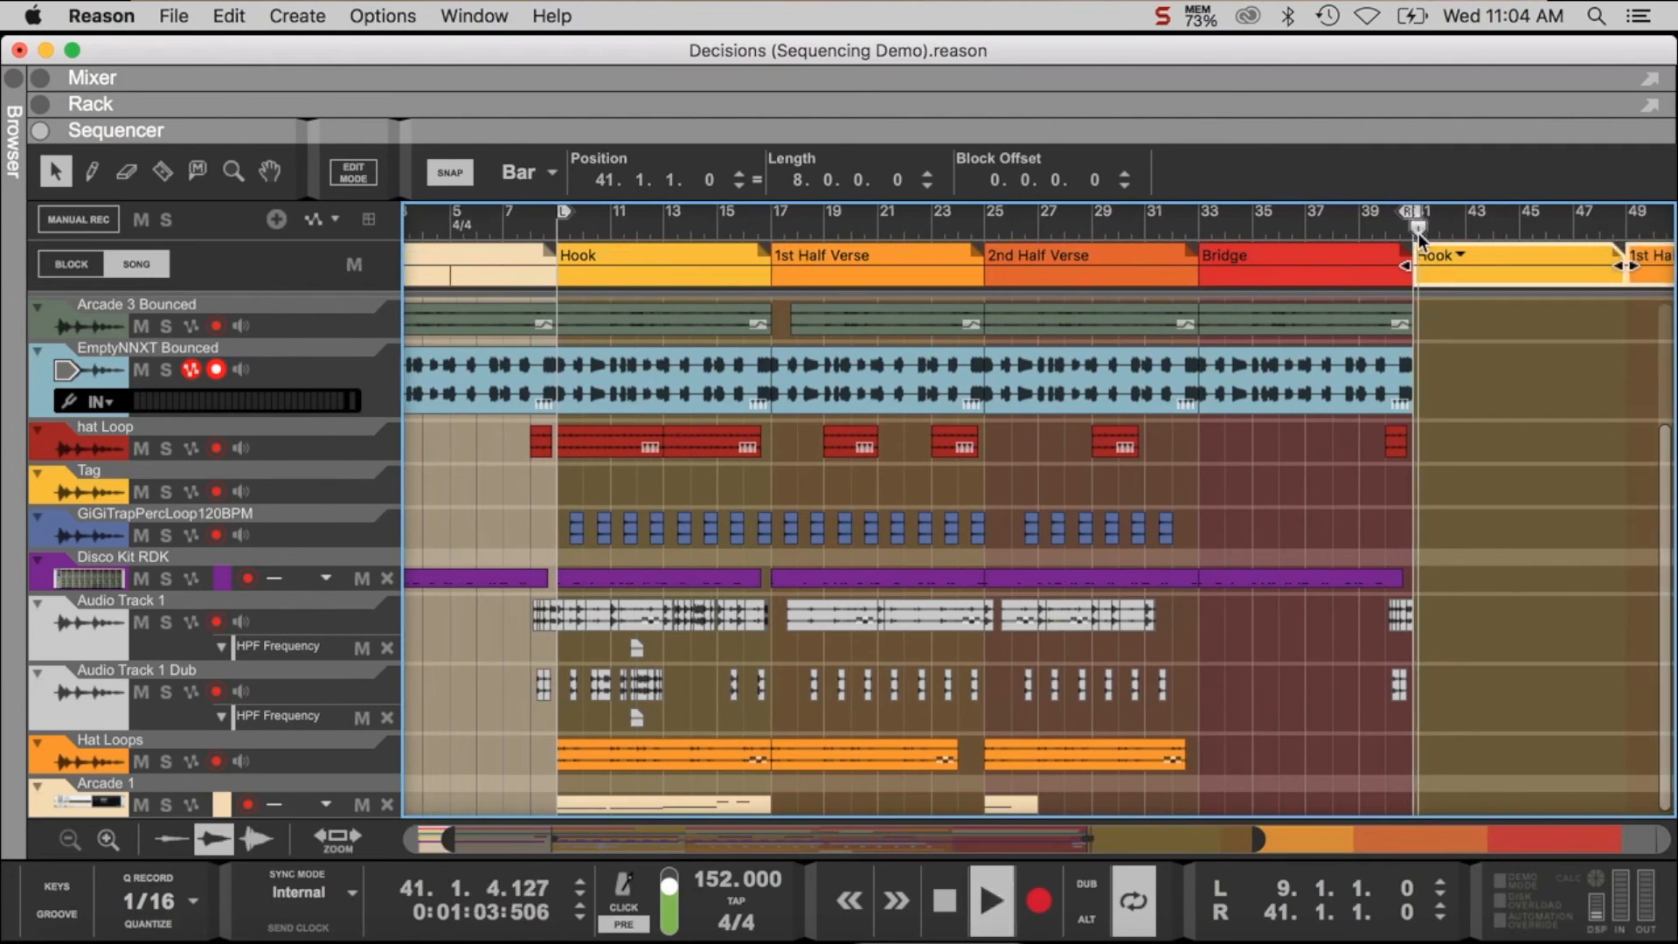
pyautogui.press('super+z')
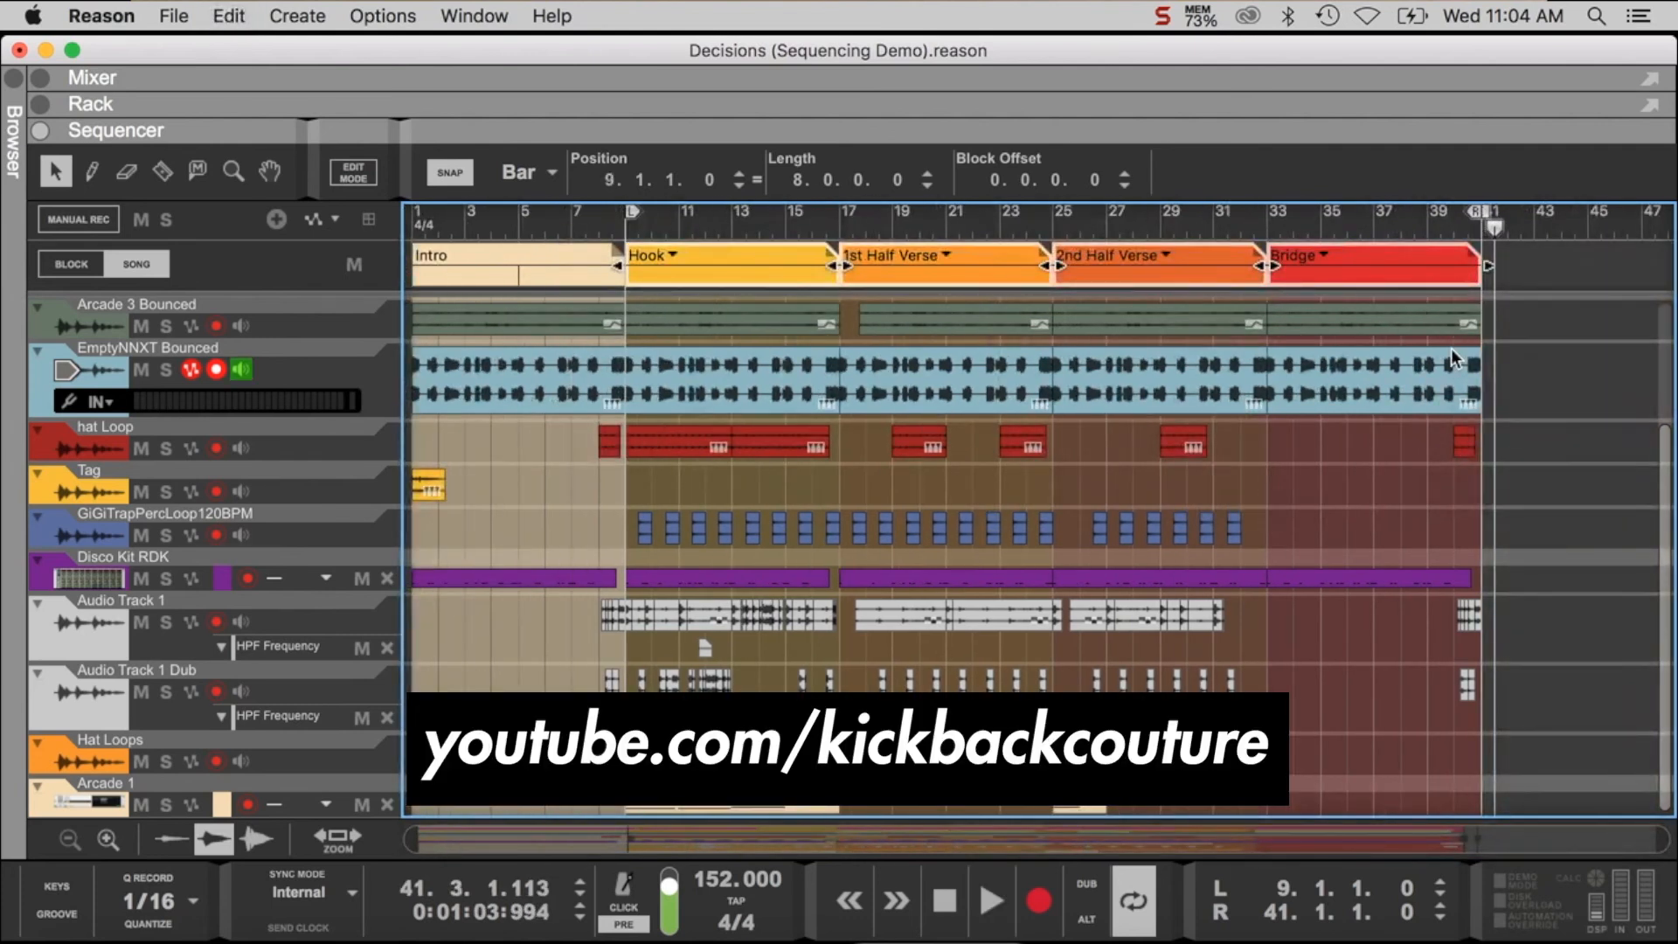
# - Copy all track clips from bar 9 to bar 41 and paste them at bar 41
pyautogui.hscroll(-2, 1451, 348)
pyautogui.scroll(4, 1453, 329)
pyautogui.moveTo(1507, 331); pyautogui.dragTo(626, 813)
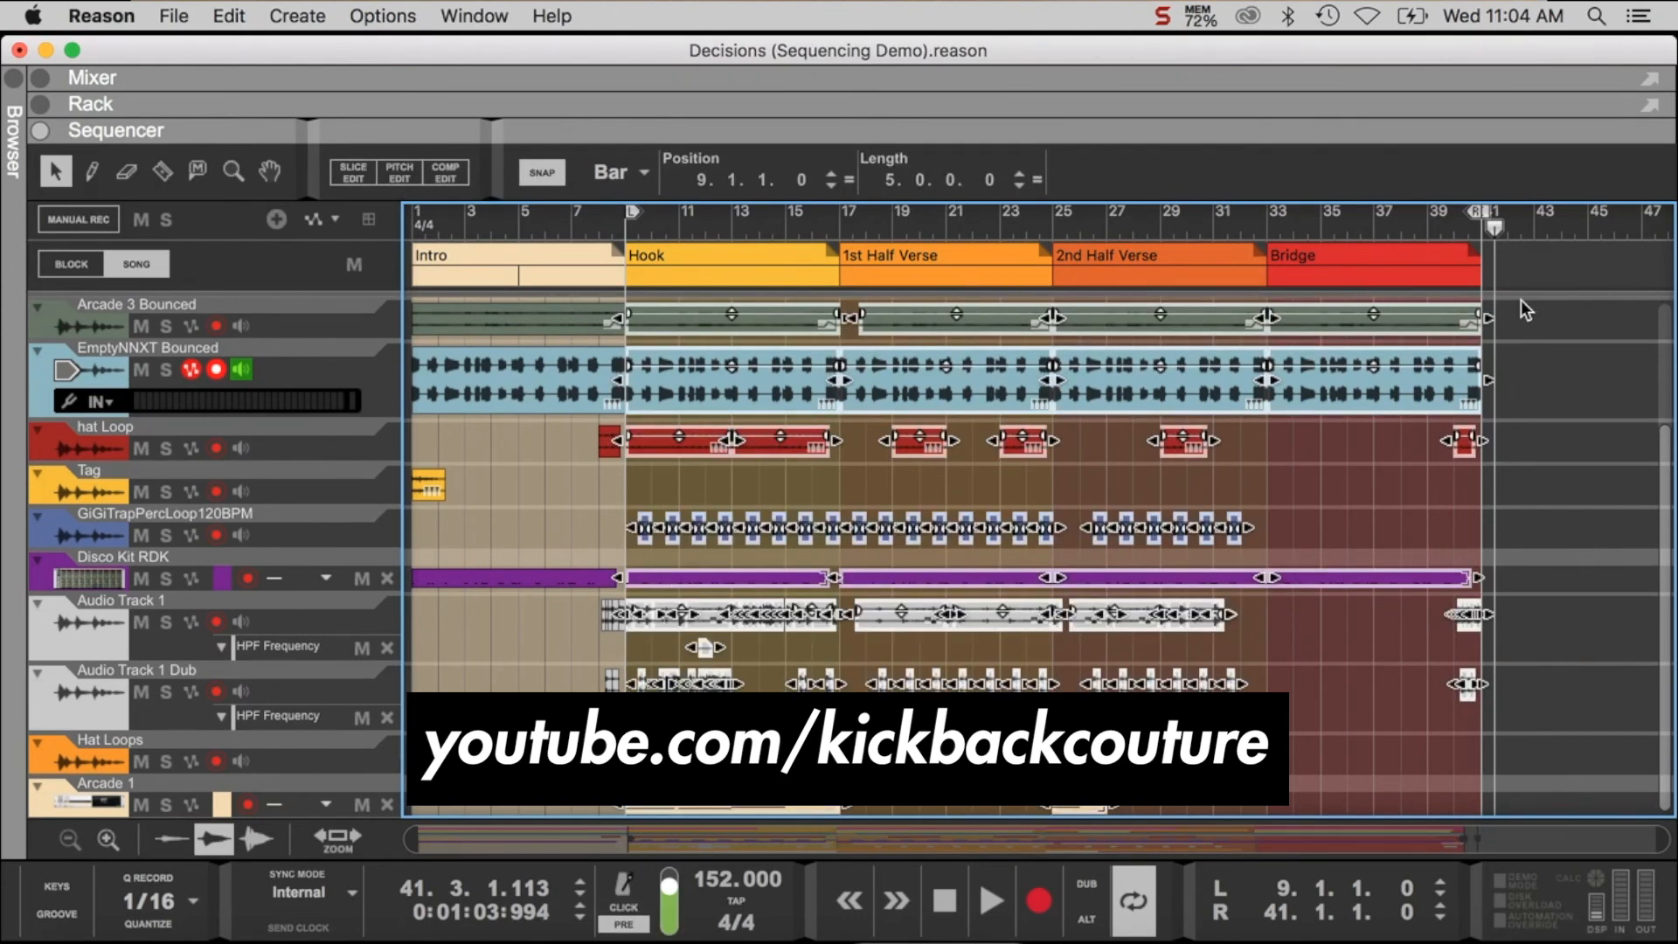
pyautogui.click(1497, 235)
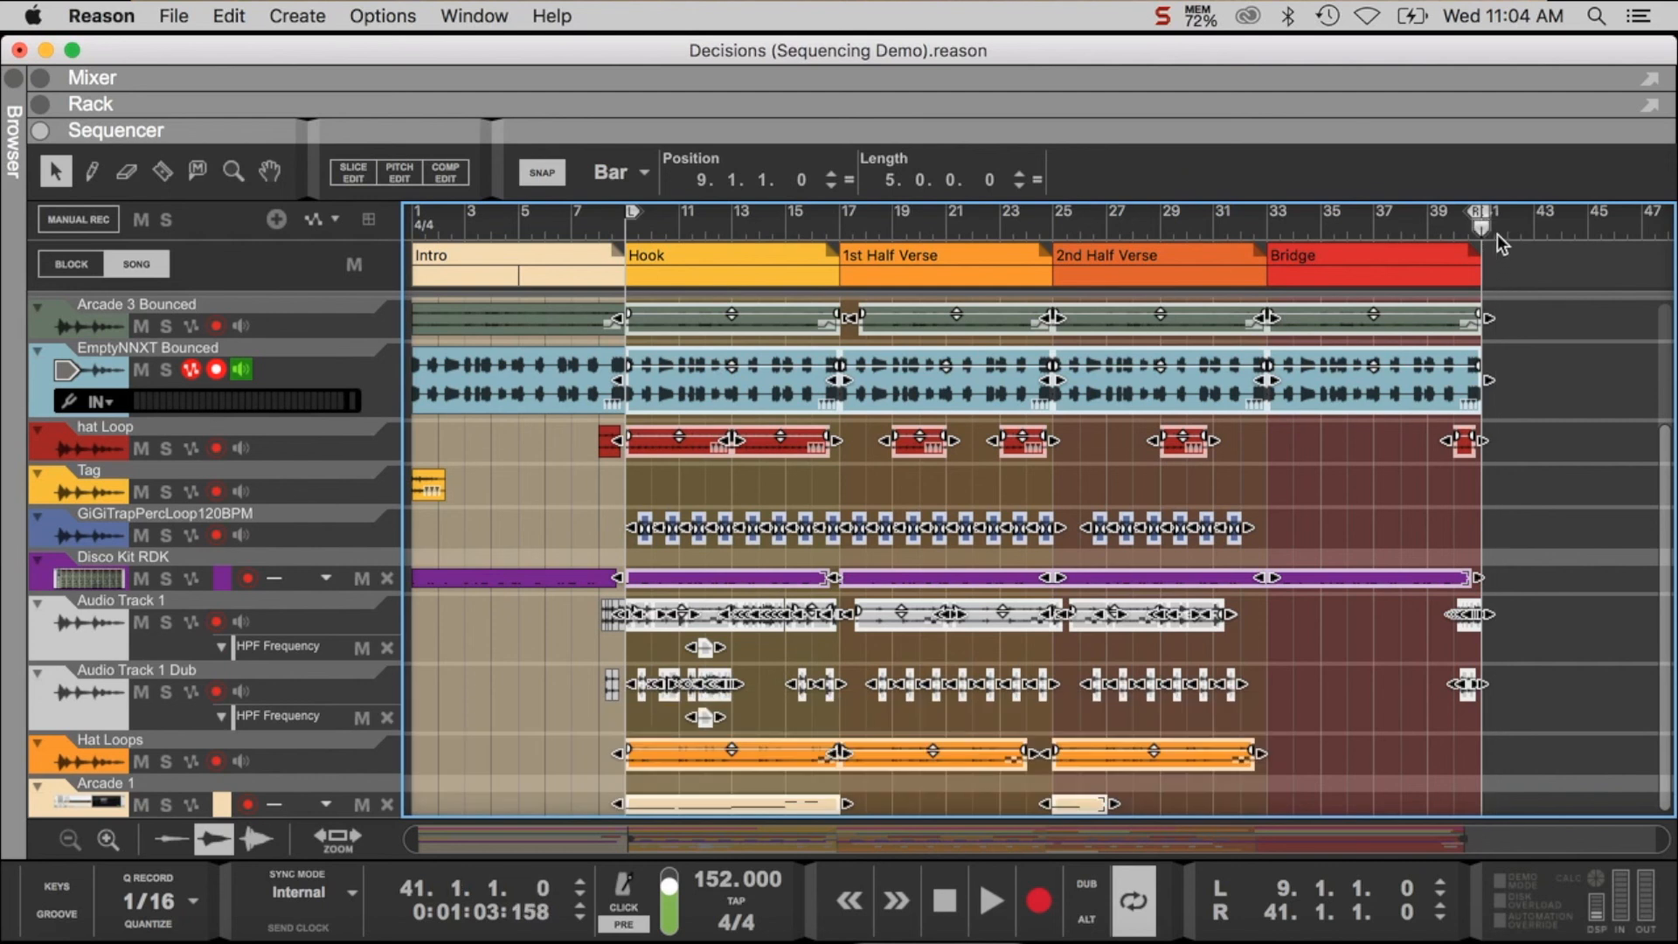
pyautogui.press('super+c')
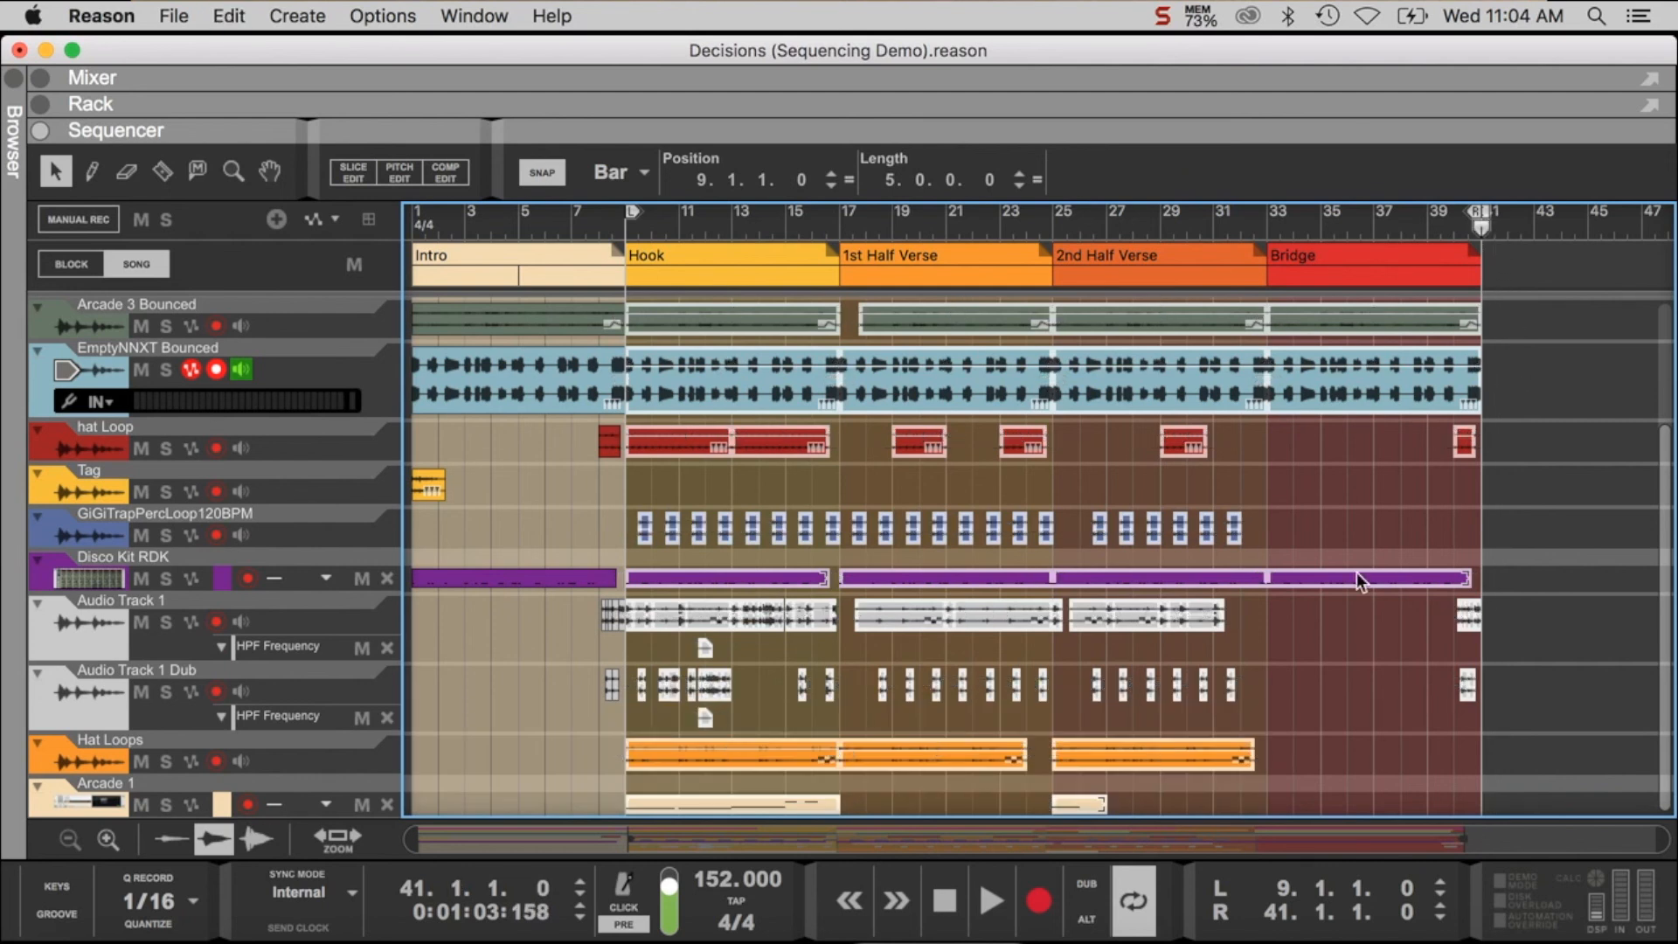
pyautogui.press('super+v')
# - Paste the copied Hook-to-Bridge clips a second time at bar 73 and check them across the tracks
pyautogui.moveTo(1198, 836); pyautogui.dragTo(1674, 838)
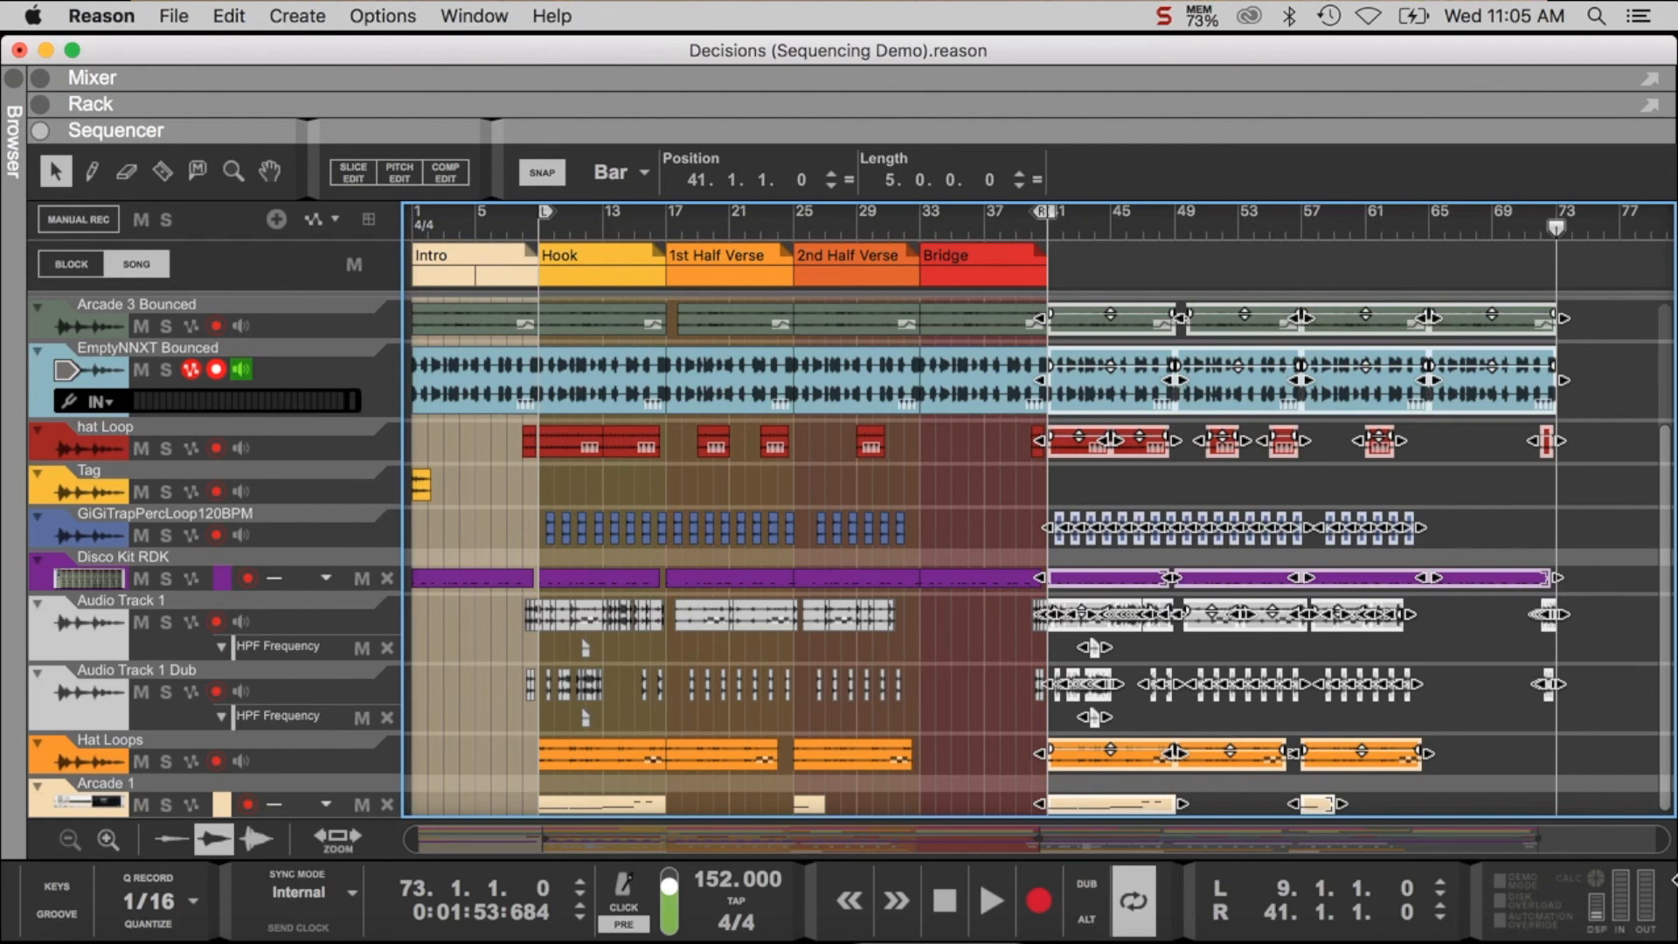
pyautogui.press('super+v')
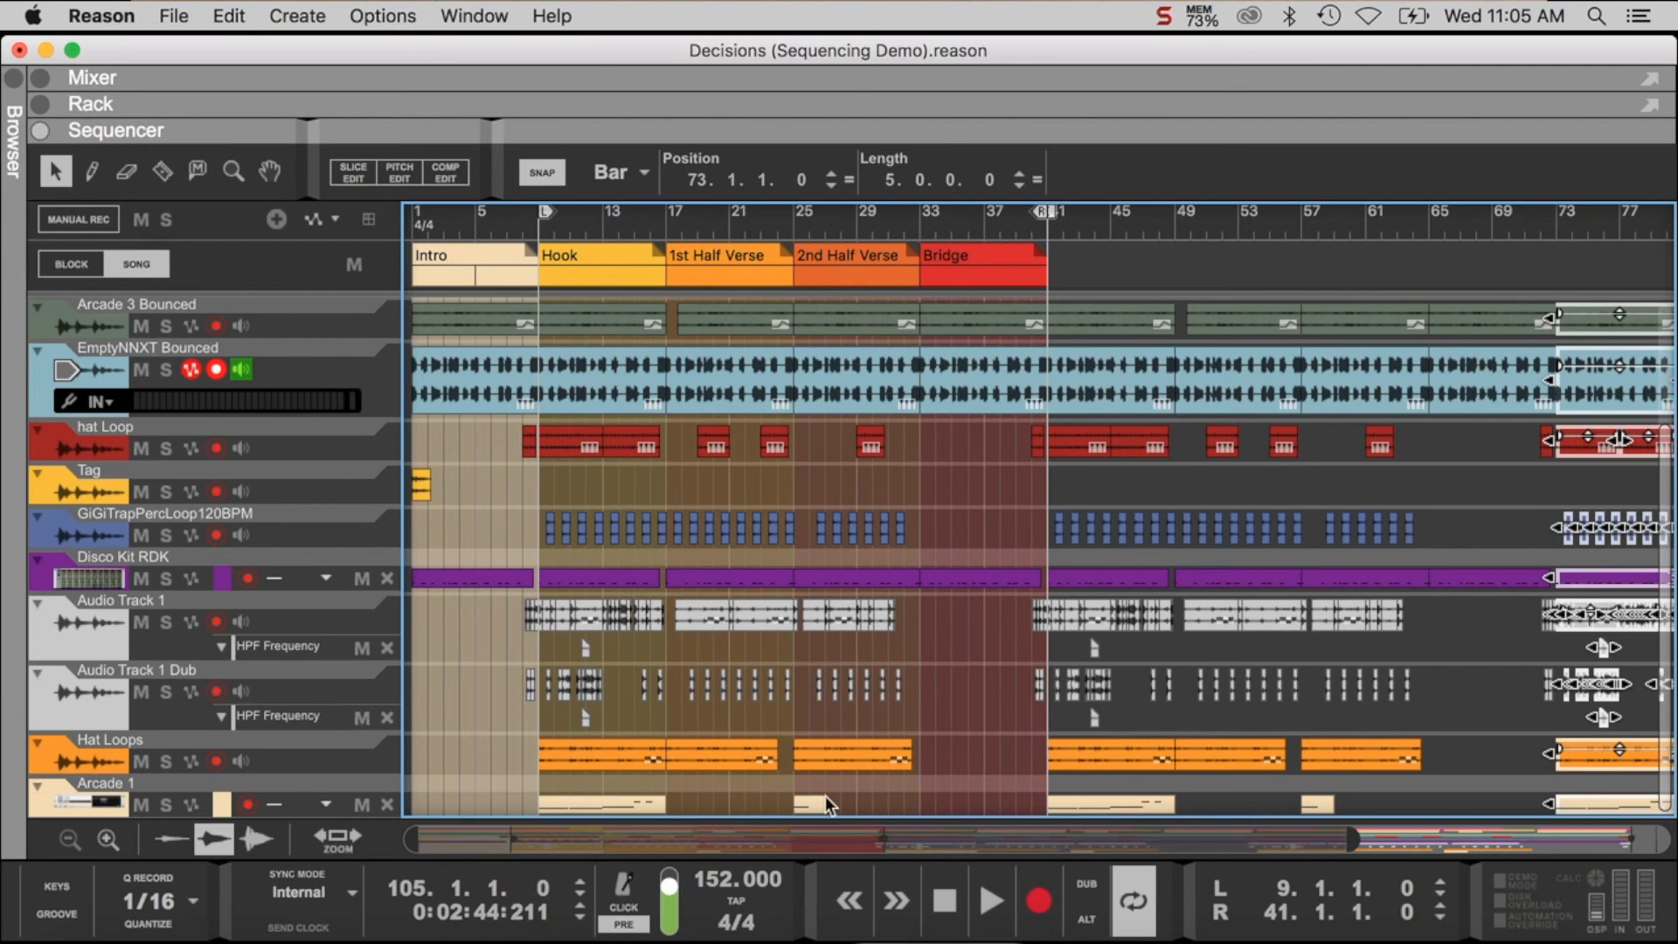
pyautogui.hscroll(10, 911, 757)
pyautogui.hscroll(8, 1474, 779)
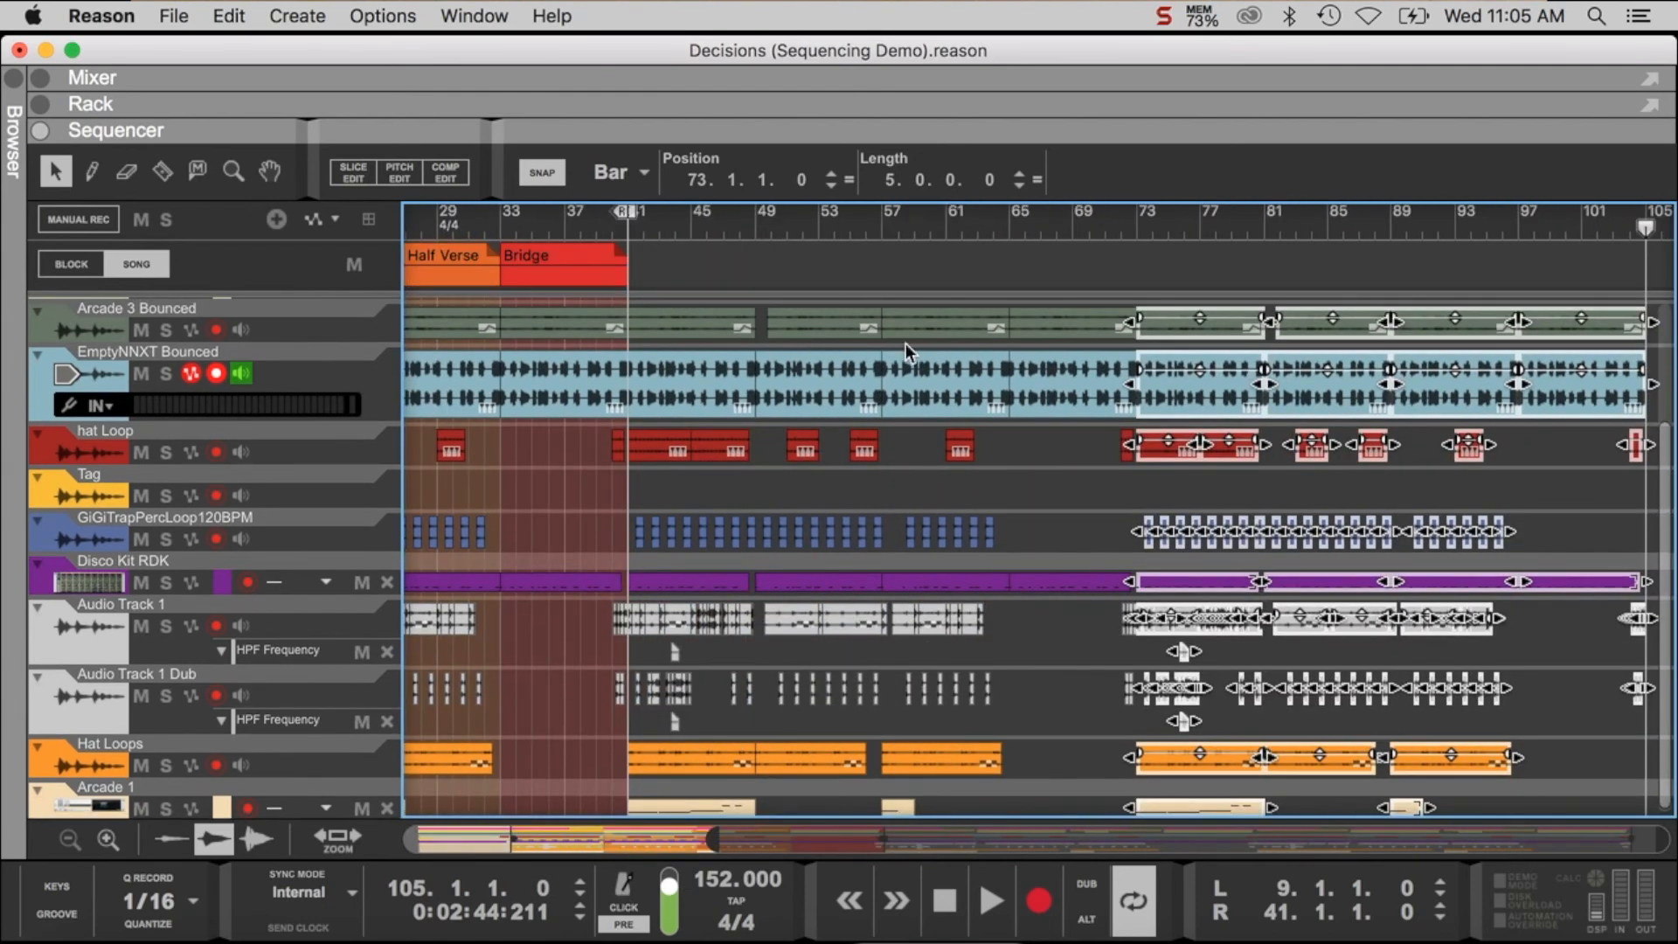
pyautogui.scroll(4, 1477, 412)
pyautogui.hscroll(-1, 1477, 412)
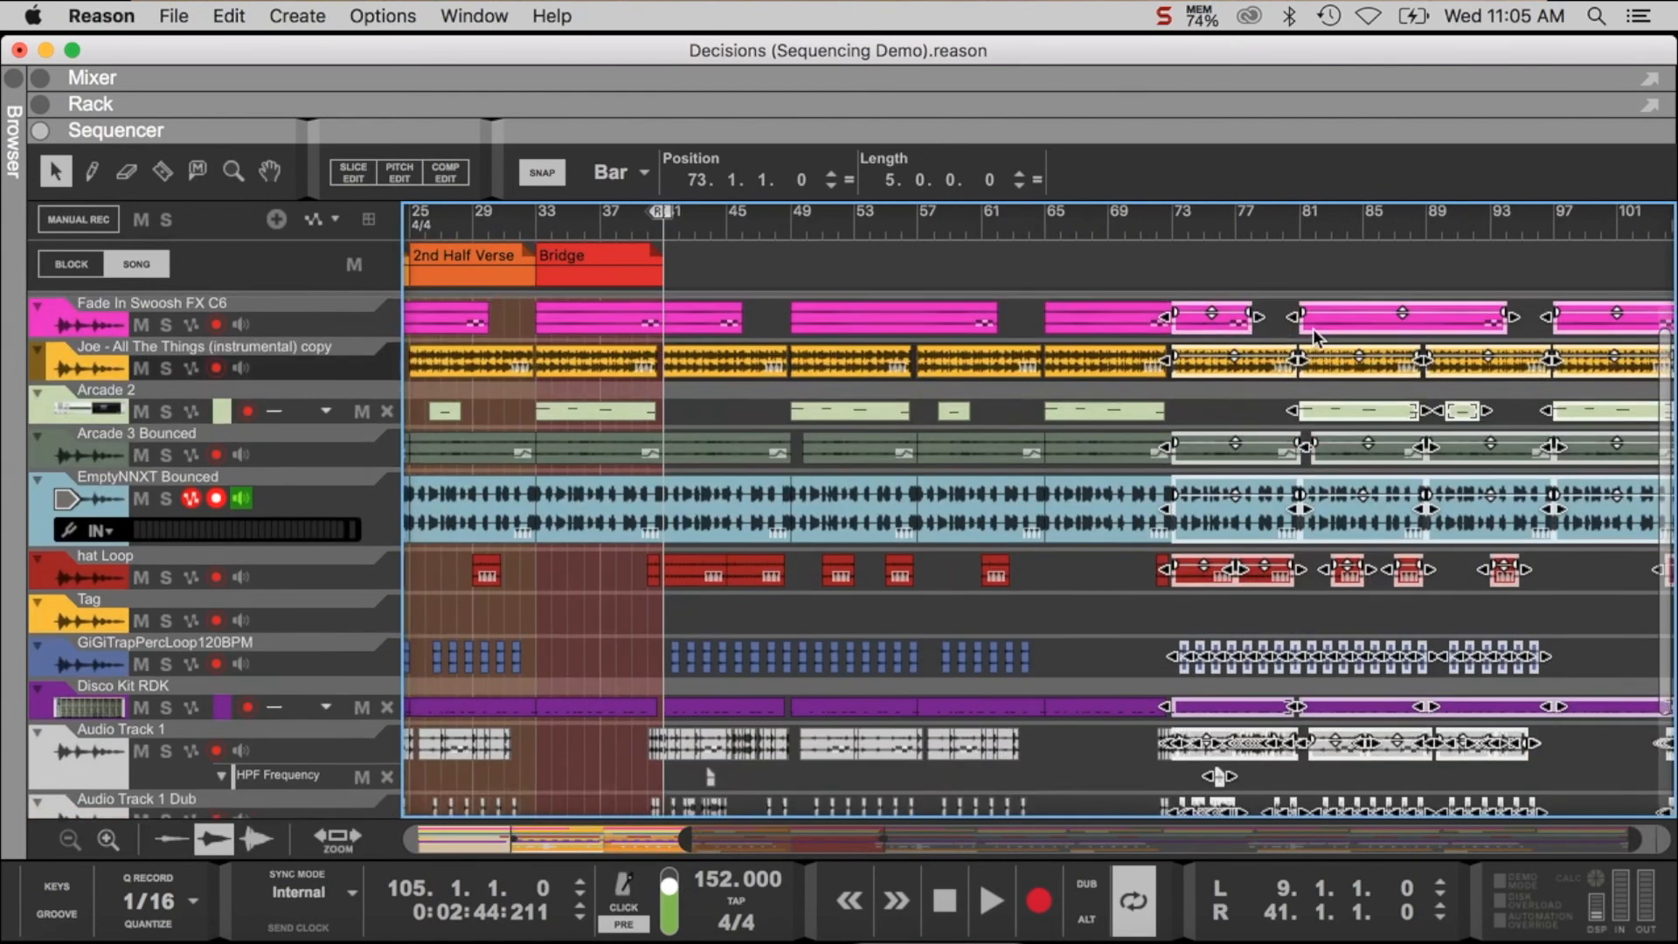
# - Move the right locator to bar 106 and the song end marker past the last clips, and deselect the pasted clips
pyautogui.moveTo(664, 210); pyautogui.dragTo(1660, 627)
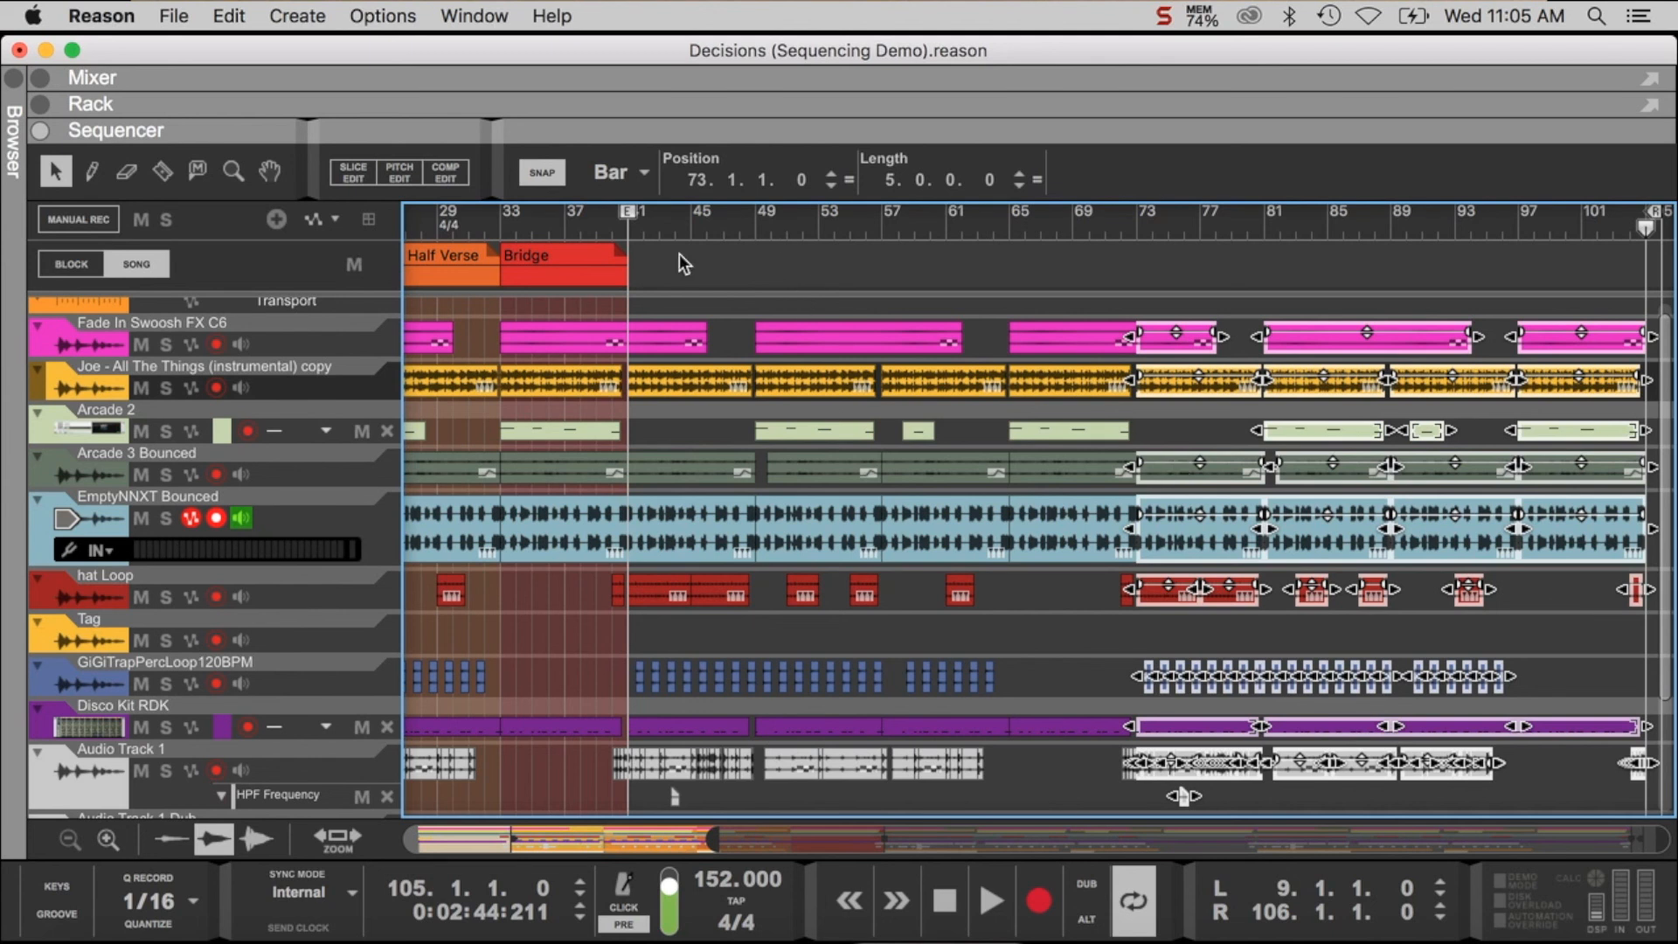
pyautogui.moveTo(628, 212)
pyautogui.mouseDown()
pyautogui.moveTo(1665, 472)
pyautogui.moveTo(1623, 467)
pyautogui.moveTo(1636, 463)
pyautogui.mouseUp()
pyautogui.hscroll(-1, 1636, 463)
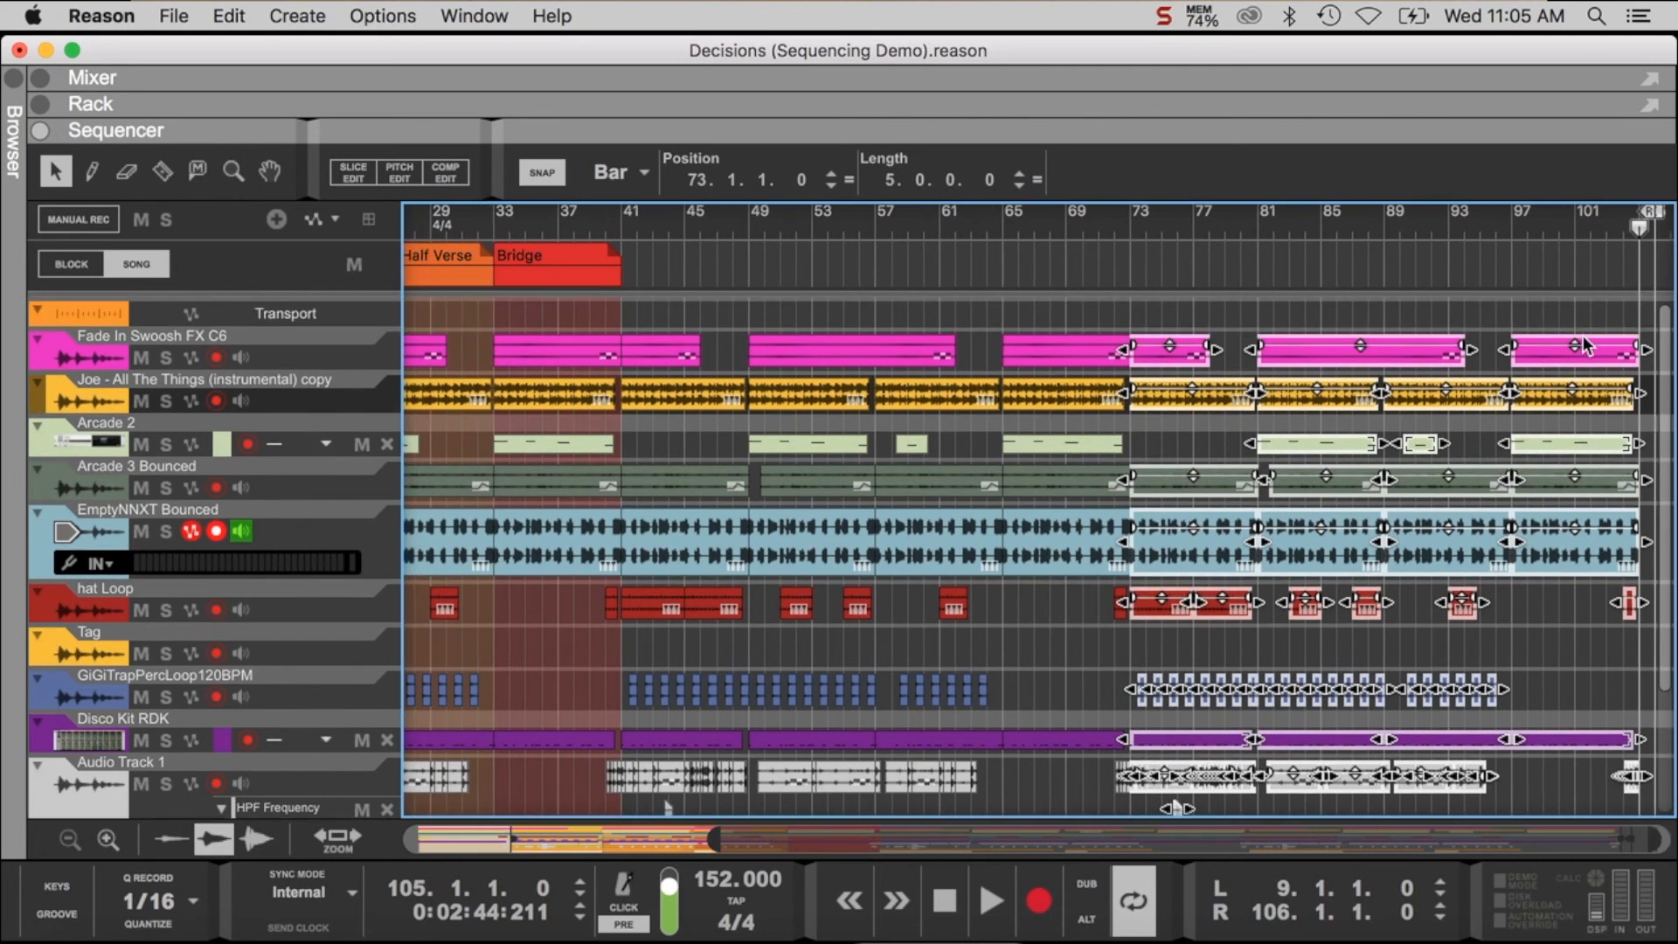
pyautogui.click(1571, 325)
pyautogui.scroll(-5, 1571, 324)
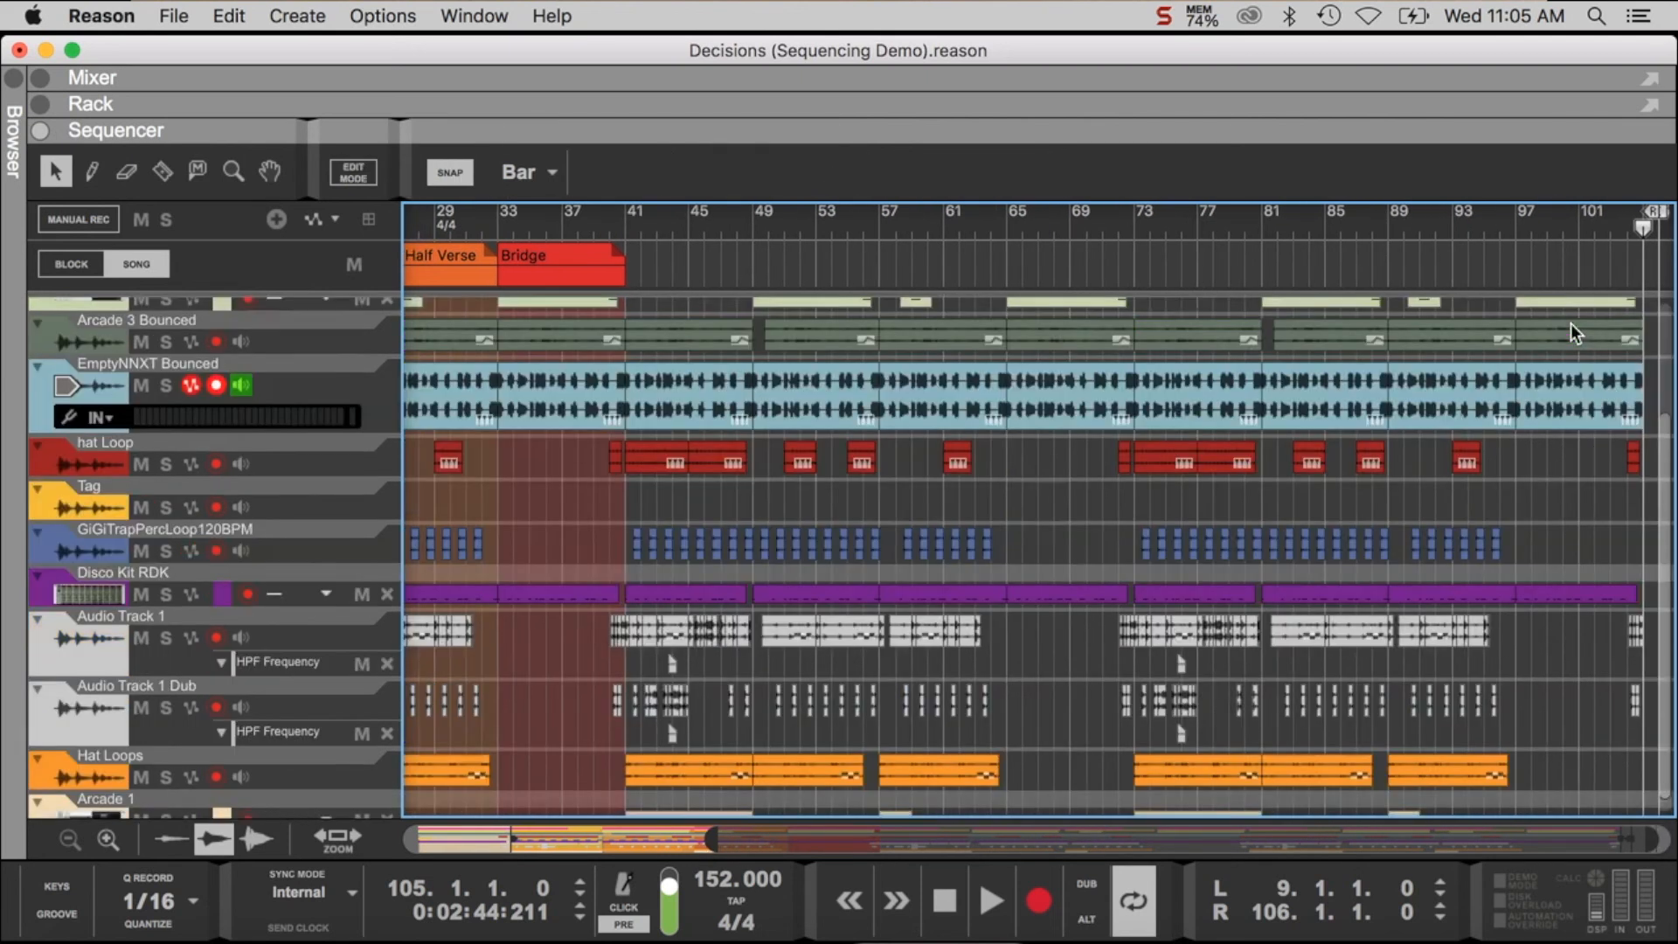
pyautogui.scroll(5, 1571, 324)
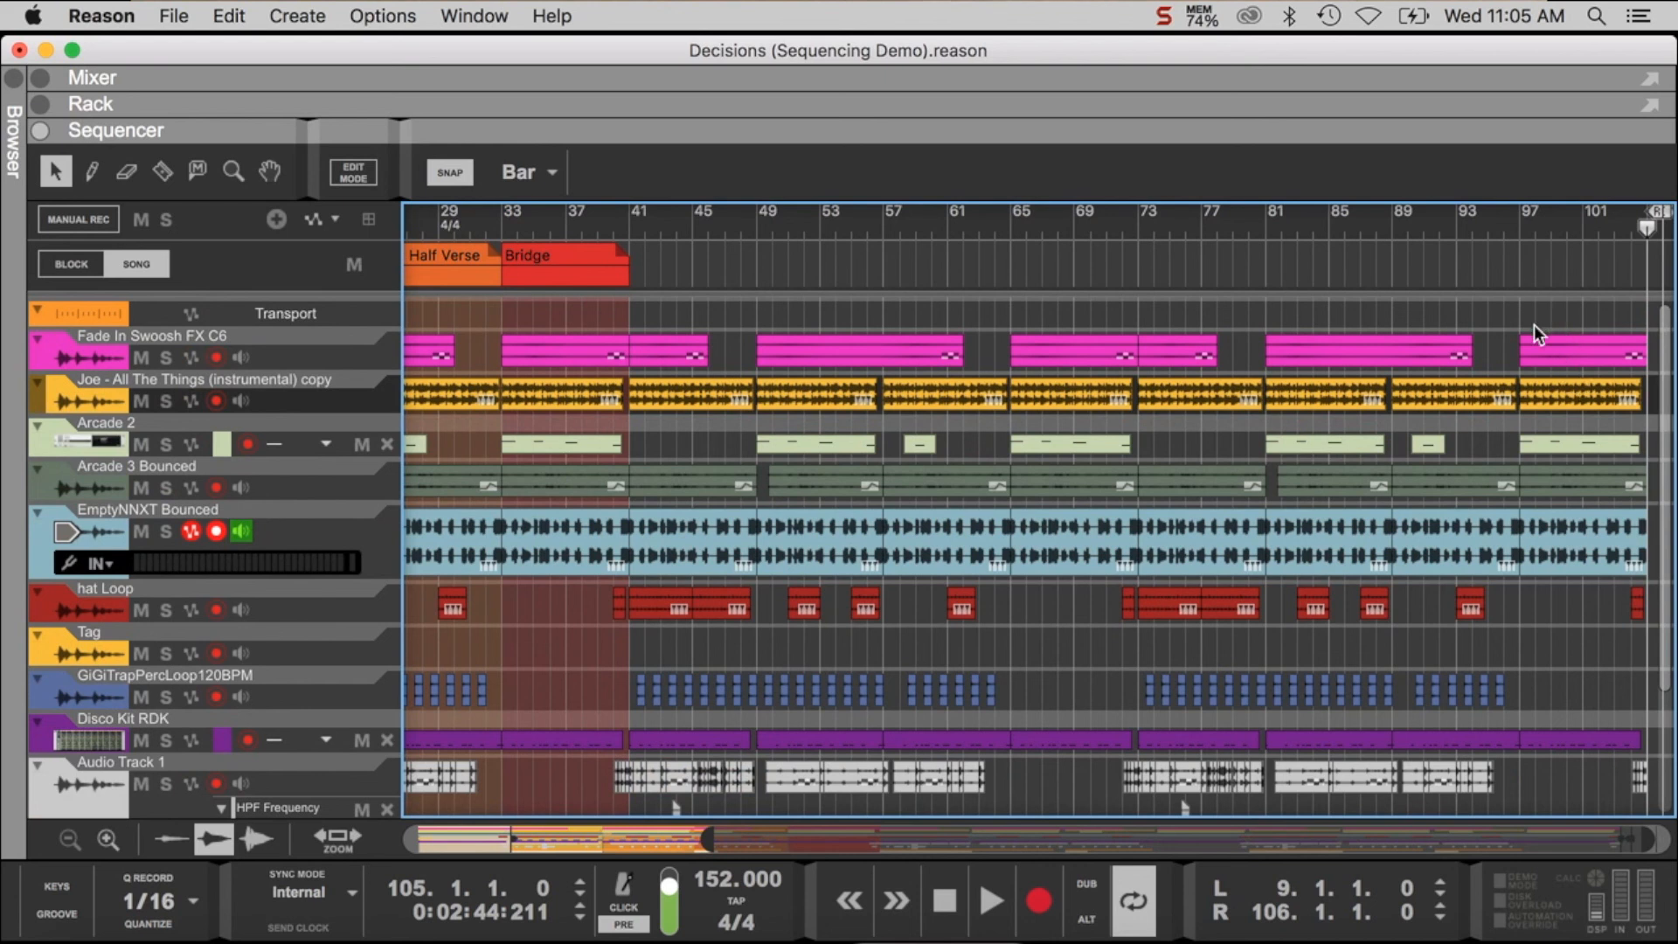
# - Play from about bar 94 and shorten the last Disco Kit RDK clip to 4 bars, ending at bar 101
pyautogui.click(1477, 223)
pyautogui.press('space')
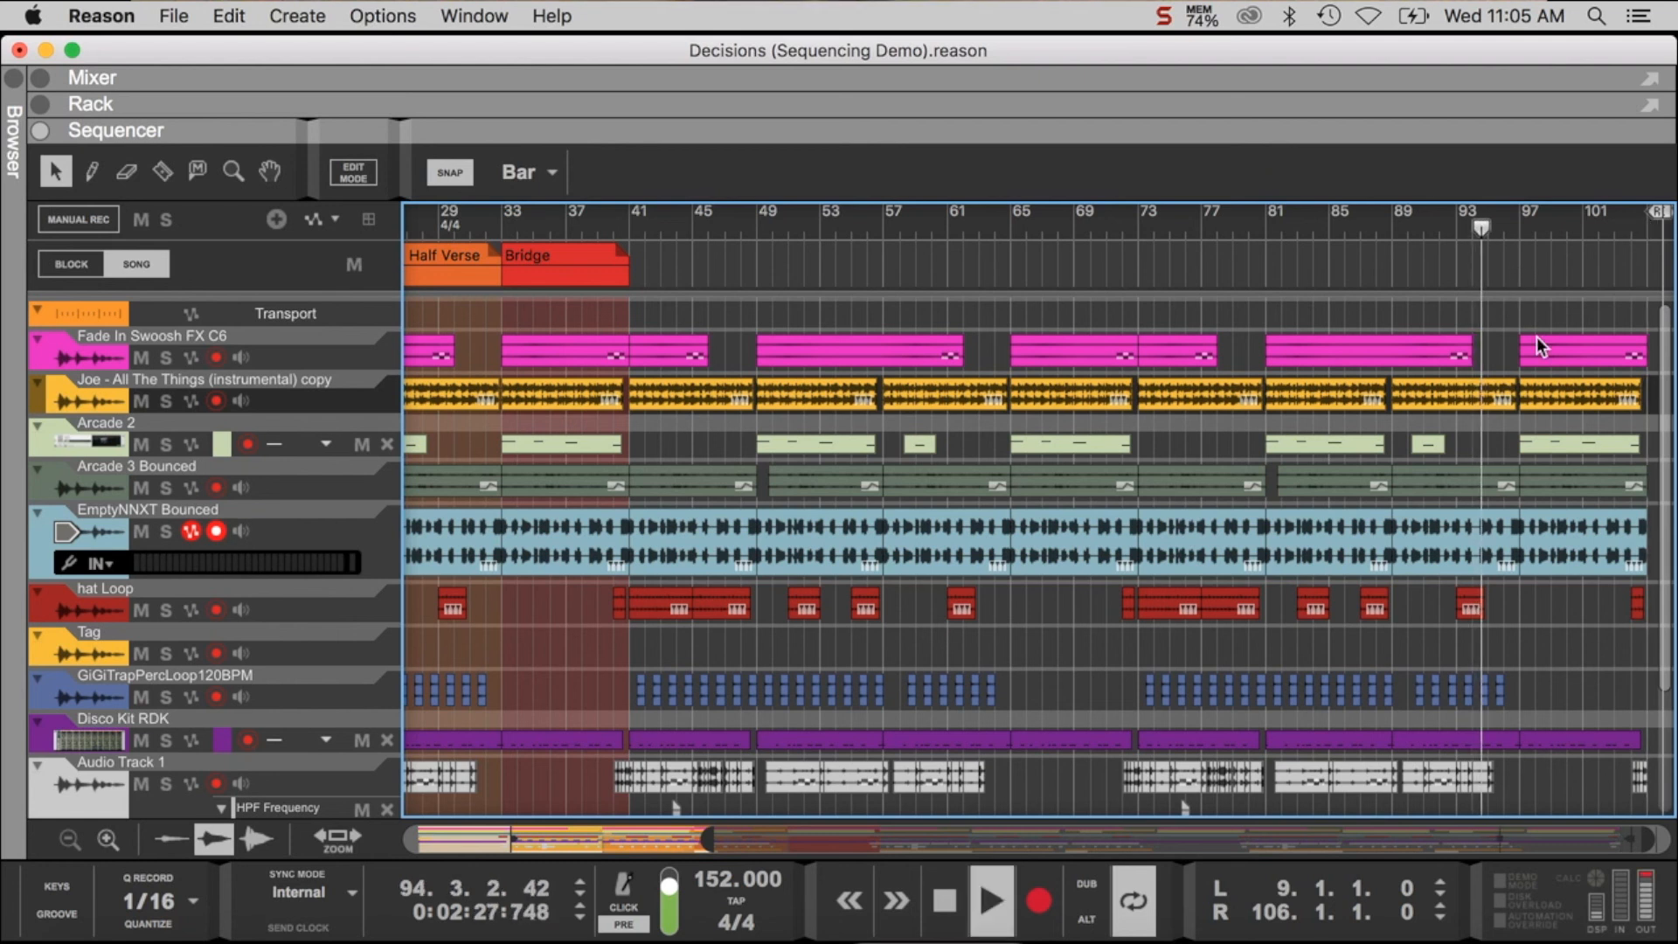
pyautogui.click(1579, 747)
pyautogui.moveTo(1641, 742); pyautogui.dragTo(1586, 744)
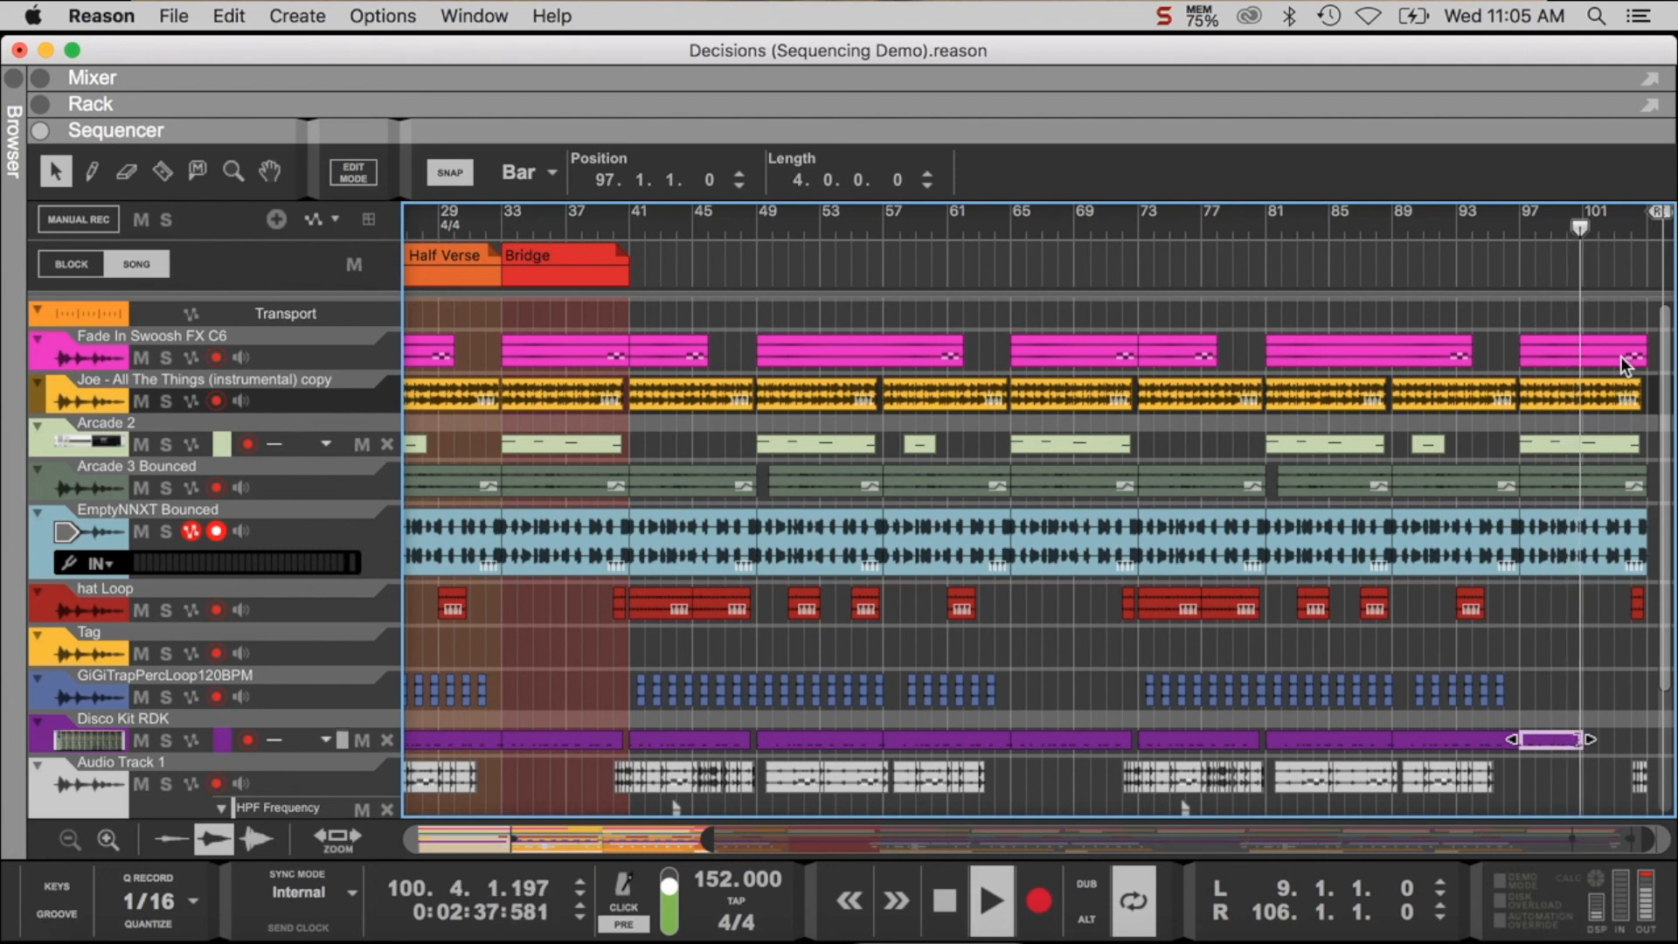
# - Delete the Audio Track 1, Audio Track 1 Dub and hat Loop clips at the very end of the song
pyautogui.scroll(-5, 1658, 572)
pyautogui.moveTo(1607, 597); pyautogui.dragTo(1649, 699)
pyautogui.press('Delete')
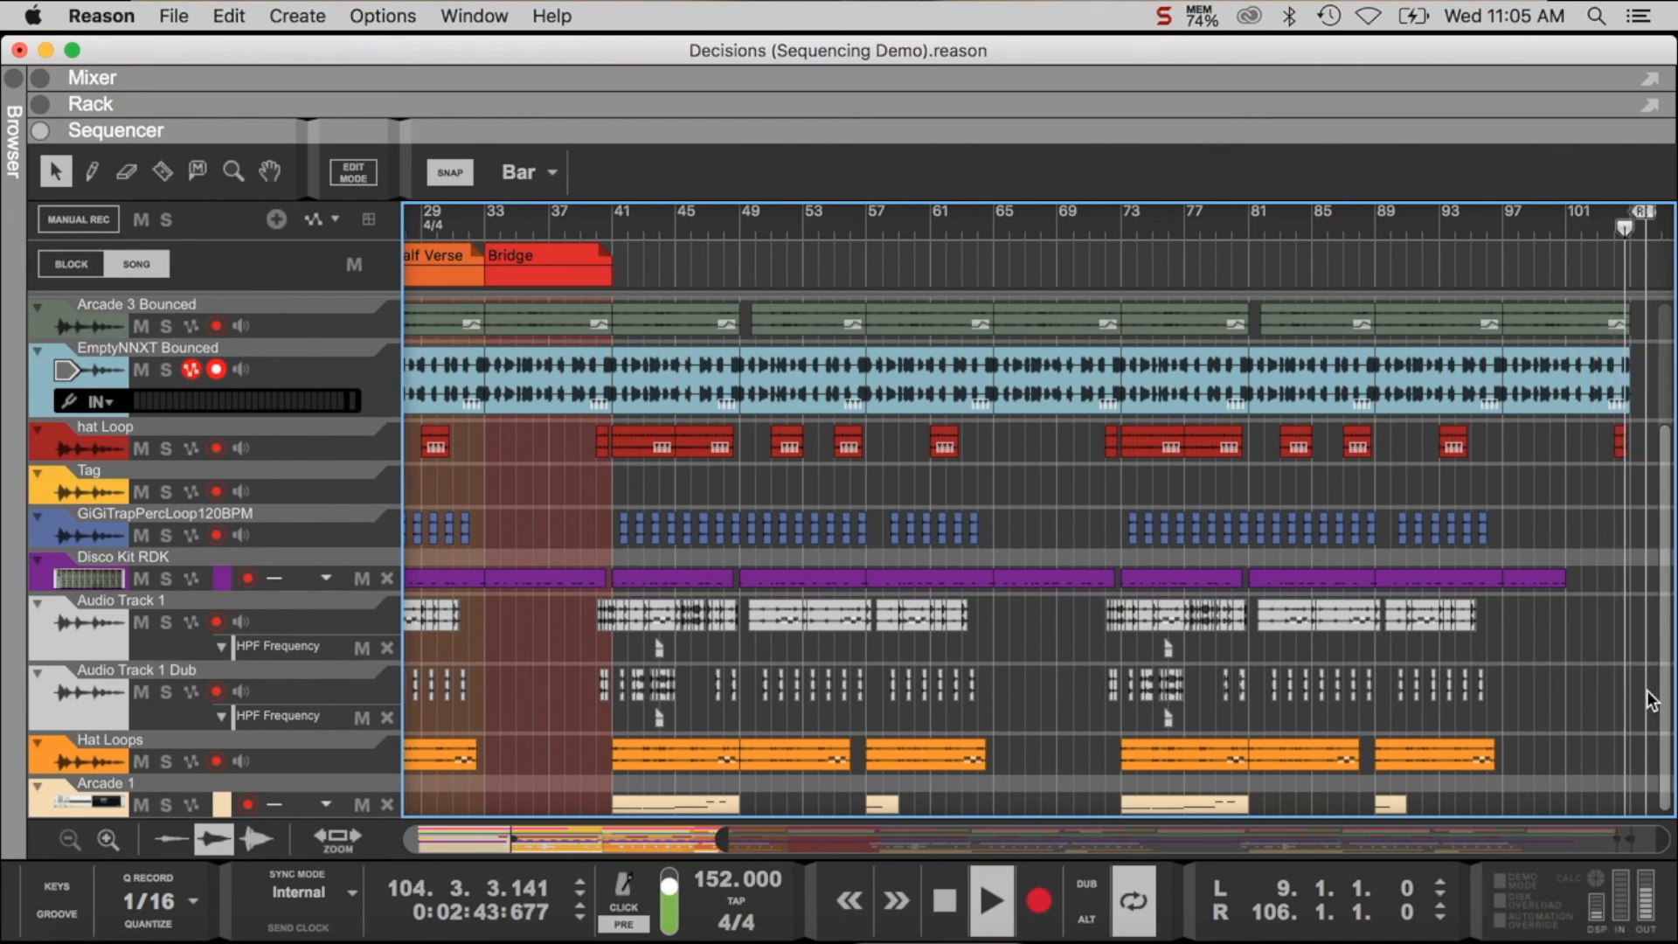
pyautogui.press('space')
pyautogui.click(1622, 442)
pyautogui.press('Delete')
# - Play the stripped-down ending from about bar 101 and stop past the last clips
pyautogui.click(1584, 219)
pyautogui.press('space')
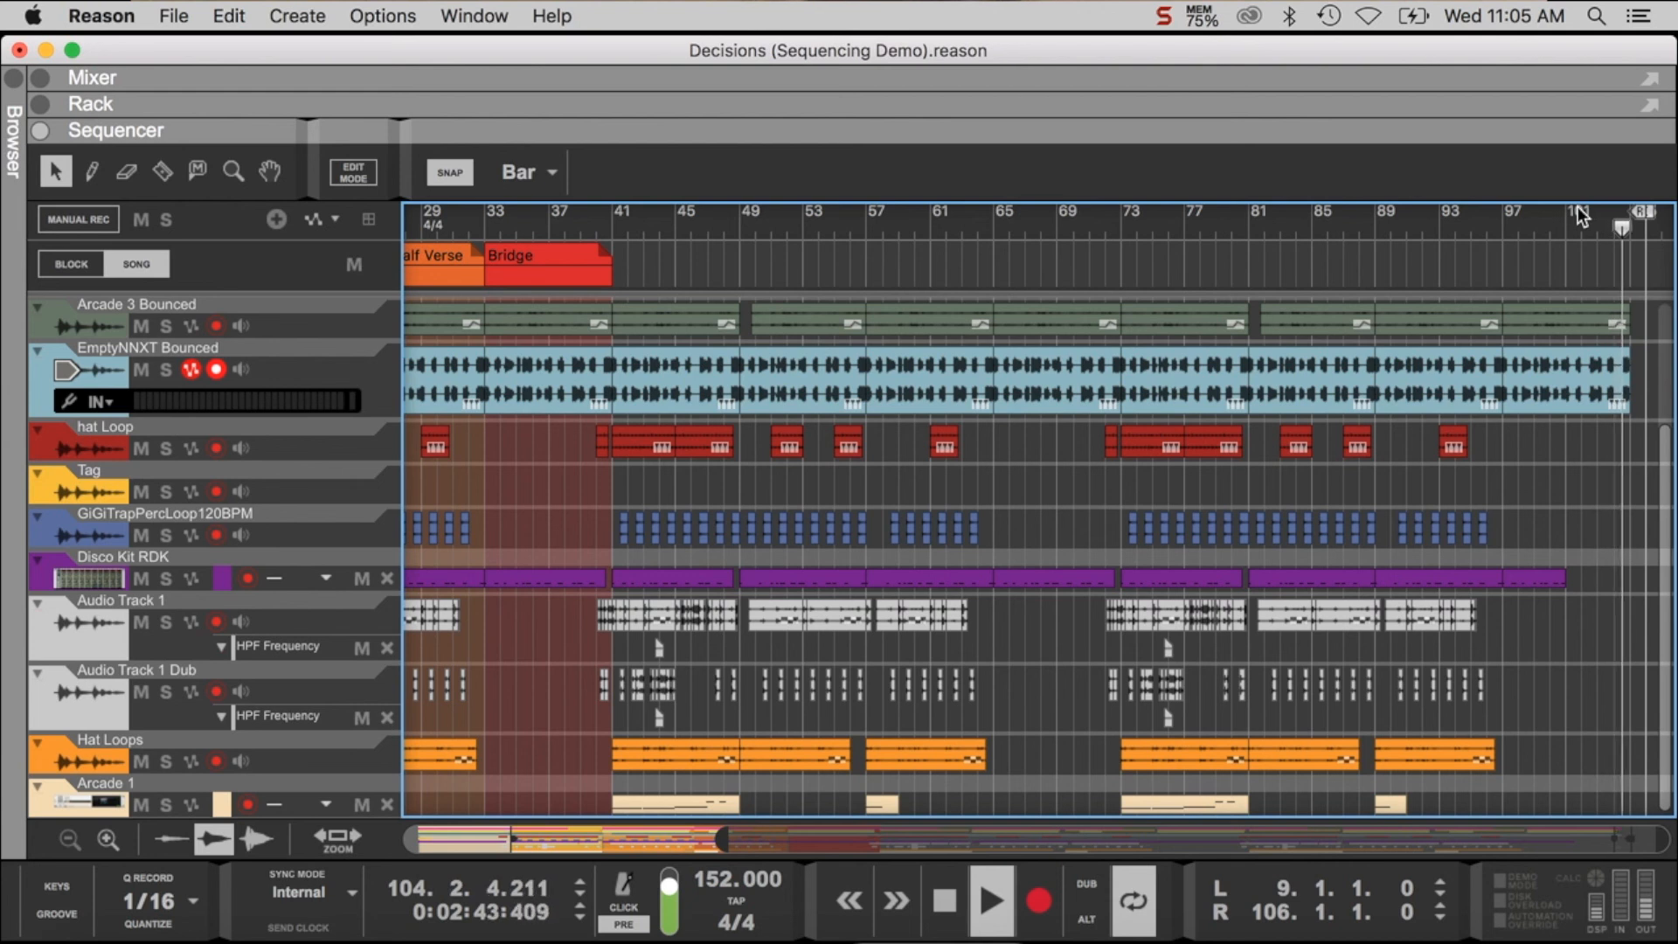
pyautogui.press('space')
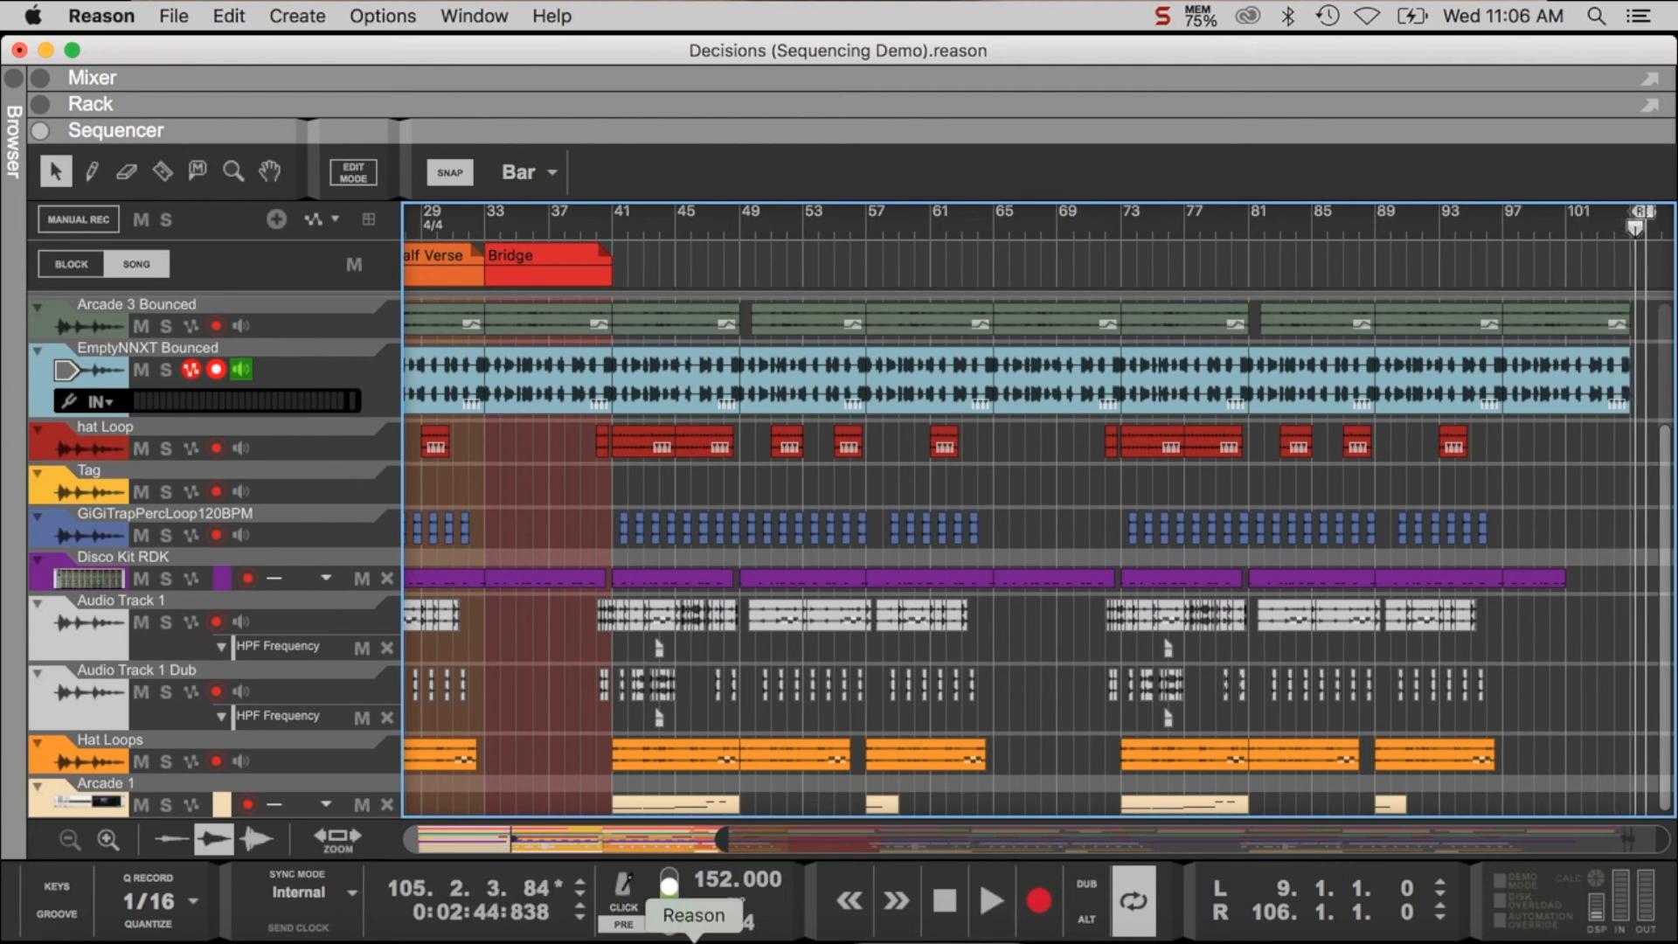
# - Switch to Preview to review the Sequencing Basics notes, and return to the Reason sequencer
pyautogui.click(1193, 933)
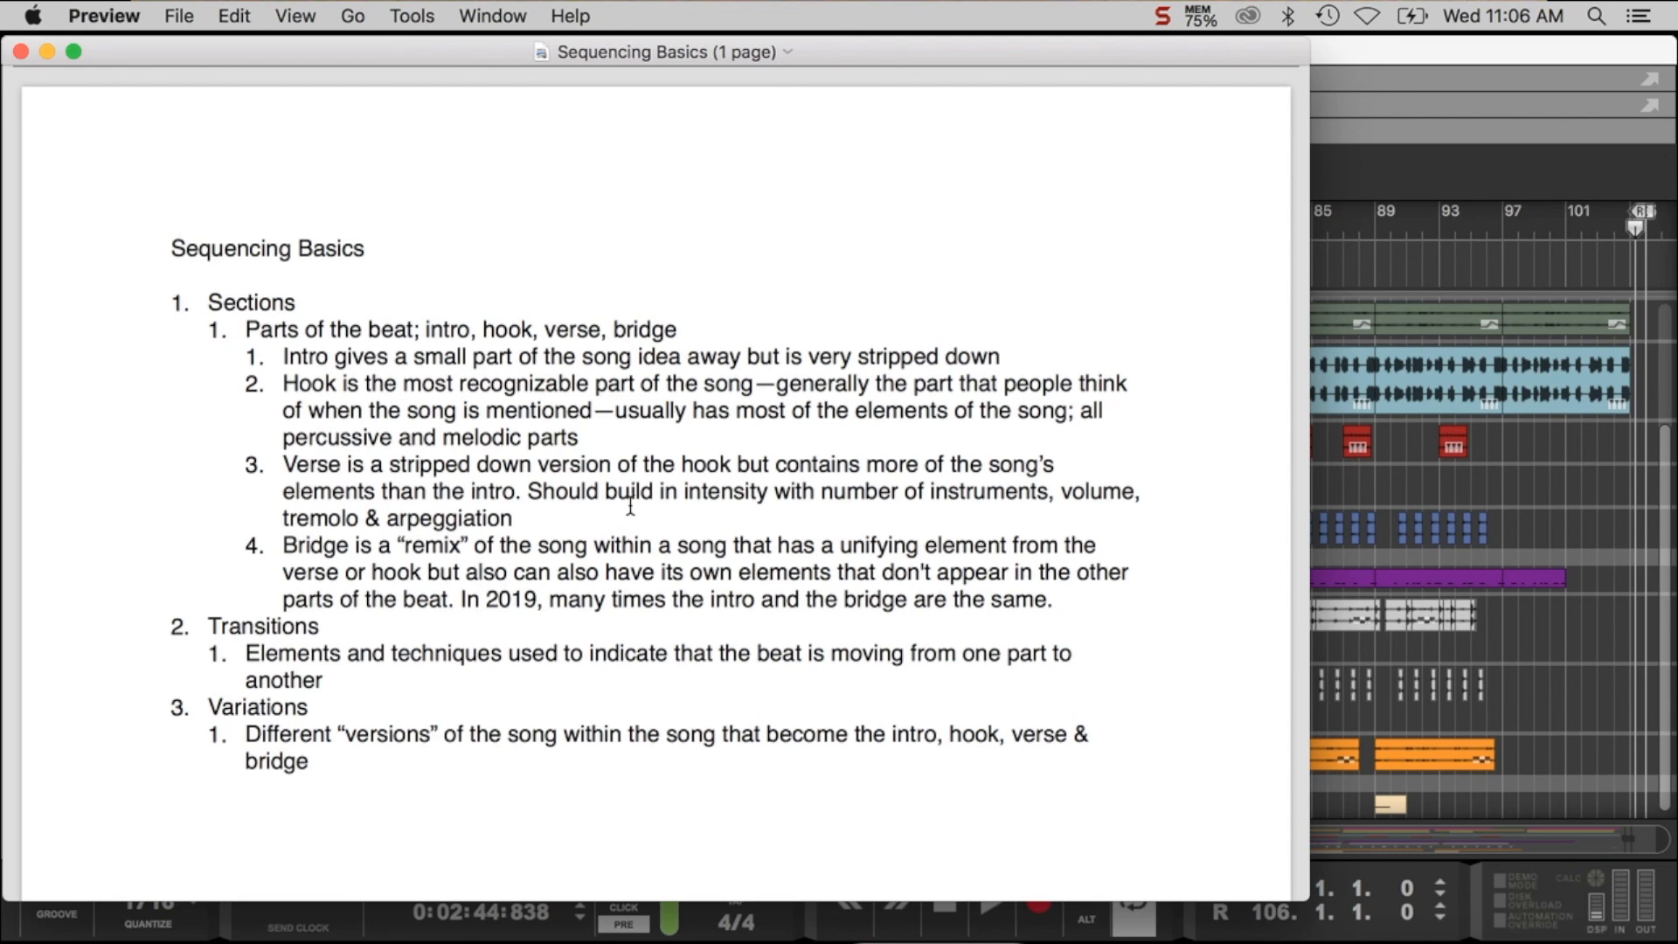
pyautogui.click(1343, 256)
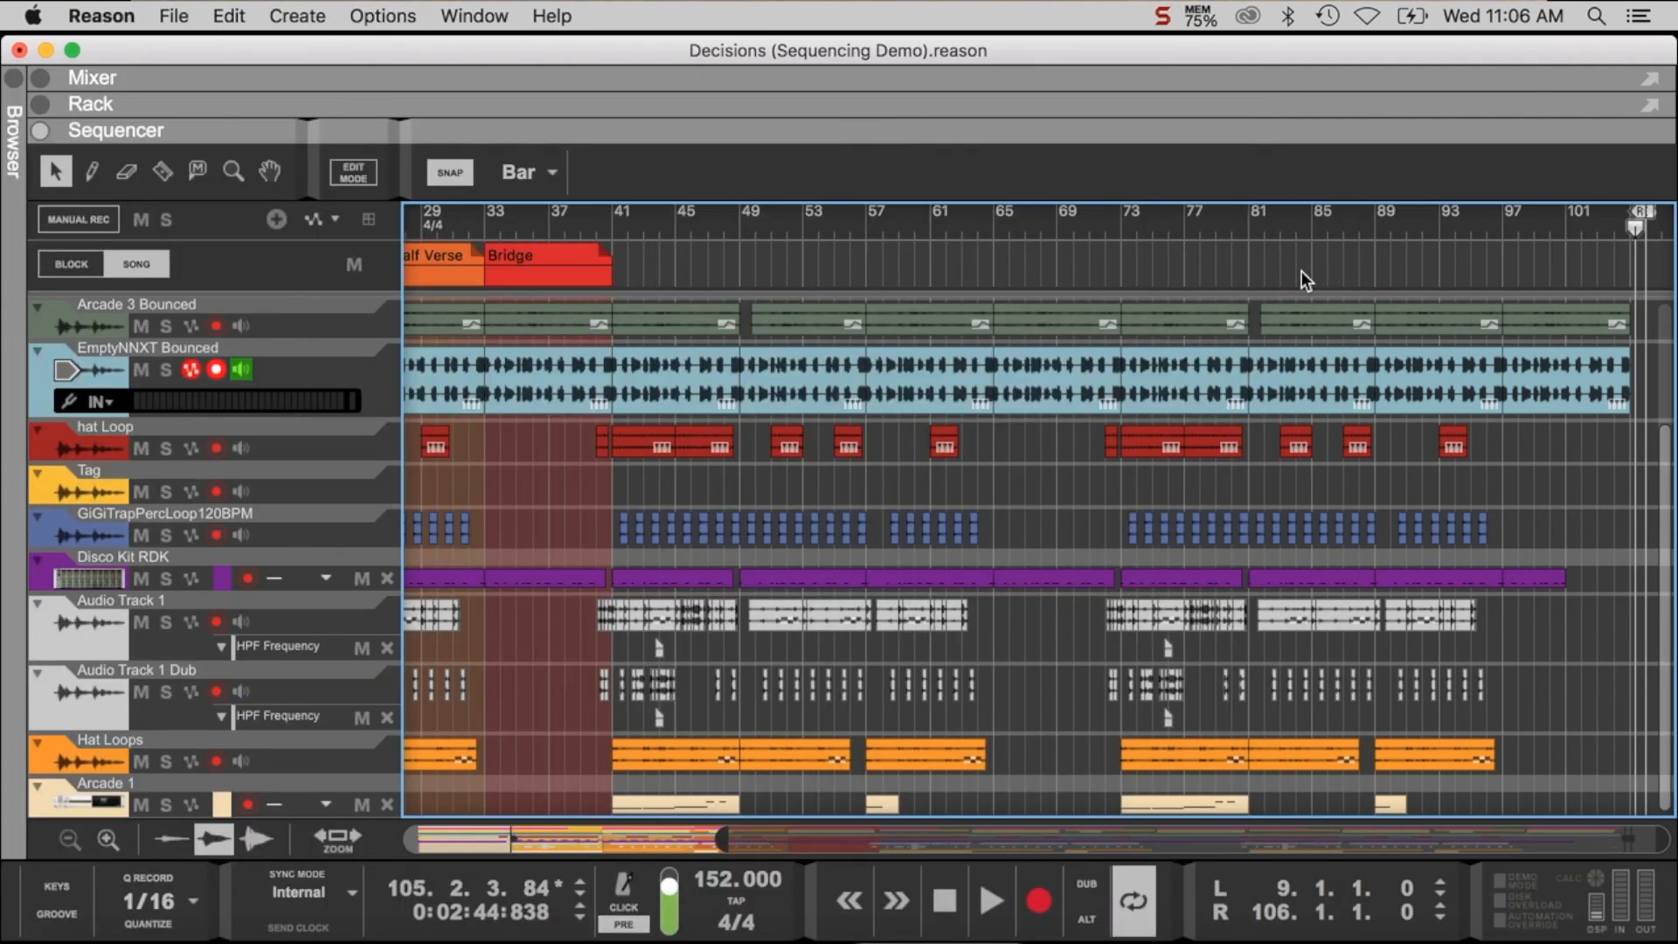